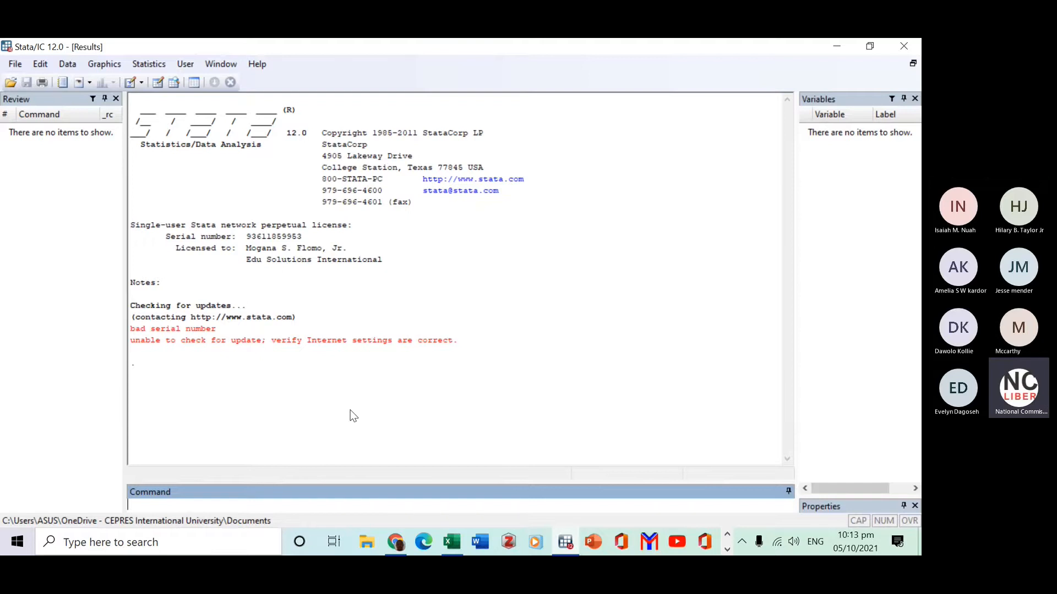
Open the Data Editor with the browse command and switch it from browse mode to edit mode.
{"action": "type", "text": "browse"}
{"action": "key", "text": "Return"}
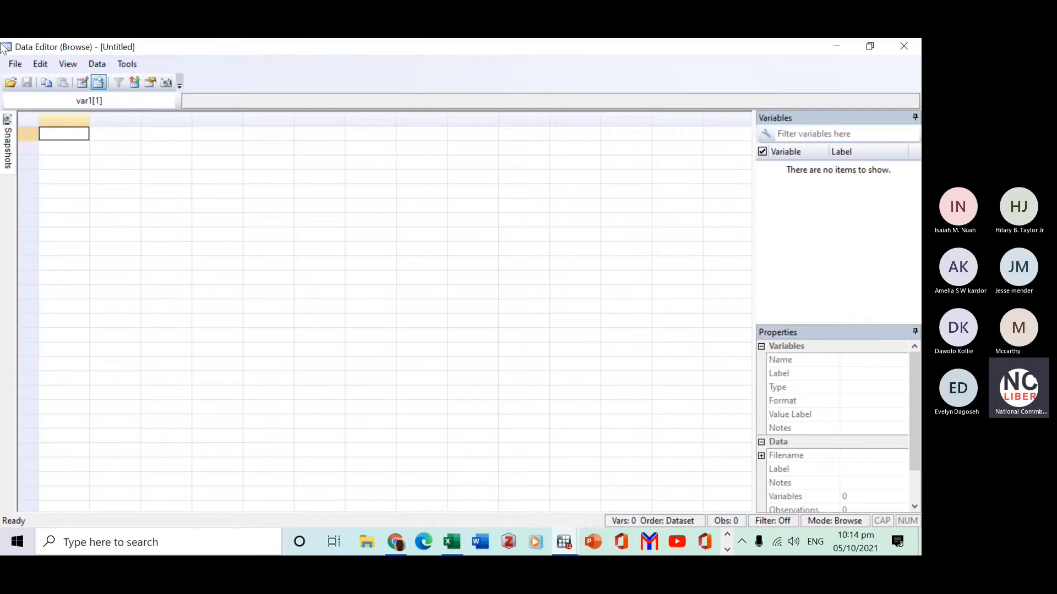
{"action": "left_click", "coordinate": [15, 65]}
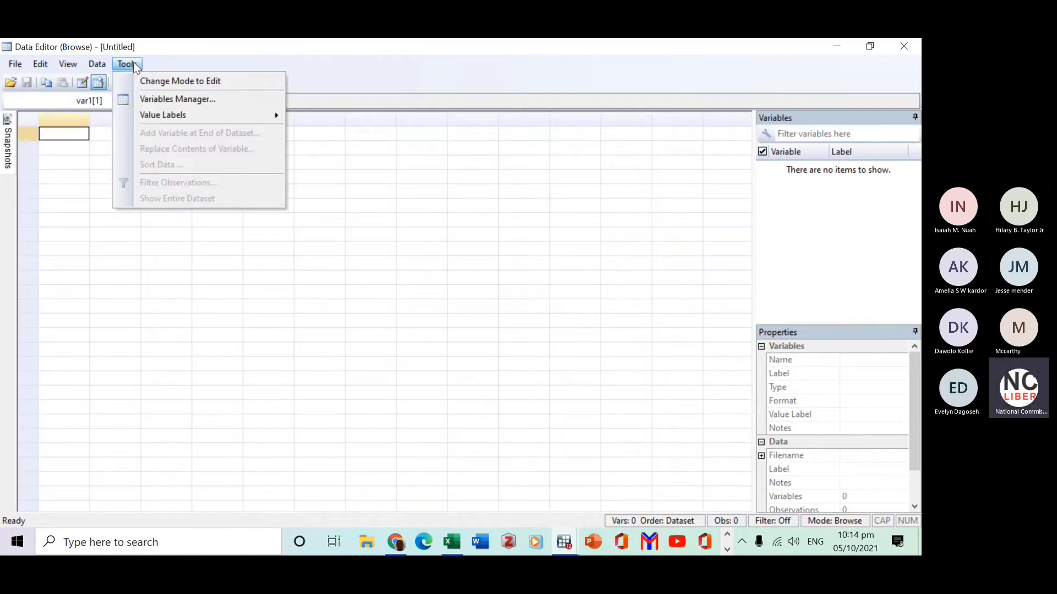
{"action": "mouse_move", "coordinate": [95, 61]}
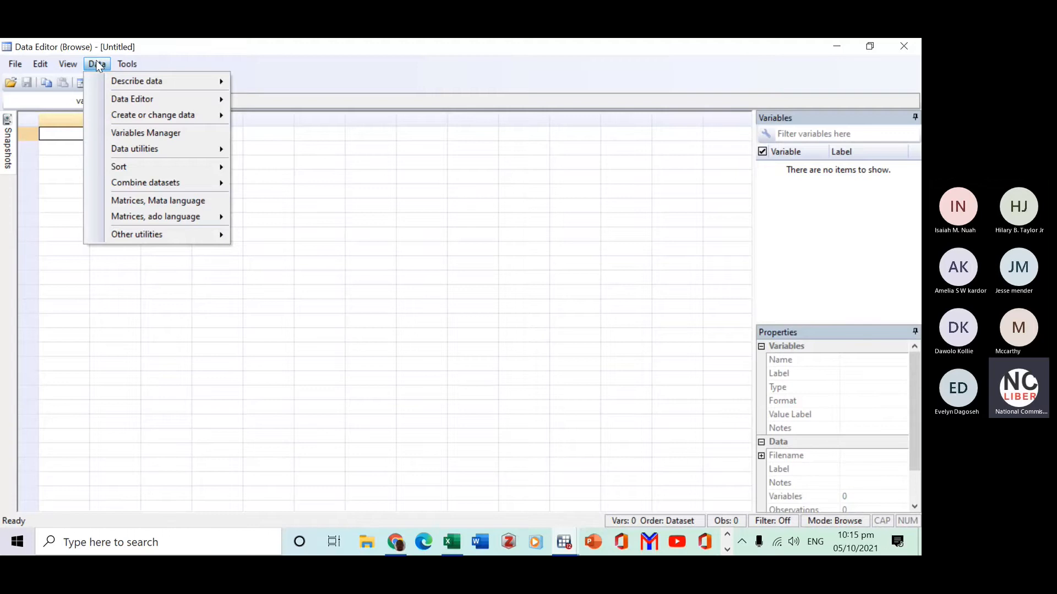
{"action": "mouse_move", "coordinate": [132, 99]}
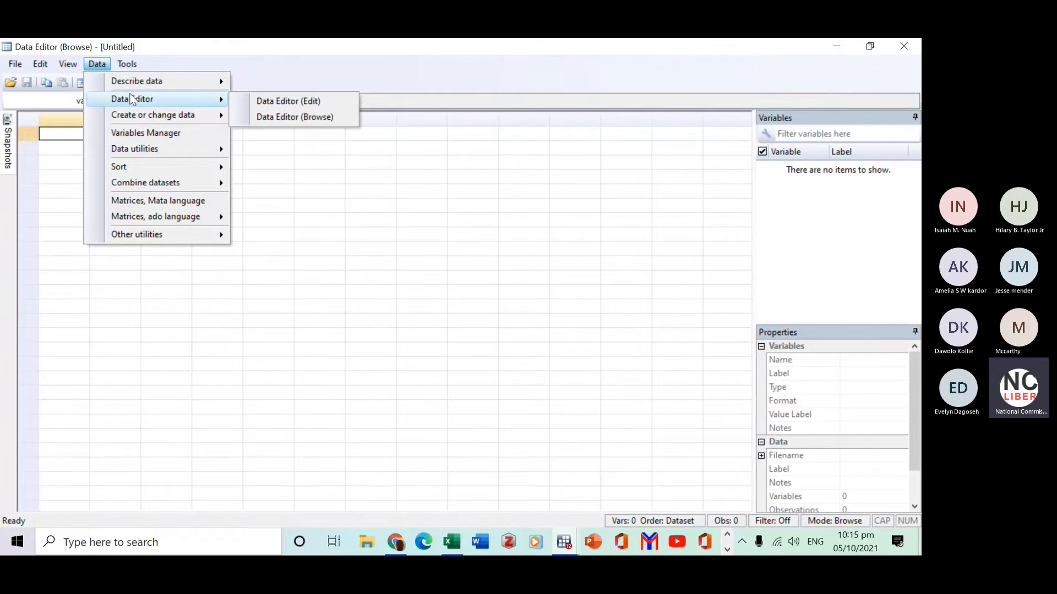
{"action": "left_click", "coordinate": [278, 101]}
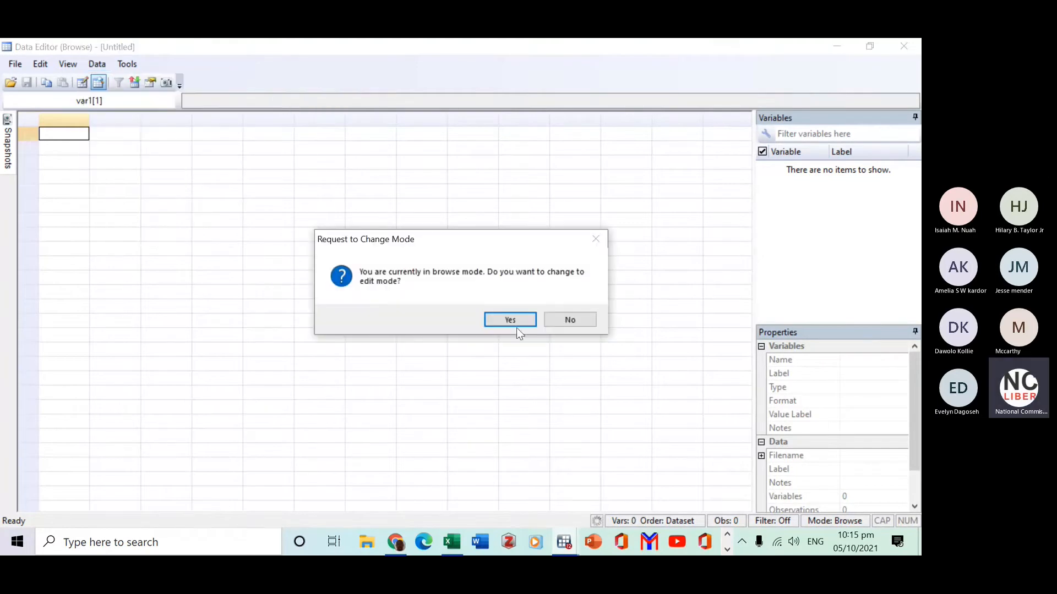
{"action": "left_click", "coordinate": [508, 324]}
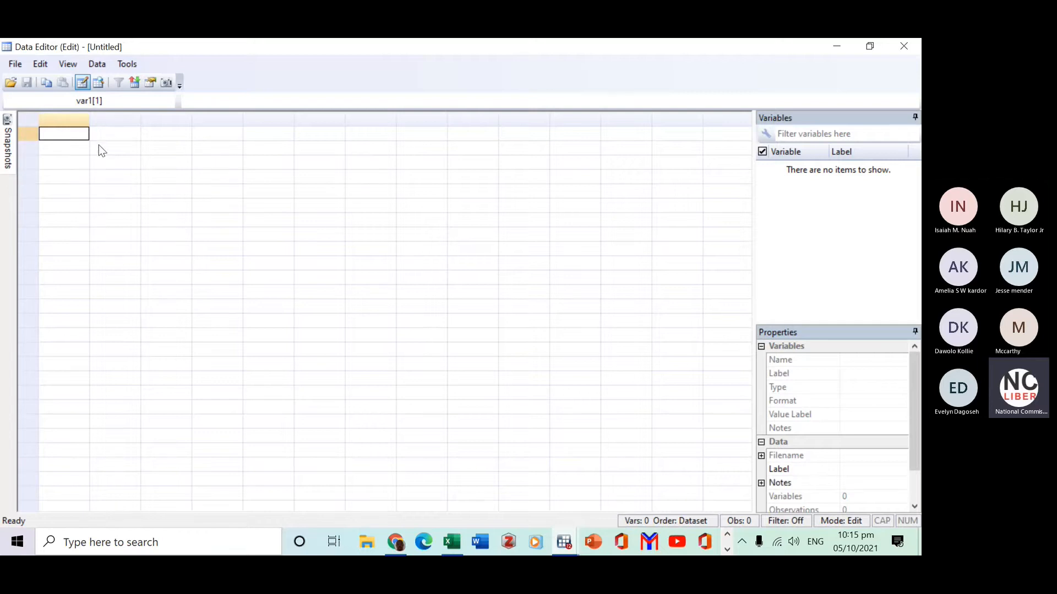
{"action": "left_click", "coordinate": [97, 64]}
{"action": "mouse_move", "coordinate": [131, 99]}
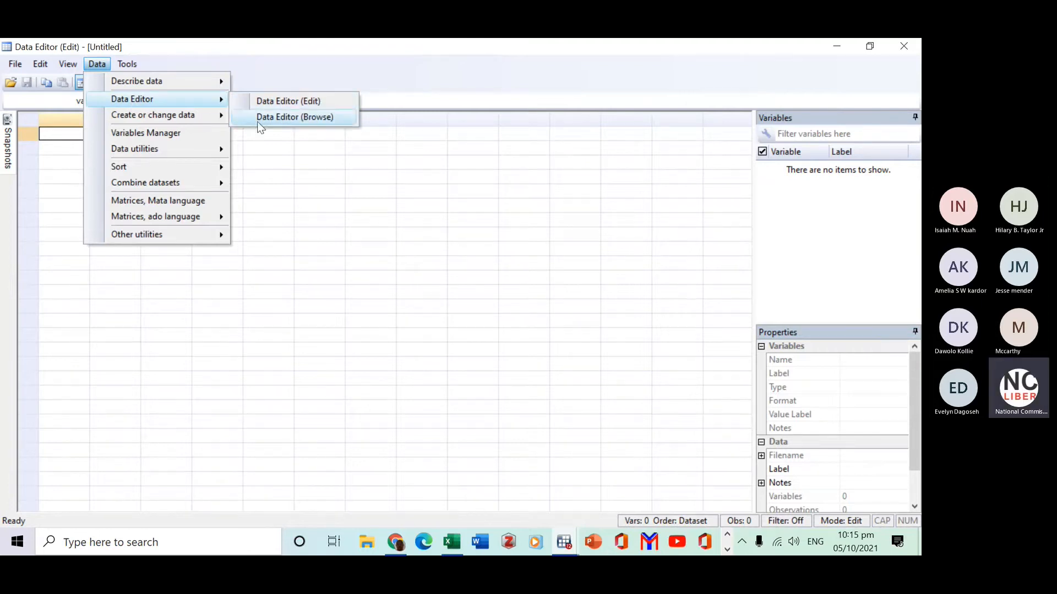
{"action": "left_click", "coordinate": [62, 162]}
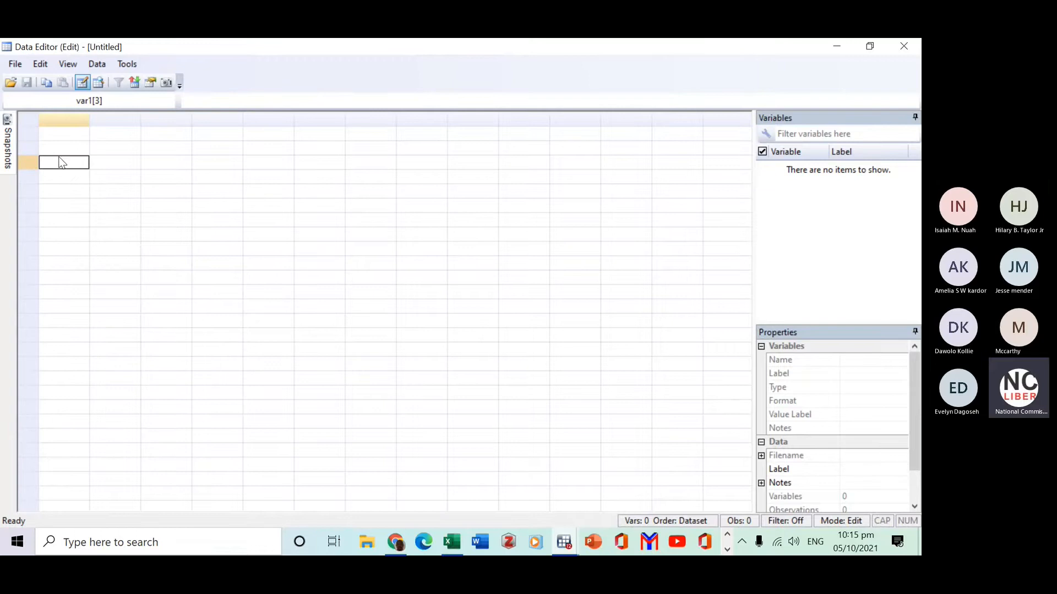
{"action": "left_click", "coordinate": [66, 192]}
{"action": "left_click", "coordinate": [66, 205]}
{"action": "left_click", "coordinate": [71, 249]}
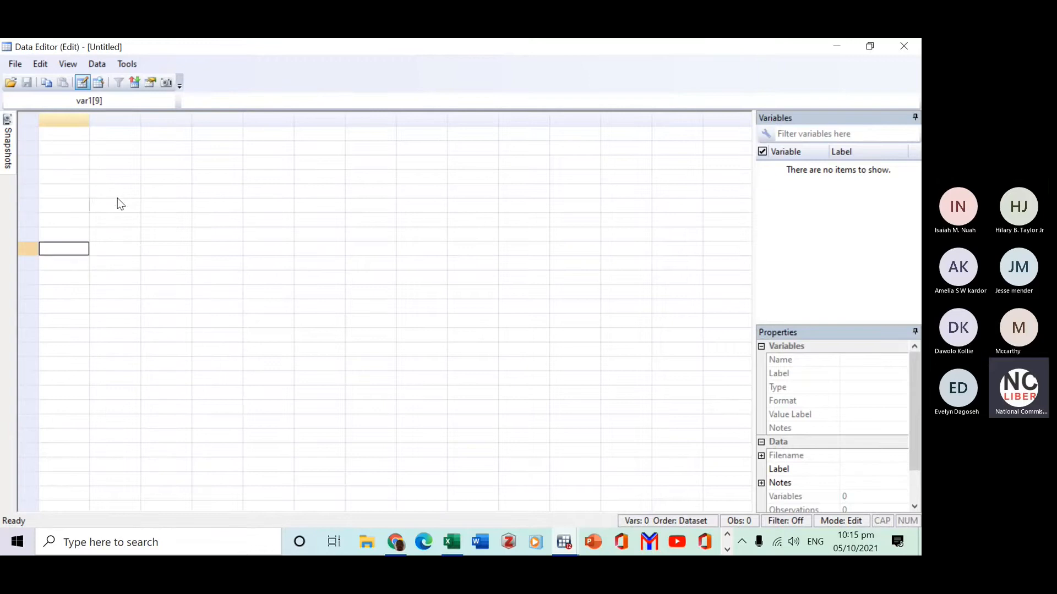
{"action": "left_click", "coordinate": [117, 192]}
{"action": "left_click", "coordinate": [117, 148]}
{"action": "left_click", "coordinate": [62, 146]}
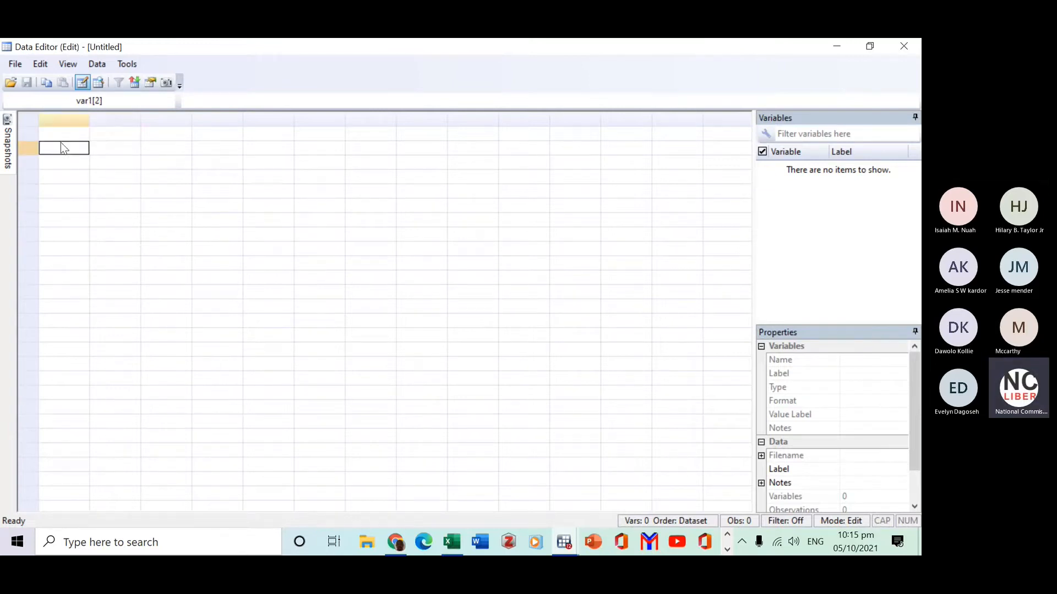
{"action": "left_click", "coordinate": [65, 177]}
{"action": "left_click", "coordinate": [70, 206]}
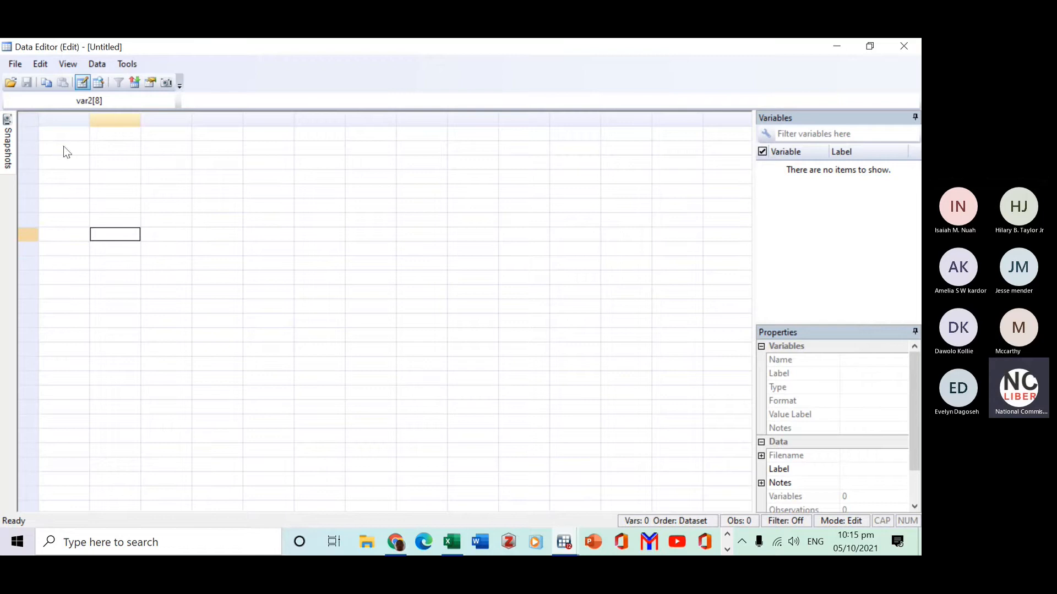
Select the first cell of the empty data grid and switch to the Impure Sugar Consumption workbook in Excel.
{"action": "left_click", "coordinate": [53, 134]}
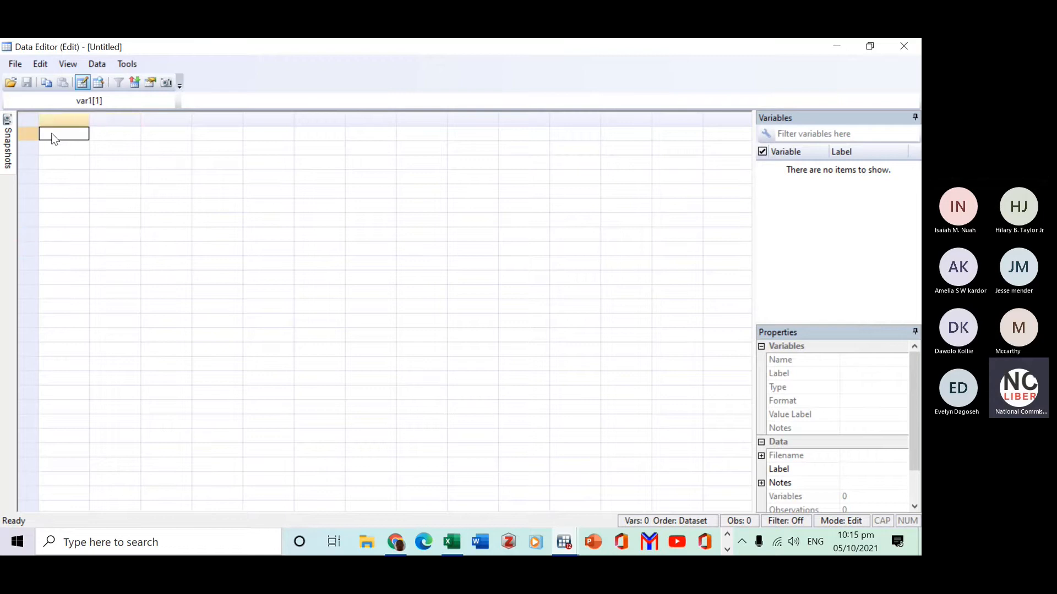
{"action": "left_click", "coordinate": [452, 543]}
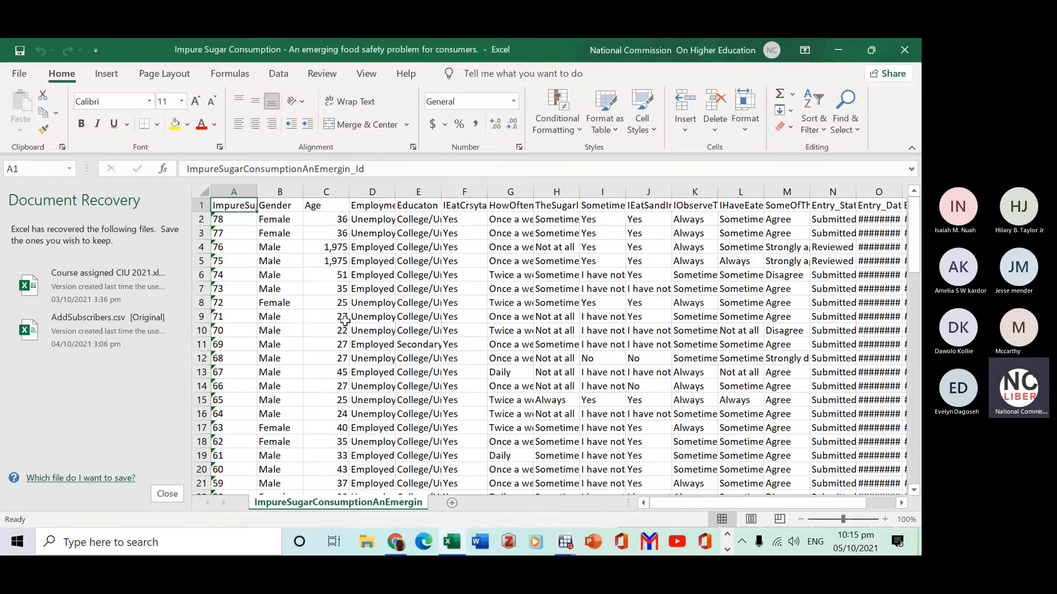
{"action": "scroll", "coordinate": [452, 325], "scroll_direction": "down", "scroll_amount": 16}
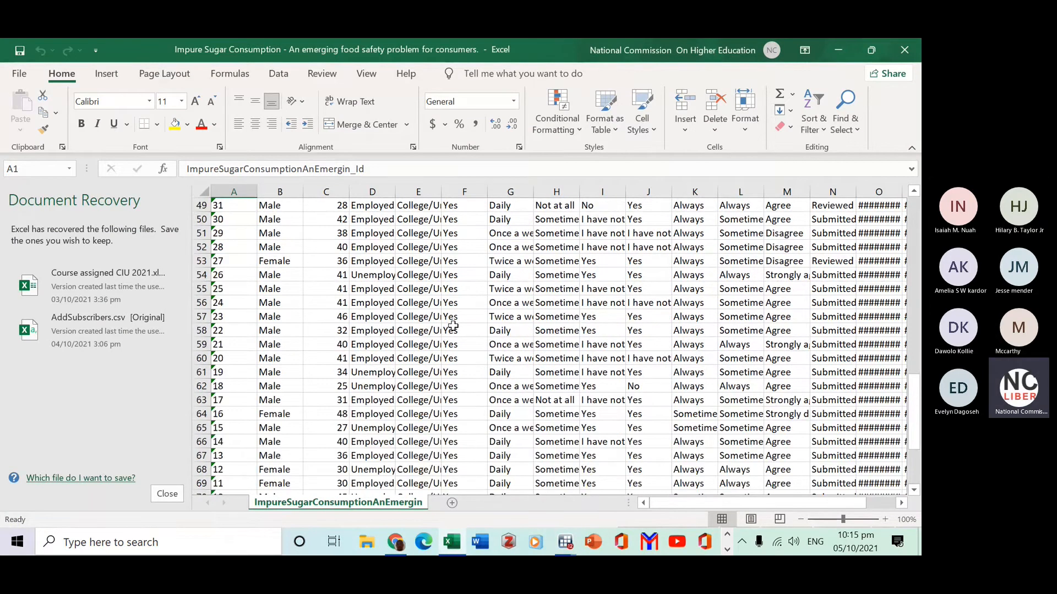
{"action": "scroll", "coordinate": [453, 325], "scroll_direction": "up", "scroll_amount": 8}
{"action": "scroll", "coordinate": [452, 326], "scroll_direction": "up", "scroll_amount": 8}
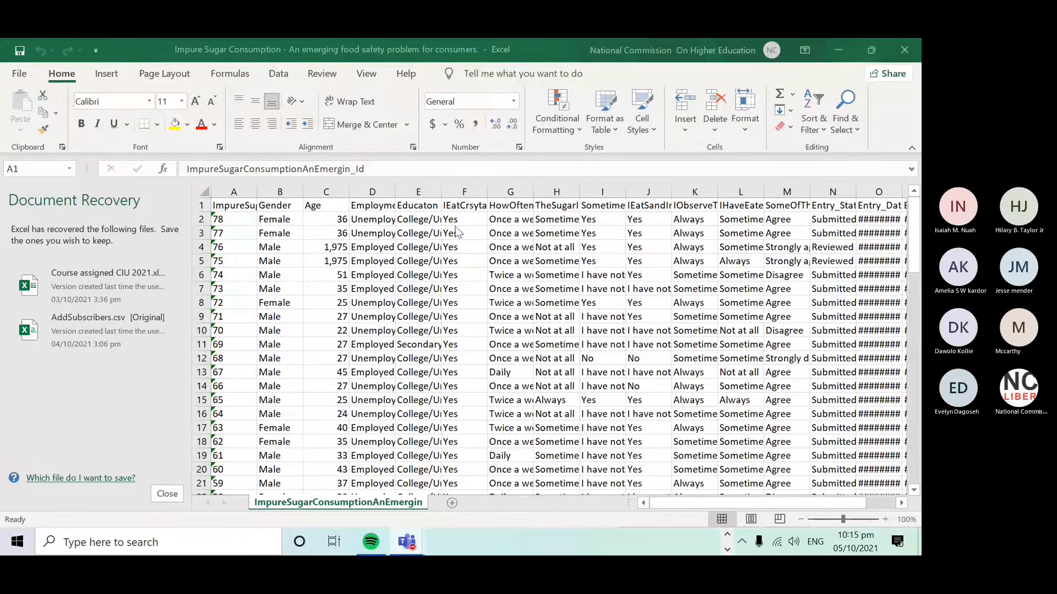
Copy the survey data range B1:M79, from the Gender header through column M down to the last filled row.
{"action": "left_click", "coordinate": [281, 205]}
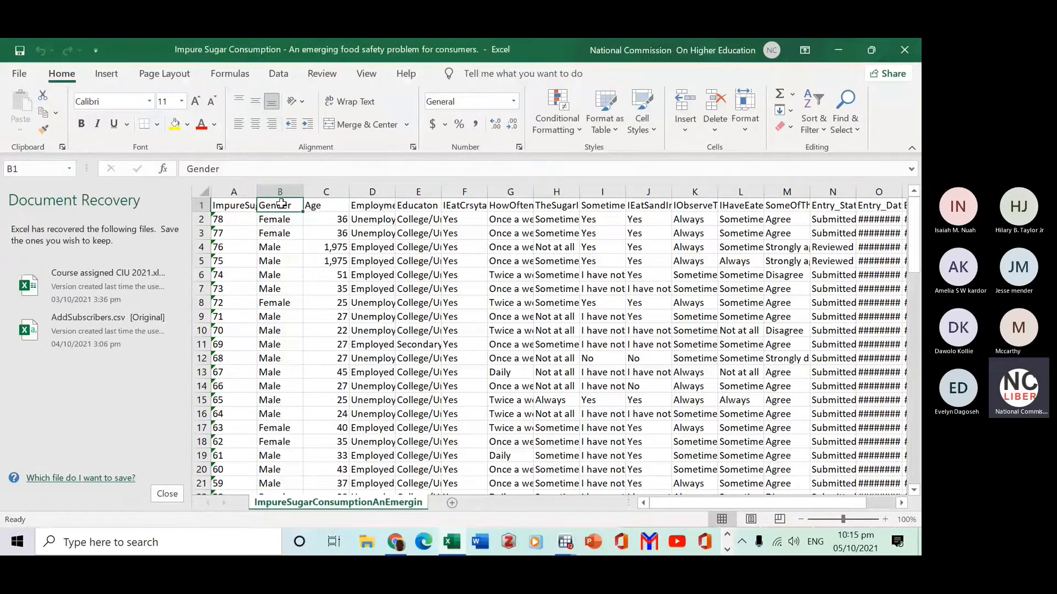
{"action": "key", "text": "shift+Right"}
{"action": "key", "text": "shift+Right"}
{"action": "key", "text": "shift+Right"}
{"action": "key", "text": "shift+Right"}
{"action": "key", "text": "shift+Right"}
{"action": "key", "text": "shift+Right"}
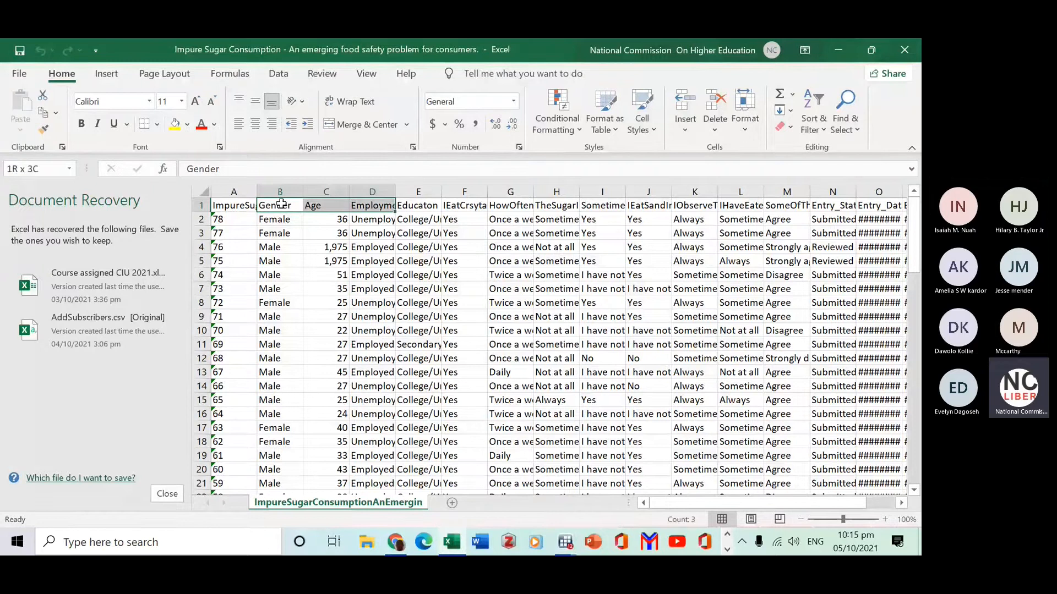
{"action": "key", "text": "shift+Right"}
{"action": "key", "text": "shift+Right"}
{"action": "key", "text": "shift+Right"}
{"action": "key", "text": "shift+Right"}
{"action": "key", "text": "shift+Right"}
{"action": "key", "text": "shift+Right"}
{"action": "key", "text": "shift+Right"}
{"action": "key", "text": "shift+Right"}
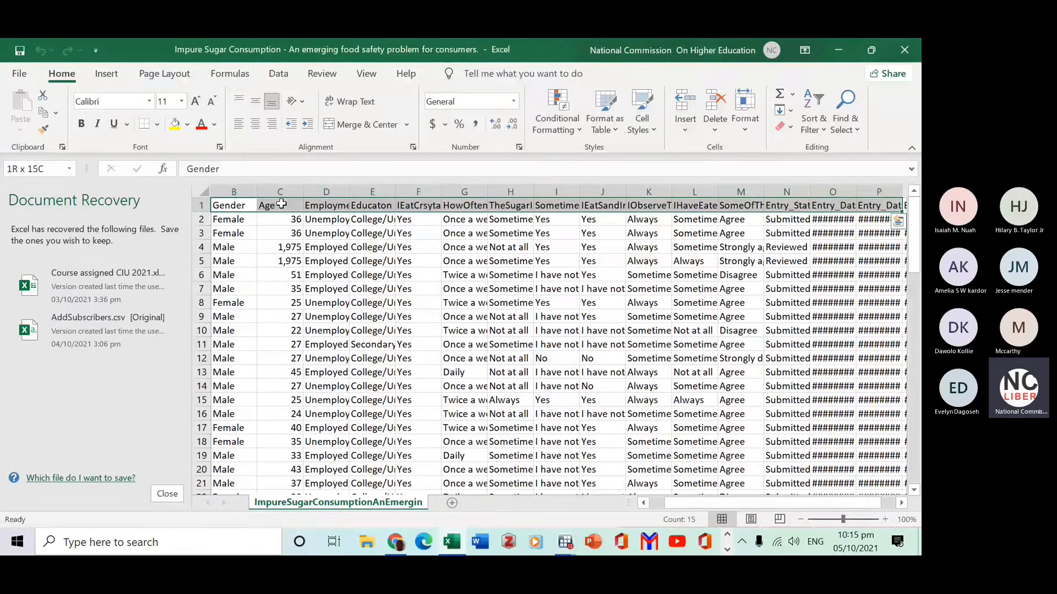
{"action": "key", "text": "shift+Left"}
{"action": "key", "text": "shift+Left"}
{"action": "key", "text": "shift+Left"}
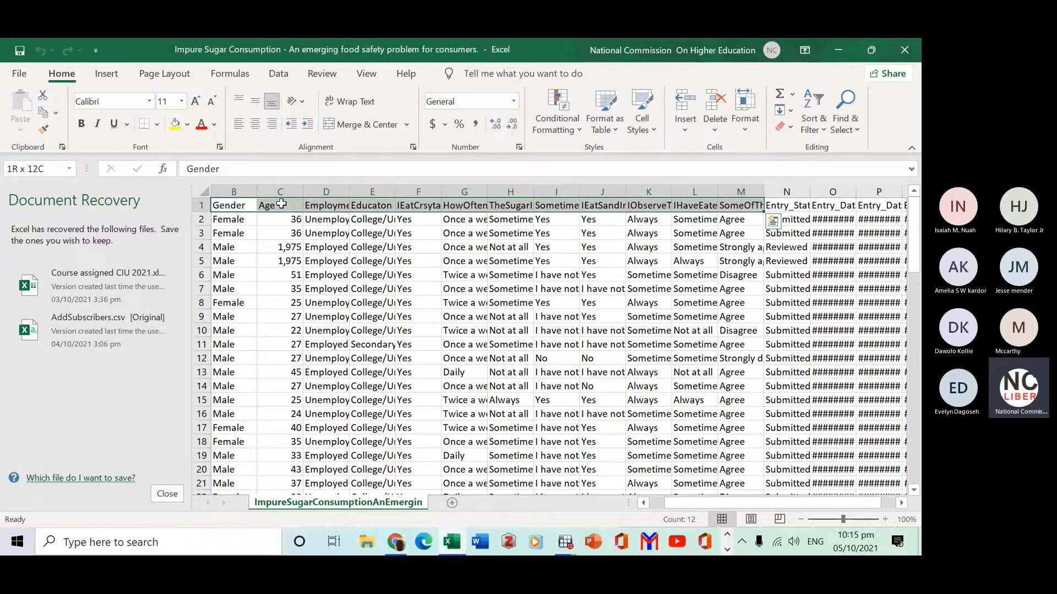
{"action": "key", "text": "shift+Down"}
{"action": "key", "text": "shift+Down"}
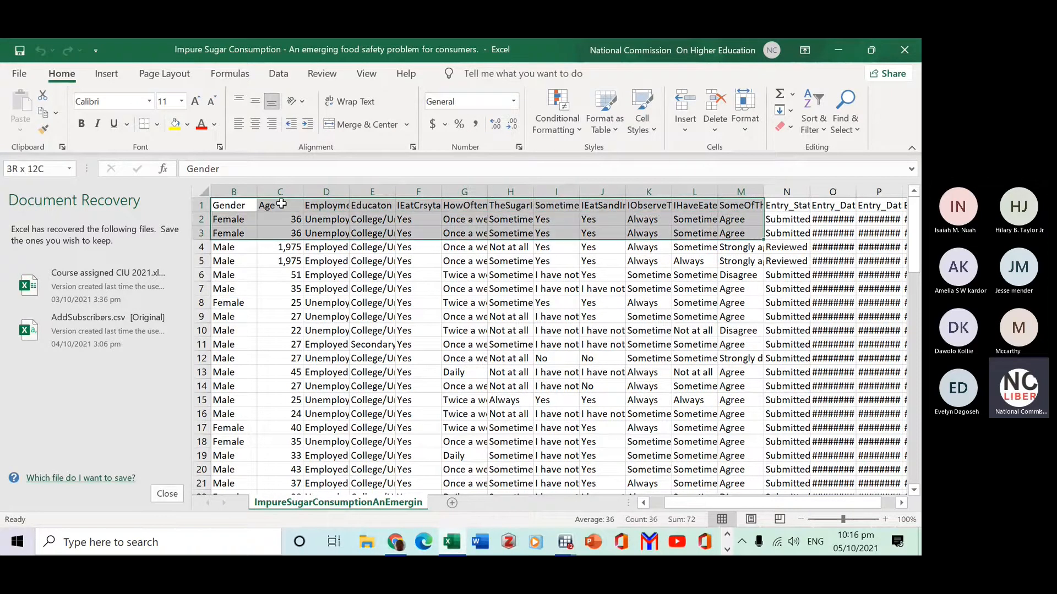
{"action": "key", "text": "shift+Down"}
{"action": "key", "text": "shift+Down"}
{"action": "key", "text": "shift+Down"}
{"action": "key", "text": "shift+Down"}
{"action": "key", "text": "shift+Down"}
{"action": "key", "text": "shift+Down"}
{"action": "key", "text": "shift+Down"}
{"action": "key", "text": "shift+Down"}
{"action": "key", "text": "shift+Down"}
{"action": "key", "text": "shift+Down"}
{"action": "key", "text": "shift+Down"}
{"action": "key", "text": "shift+Down"}
{"action": "key", "text": "shift+Down"}
{"action": "key", "text": "shift+Down"}
{"action": "key", "text": "shift+Down"}
{"action": "key", "text": "shift+Down"}
{"action": "key", "text": "shift+Down"}
{"action": "key", "text": "shift+Down"}
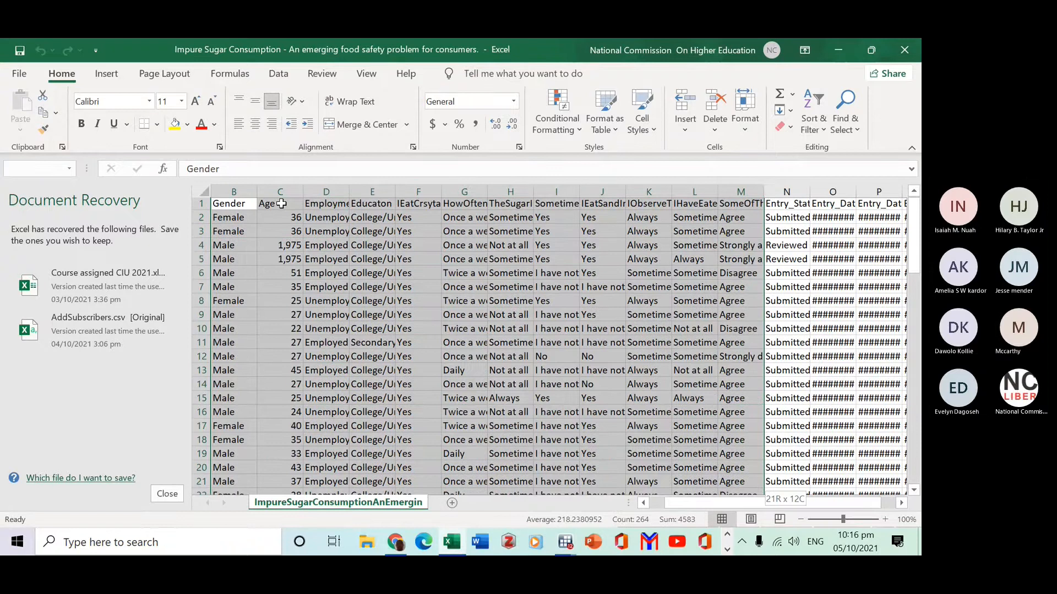
{"action": "key", "text": "shift+Down"}
{"action": "key", "text": "shift+Down"}
{"action": "key", "text": "shift+Down"}
{"action": "key", "text": "shift+Down"}
{"action": "key", "text": "shift+Down"}
{"action": "key", "text": "shift+Down"}
{"action": "key", "text": "shift+Down"}
{"action": "key", "text": "shift+Down"}
{"action": "key", "text": "shift+Down"}
{"action": "key", "text": "shift+Down"}
{"action": "key", "text": "shift+Down"}
{"action": "key", "text": "shift+Down"}
{"action": "key", "text": "shift+Down"}
{"action": "key", "text": "shift+Down"}
{"action": "key", "text": "shift+Down"}
{"action": "key", "text": "shift+Down"}
{"action": "key", "text": "shift+Down"}
{"action": "key", "text": "shift+Down"}
{"action": "key", "text": "shift+Down"}
{"action": "key", "text": "shift+Down"}
{"action": "key", "text": "shift+Down"}
{"action": "key", "text": "shift+Down"}
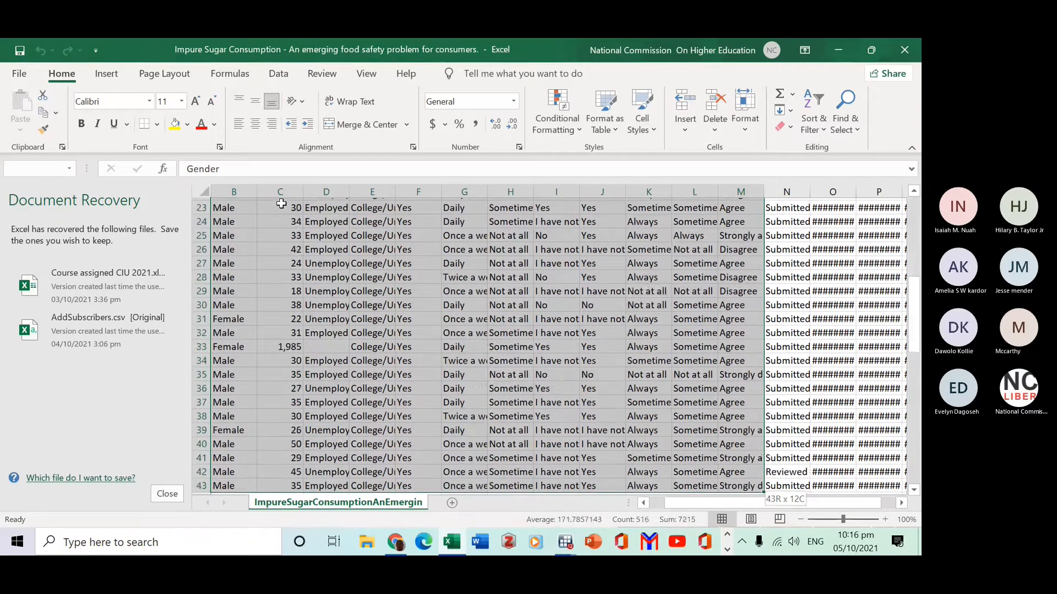
{"action": "key", "text": "shift+Down"}
{"action": "key", "text": "shift+Down"}
{"action": "key", "text": "shift+Down"}
{"action": "key", "text": "shift+Down"}
{"action": "key", "text": "shift+Down"}
{"action": "key", "text": "shift+Down"}
{"action": "key", "text": "shift+Down"}
{"action": "key", "text": "shift+Down"}
{"action": "key", "text": "shift+Down"}
{"action": "key", "text": "shift+Down"}
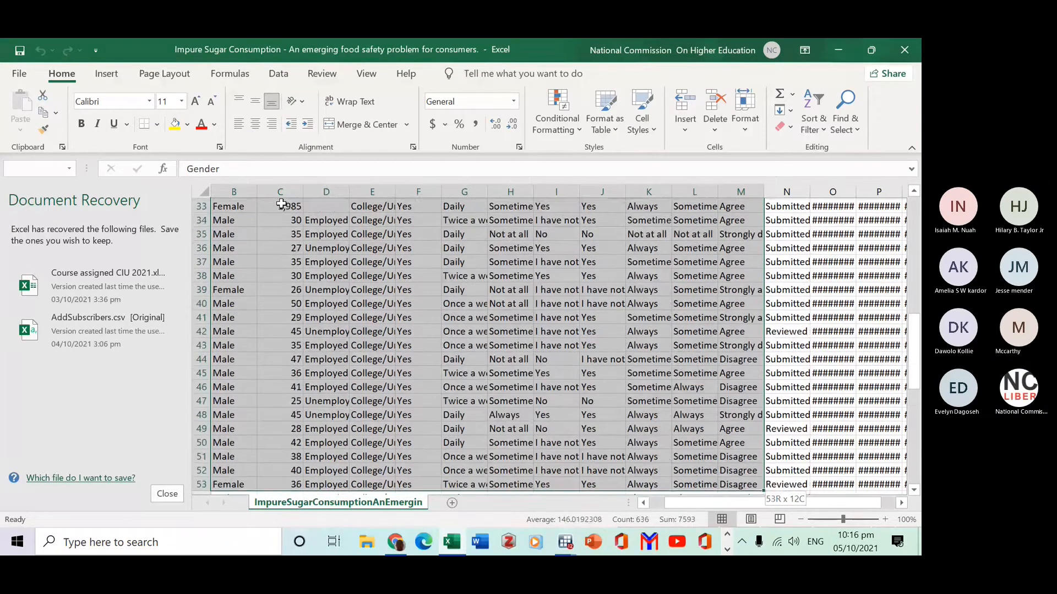
{"action": "key", "text": "shift+Down"}
{"action": "key", "text": "shift+Down"}
{"action": "key", "text": "shift+Down"}
{"action": "key", "text": "shift+Down"}
{"action": "key", "text": "shift+Down"}
{"action": "key", "text": "shift+Down"}
{"action": "key", "text": "shift+Down"}
{"action": "key", "text": "shift+Down"}
{"action": "key", "text": "shift+Down"}
{"action": "key", "text": "shift+Down"}
{"action": "key", "text": "shift+Down"}
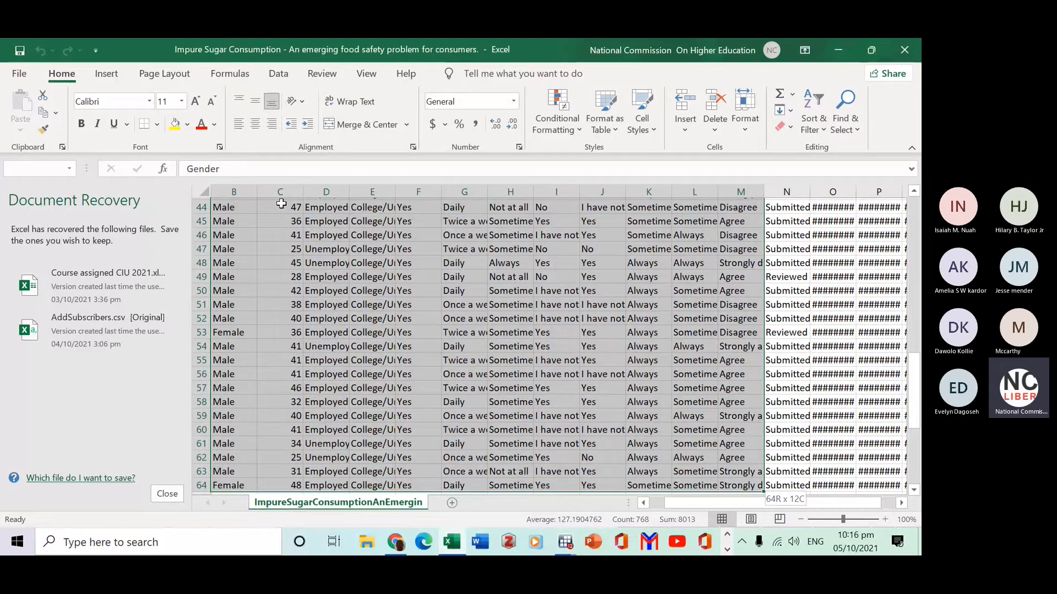
{"action": "key", "text": "shift+Down"}
{"action": "key", "text": "shift+Down"}
{"action": "key", "text": "shift+Down"}
{"action": "key", "text": "shift+Down"}
{"action": "key", "text": "shift+Down"}
{"action": "key", "text": "shift+Down"}
{"action": "key", "text": "shift+Down"}
{"action": "key", "text": "shift+Down"}
{"action": "key", "text": "shift+Down"}
{"action": "key", "text": "shift+Down"}
{"action": "key", "text": "shift+Down"}
{"action": "key", "text": "shift+Down"}
{"action": "key", "text": "shift+Down"}
{"action": "key", "text": "shift+Down"}
{"action": "key", "text": "shift+Down"}
{"action": "key", "text": "shift+Down"}
{"action": "key", "text": "shift+Down"}
{"action": "key", "text": "shift+Down"}
{"action": "key", "text": "shift+Down"}
{"action": "key", "text": "shift+Down"}
{"action": "key", "text": "shift+Down"}
{"action": "key", "text": "shift+Down"}
{"action": "key", "text": "shift+Down"}
{"action": "key", "text": "shift+Down"}
{"action": "key", "text": "shift+Down"}
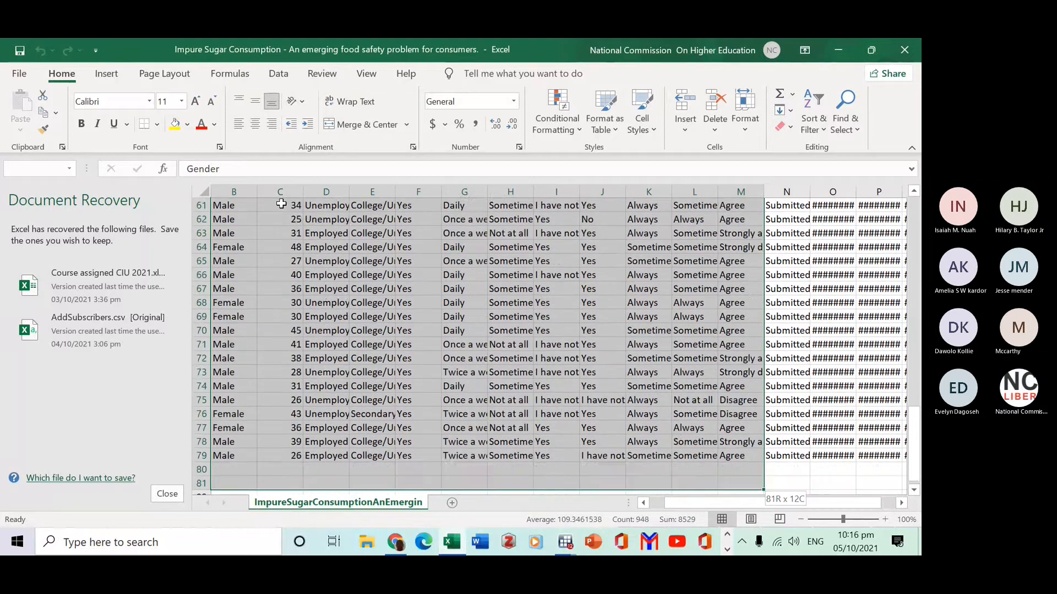
{"action": "key", "text": "shift+Up"}
{"action": "key", "text": "shift+Up"}
{"action": "key", "text": "shift+Up"}
{"action": "key", "text": "shift+Up"}
{"action": "key", "text": "shift+Up"}
{"action": "key", "text": "shift+Up"}
{"action": "key", "text": "shift+Up"}
{"action": "key", "text": "shift+Up"}
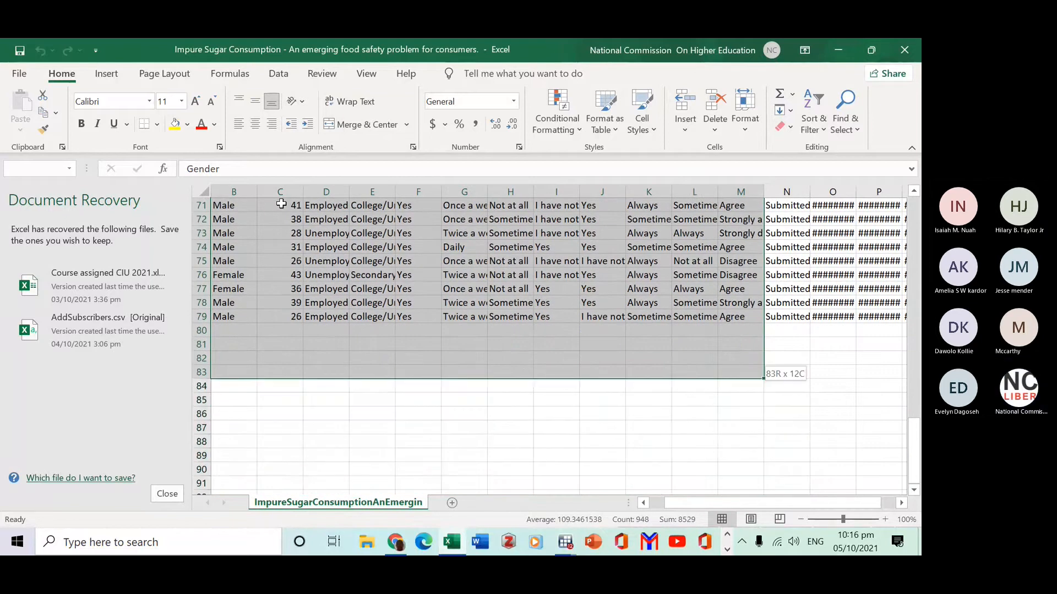
{"action": "key", "text": "shift+Up"}
{"action": "key", "text": "shift+Up"}
{"action": "key", "text": "shift+Up"}
{"action": "key", "text": "shift+Up"}
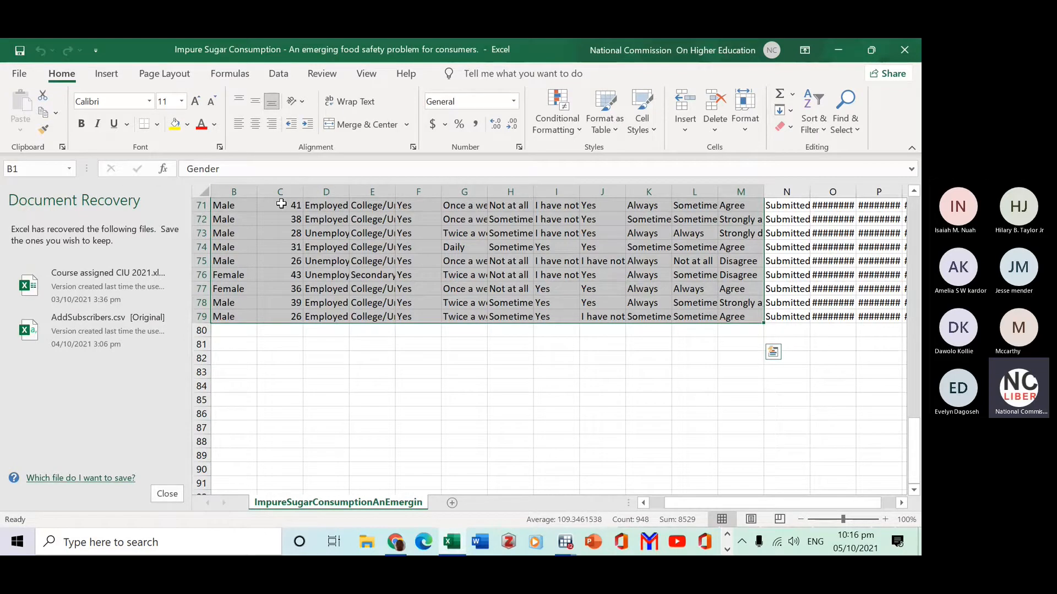
{"action": "key", "text": "ctrl+c"}
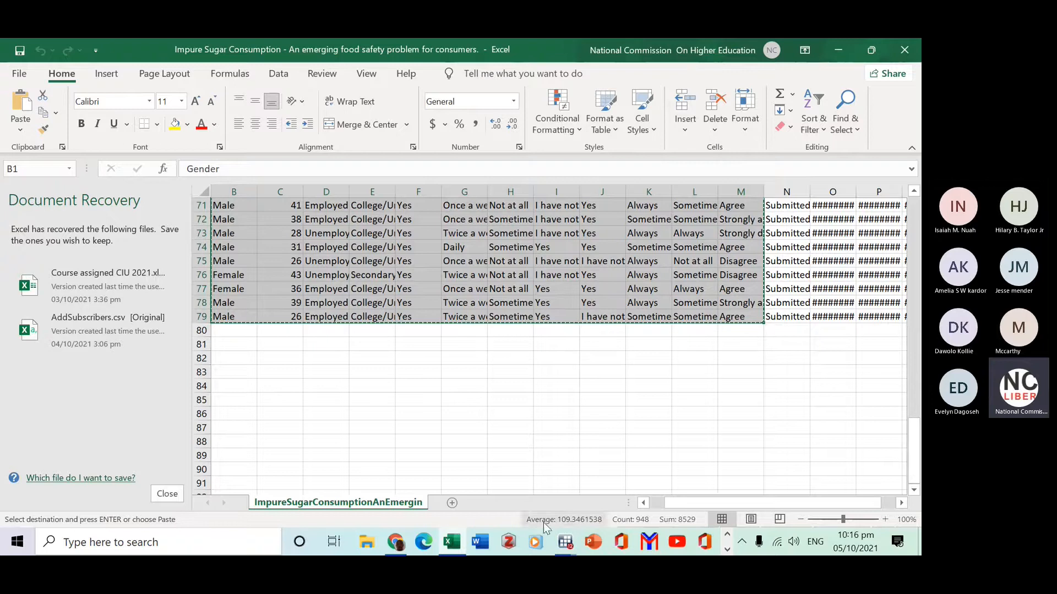
Start pasting the copied range into the Stata Data Editor, and check the range's header row in the Excel workbook.
{"action": "mouse_move", "coordinate": [565, 544]}
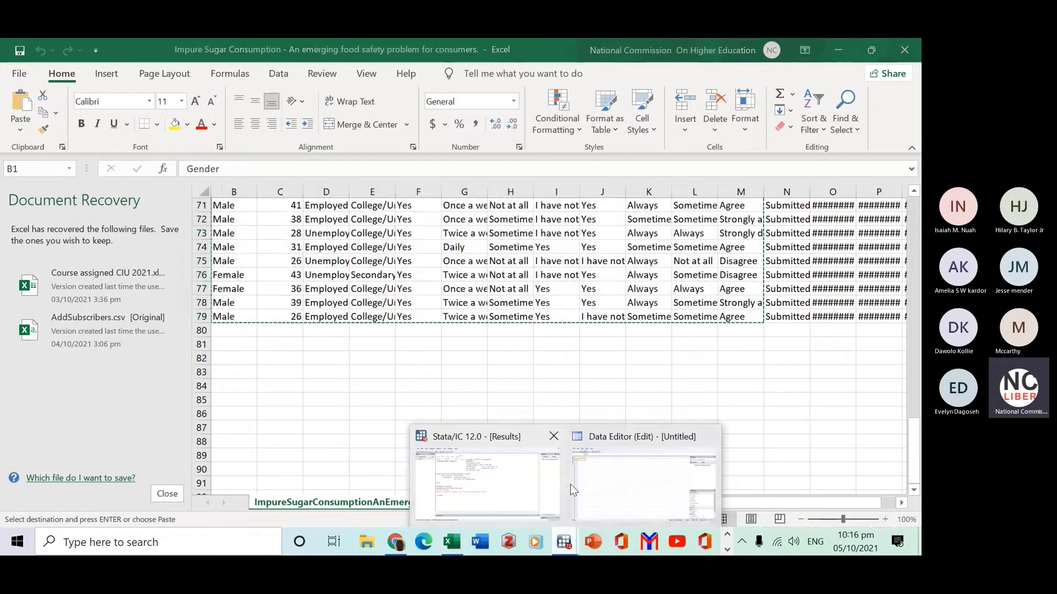
{"action": "left_click", "coordinate": [606, 484]}
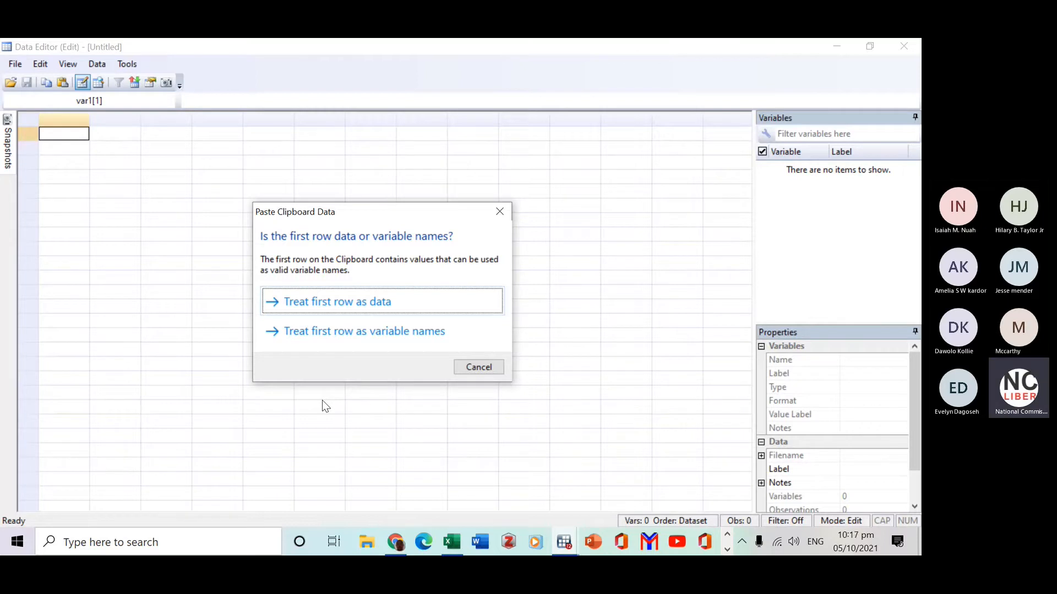
{"action": "left_click", "coordinate": [452, 544]}
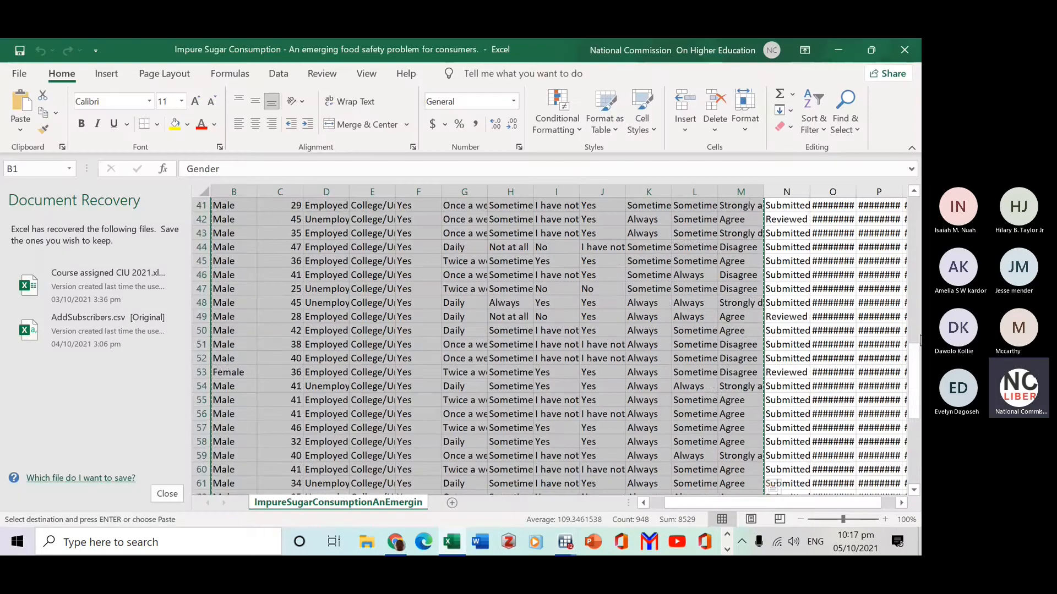
{"action": "scroll", "coordinate": [550, 344], "scroll_direction": "up", "scroll_amount": 6}
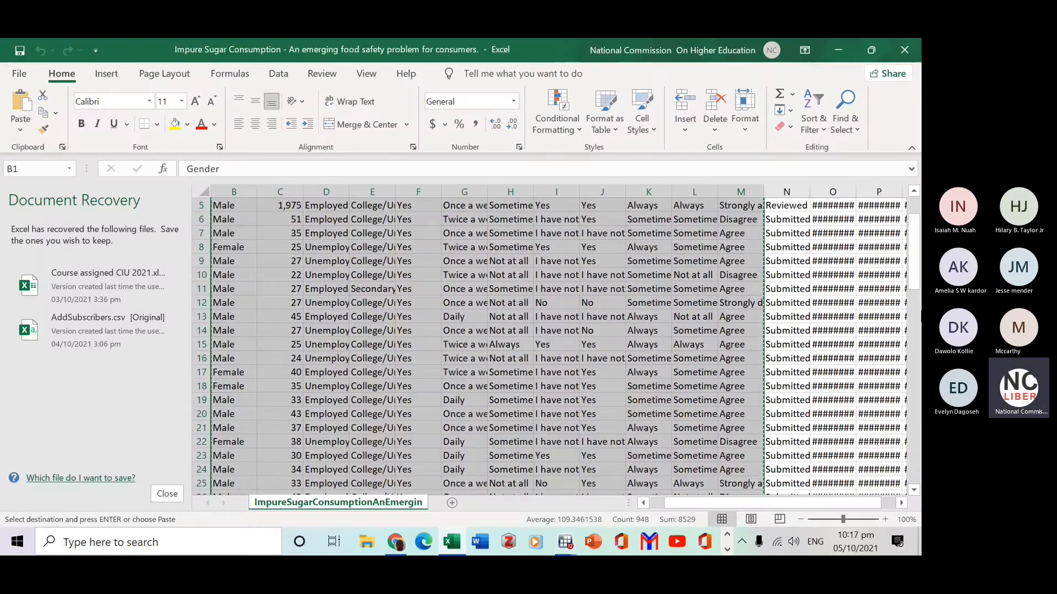
{"action": "scroll", "coordinate": [265, 209], "scroll_direction": "up", "scroll_amount": 2}
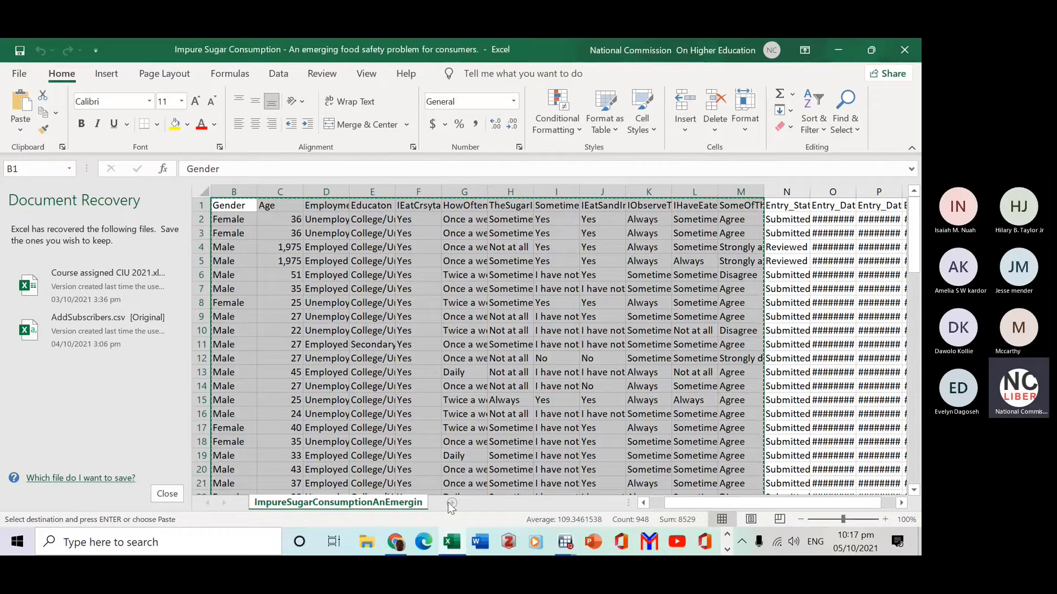
Switch to the Stata Data Editor and paste the copied survey data, treating the first row as variable names.
{"action": "mouse_move", "coordinate": [564, 543]}
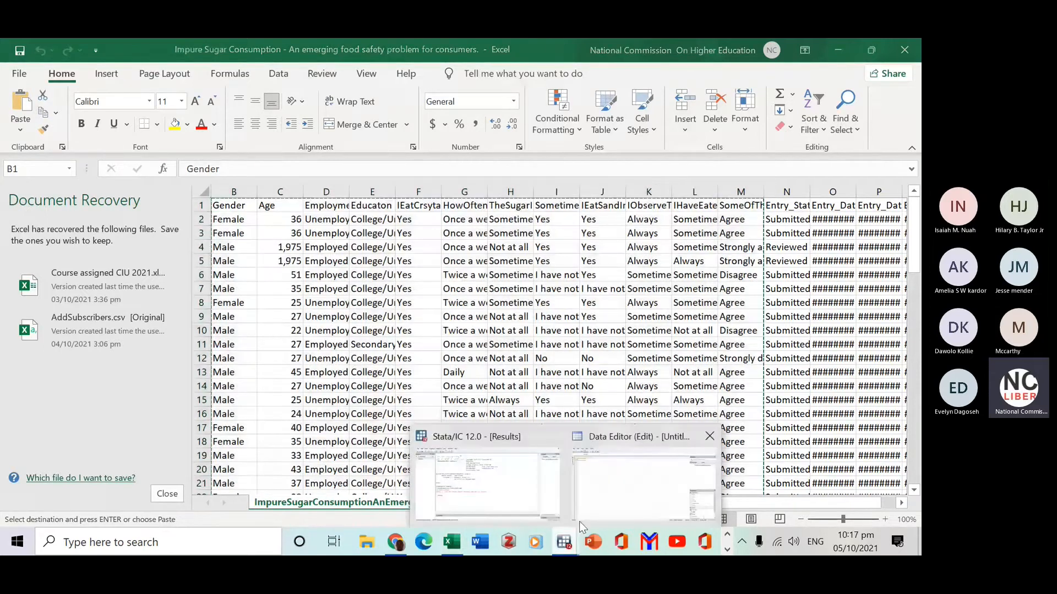
{"action": "left_click", "coordinate": [579, 518]}
{"action": "key", "text": "ctrl+v"}
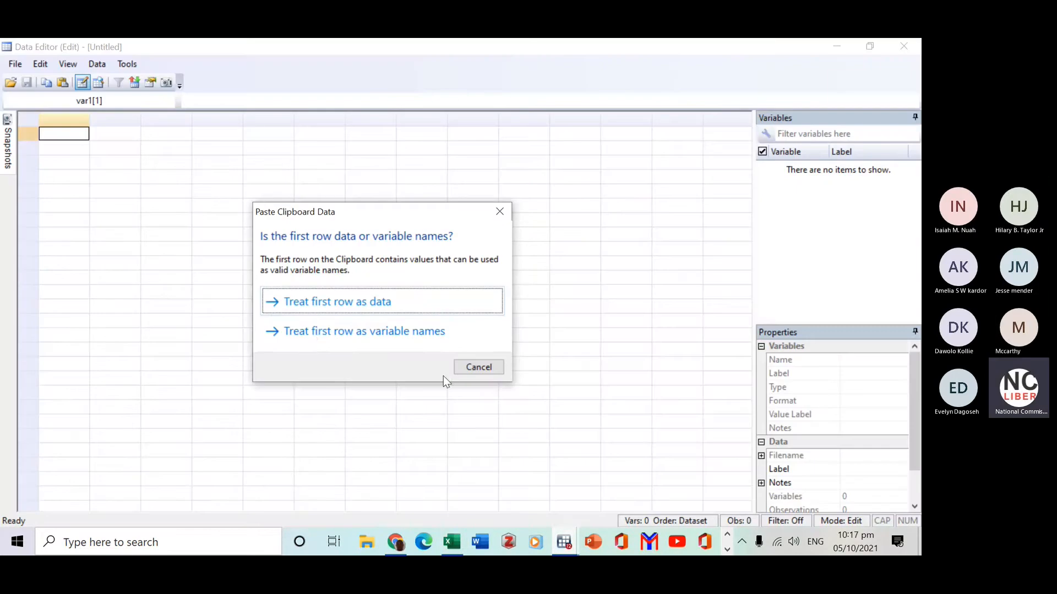
{"action": "left_click", "coordinate": [321, 333]}
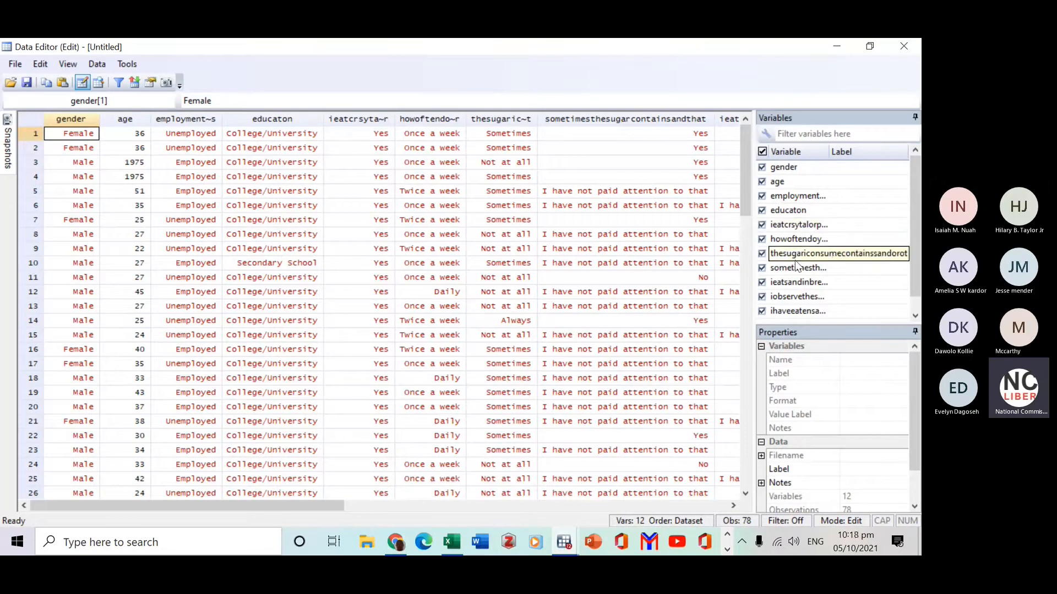
Review the full list of imported variables and look through the pasted observations from the first to the last row.
{"action": "scroll", "coordinate": [800, 315], "scroll_direction": "down", "scroll_amount": 1}
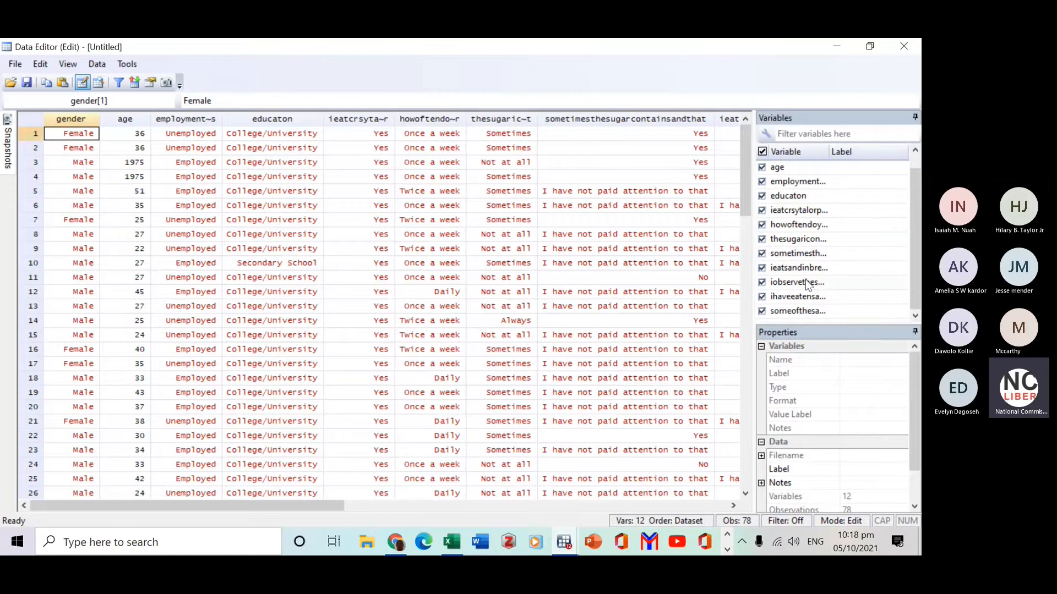
{"action": "scroll", "coordinate": [798, 269], "scroll_direction": "up", "scroll_amount": 1}
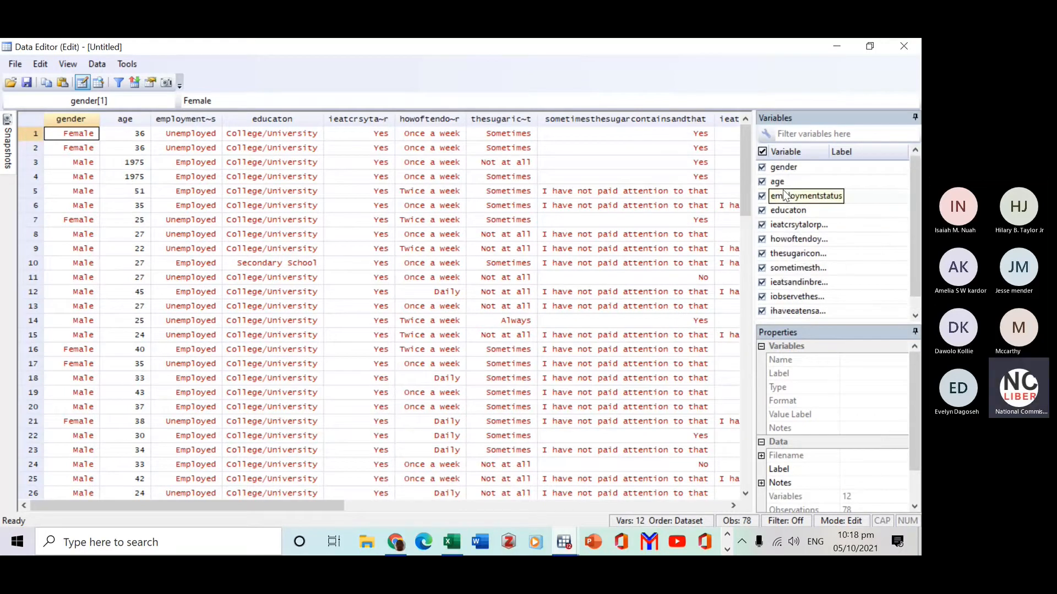
{"action": "scroll", "coordinate": [787, 192], "scroll_direction": "down", "scroll_amount": 1}
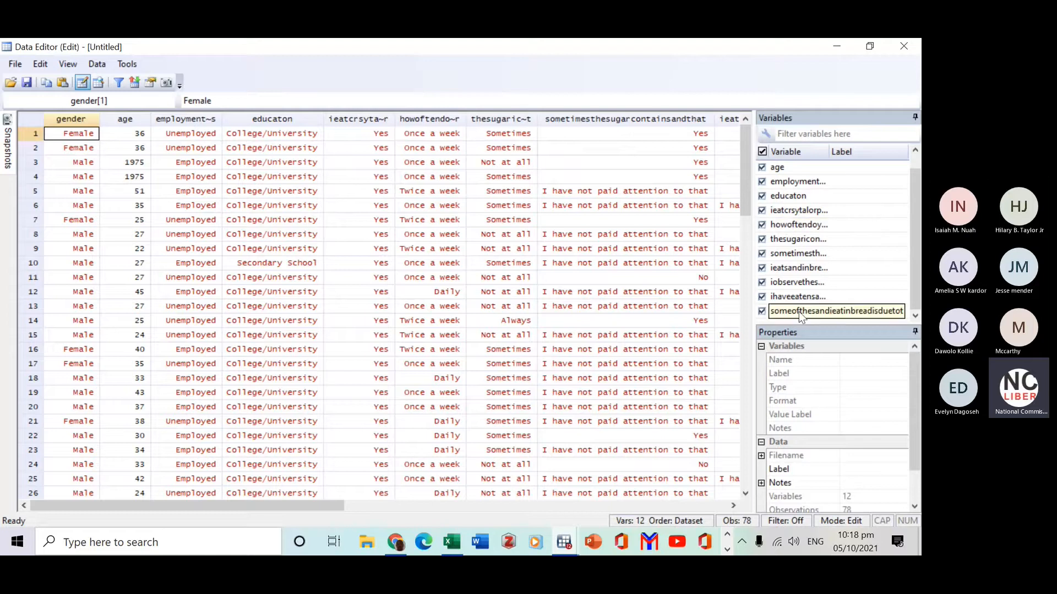
{"action": "scroll", "coordinate": [798, 312], "scroll_direction": "up", "scroll_amount": 1}
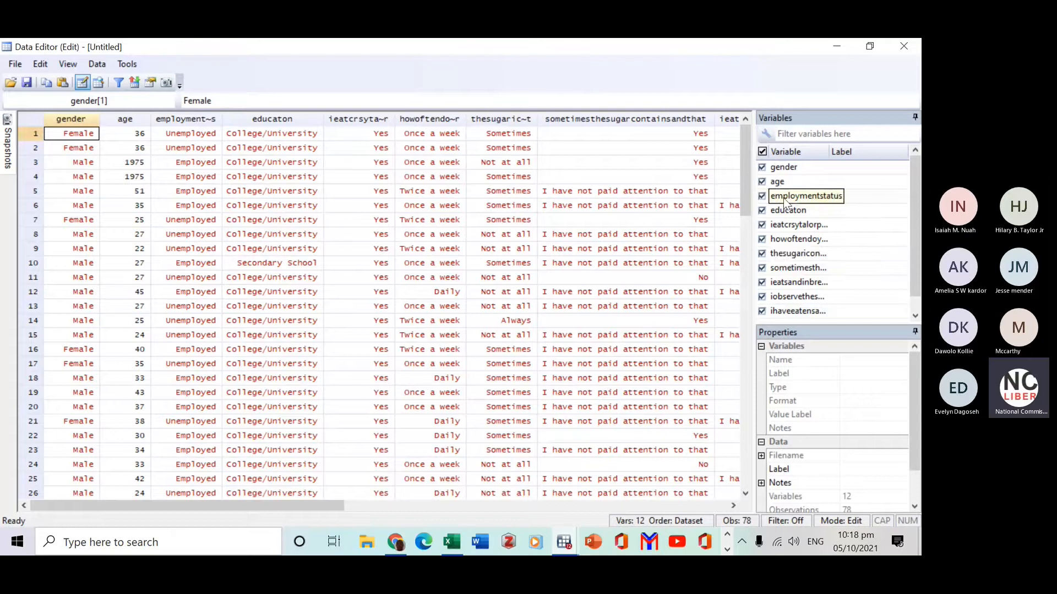
{"action": "scroll", "coordinate": [795, 282], "scroll_direction": "down", "scroll_amount": 1}
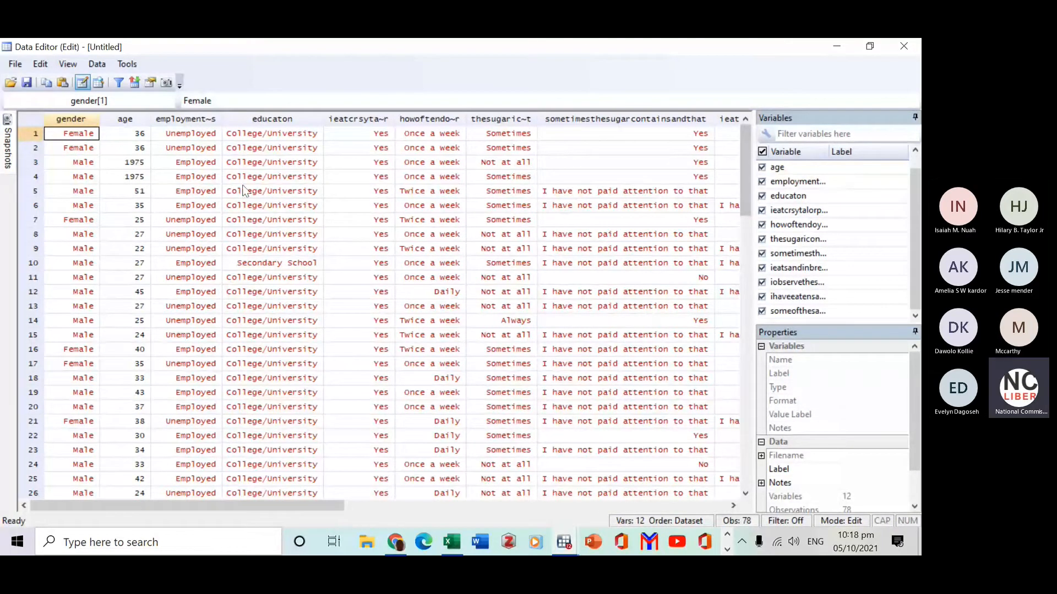
{"action": "scroll", "coordinate": [148, 275], "scroll_direction": "down", "scroll_amount": 1}
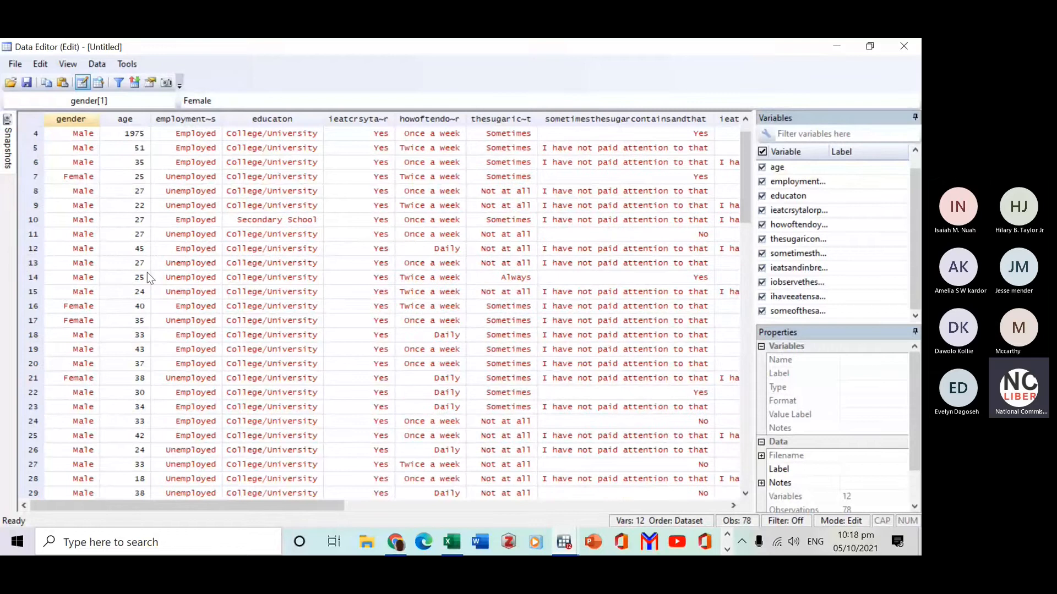
{"action": "scroll", "coordinate": [149, 280], "scroll_direction": "down", "scroll_amount": 20}
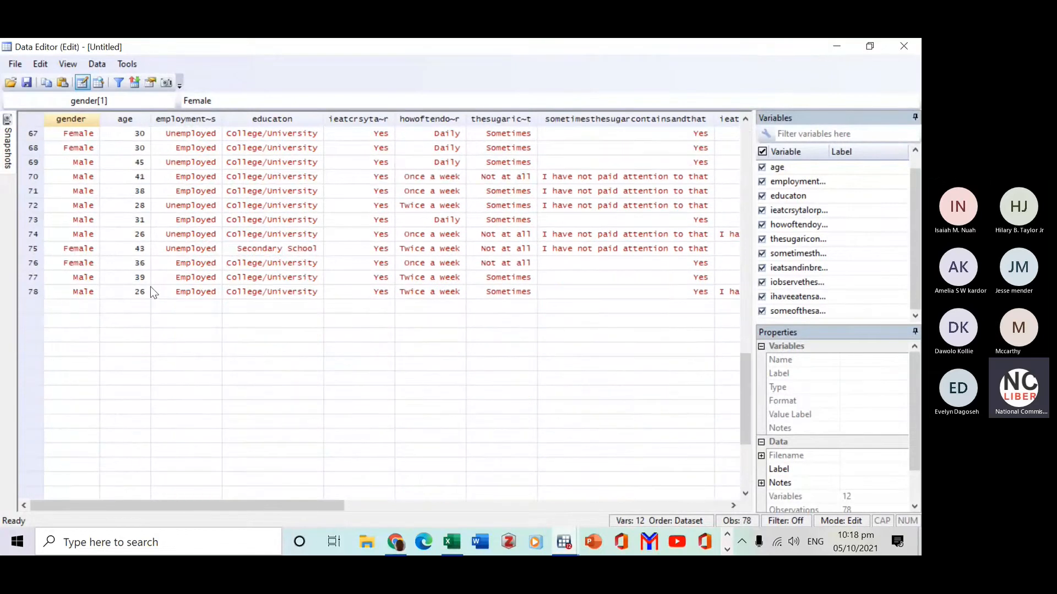
{"action": "scroll", "coordinate": [150, 286], "scroll_direction": "up", "scroll_amount": 17}
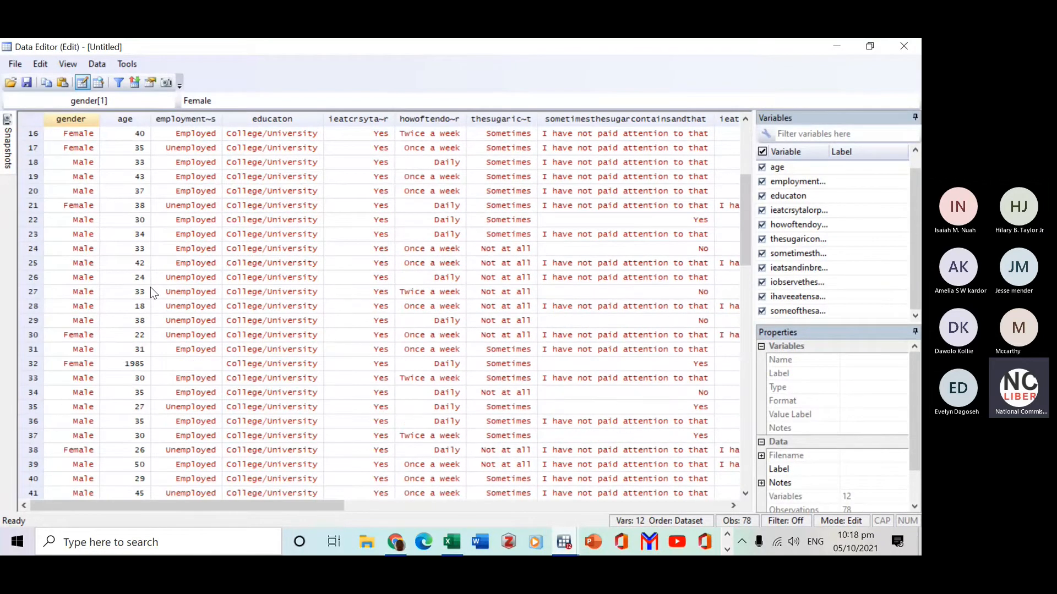
{"action": "scroll", "coordinate": [151, 287], "scroll_direction": "up", "scroll_amount": 5}
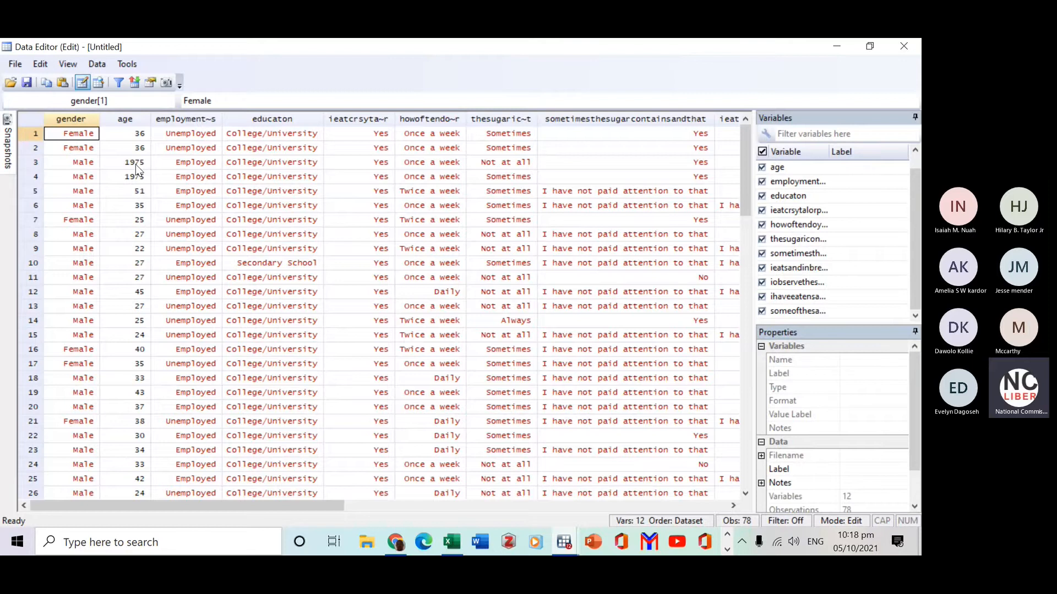
Set the age to 46 in both observations 3 and 4, replacing the birth years entered there.
{"action": "left_click", "coordinate": [141, 163]}
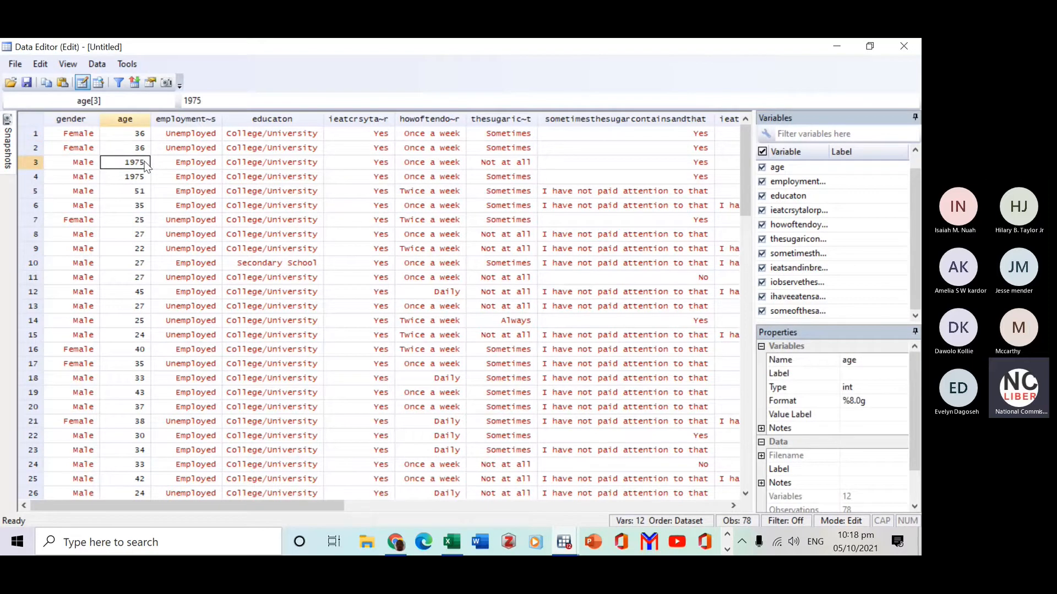
{"action": "type", "text": "46"}
{"action": "key", "text": "Return"}
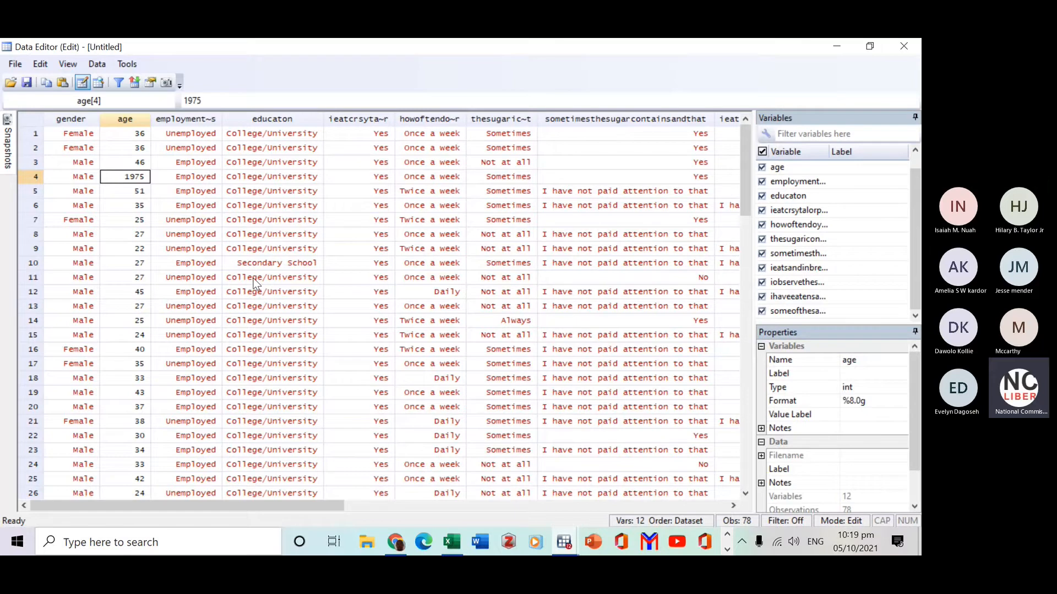
{"action": "type", "text": "46"}
{"action": "key", "text": "Escape"}
{"action": "key", "text": "Return"}
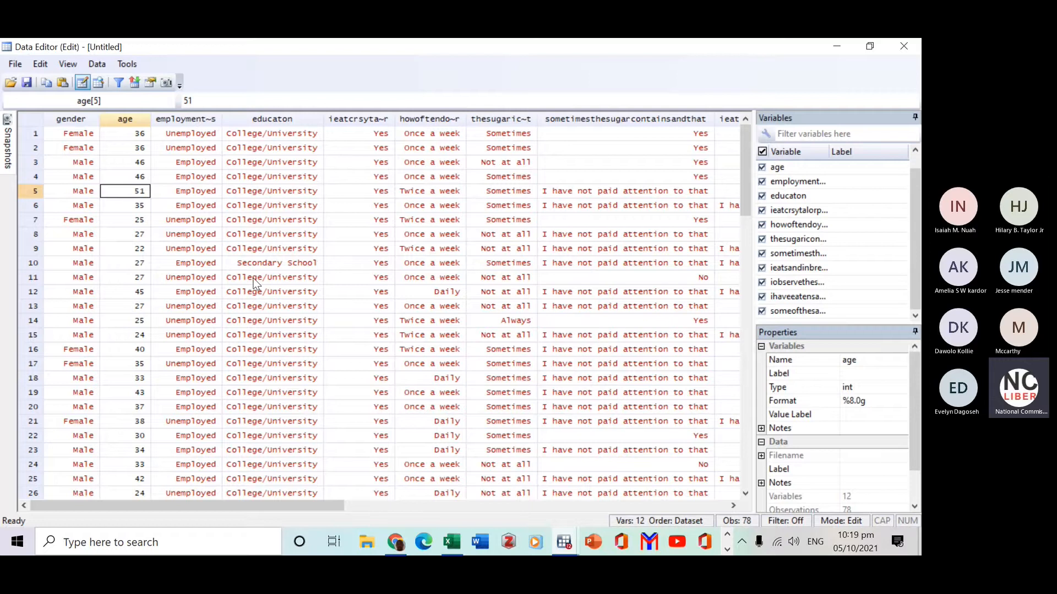
Find the next birth year in the age column, at observation 32, and set that age to 36.
{"action": "key", "text": "Down"}
{"action": "key", "text": "Down"}
{"action": "key", "text": "Down"}
{"action": "key", "text": "Down"}
{"action": "key", "text": "Down"}
{"action": "key", "text": "Down"}
{"action": "key", "text": "Down"}
{"action": "key", "text": "Down"}
{"action": "key", "text": "Down"}
{"action": "key", "text": "Down"}
{"action": "key", "text": "Down"}
{"action": "key", "text": "Down"}
{"action": "key", "text": "Down"}
{"action": "key", "text": "Down"}
{"action": "key", "text": "Down"}
{"action": "key", "text": "Down"}
{"action": "key", "text": "Down"}
{"action": "key", "text": "Down"}
{"action": "key", "text": "Down"}
{"action": "key", "text": "Down"}
{"action": "key", "text": "Up"}
{"action": "key", "text": "Up"}
{"action": "key", "text": "Up"}
{"action": "key", "text": "Up"}
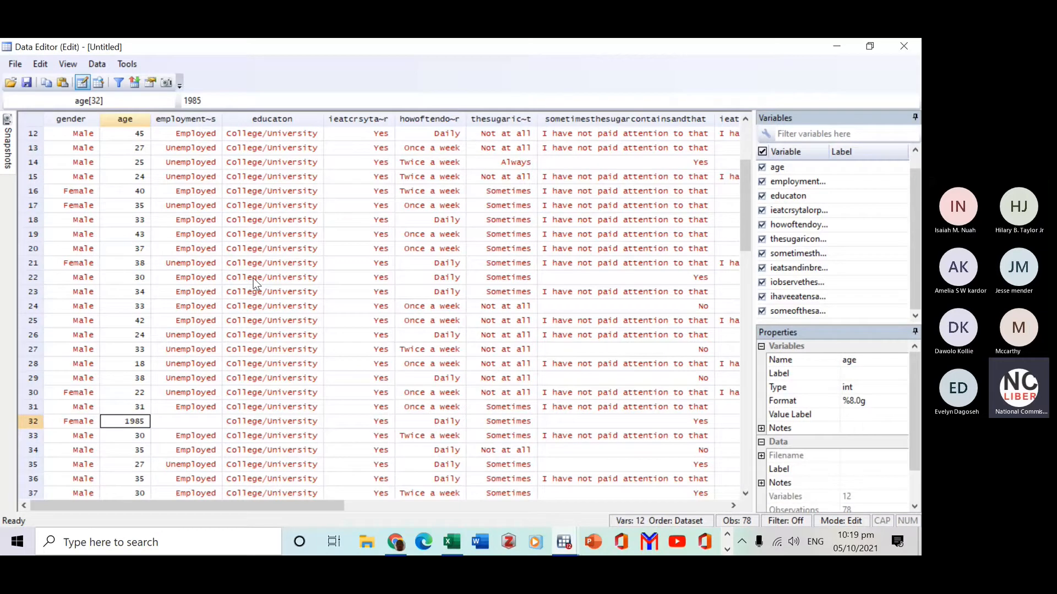
{"action": "type", "text": "36"}
{"action": "key", "text": "Return"}
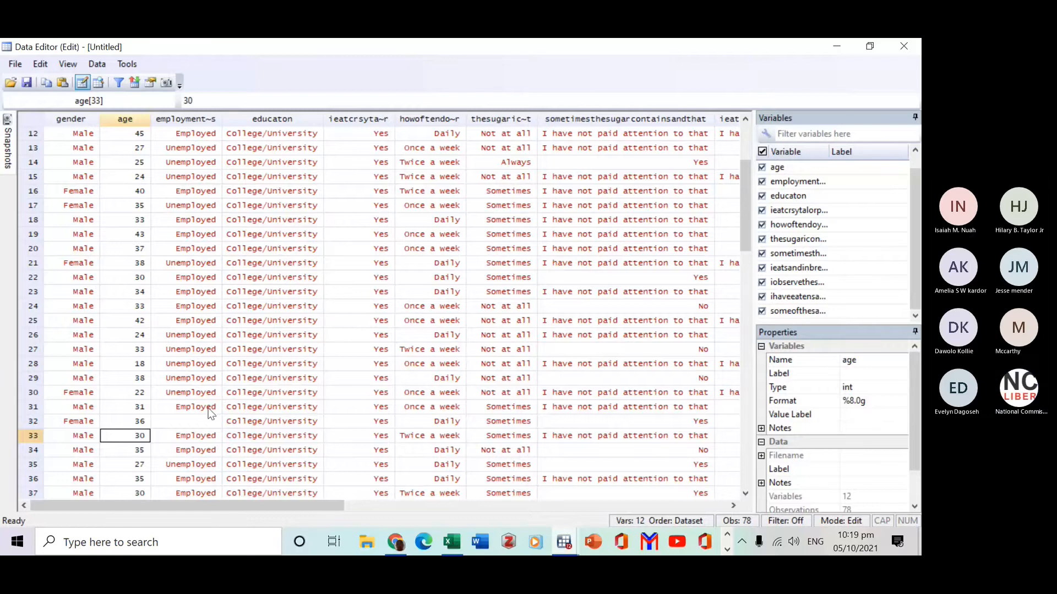
Check the remaining ages and examine the employment status column for missing entries, including the cell in observation 32.
{"action": "scroll", "coordinate": [166, 423], "scroll_direction": "down", "scroll_amount": 7}
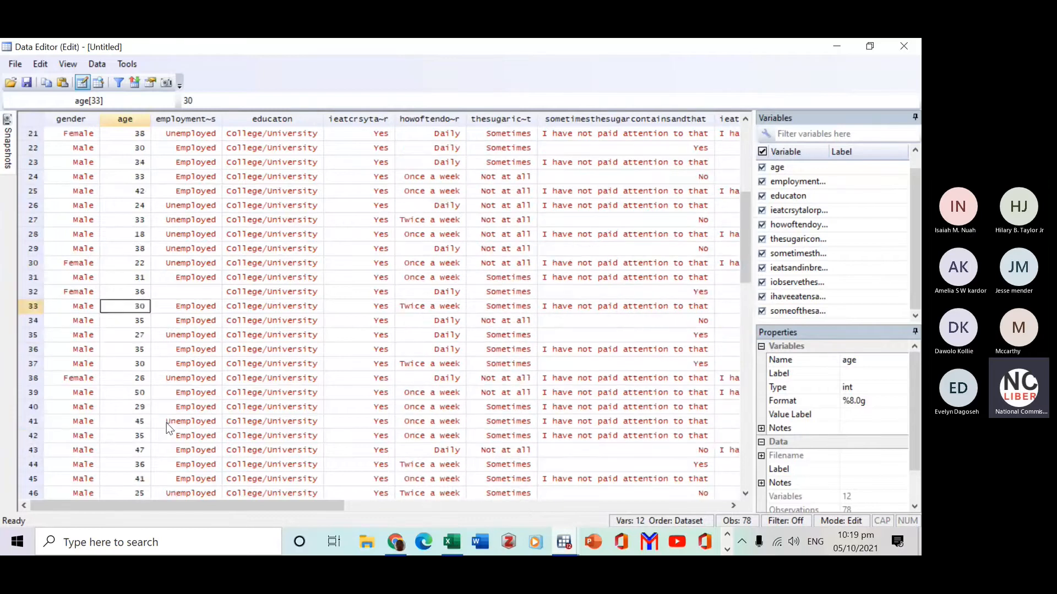
{"action": "scroll", "coordinate": [166, 423], "scroll_direction": "down", "scroll_amount": 10}
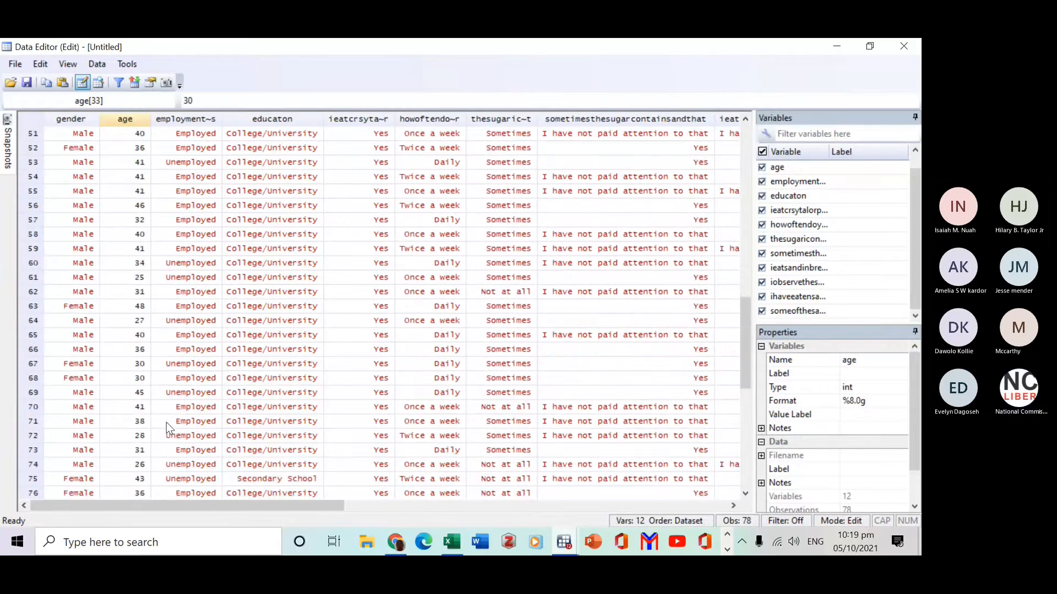
{"action": "scroll", "coordinate": [169, 428], "scroll_direction": "up", "scroll_amount": 20}
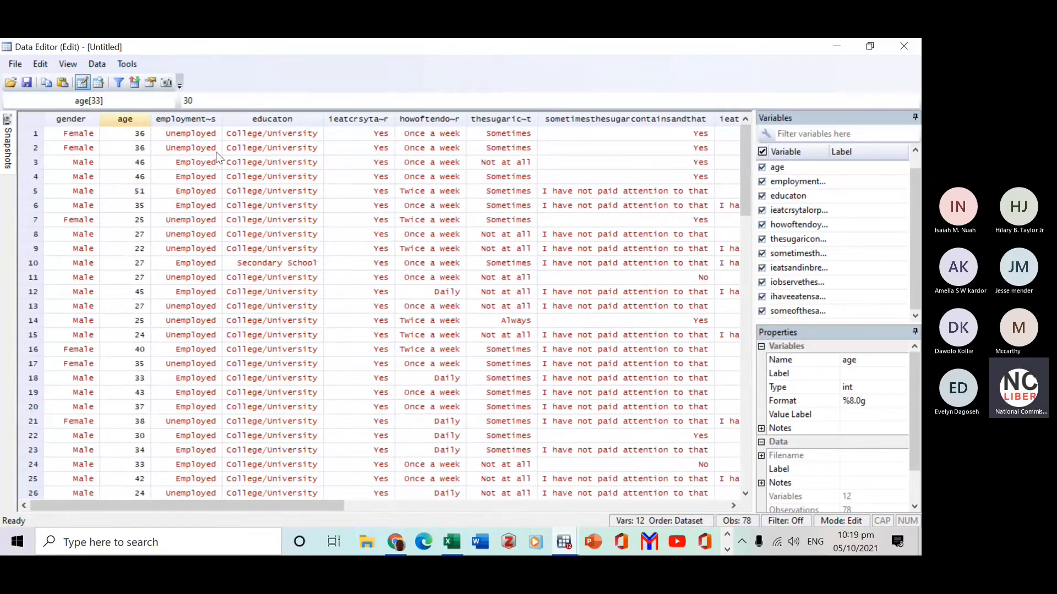
{"action": "scroll", "coordinate": [189, 175], "scroll_direction": "down", "scroll_amount": 5}
{"action": "scroll", "coordinate": [189, 181], "scroll_direction": "down", "scroll_amount": 2}
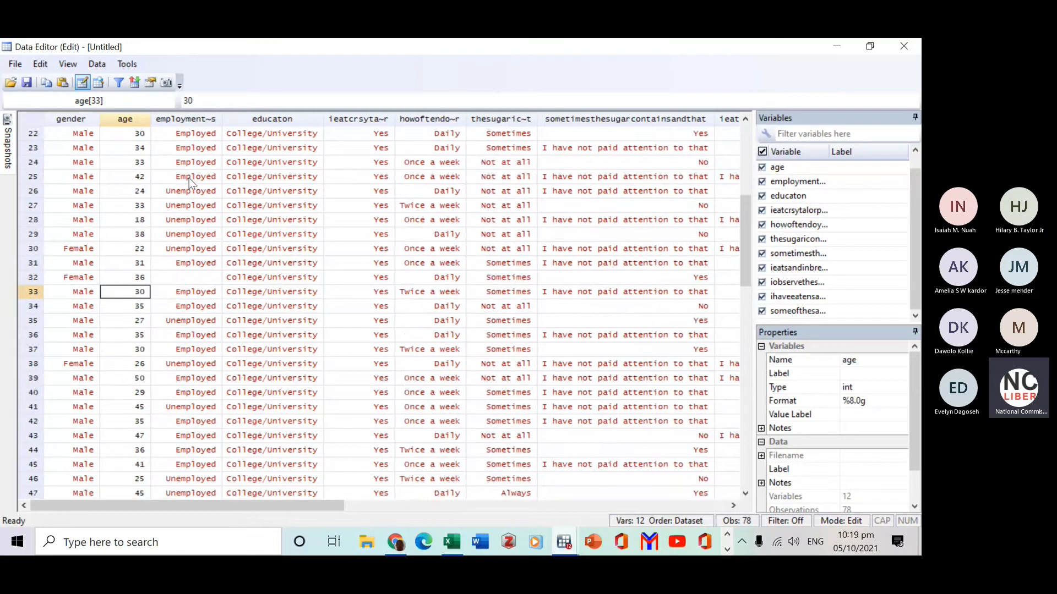
{"action": "left_click", "coordinate": [194, 278]}
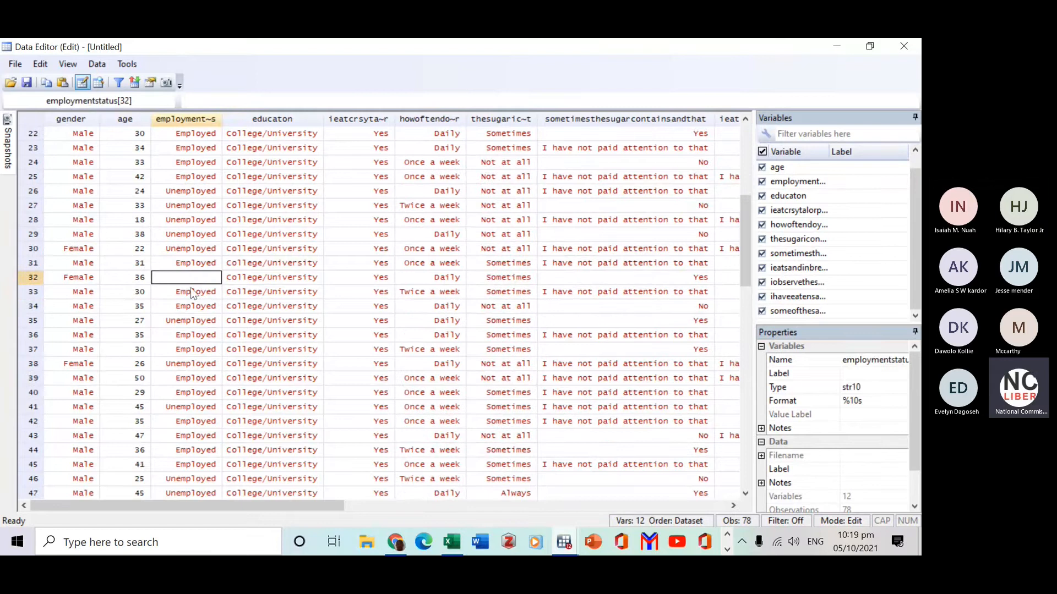
{"action": "scroll", "coordinate": [197, 306], "scroll_direction": "down", "scroll_amount": 2}
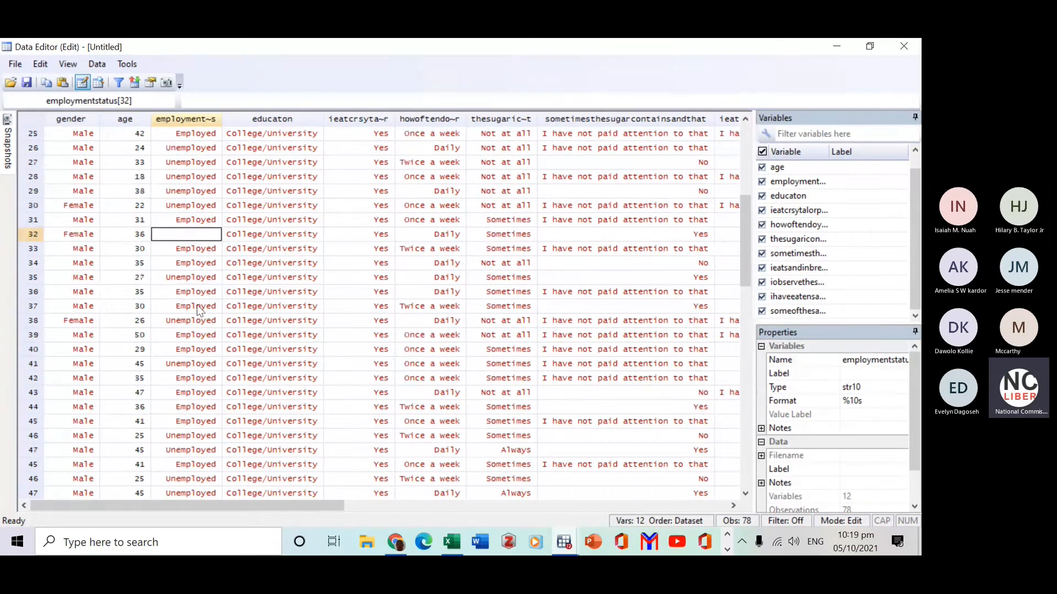
{"action": "scroll", "coordinate": [200, 310], "scroll_direction": "down", "scroll_amount": 10}
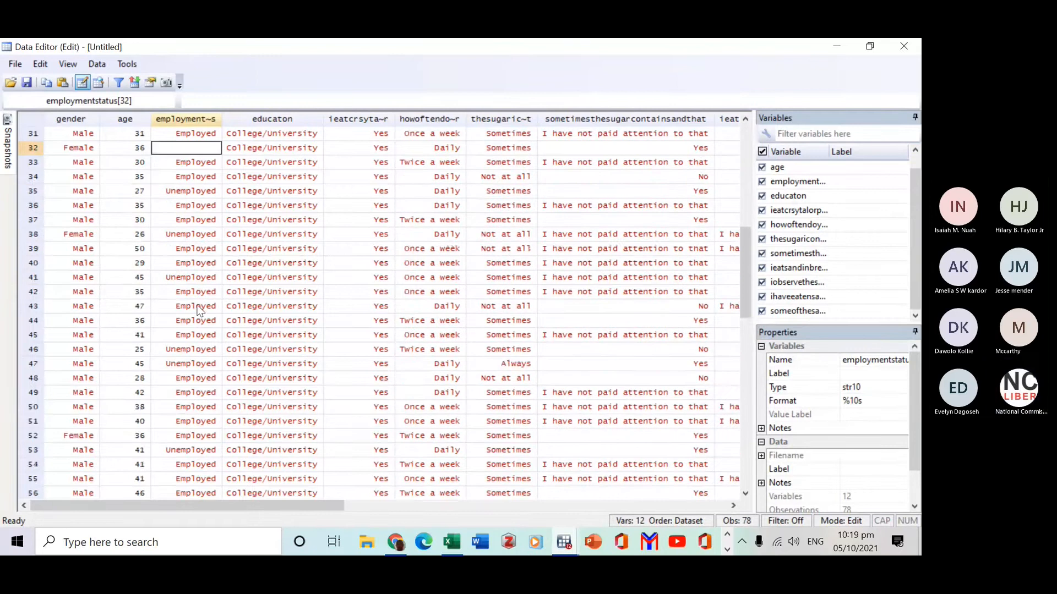
{"action": "scroll", "coordinate": [200, 310], "scroll_direction": "up", "scroll_amount": 17}
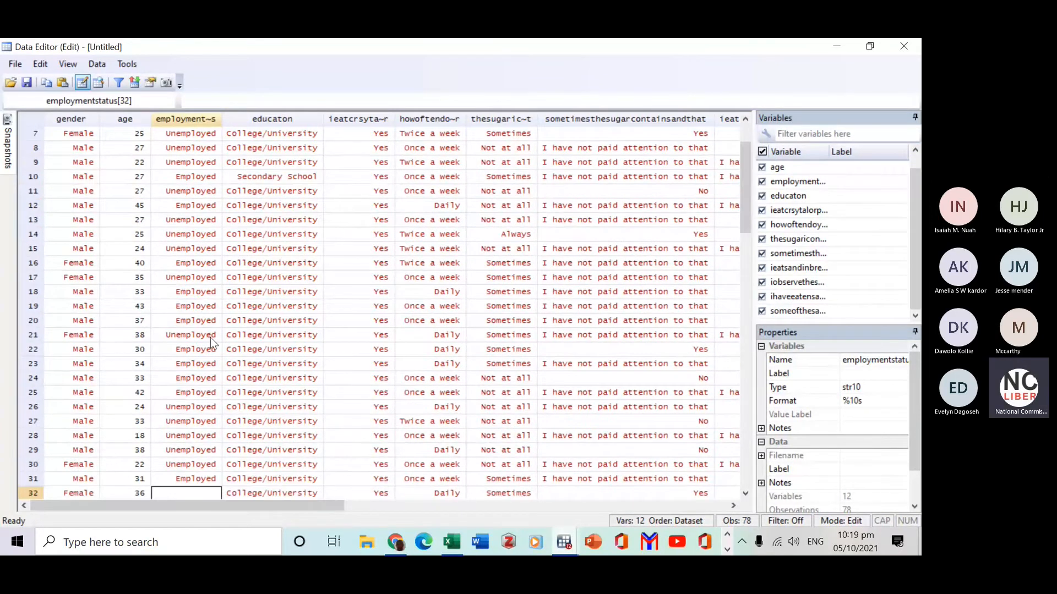
{"action": "scroll", "coordinate": [211, 338], "scroll_direction": "down", "scroll_amount": 4}
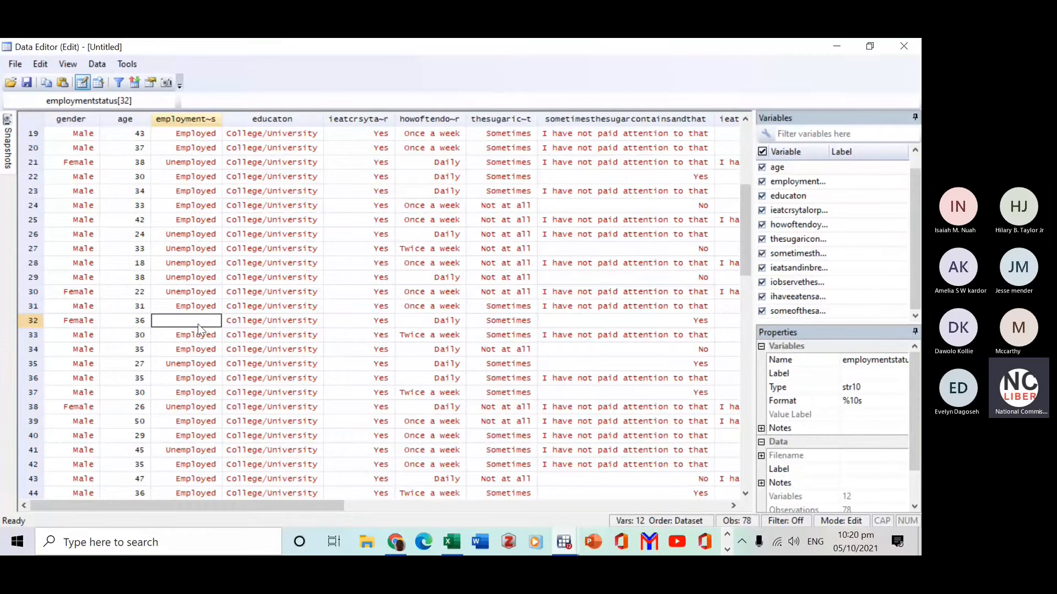
{"action": "scroll", "coordinate": [196, 326], "scroll_direction": "down", "scroll_amount": 17}
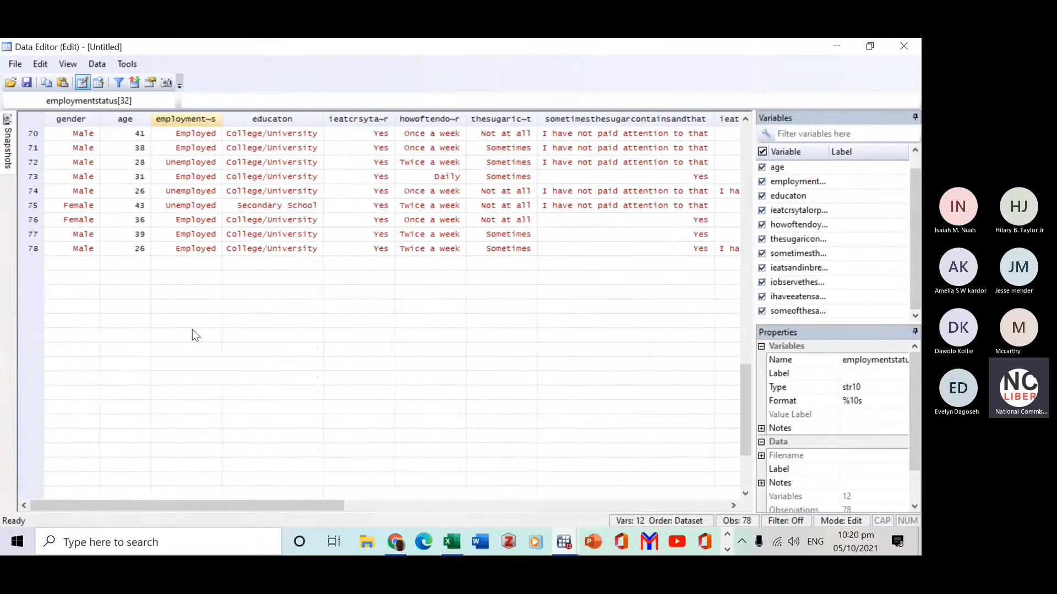
{"action": "scroll", "coordinate": [193, 329], "scroll_direction": "up", "scroll_amount": 20}
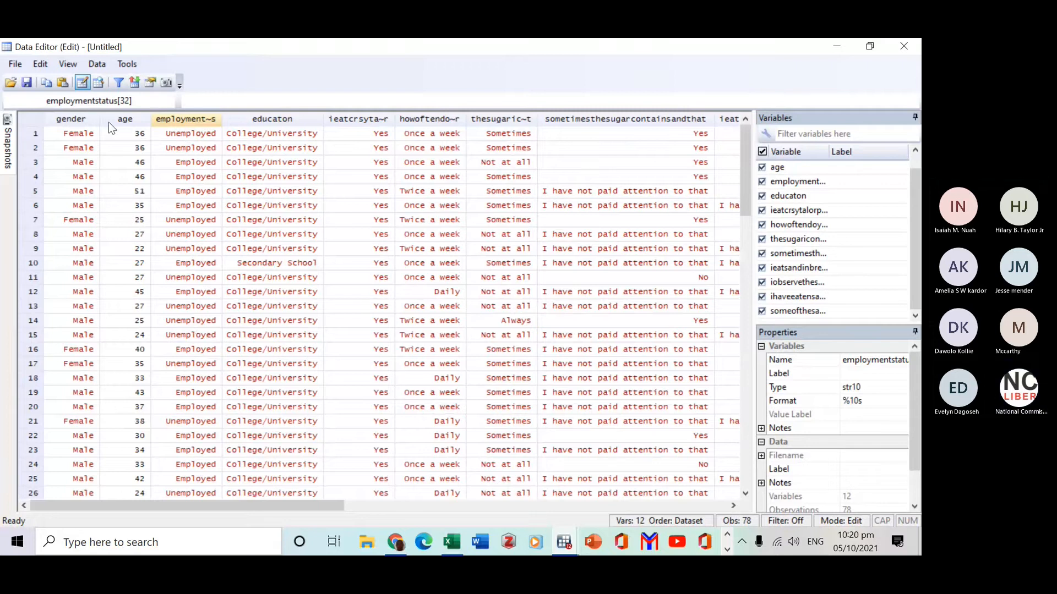
Select the educaton column and examine its entries down to the last observation.
{"action": "left_click", "coordinate": [273, 119]}
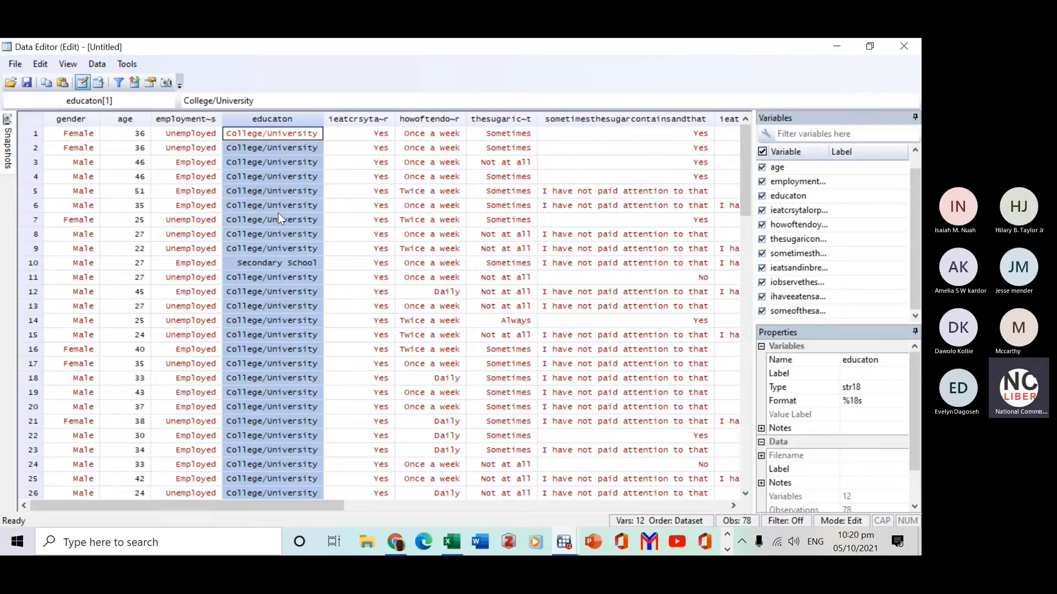
{"action": "scroll", "coordinate": [278, 213], "scroll_direction": "down", "scroll_amount": 6}
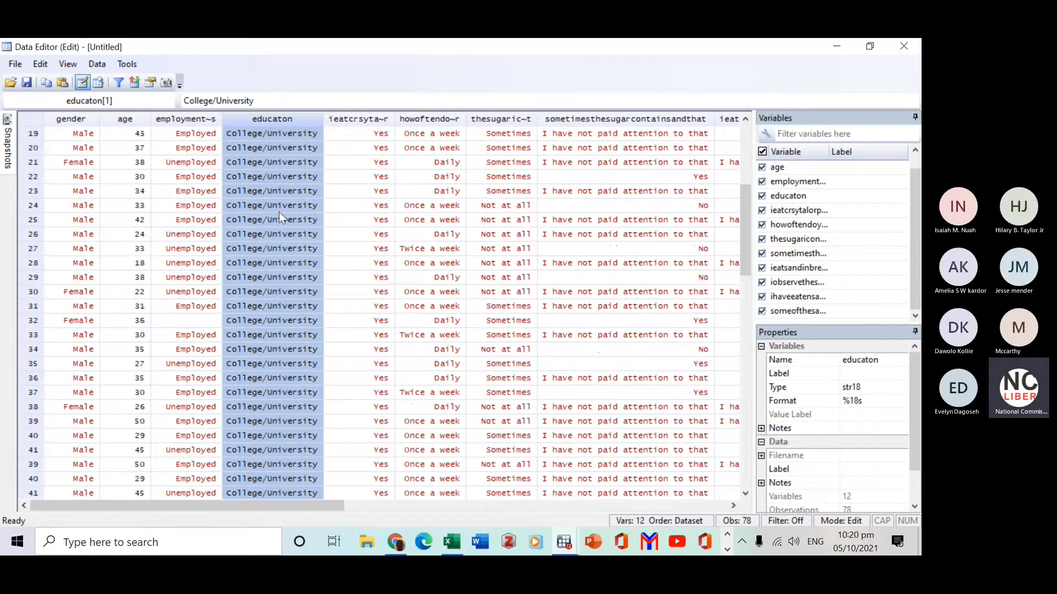
{"action": "scroll", "coordinate": [279, 212], "scroll_direction": "down", "scroll_amount": 17}
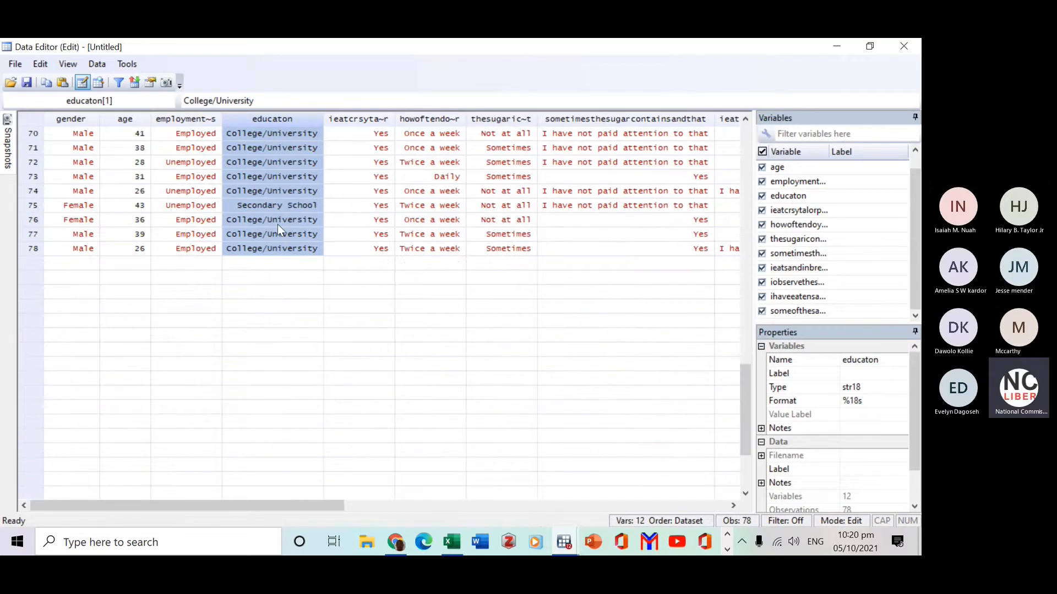
{"action": "scroll", "coordinate": [277, 224], "scroll_direction": "up", "scroll_amount": 3}
{"action": "scroll", "coordinate": [277, 223], "scroll_direction": "down", "scroll_amount": 4}
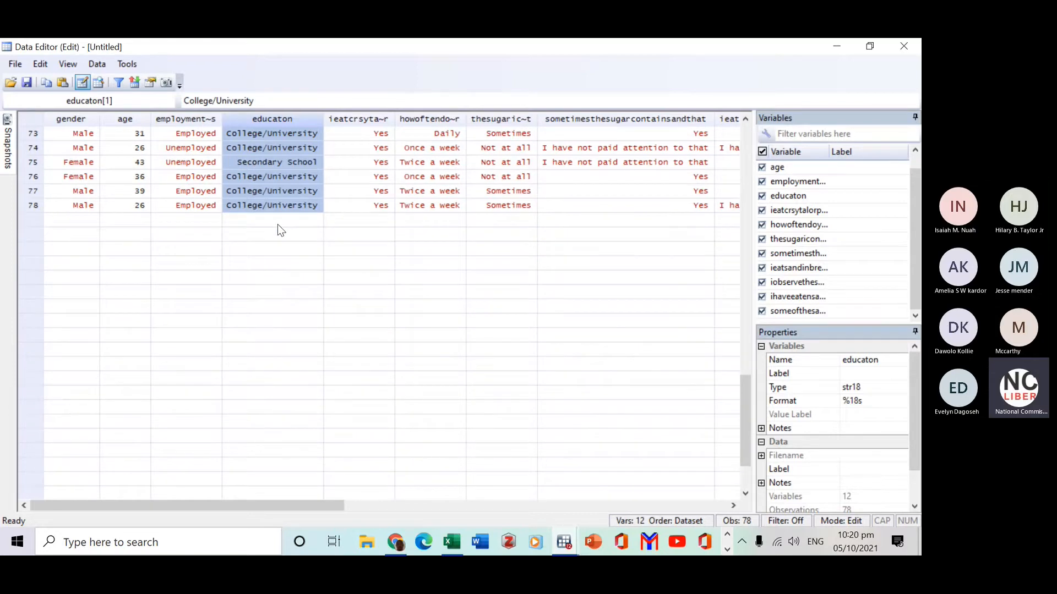
{"action": "scroll", "coordinate": [277, 225], "scroll_direction": "up", "scroll_amount": 2}
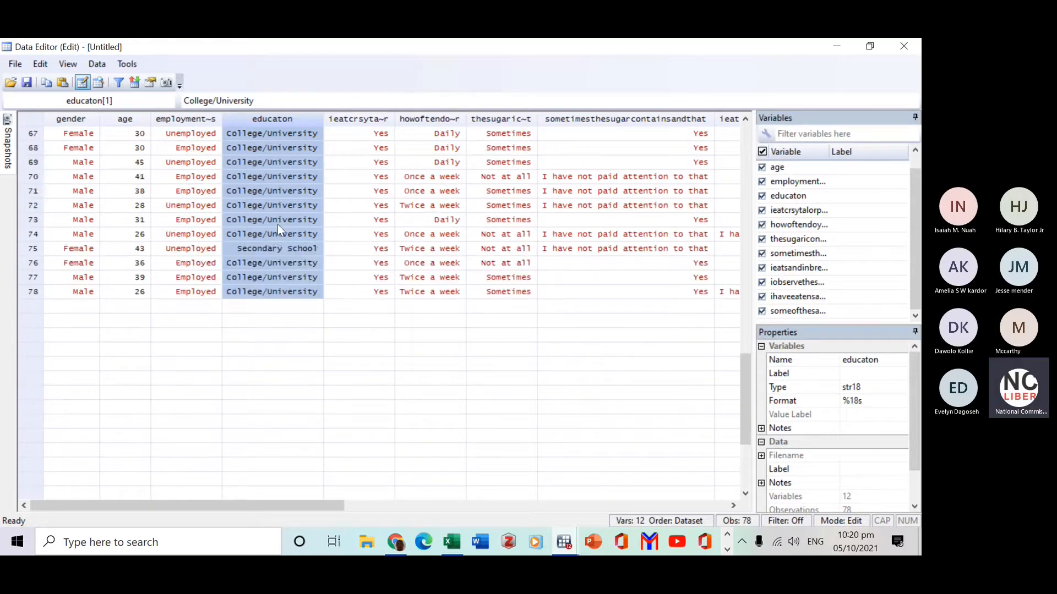
{"action": "scroll", "coordinate": [278, 223], "scroll_direction": "up", "scroll_amount": 12}
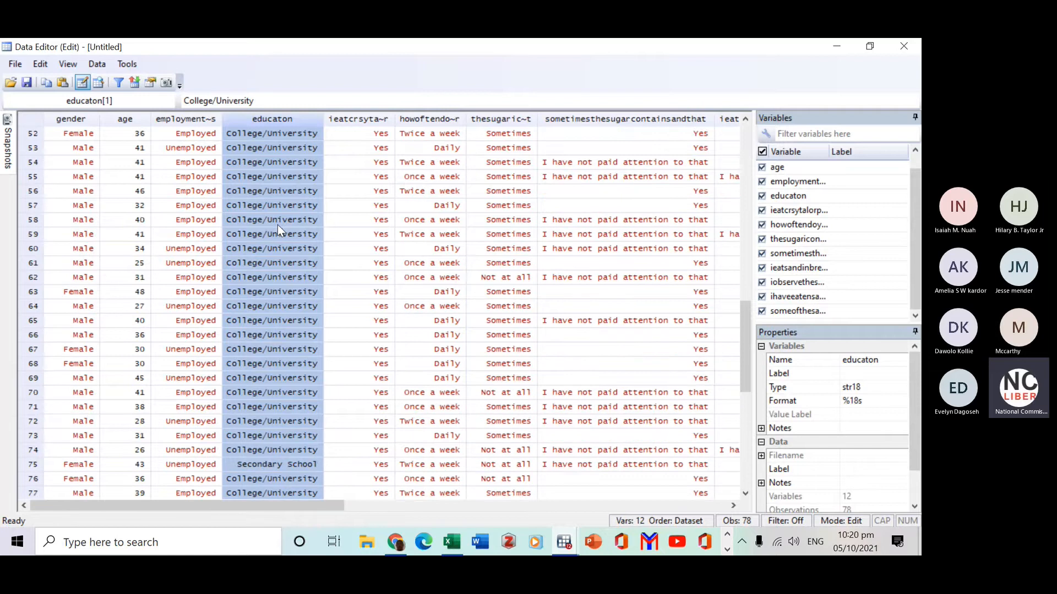
{"action": "scroll", "coordinate": [278, 224], "scroll_direction": "up", "scroll_amount": 10}
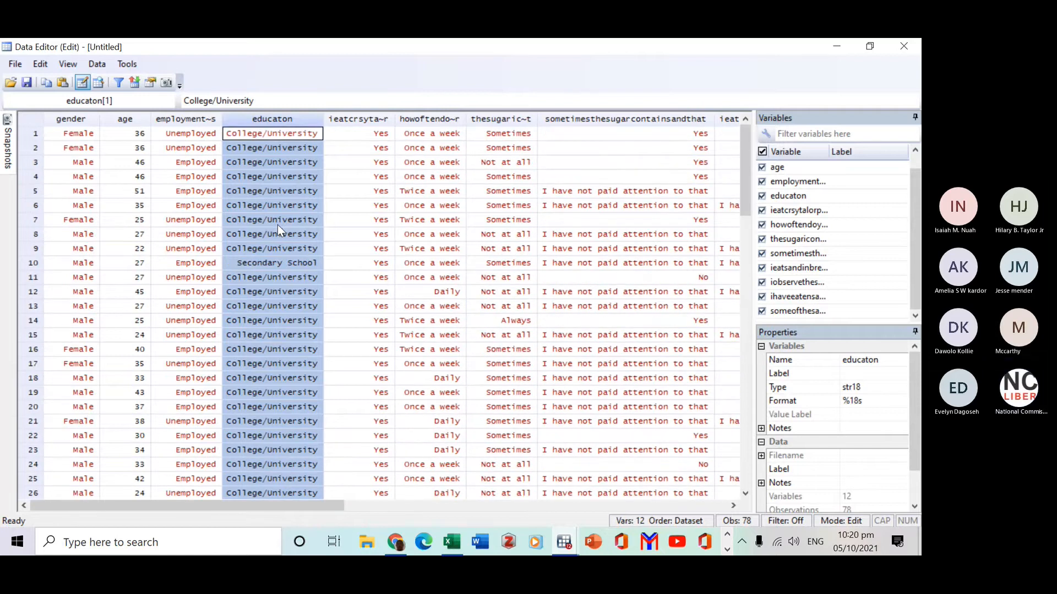
Check the educaton entries through the last observation, including the Secondary School cell in observation 75, and return to the first observations.
{"action": "scroll", "coordinate": [293, 198], "scroll_direction": "down", "scroll_amount": 20}
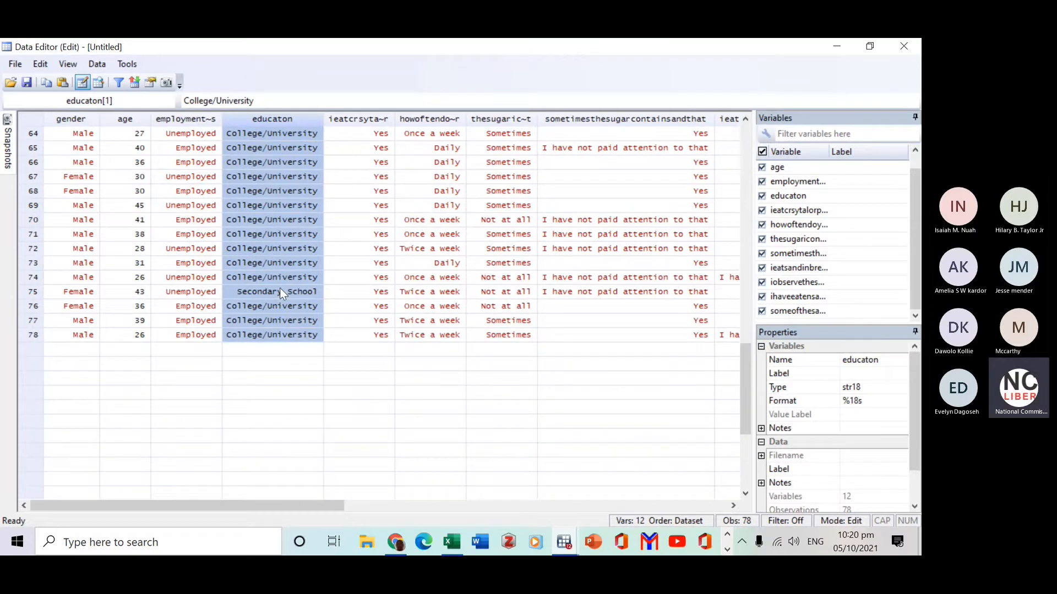
{"action": "left_click", "coordinate": [245, 294]}
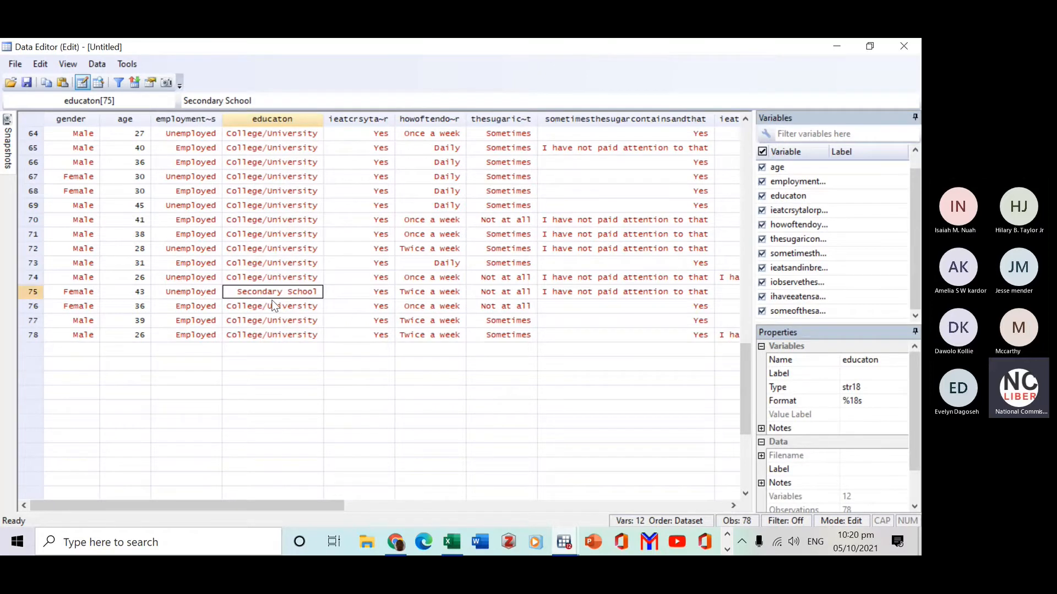
{"action": "scroll", "coordinate": [281, 300], "scroll_direction": "up", "scroll_amount": 15}
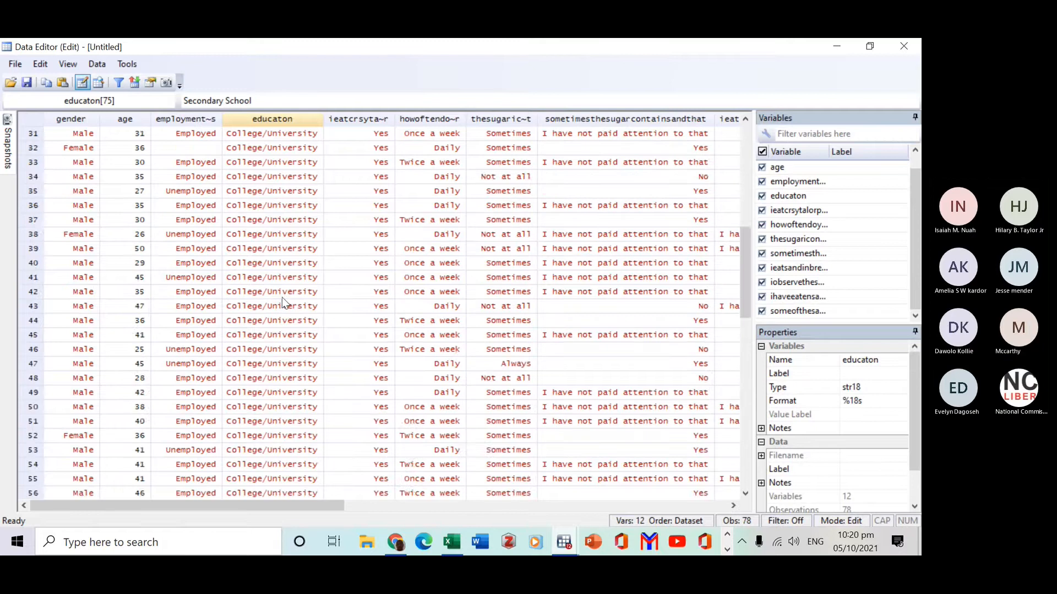
{"action": "scroll", "coordinate": [287, 289], "scroll_direction": "up", "scroll_amount": 5}
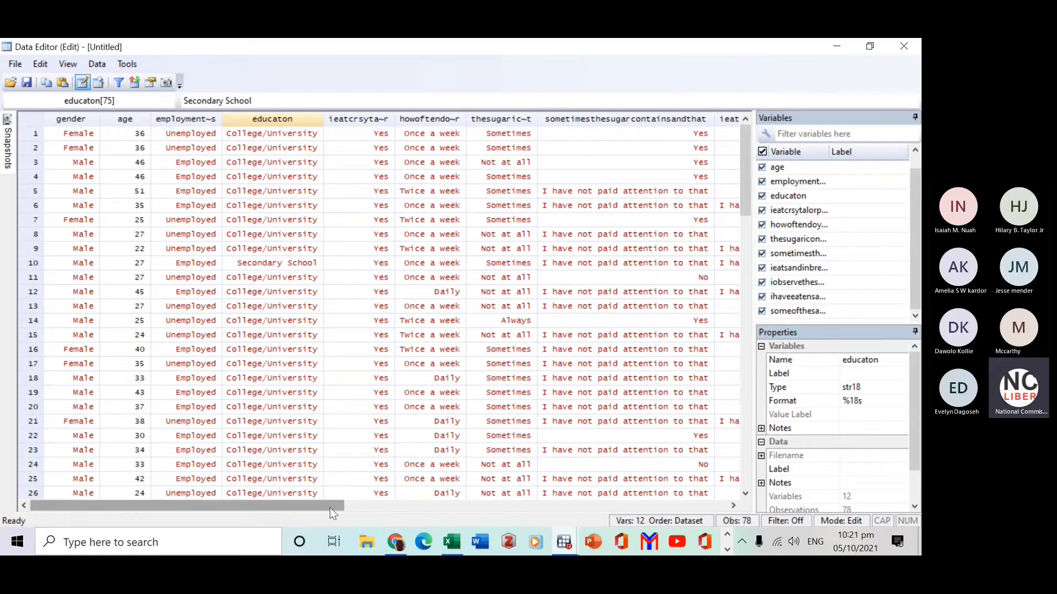
{"action": "left_click_drag", "start_coordinate": [329, 507], "coordinate": [260, 500]}
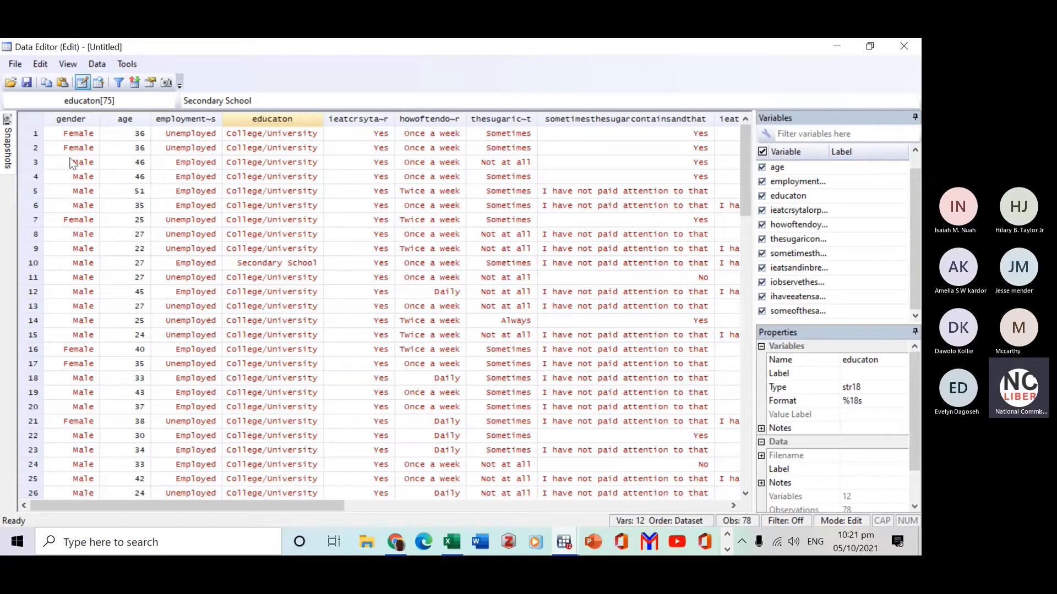
Review the name, type and format properties of the gender, age, employment status, educaton and crystal or powder sugar variables.
{"action": "left_click", "coordinate": [72, 119]}
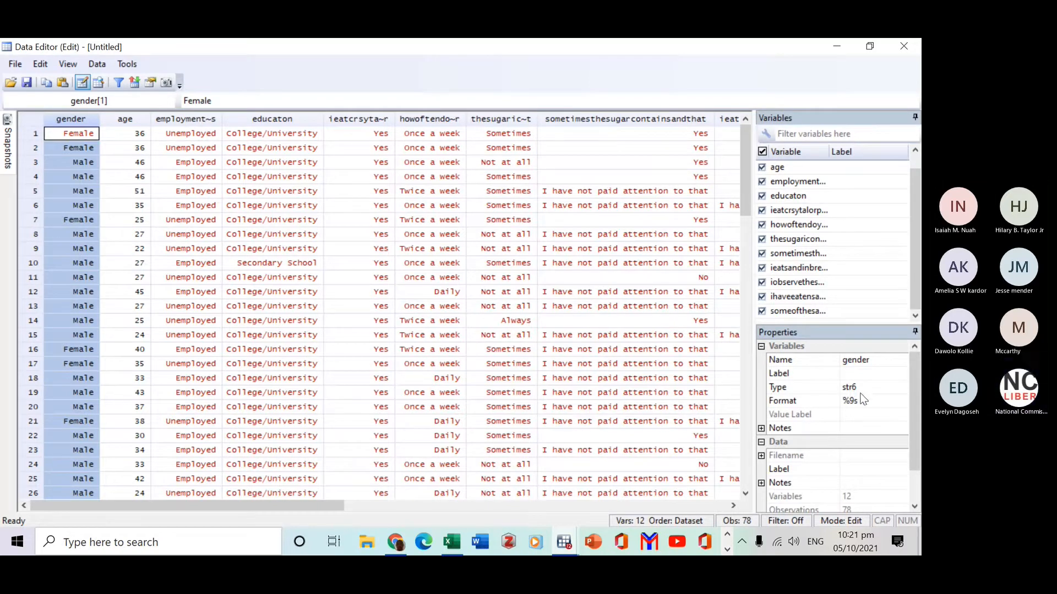
{"action": "left_click", "coordinate": [125, 119]}
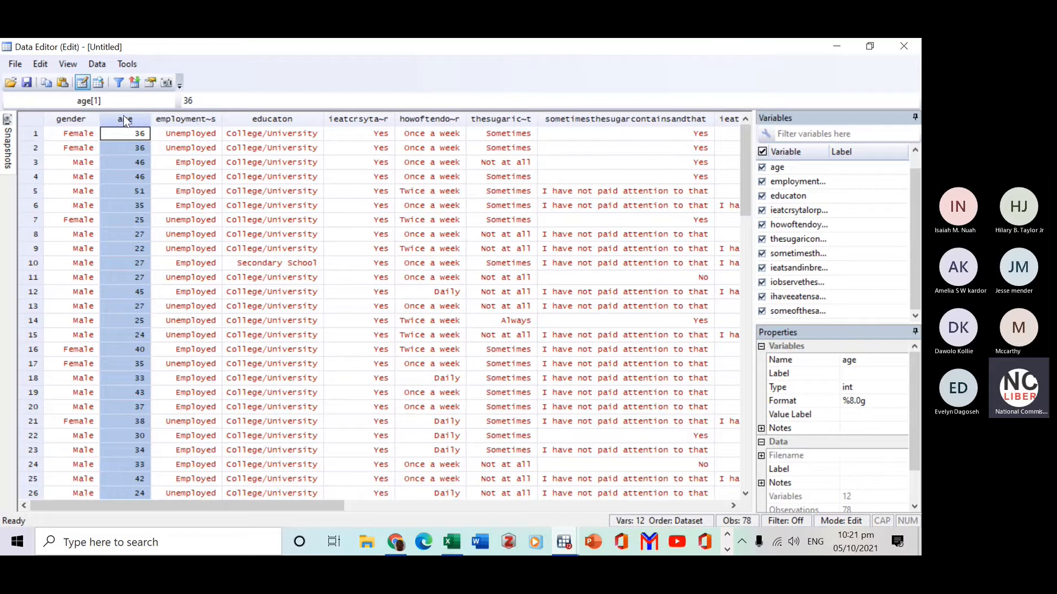
{"action": "left_click", "coordinate": [163, 119]}
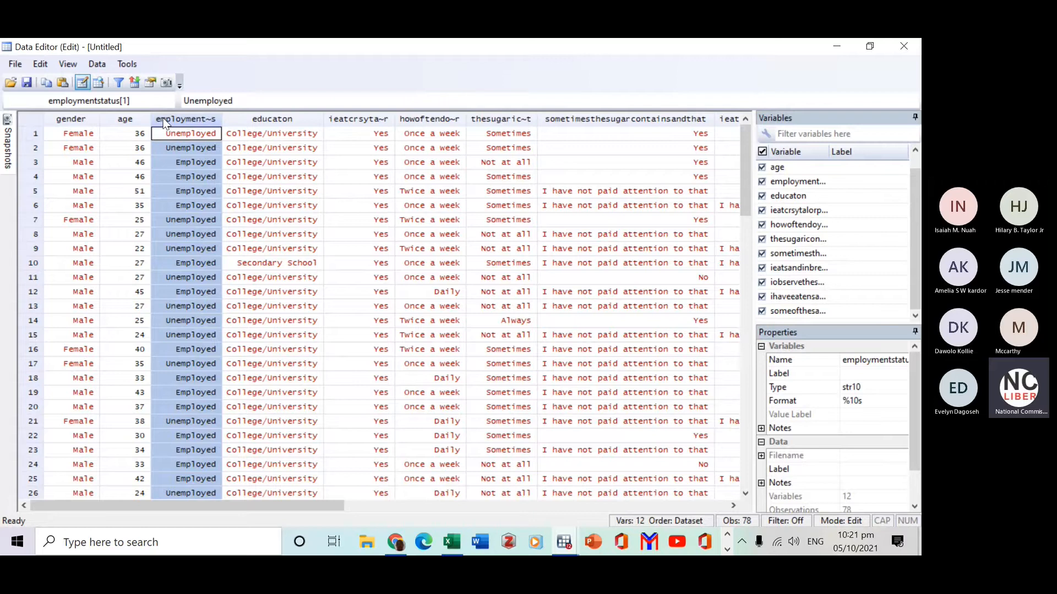
{"action": "left_click", "coordinate": [280, 117]}
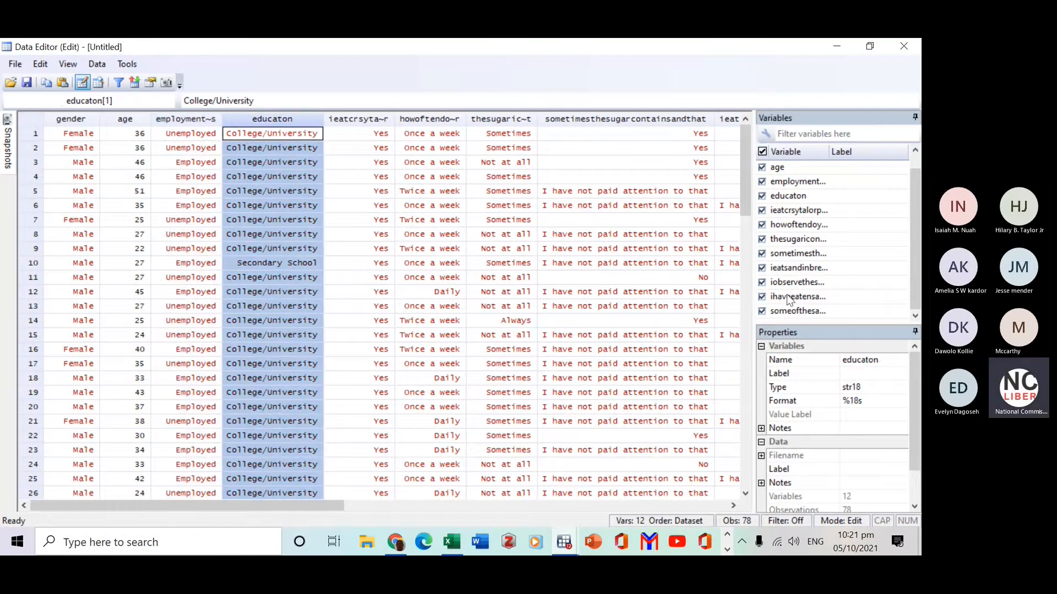
{"action": "left_click", "coordinate": [862, 361]}
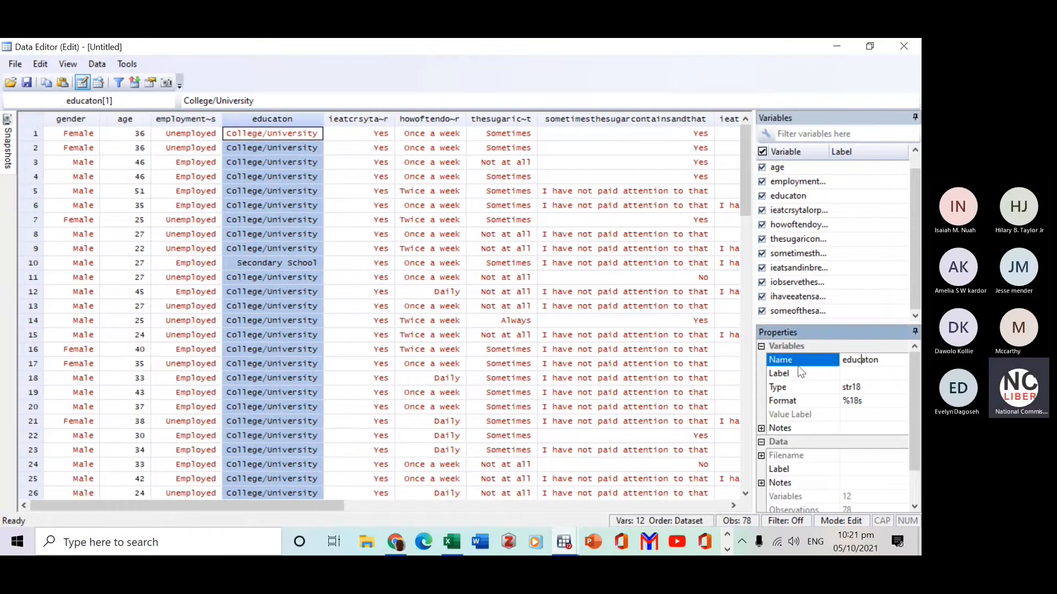
{"action": "key", "text": "Right"}
{"action": "left_click", "coordinate": [360, 120]}
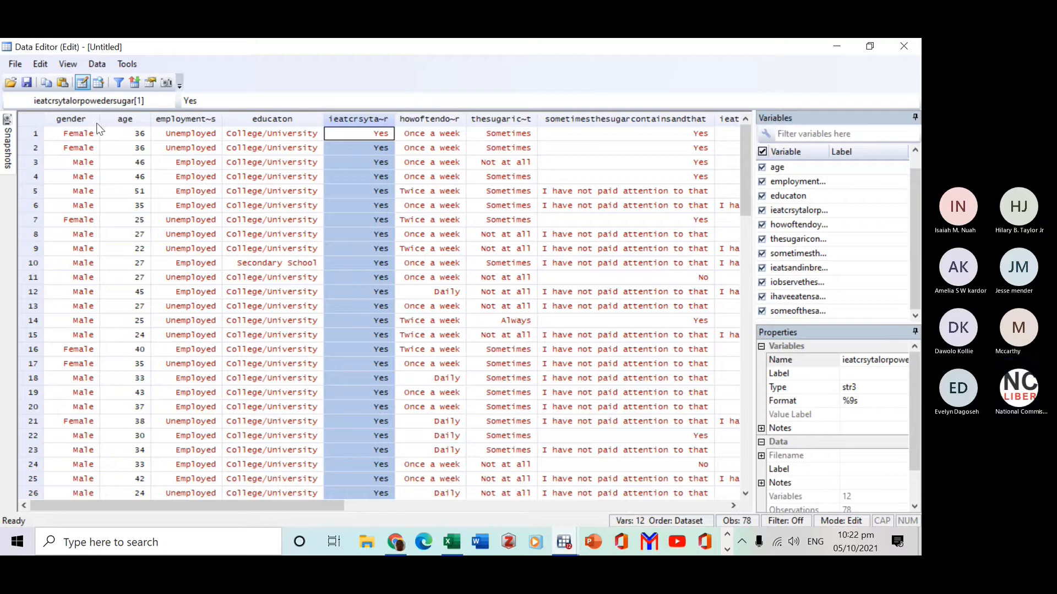
Rename the gender variable as GND in its variable properties.
{"action": "left_click", "coordinate": [75, 118]}
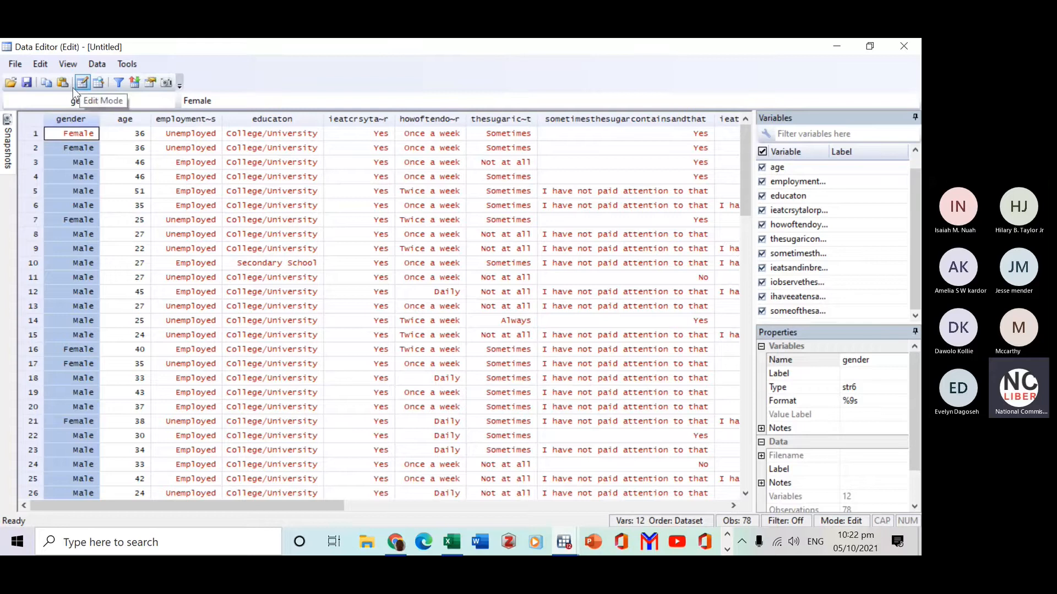
{"action": "left_click", "coordinate": [873, 361]}
{"action": "double_click", "coordinate": [872, 361]}
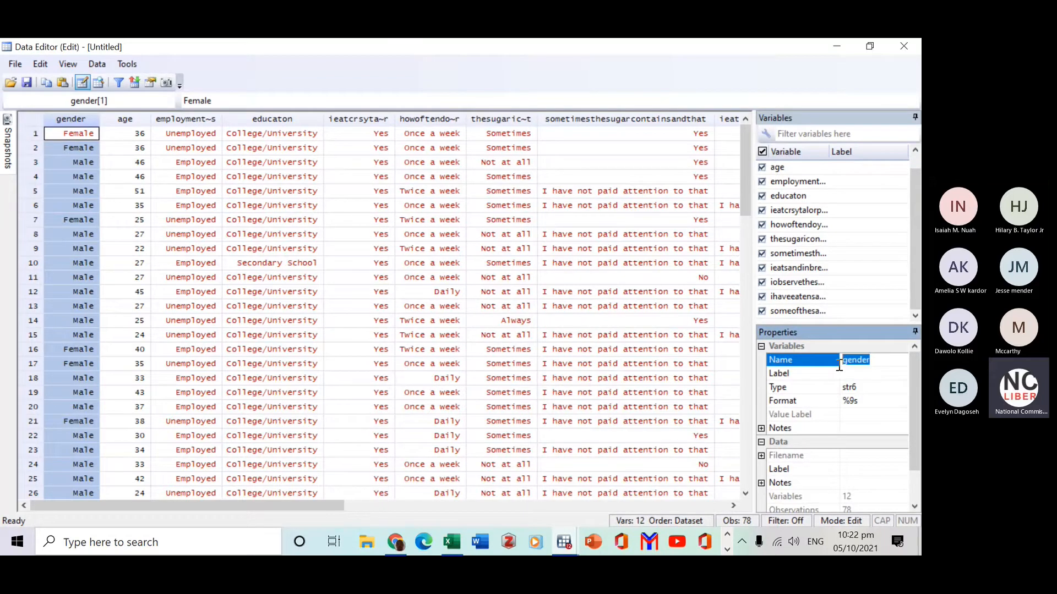
{"action": "left_click", "coordinate": [879, 362]}
{"action": "key", "text": "BackSpace"}
{"action": "key", "text": "BackSpace"}
{"action": "key", "text": "BackSpace"}
{"action": "key", "text": "BackSpace"}
{"action": "key", "text": "BackSpace"}
{"action": "key", "text": "BackSpace"}
{"action": "key", "text": "Caps_Lock"}
{"action": "type", "text": "GN"}
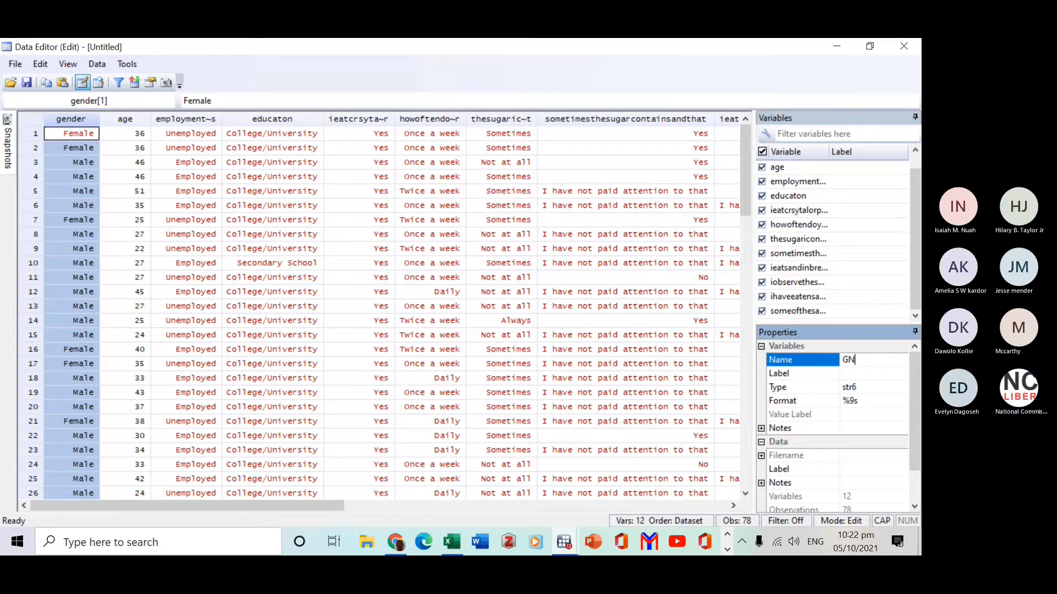
{"action": "type", "text": "D"}
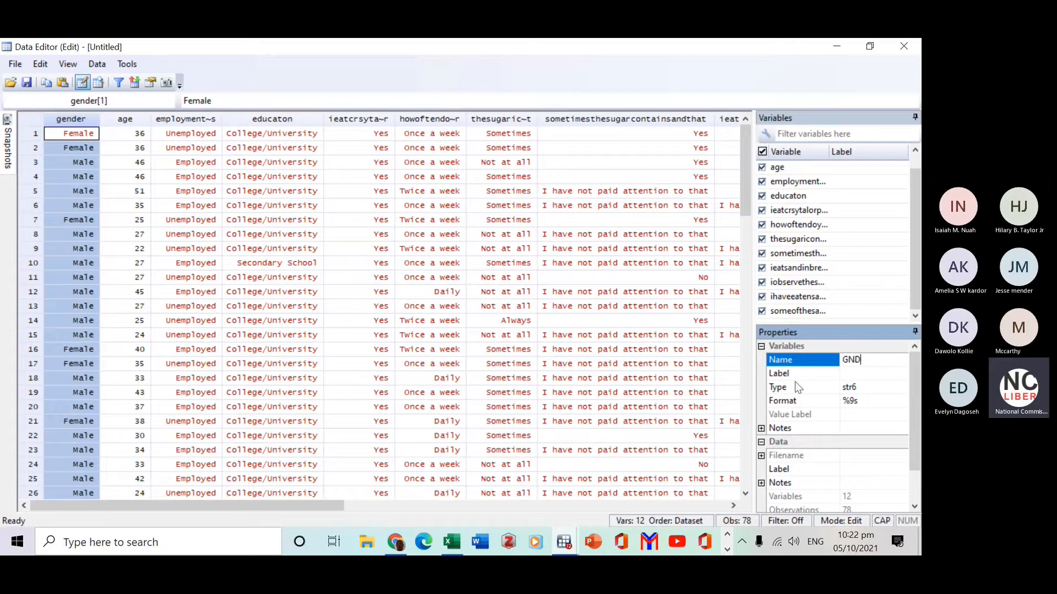
{"action": "left_click", "coordinate": [831, 373]}
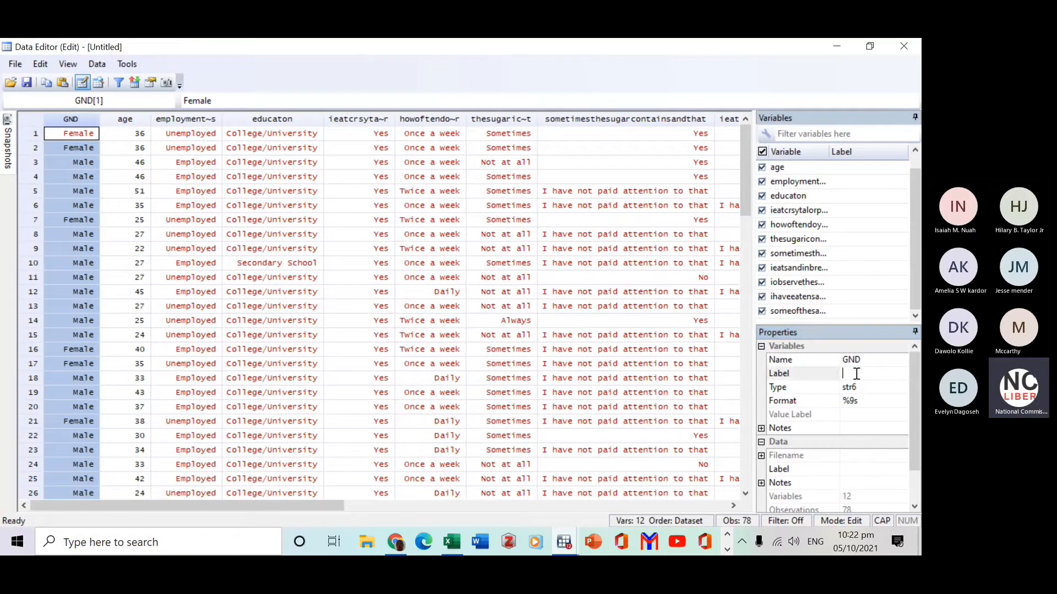
Give the GND variable the label "Gender of respondents".
{"action": "left_click", "coordinate": [857, 374]}
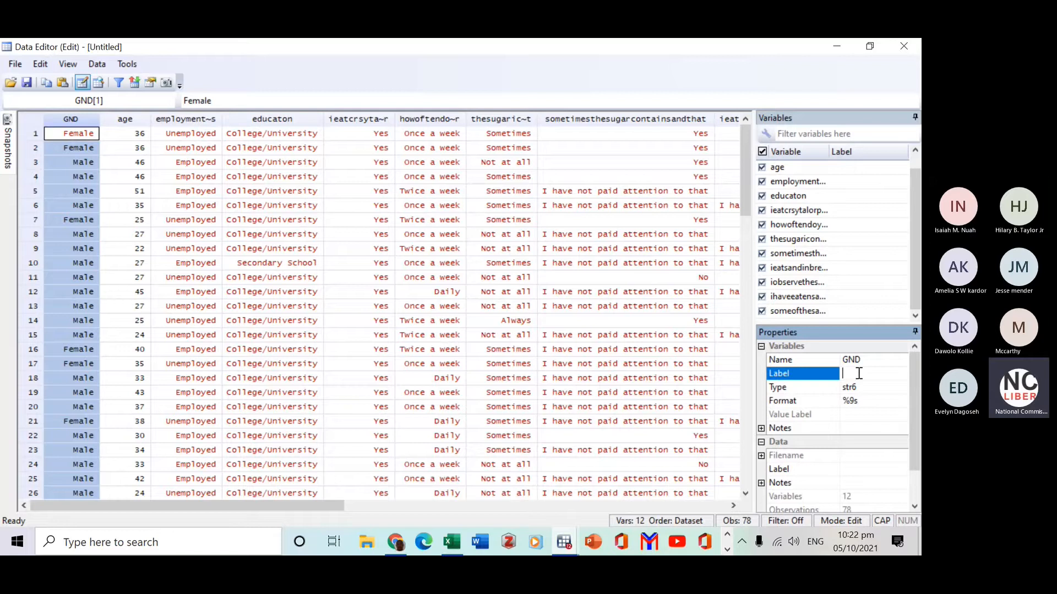
{"action": "key", "text": "Caps_Lock"}
{"action": "type", "text": "Gende"}
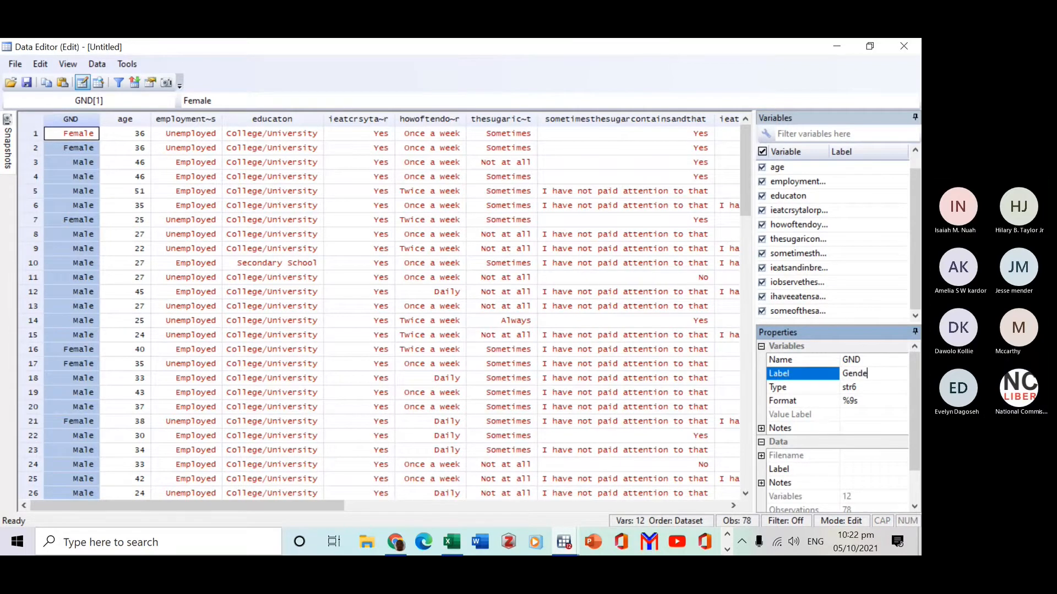
{"action": "type", "text": "r of re"}
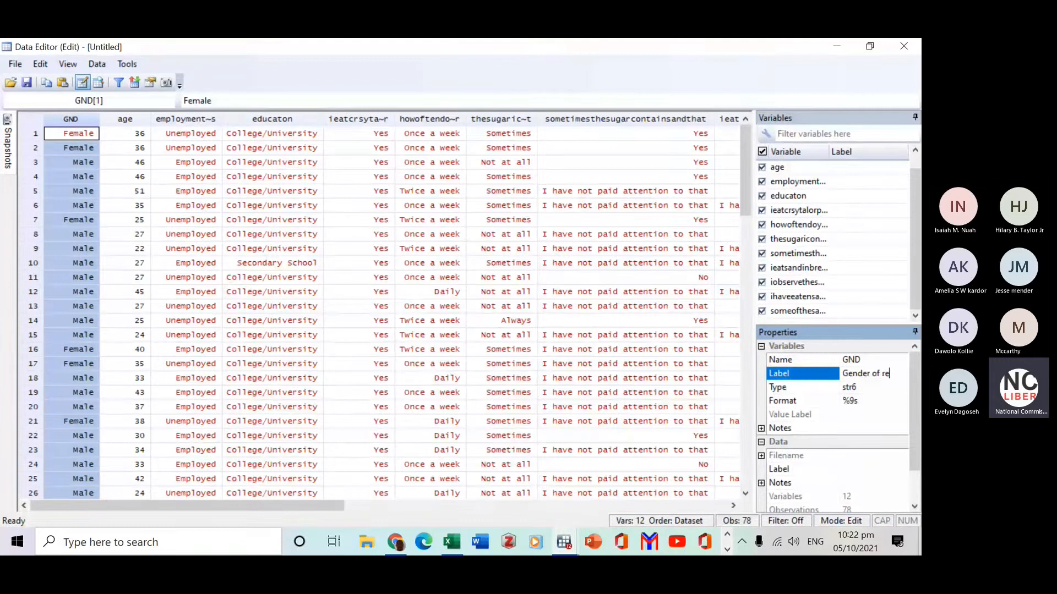
{"action": "type", "text": "spondents"}
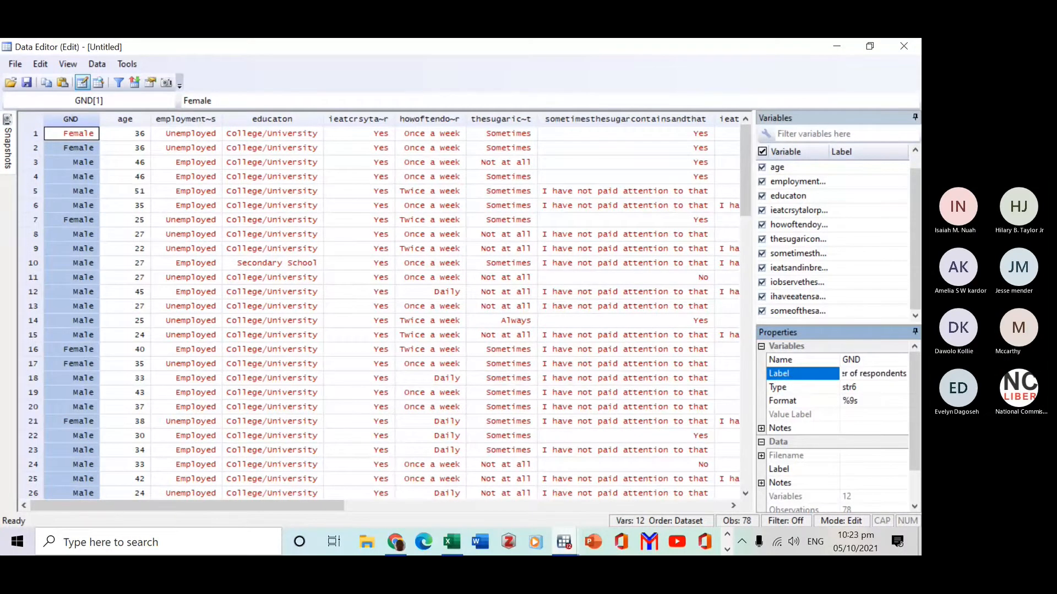
{"action": "key", "text": "Return"}
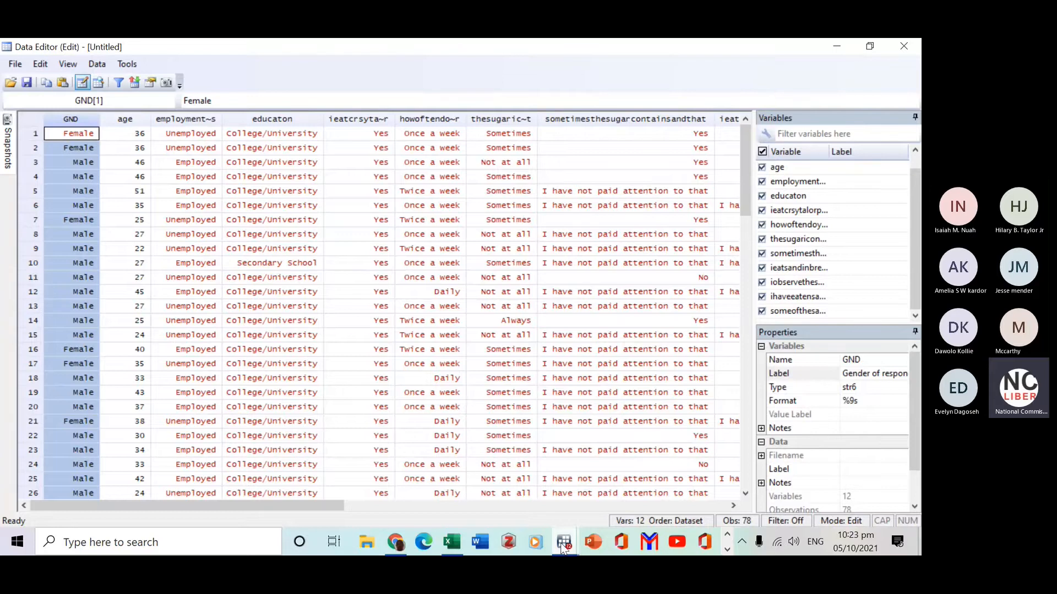
Switch to the main Stata results window and run the command "rename age AG".
{"action": "mouse_move", "coordinate": [562, 547]}
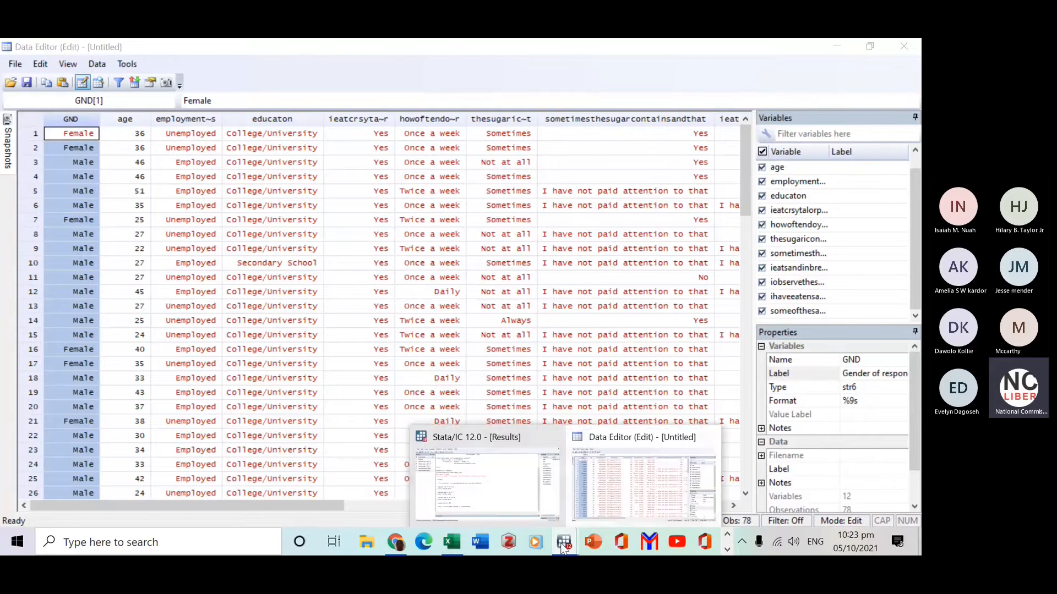
{"action": "left_click", "coordinate": [514, 524]}
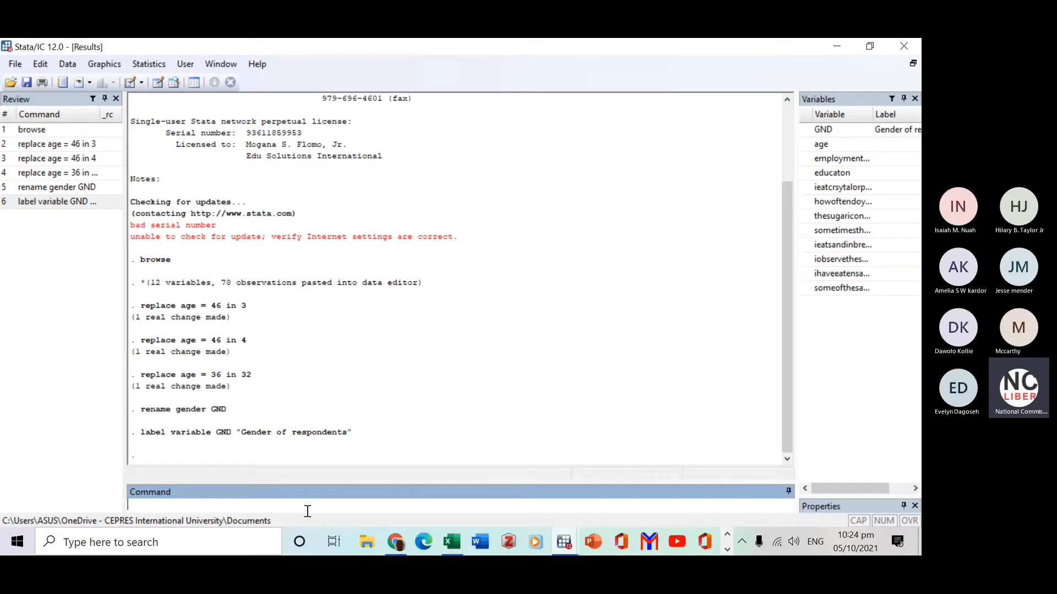
{"action": "type", "text": "r"}
{"action": "type", "text": "ename"}
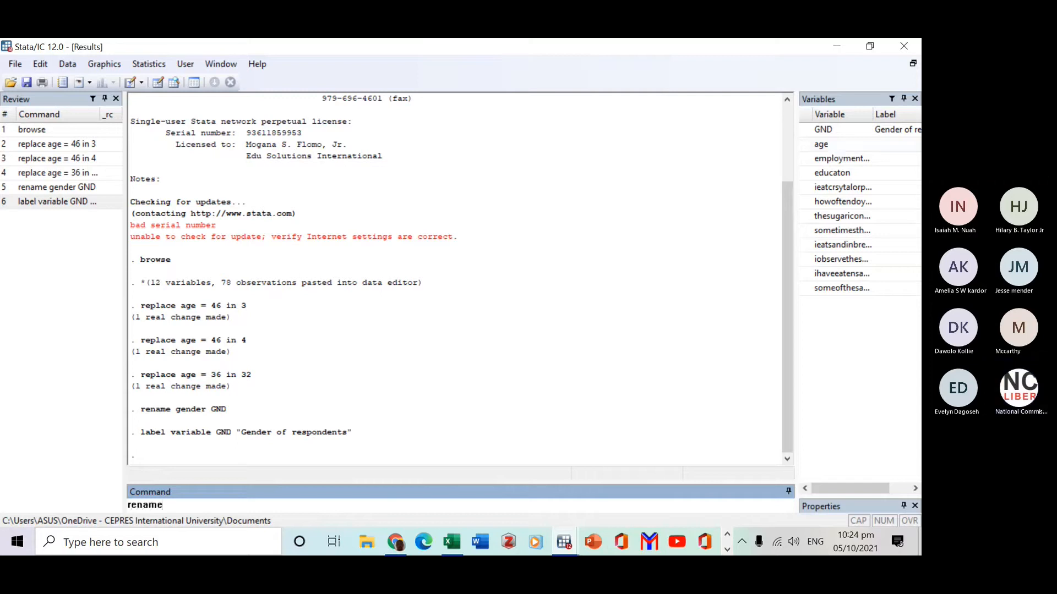
{"action": "type", "text": " ag"}
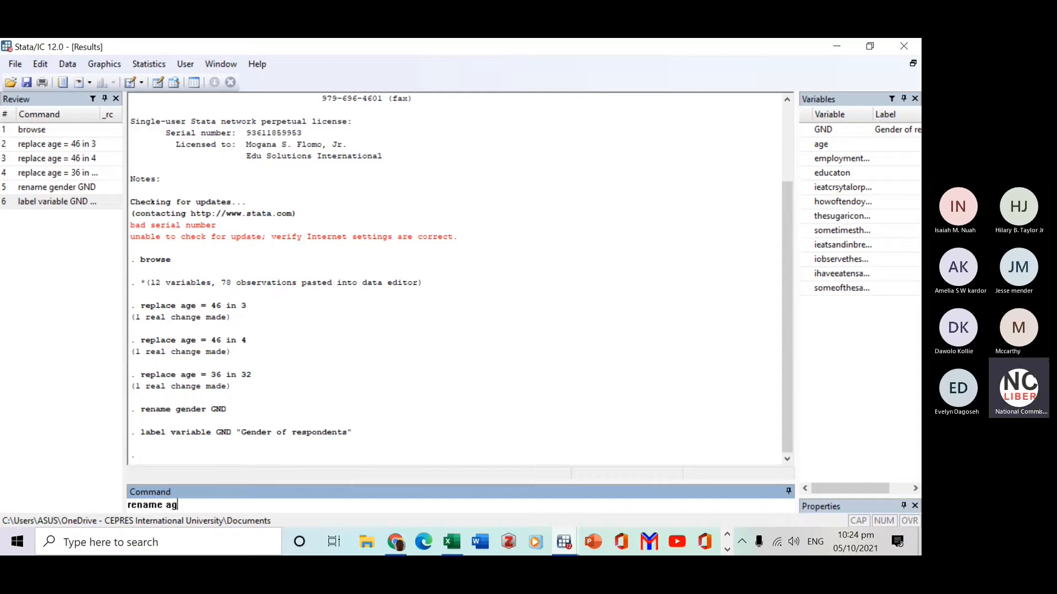
{"action": "type", "text": "e"}
{"action": "key", "text": "Caps_Lock"}
{"action": "type", "text": "AG"}
{"action": "key", "text": "Return"}
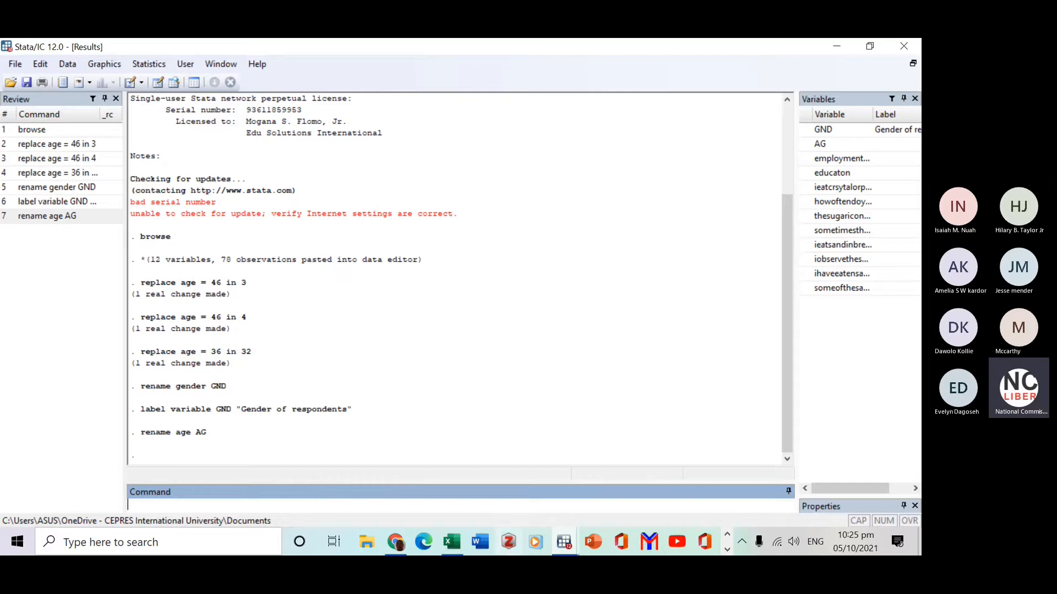
Return to the Data Editor and label the AG variable "Age of respondents".
{"action": "left_click", "coordinate": [562, 545]}
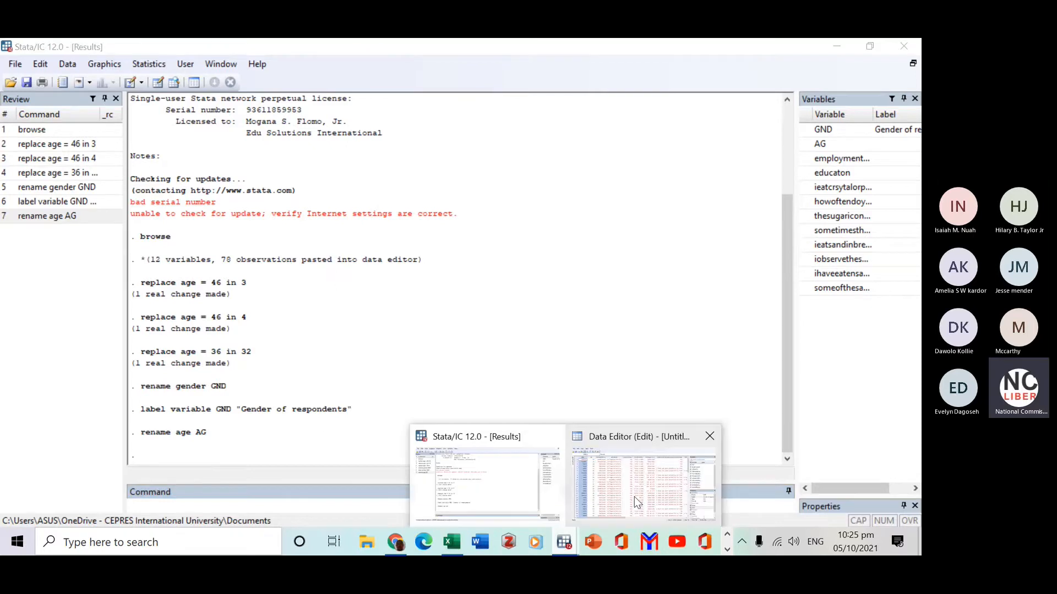
{"action": "left_click", "coordinate": [637, 502]}
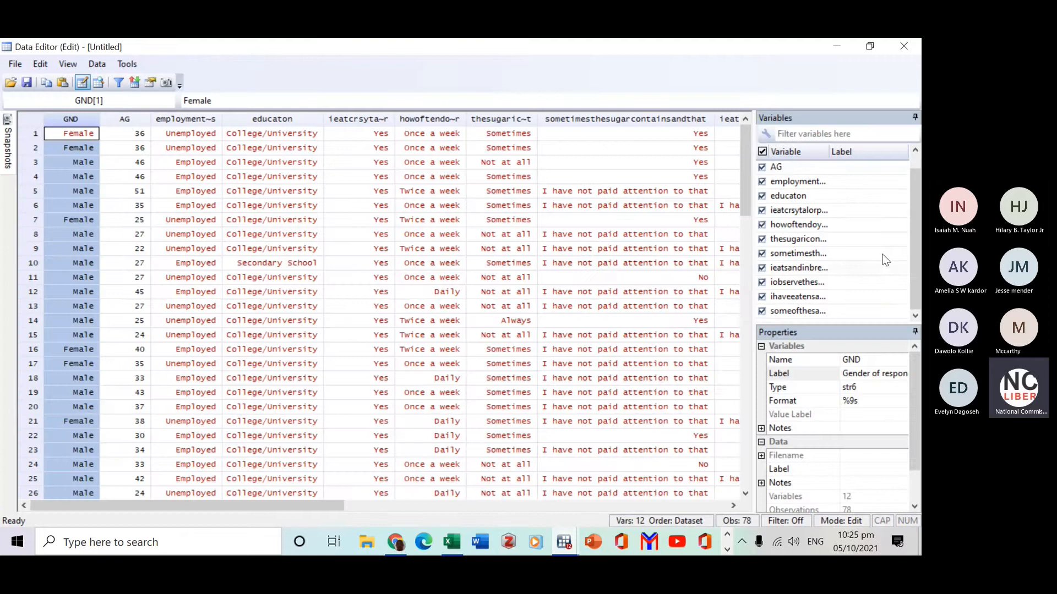
{"action": "left_click", "coordinate": [798, 167]}
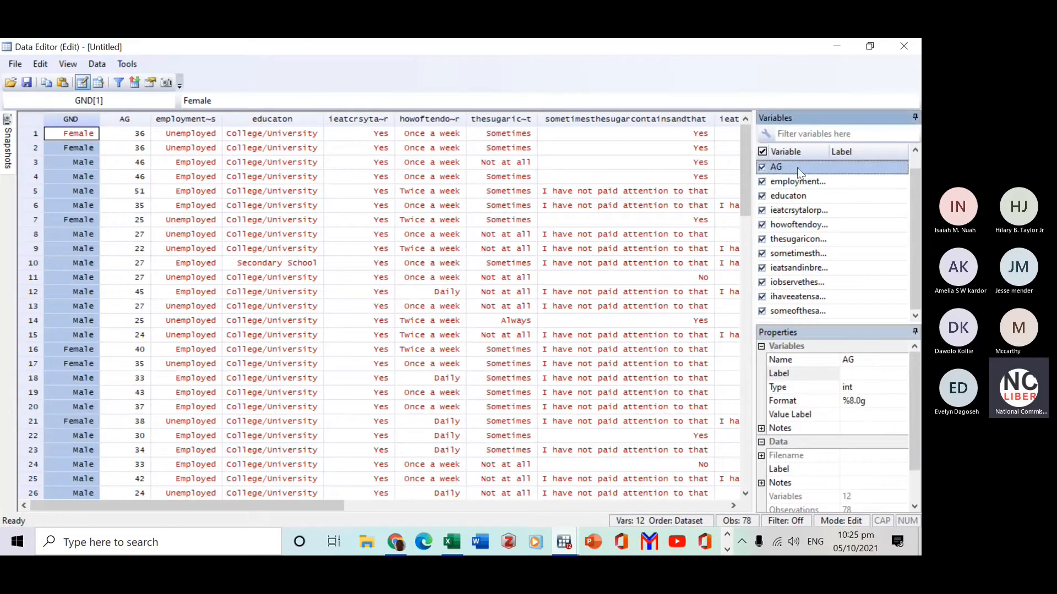
{"action": "left_click", "coordinate": [865, 372]}
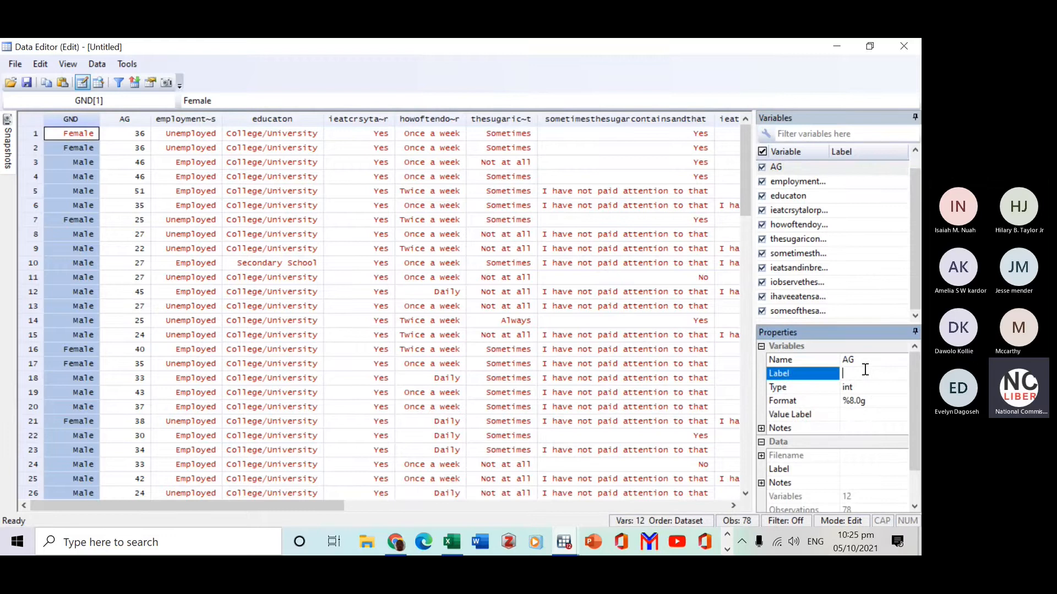
{"action": "type", "text": "Age of respon"}
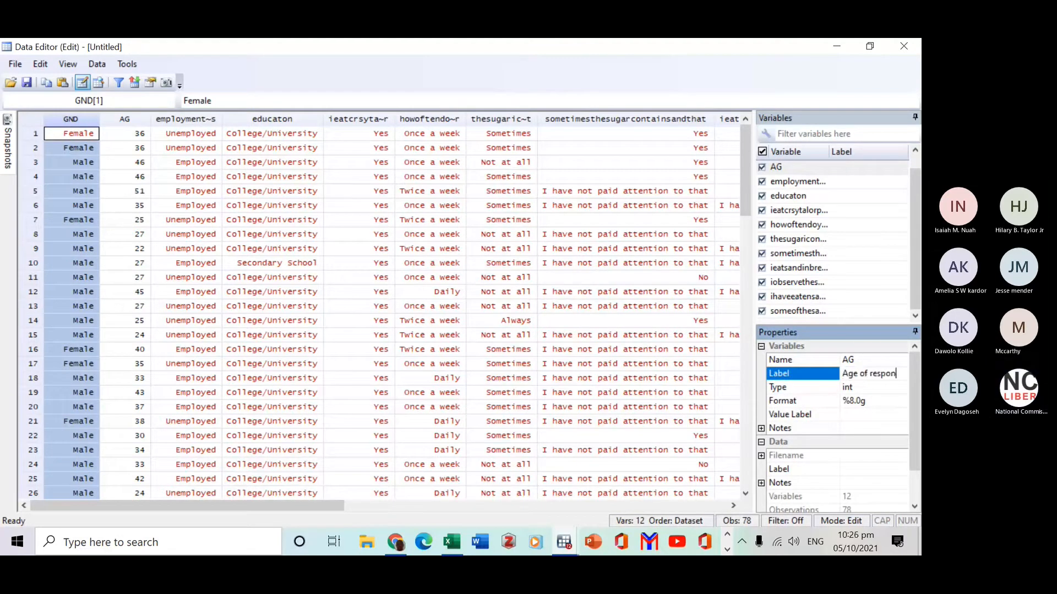
{"action": "type", "text": "dents"}
{"action": "key", "text": "Return"}
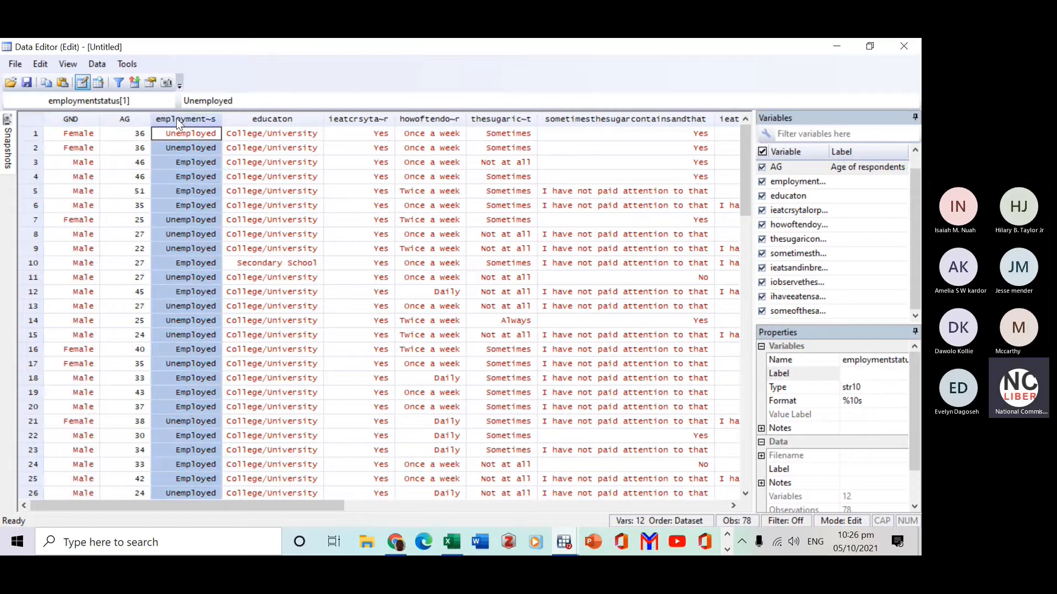
Rename the employmentstatus variable as EMP in its variable properties.
{"action": "left_click", "coordinate": [878, 363]}
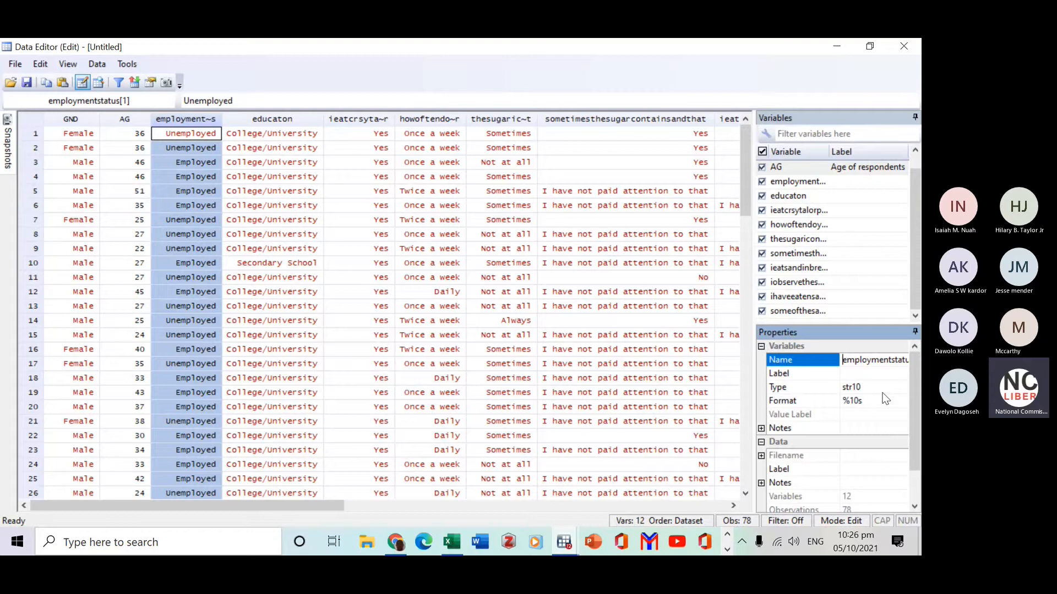
{"action": "key", "text": "Delete"}
{"action": "key", "text": "Delete"}
{"action": "key", "text": "Delete"}
{"action": "key", "text": "Delete"}
{"action": "key", "text": "Delete"}
{"action": "key", "text": "Delete"}
{"action": "key", "text": "Delete"}
{"action": "key", "text": "Delete"}
{"action": "key", "text": "Delete"}
{"action": "key", "text": "Delete"}
{"action": "key", "text": "Delete"}
{"action": "key", "text": "Delete"}
{"action": "key", "text": "Delete"}
{"action": "key", "text": "Delete"}
{"action": "key", "text": "Delete"}
{"action": "key", "text": "Delete"}
{"action": "type", "text": "EMP"}
{"action": "key", "text": "Return"}
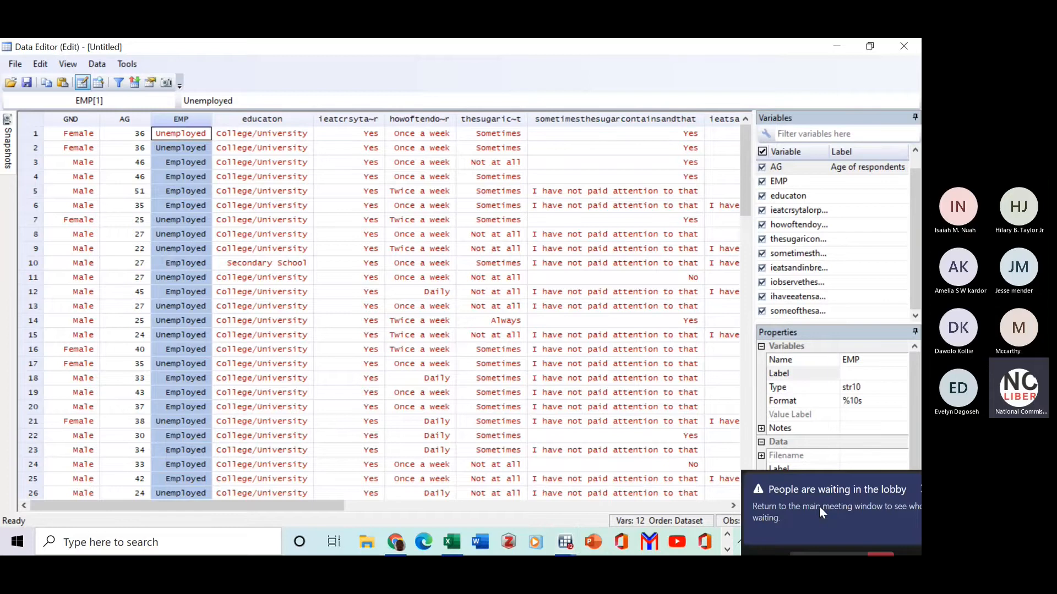
Switch to the Teams meeting window and admit the participant waiting in the lobby.
{"action": "left_click", "coordinate": [819, 507]}
{"action": "left_click", "coordinate": [863, 270]}
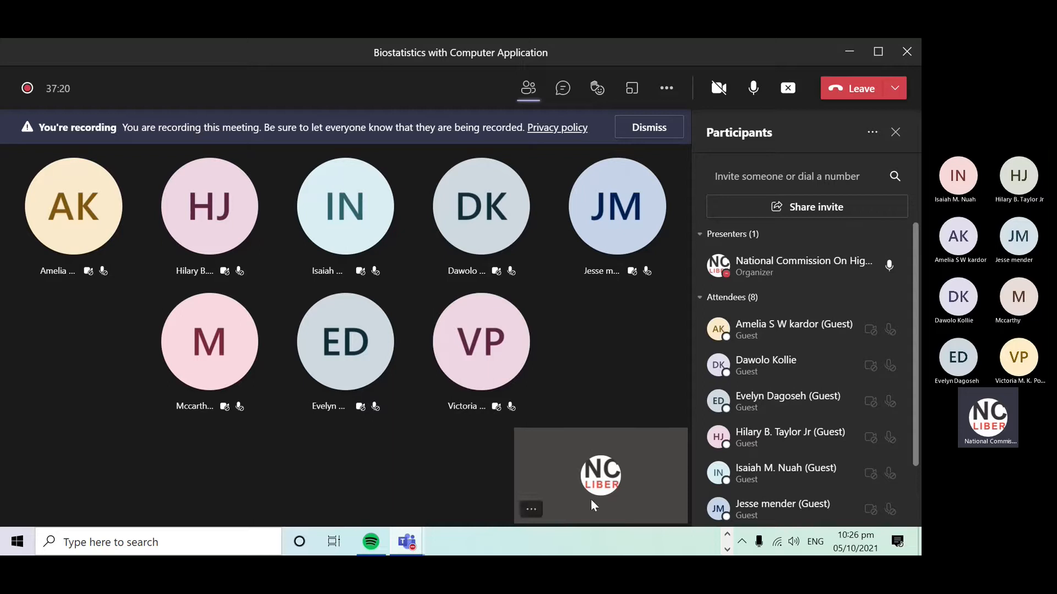
Switch from the meeting window back to the Stata Data Editor and label the EMP variable "Employment status".
{"action": "left_click", "coordinate": [395, 549]}
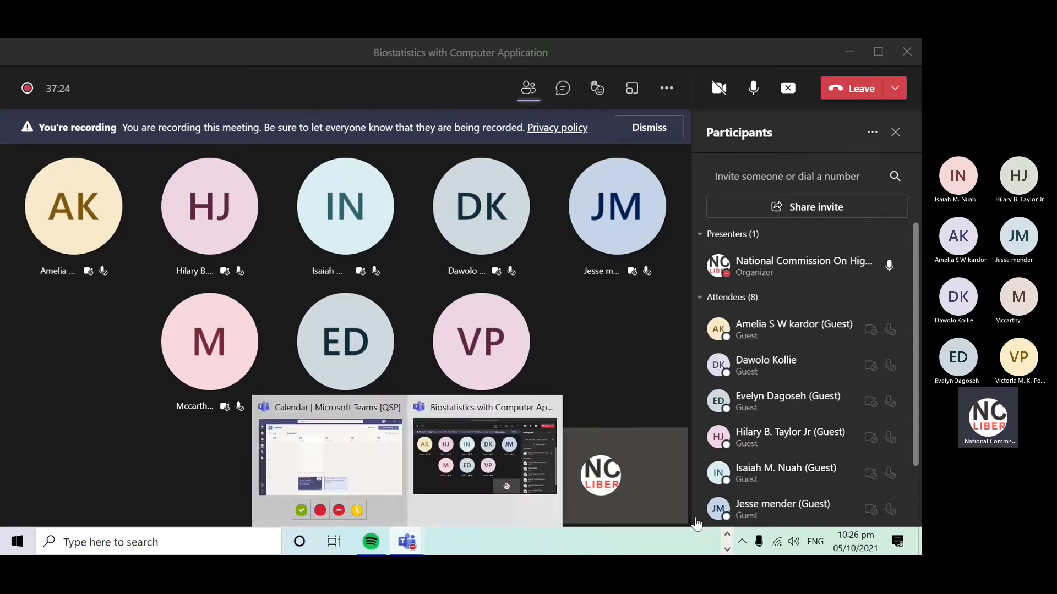
{"action": "left_click", "coordinate": [726, 544]}
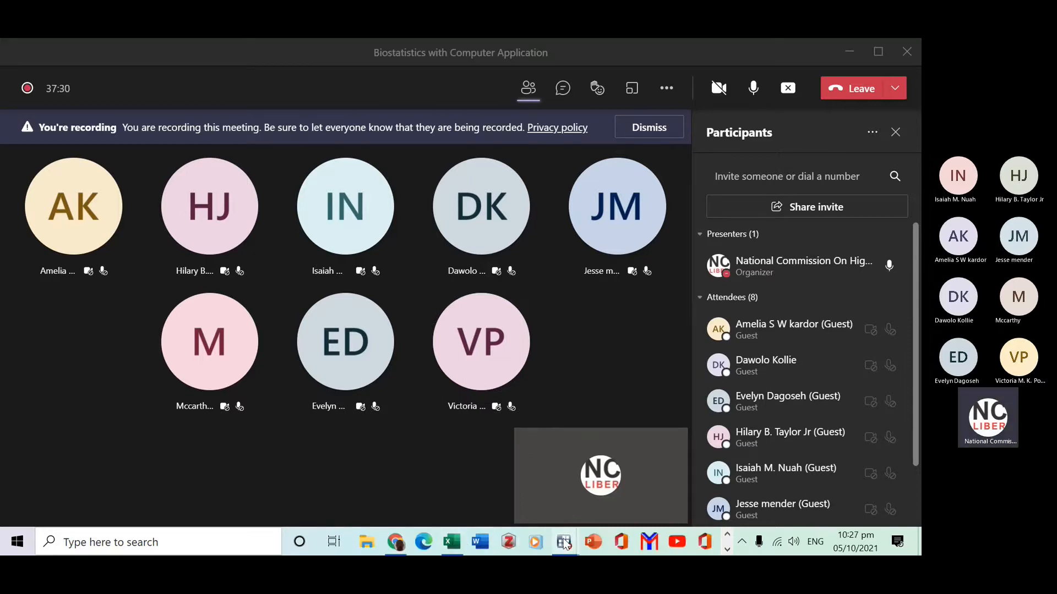
{"action": "mouse_move", "coordinate": [570, 536]}
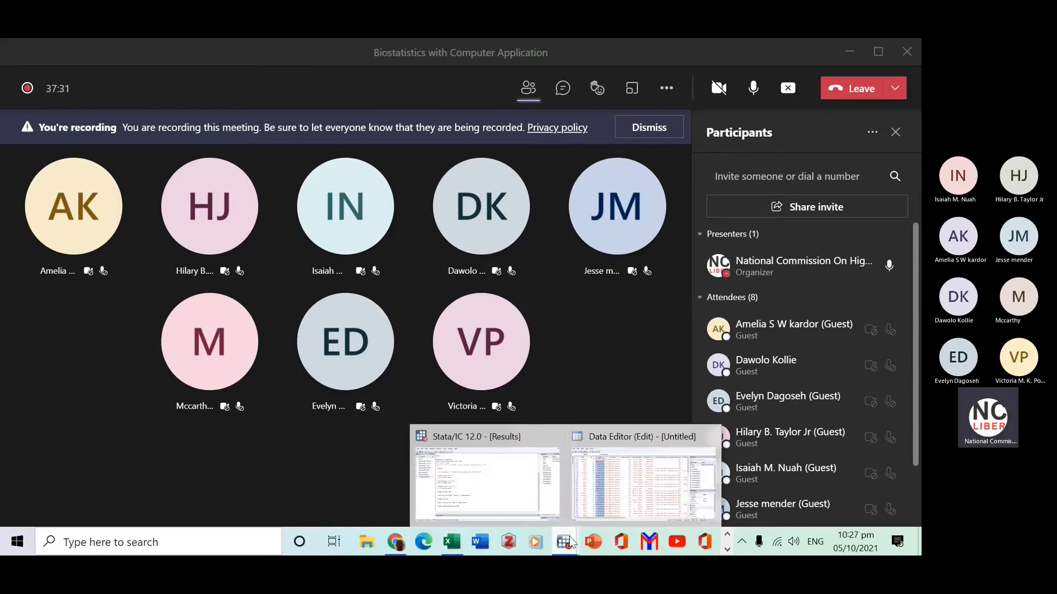
{"action": "left_click", "coordinate": [633, 493]}
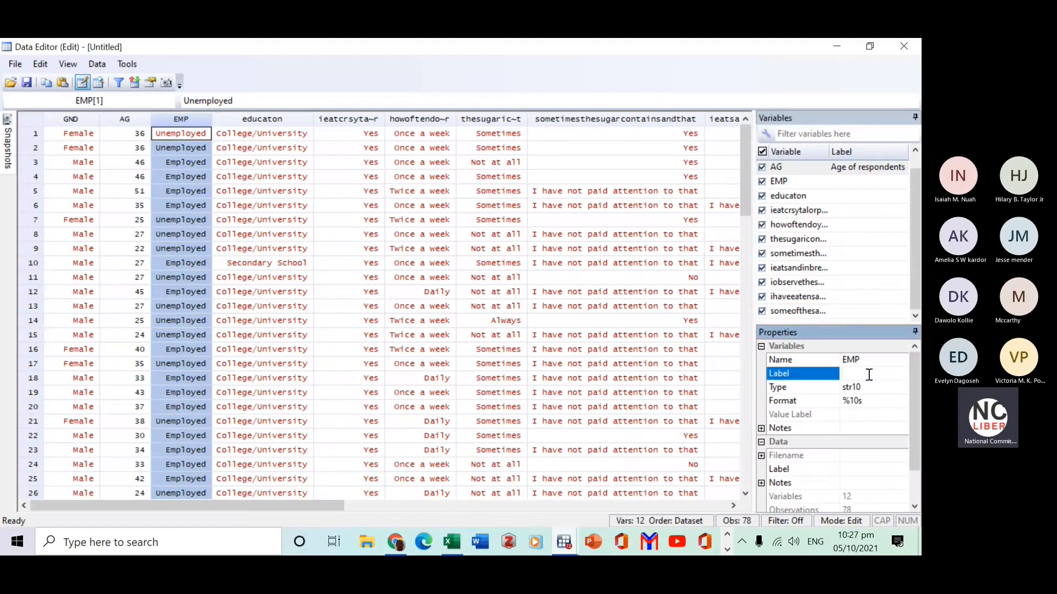
{"action": "left_click", "coordinate": [868, 374]}
{"action": "type", "text": "E"}
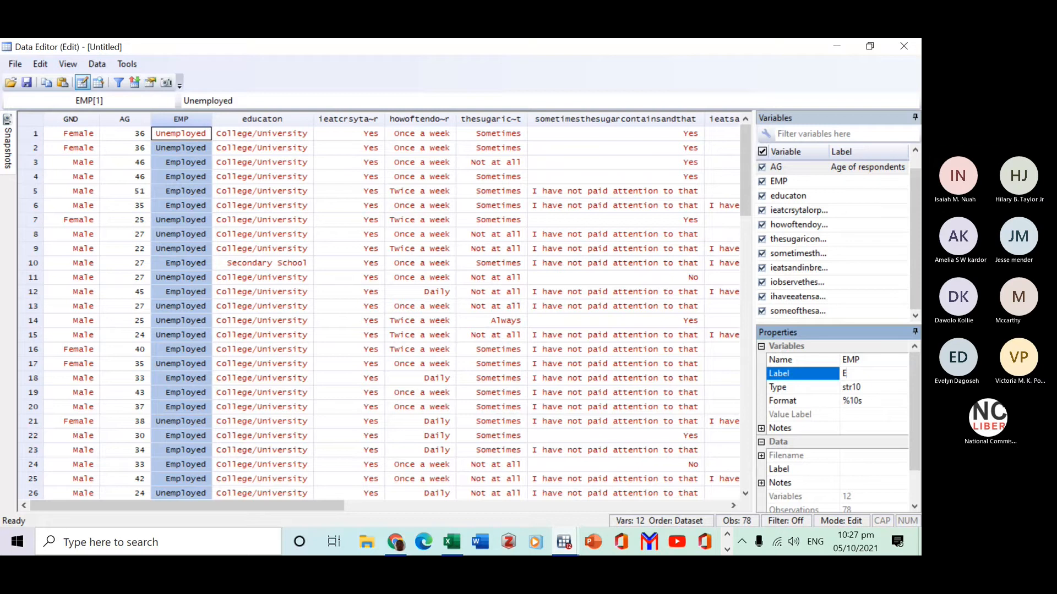
{"action": "type", "text": "mployment status"}
{"action": "key", "text": "Return"}
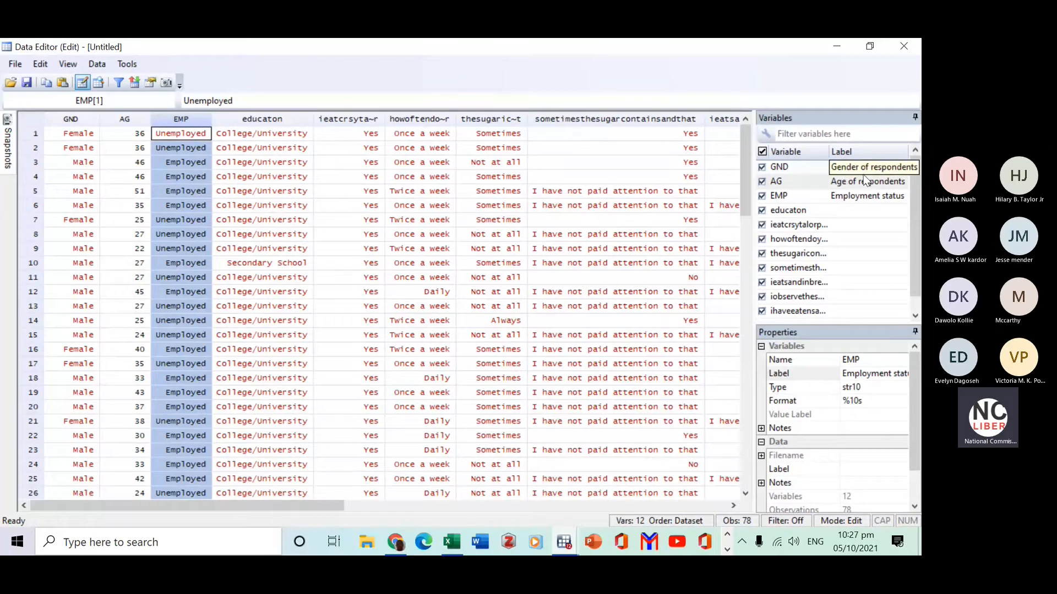
Rename the educaton variable as EDU in its variable properties.
{"action": "left_click", "coordinate": [782, 215]}
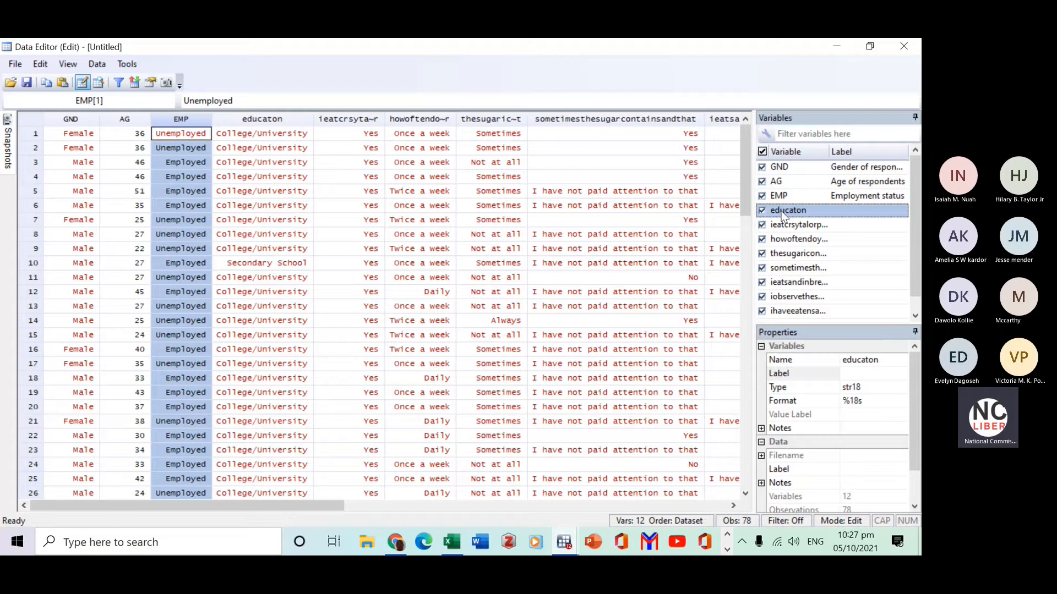
{"action": "left_click", "coordinate": [878, 360]}
{"action": "left_click_drag", "start_coordinate": [878, 360], "coordinate": [844, 366]}
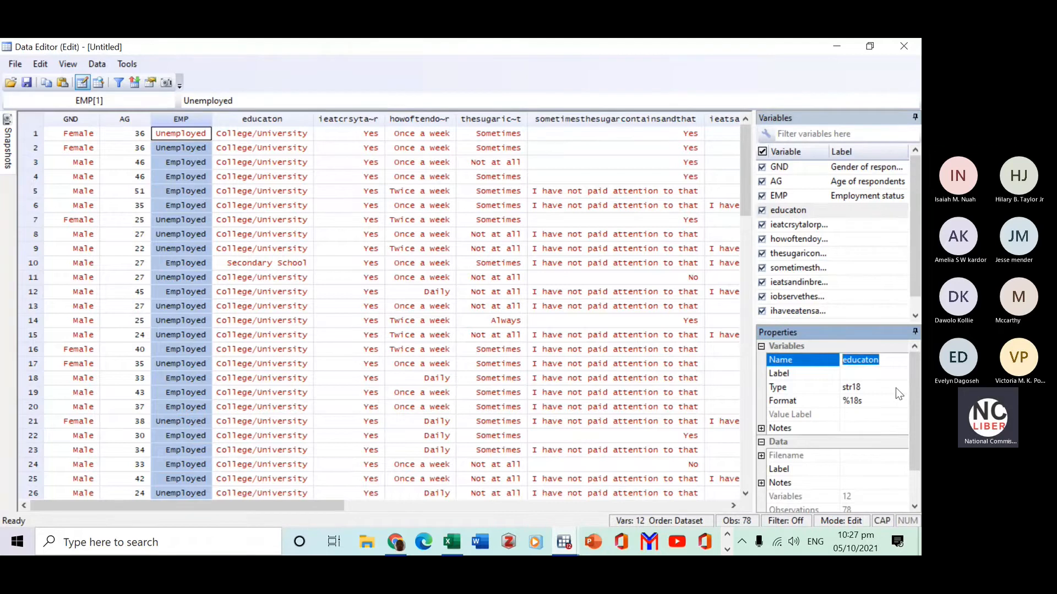
{"action": "type", "text": "EDU"}
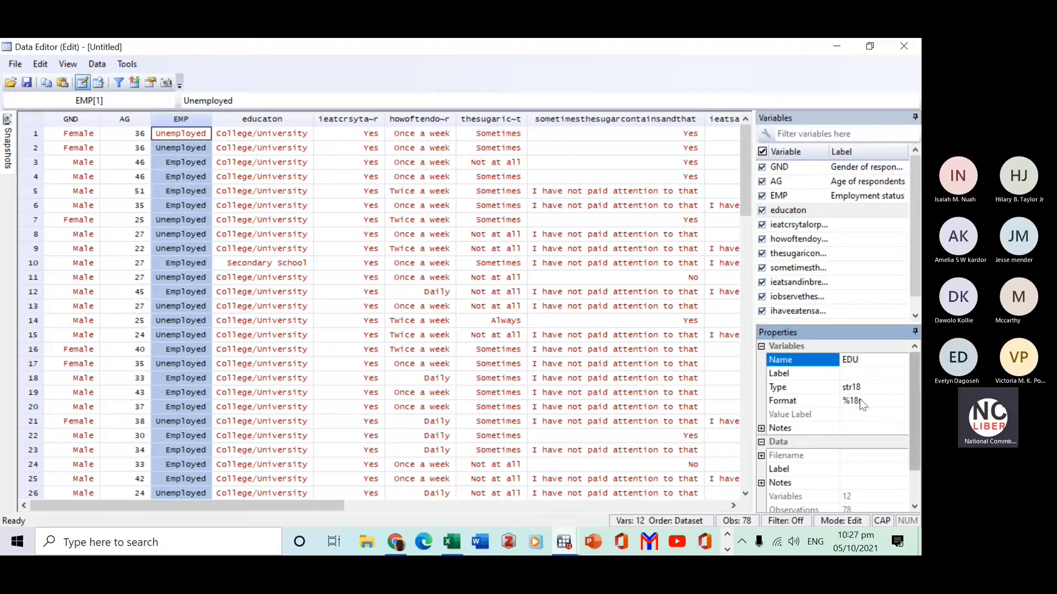
Label the EDU variable "Education level of respondents".
{"action": "left_click", "coordinate": [865, 373]}
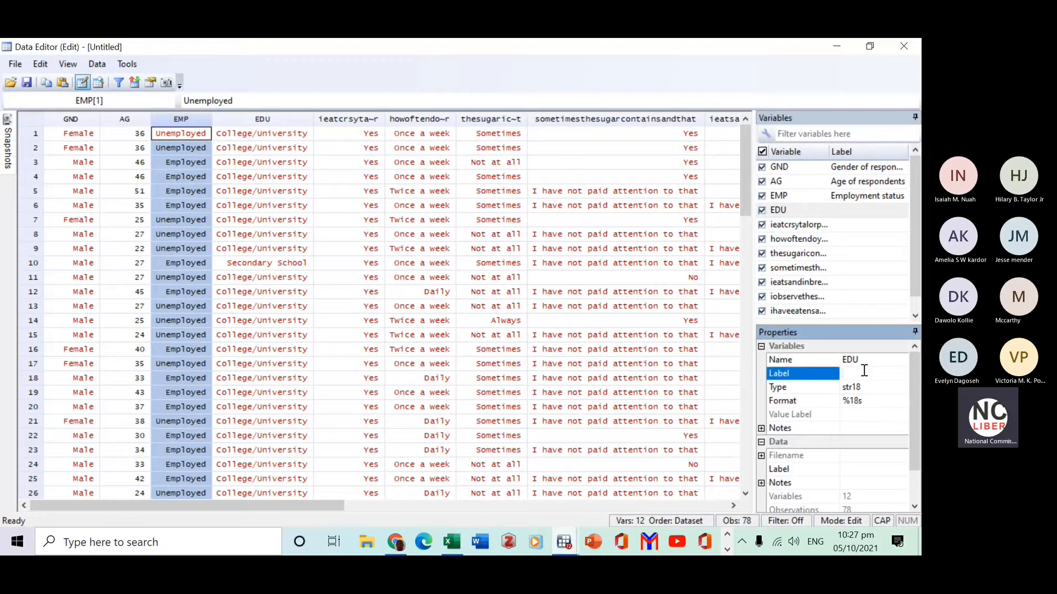
{"action": "type", "text": "Education "}
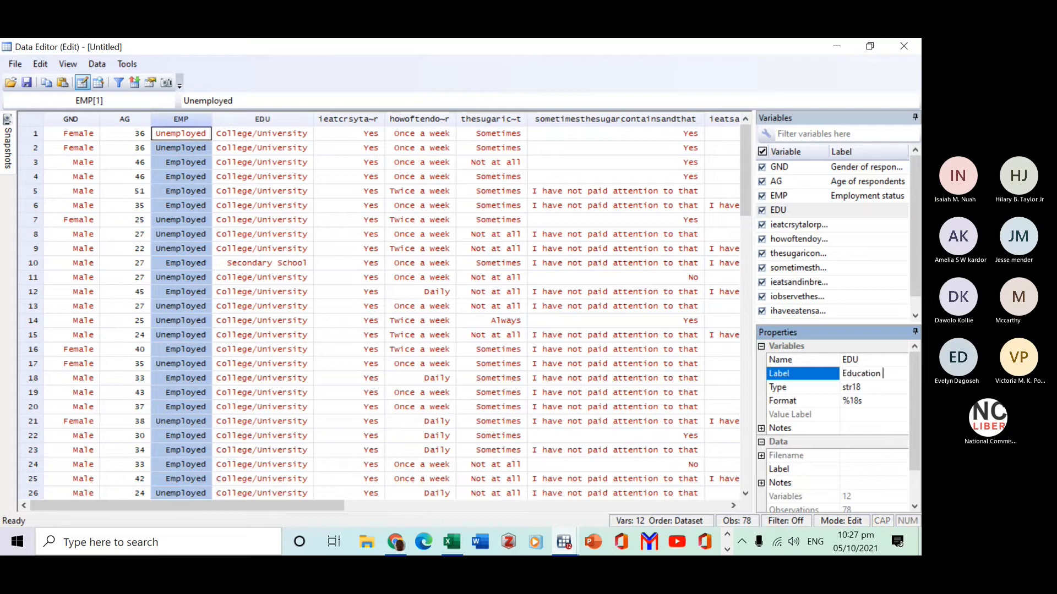
{"action": "type", "text": "level of"}
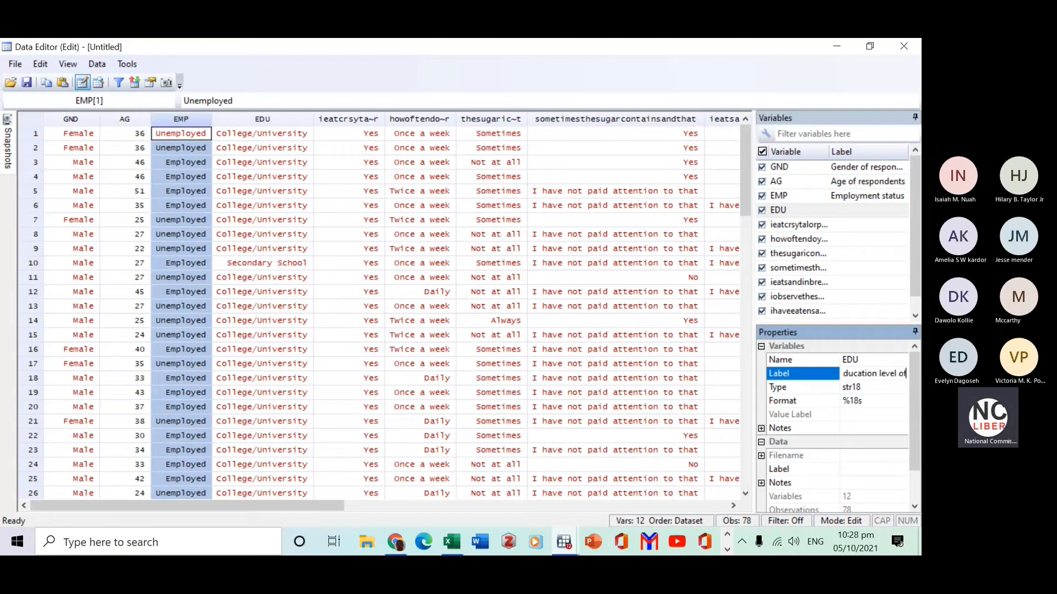
{"action": "type", "text": " respo"}
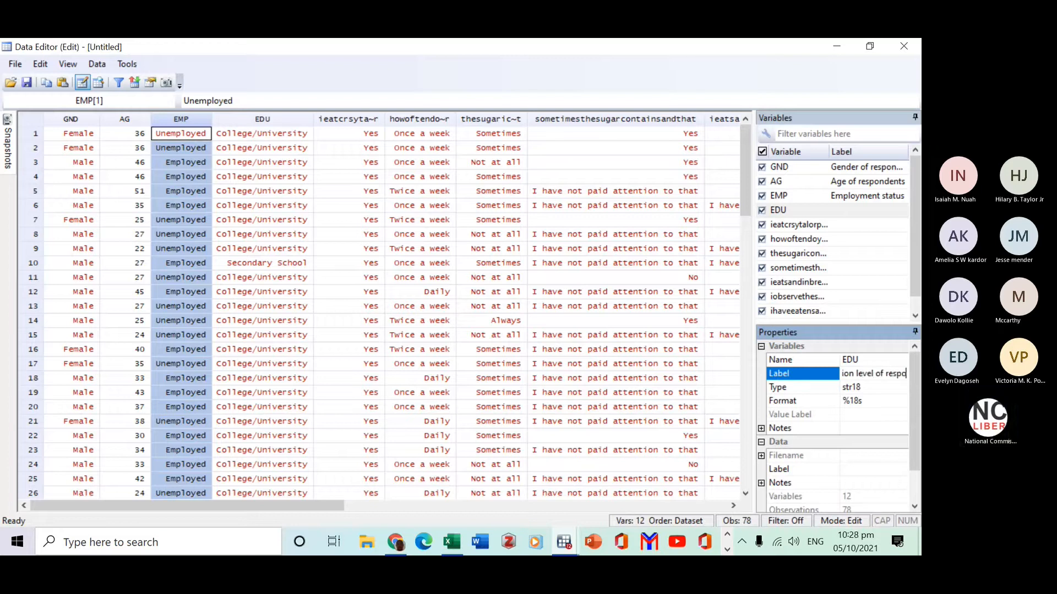
{"action": "type", "text": "ndents"}
{"action": "key", "text": "Return"}
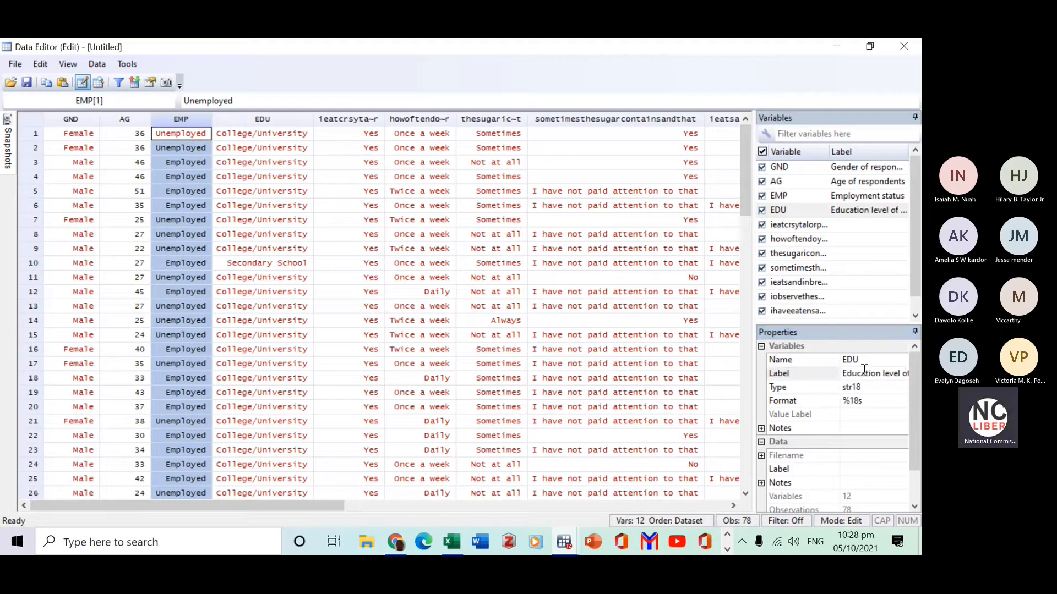
Enter ECPS as the label of the ieatcrsytalorpowedersugar variable.
{"action": "left_click", "coordinate": [336, 124]}
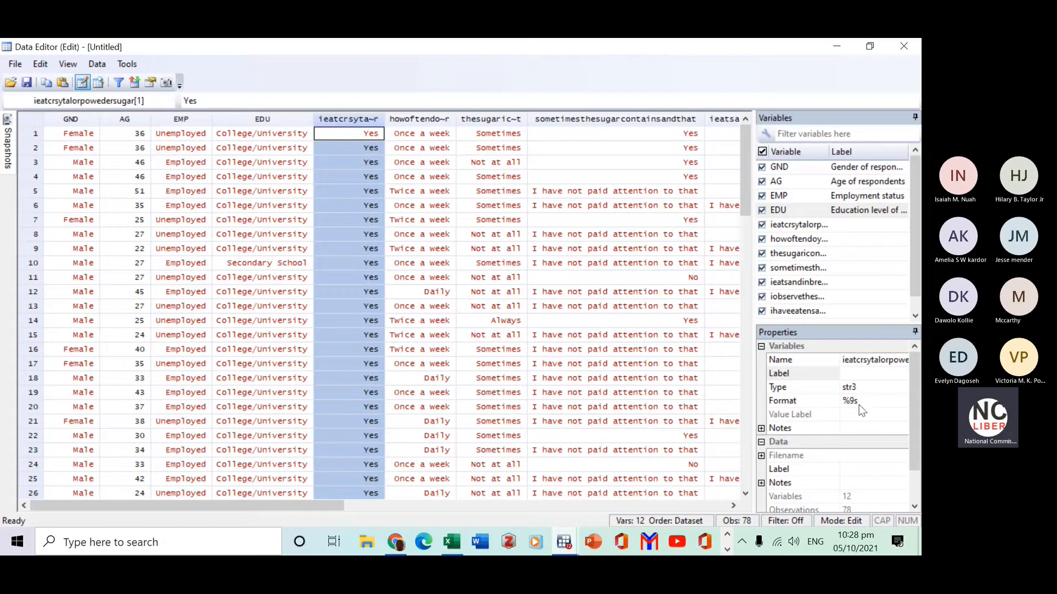
{"action": "left_click", "coordinate": [864, 374]}
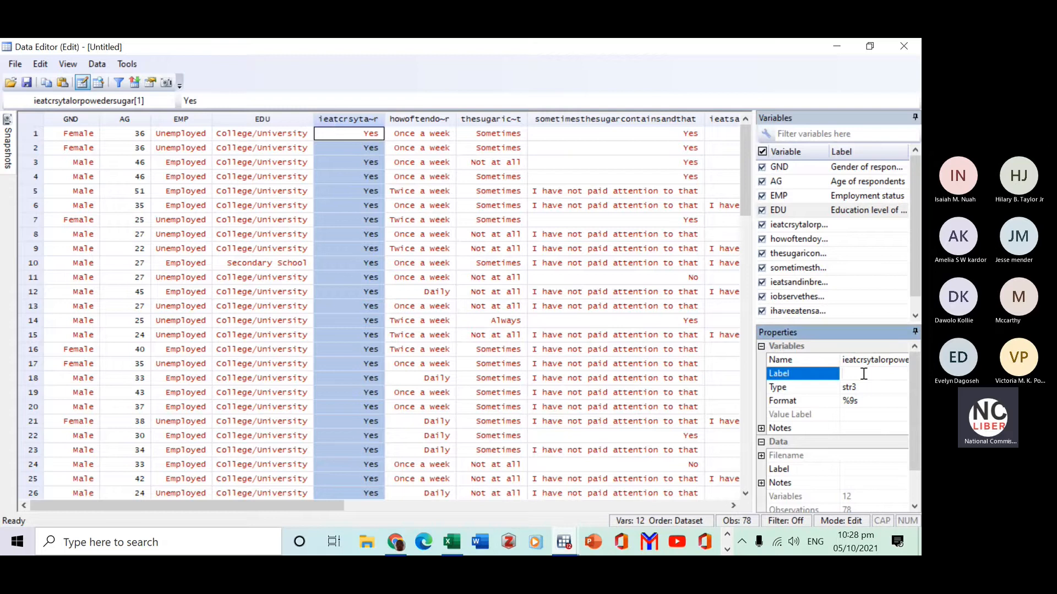
{"action": "key", "text": "Caps_Lock"}
{"action": "type", "text": "ECPS"}
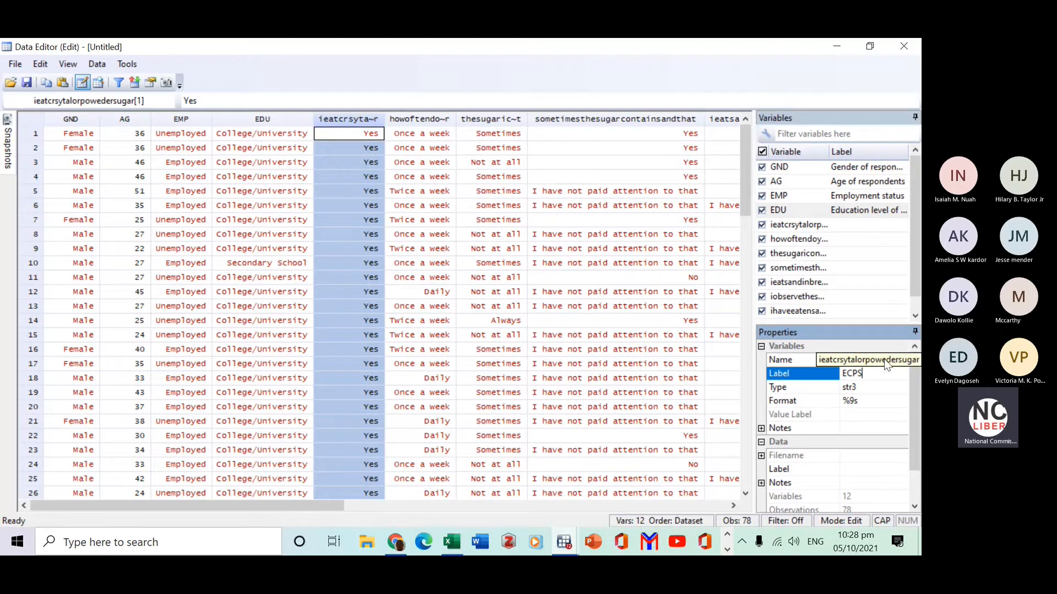
Replace the name of the ieatcrsytalorpowedersugar variable with ECPS.
{"action": "left_click", "coordinate": [837, 363]}
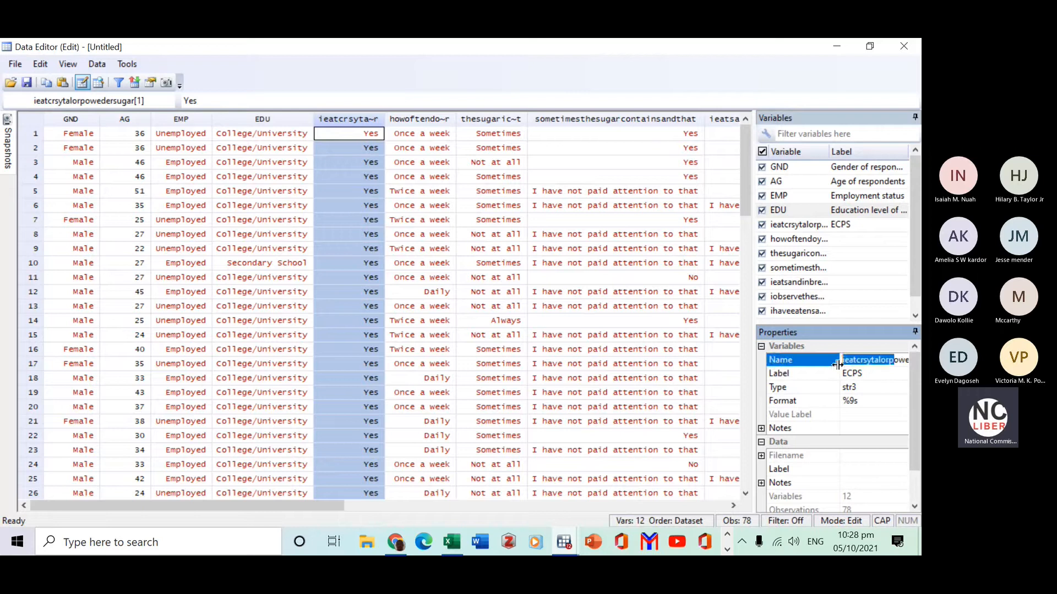
{"action": "key", "text": "BackSpace"}
{"action": "key", "text": "Delete"}
{"action": "key", "text": "Delete"}
{"action": "key", "text": "Delete"}
{"action": "key", "text": "Delete"}
{"action": "key", "text": "Delete"}
{"action": "key", "text": "Delete"}
{"action": "key", "text": "Delete"}
{"action": "key", "text": "Delete"}
{"action": "key", "text": "Delete"}
{"action": "key", "text": "Delete"}
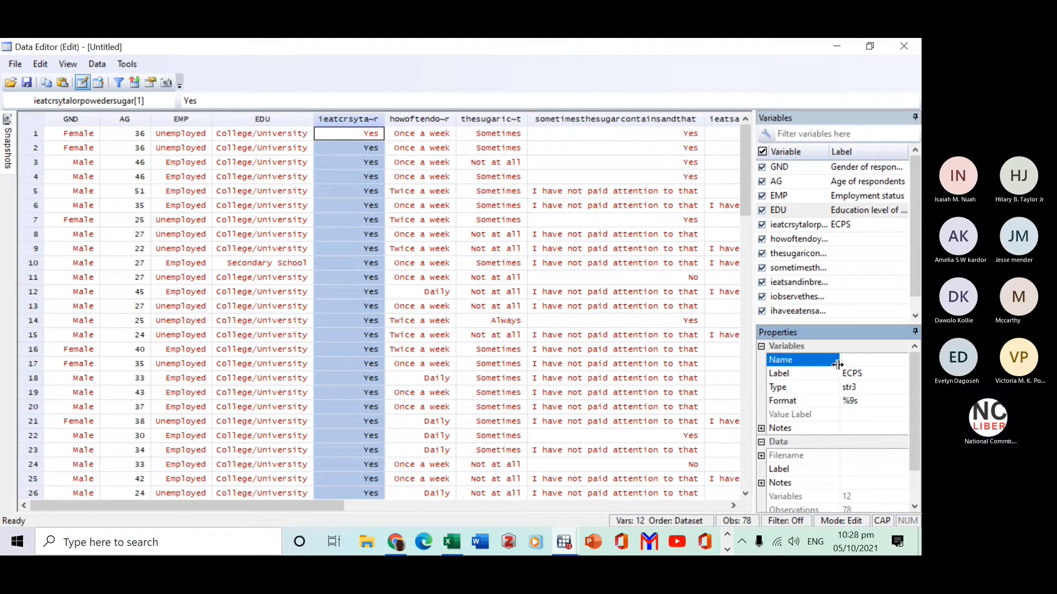
{"action": "type", "text": "C"}
{"action": "key", "text": "BackSpace"}
{"action": "type", "text": "E"}
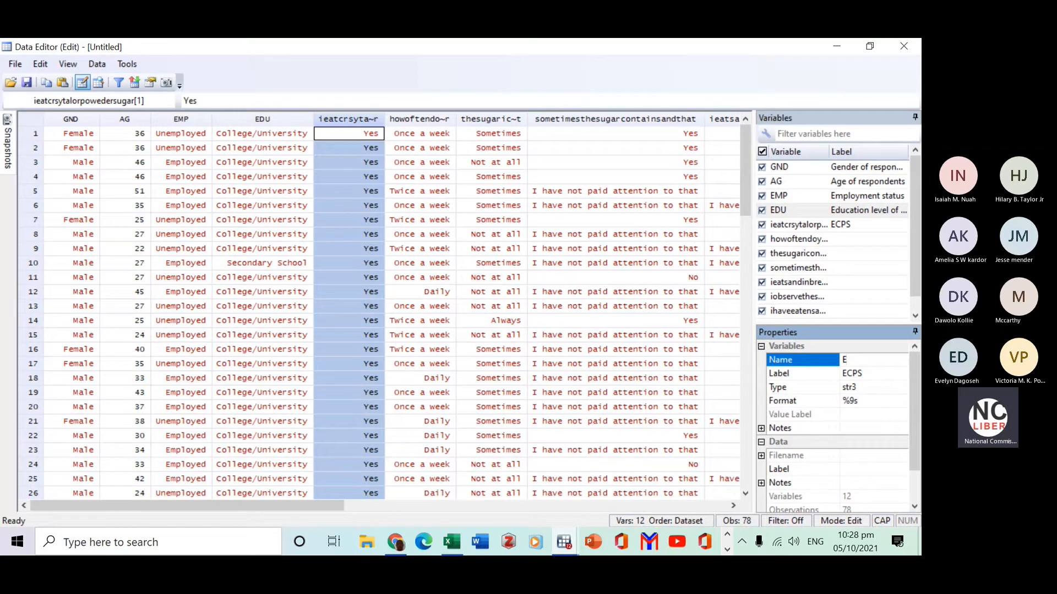
{"action": "type", "text": "CPS"}
{"action": "key", "text": "Return"}
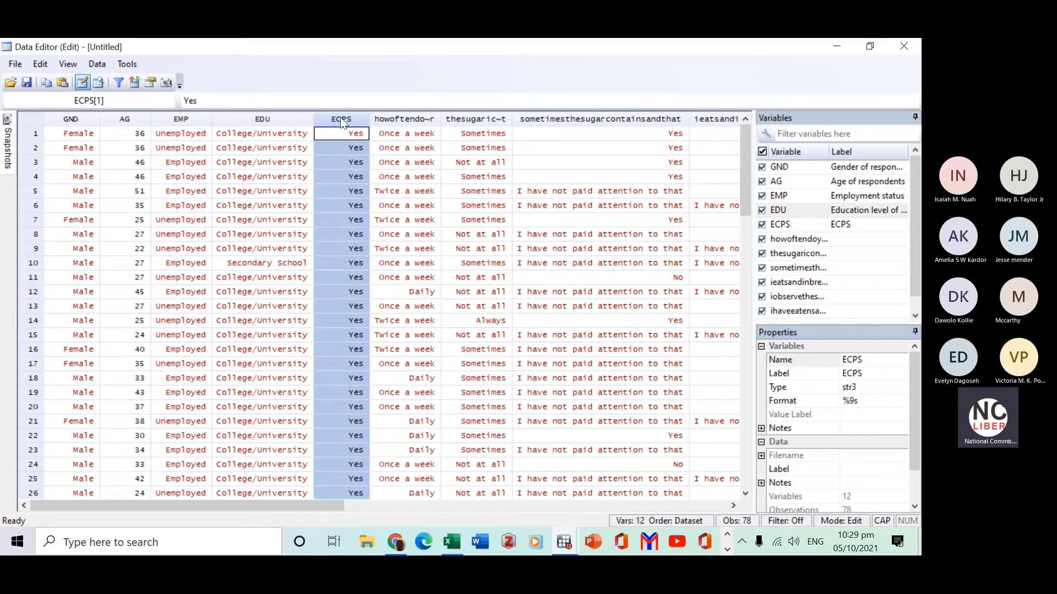
Change the label of the ECPS variable to "Eat crystal or powder sugar".
{"action": "left_click", "coordinate": [866, 374]}
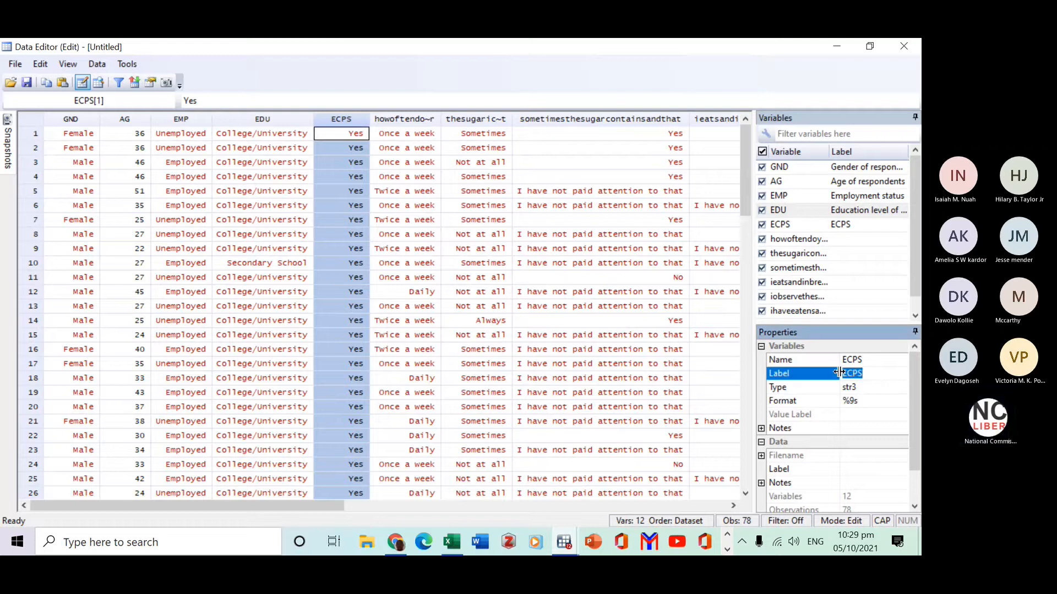
{"action": "type", "text": "Eat cr"}
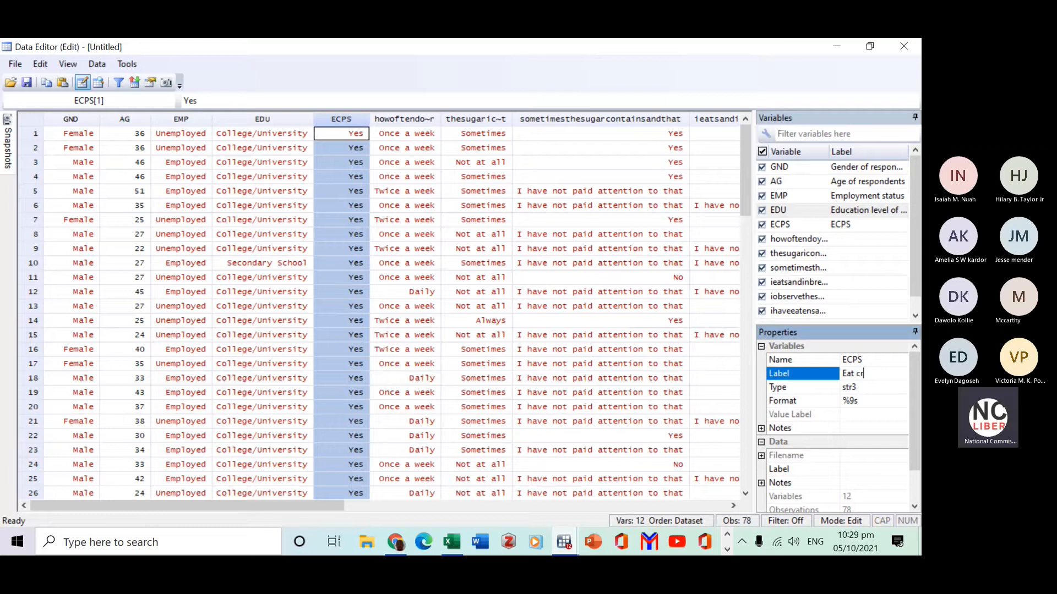
{"action": "type", "text": "ysta"}
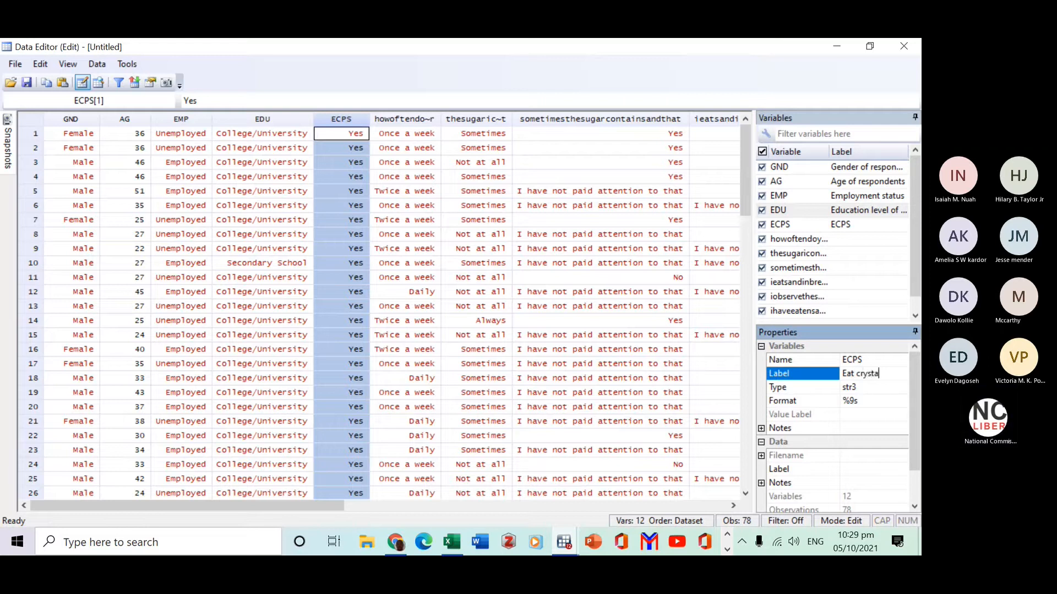
{"action": "type", "text": "l or powe"}
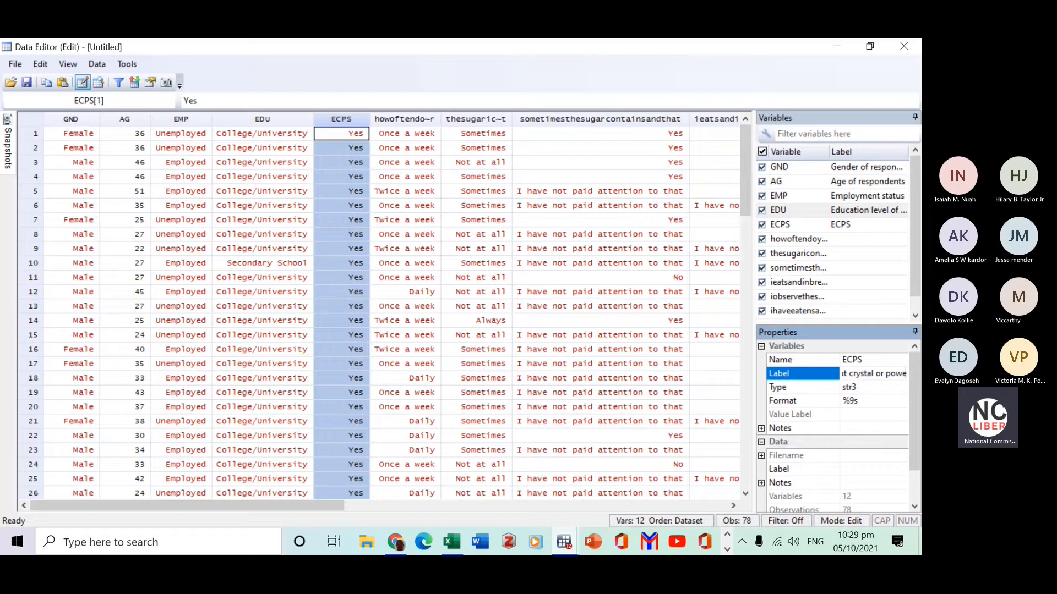
{"action": "key", "text": "BackSpace"}
{"action": "type", "text": "der sugar"}
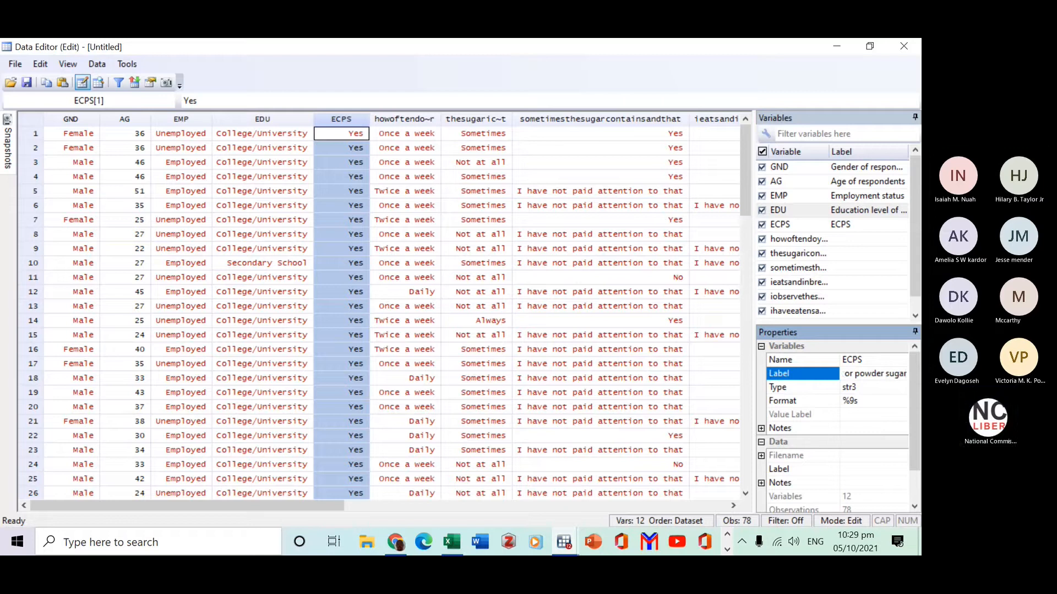
{"action": "key", "text": "Return"}
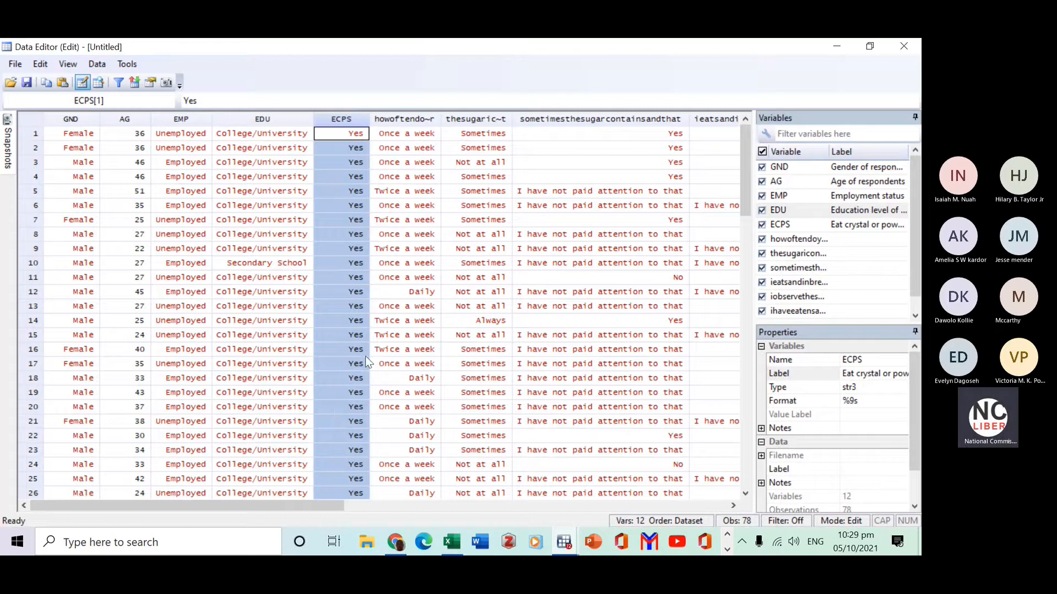
Rename the howoftendoyoueatpowdersugar variable to FSC.
{"action": "left_click", "coordinate": [399, 119]}
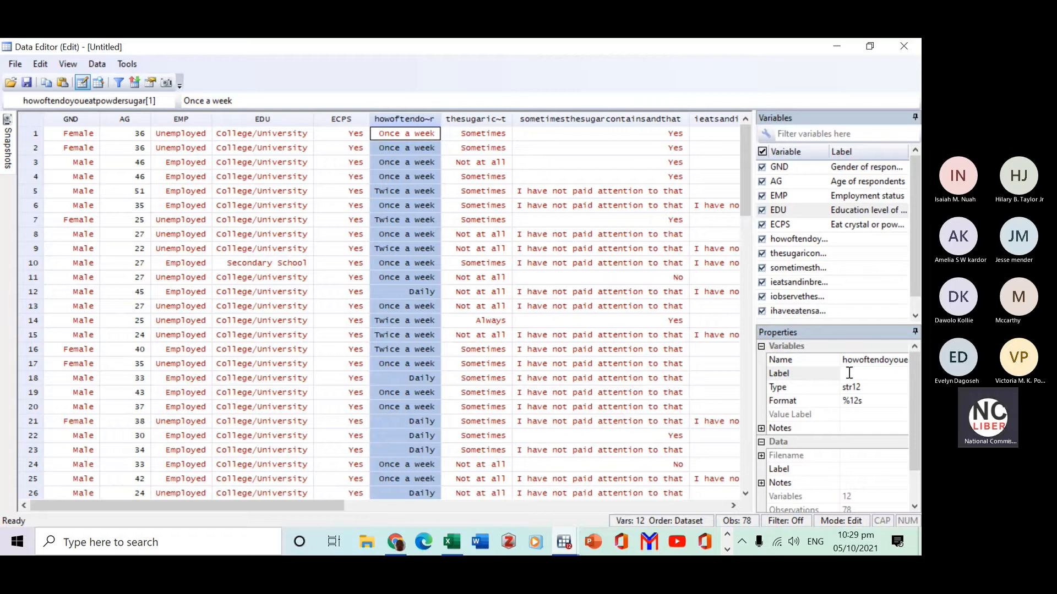
{"action": "left_click", "coordinate": [874, 361]}
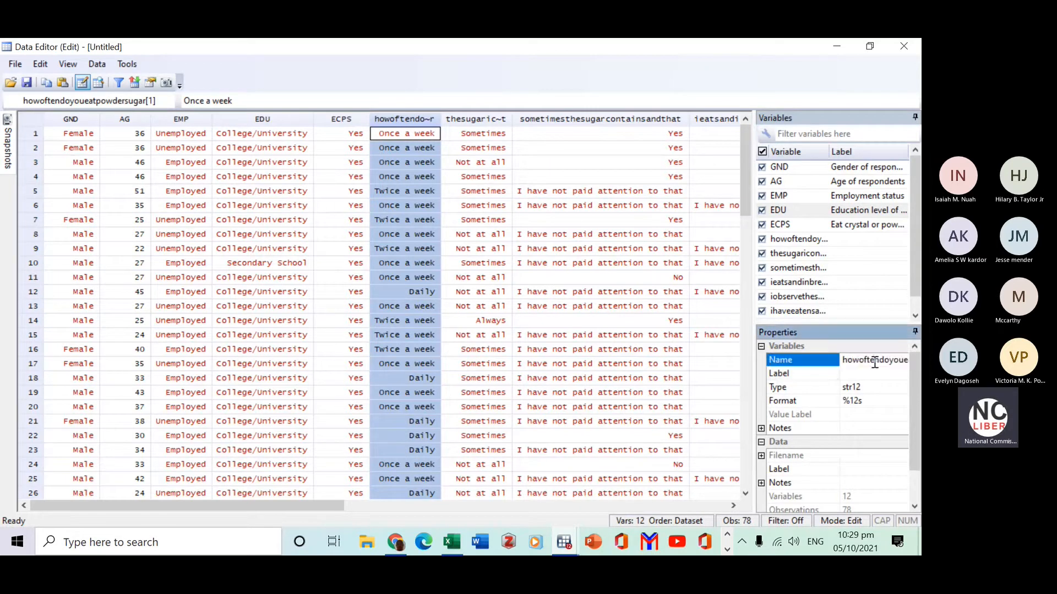
{"action": "key", "text": "BackSpace"}
{"action": "key", "text": "BackSpace"}
{"action": "key", "text": "BackSpace"}
{"action": "key", "text": "BackSpace"}
{"action": "key", "text": "BackSpace"}
{"action": "key", "text": "BackSpace"}
{"action": "key", "text": "BackSpace"}
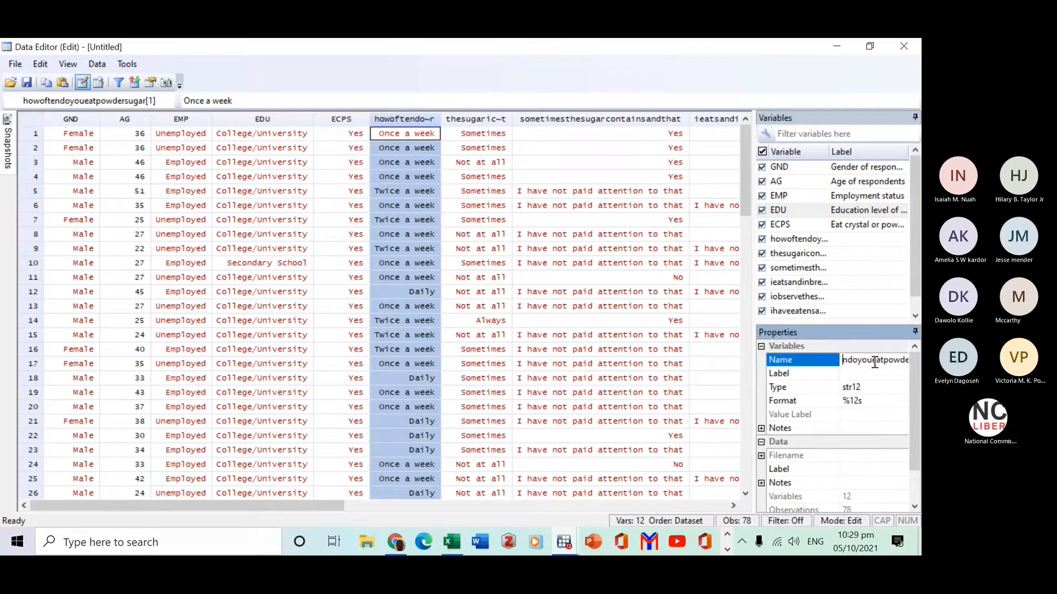
{"action": "key", "text": "BackSpace"}
{"action": "key", "text": "BackSpace"}
{"action": "key", "text": "BackSpace"}
{"action": "key", "text": "BackSpace"}
{"action": "key", "text": "BackSpace"}
{"action": "key", "text": "BackSpace"}
{"action": "key", "text": "BackSpace"}
{"action": "key", "text": "BackSpace"}
{"action": "key", "text": "BackSpace"}
{"action": "key", "text": "BackSpace"}
{"action": "key", "text": "BackSpace"}
{"action": "key", "text": "BackSpace"}
{"action": "key", "text": "BackSpace"}
{"action": "key", "text": "BackSpace"}
{"action": "key", "text": "BackSpace"}
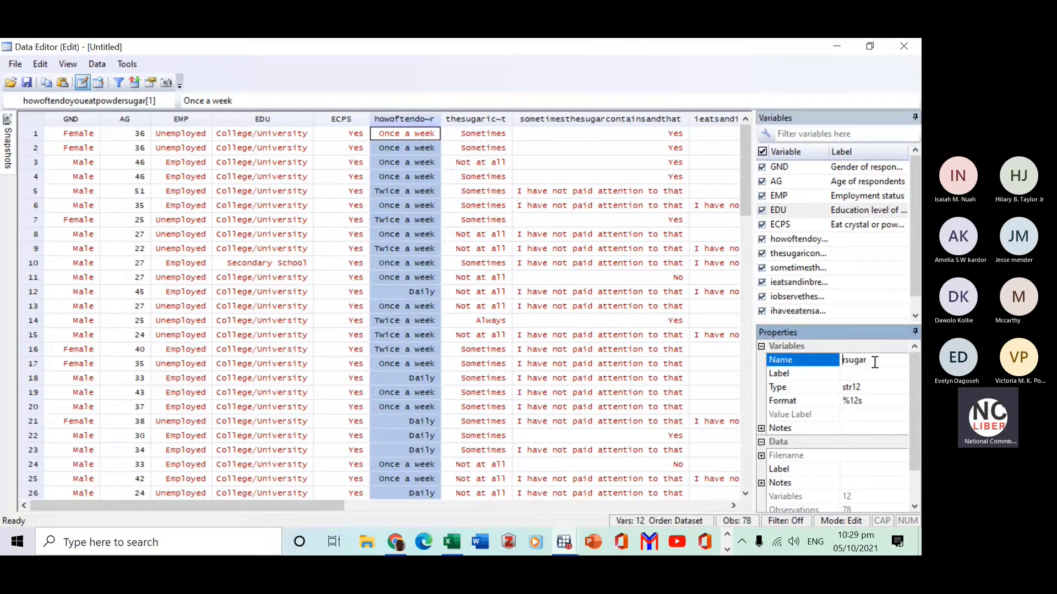
{"action": "key", "text": "Delete"}
{"action": "key", "text": "Delete"}
{"action": "key", "text": "Delete"}
{"action": "key", "text": "Delete"}
{"action": "key", "text": "Delete"}
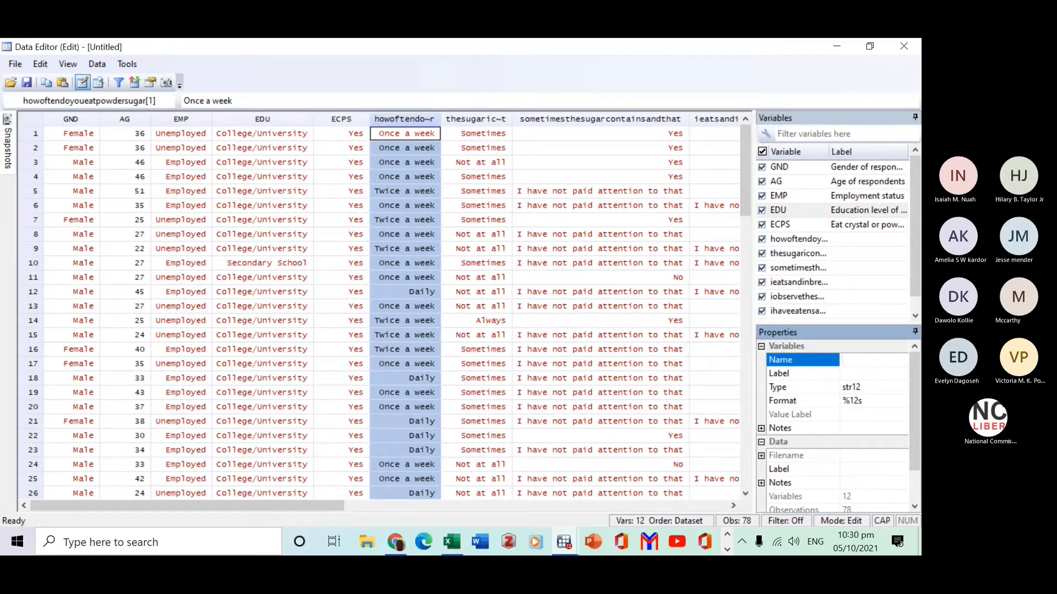
{"action": "type", "text": "F"}
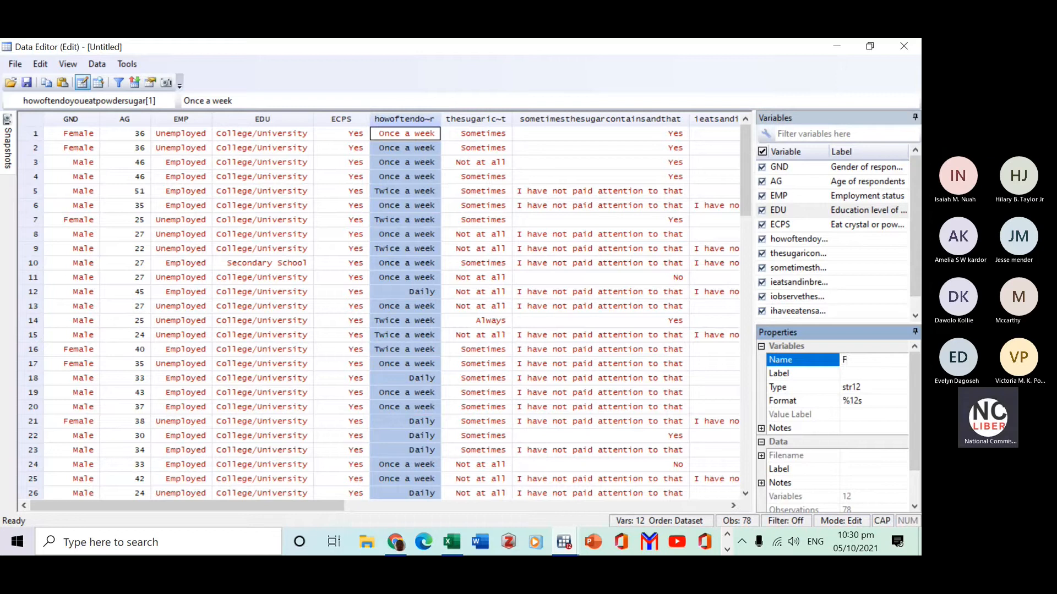
{"action": "type", "text": "S"}
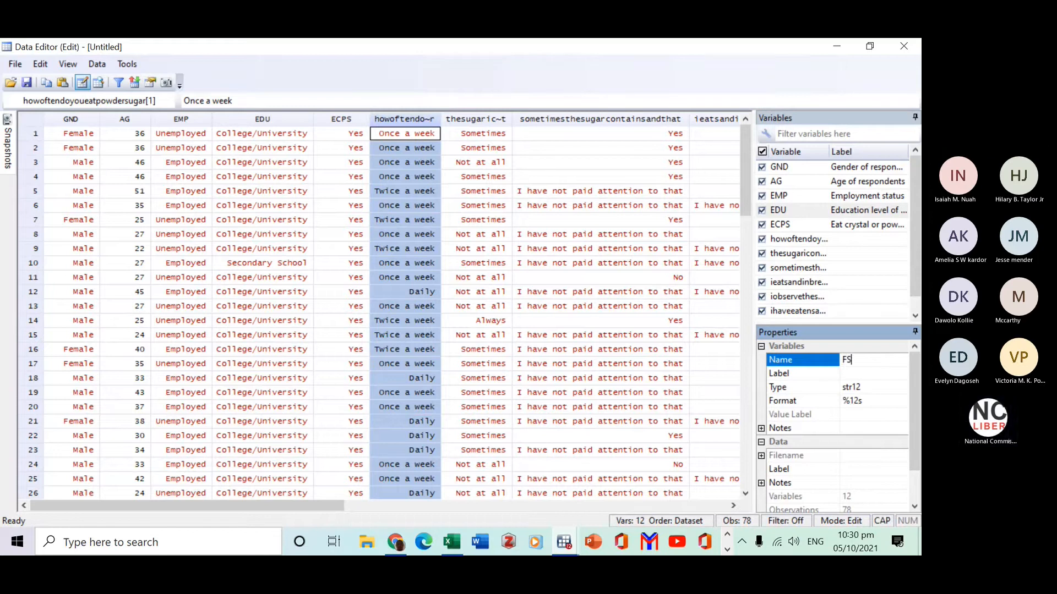
{"action": "type", "text": "C"}
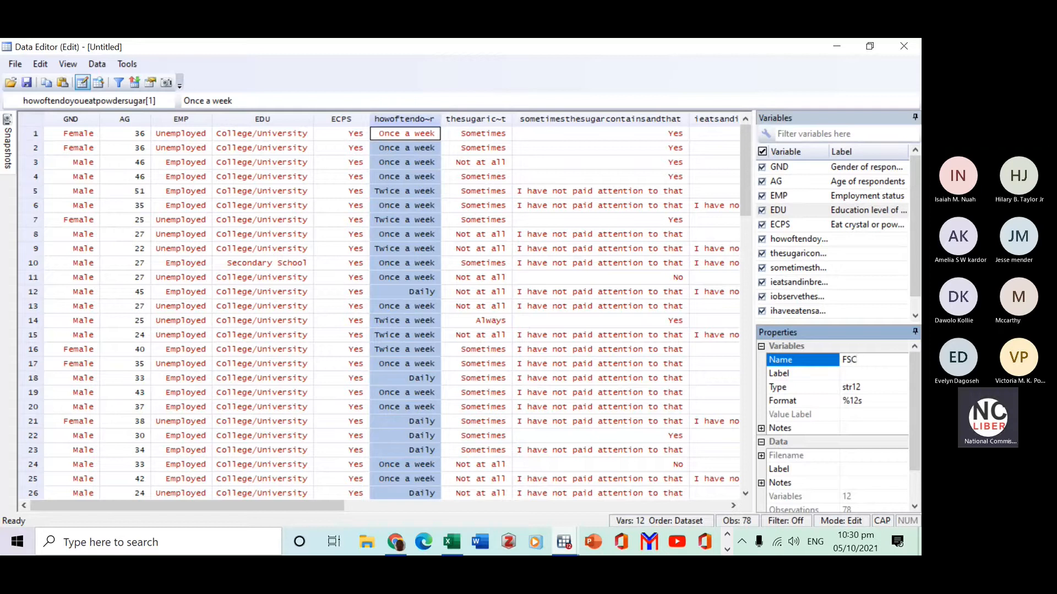
{"action": "key", "text": "Return"}
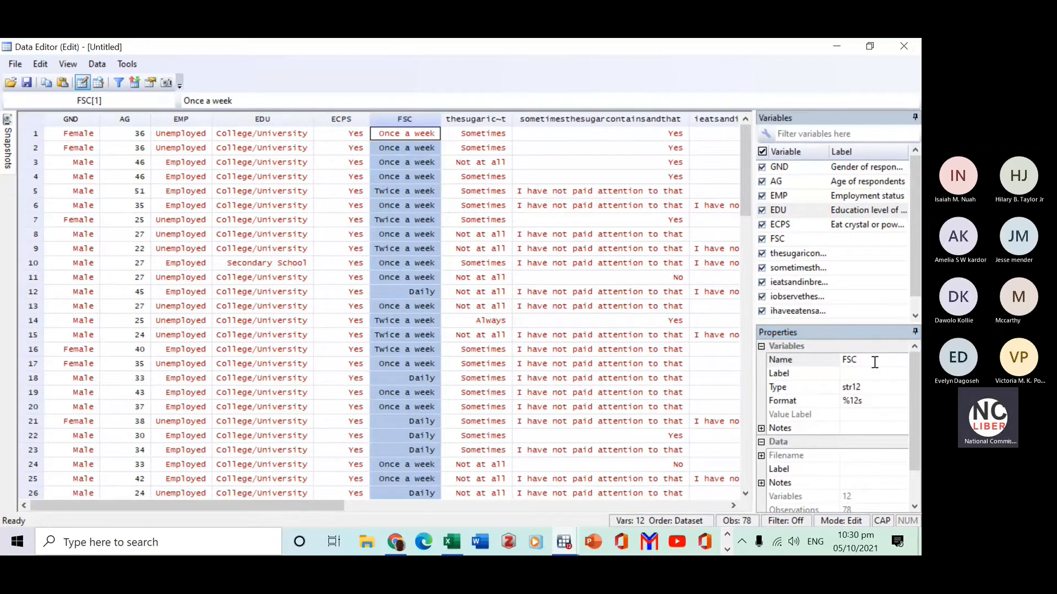
Label the FSC variable as the frequency of sugar consumption.
{"action": "left_click", "coordinate": [871, 372]}
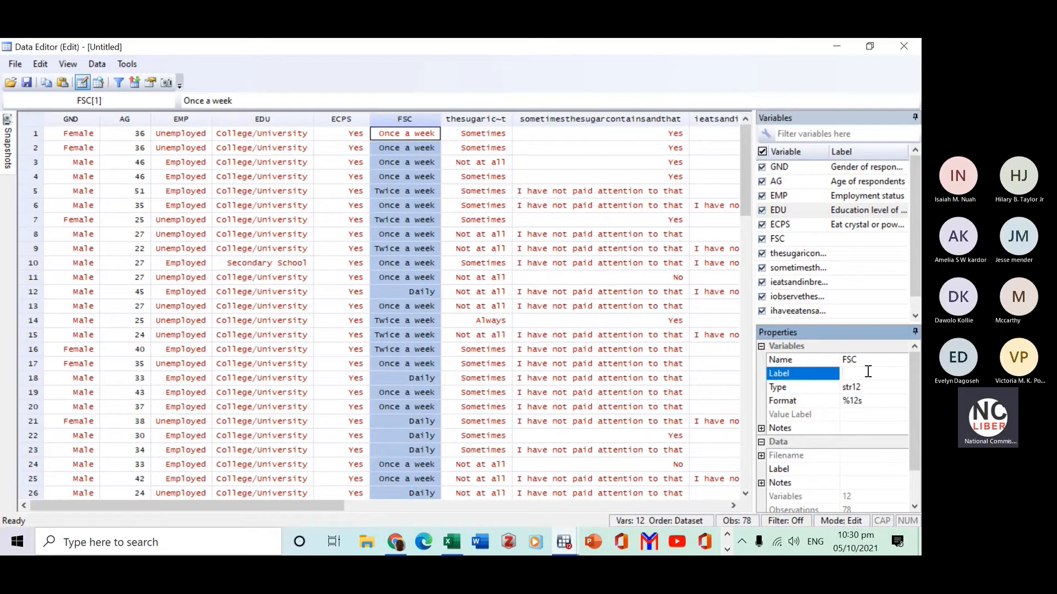
{"action": "type", "text": "Freq"}
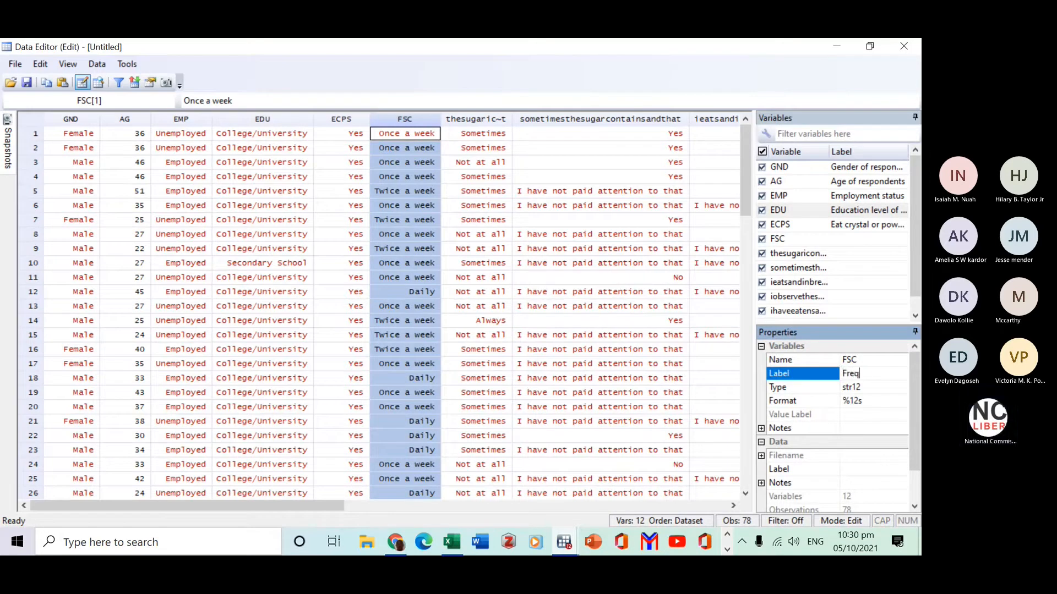
{"action": "type", "text": "uency of s"}
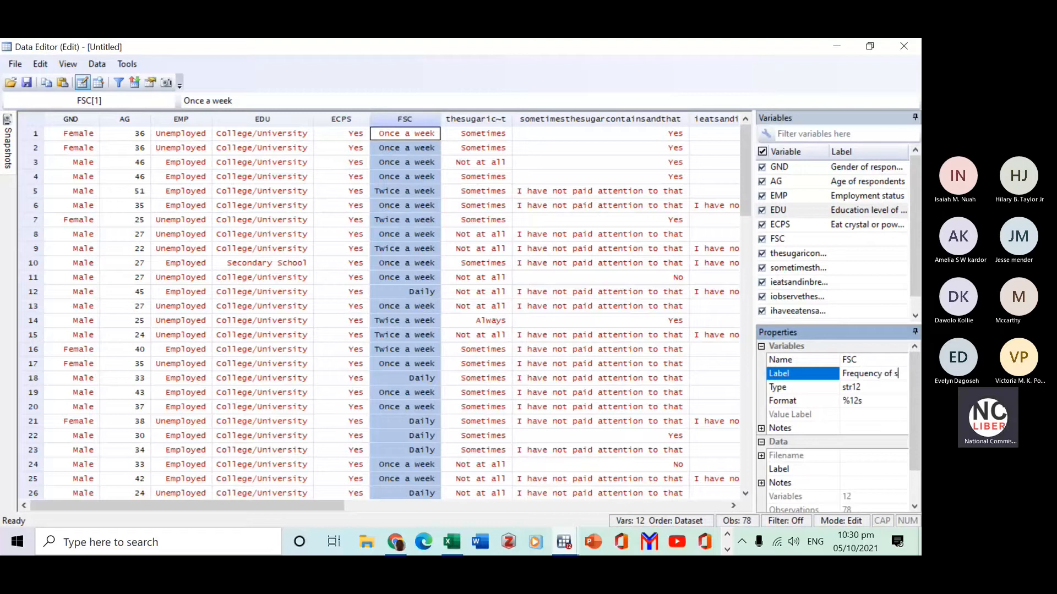
{"action": "type", "text": "ugar con"}
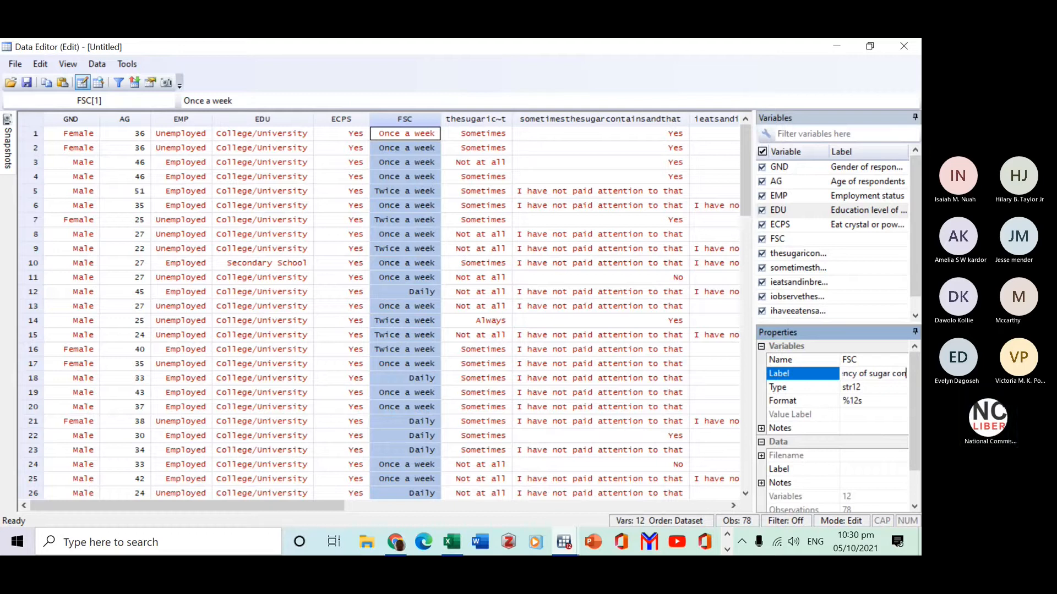
{"action": "type", "text": "sump"}
{"action": "key", "text": "Return"}
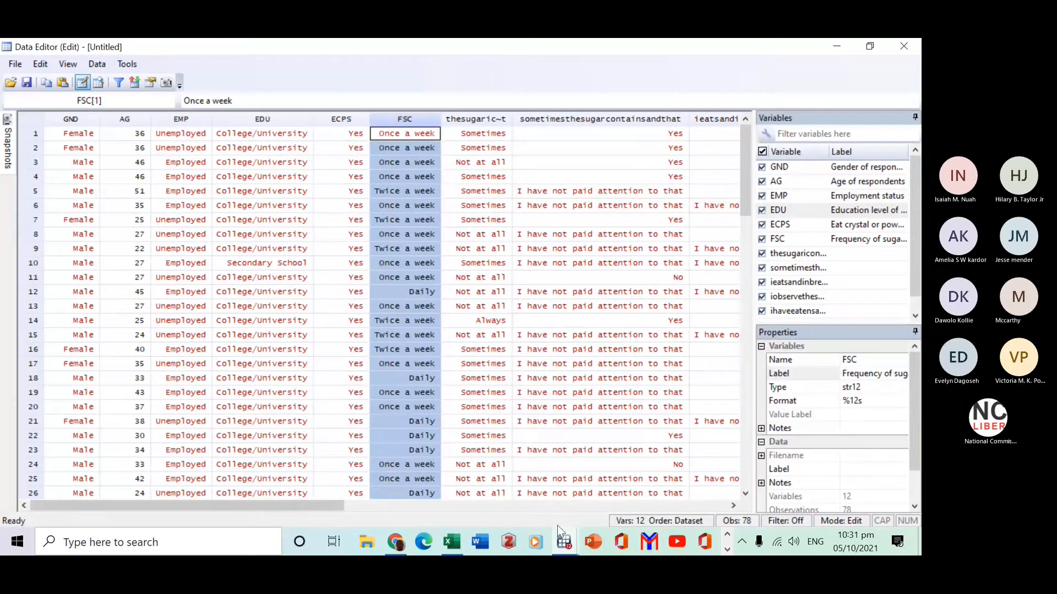
Switch to the Microsoft Teams meeting window to check on the call, and return to the Stata Data Editor.
{"action": "left_click", "coordinate": [726, 549]}
{"action": "mouse_move", "coordinate": [407, 543]}
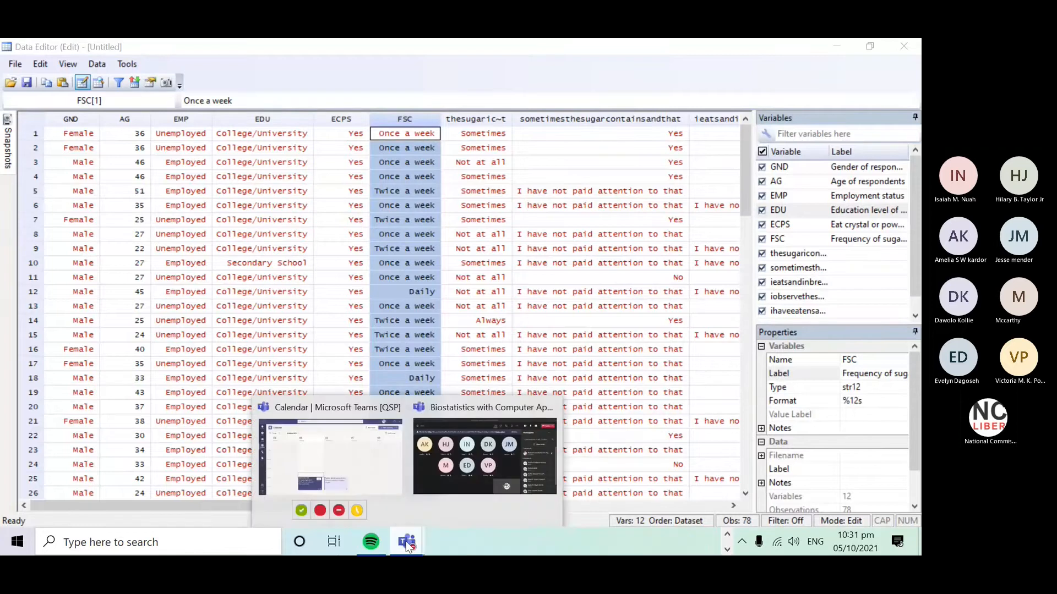
{"action": "left_click", "coordinate": [435, 477]}
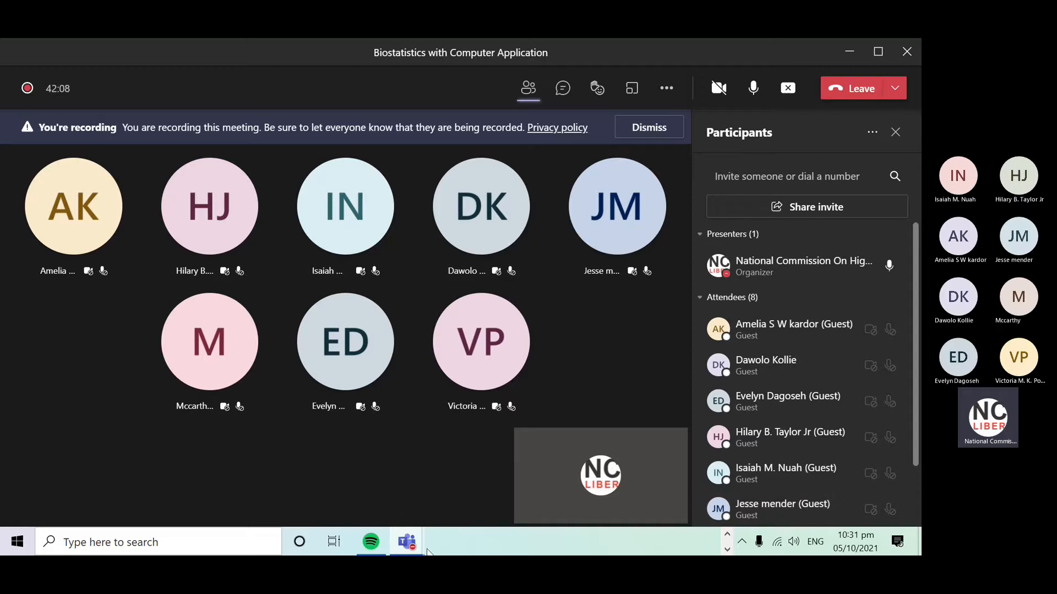
{"action": "left_click", "coordinate": [406, 542]}
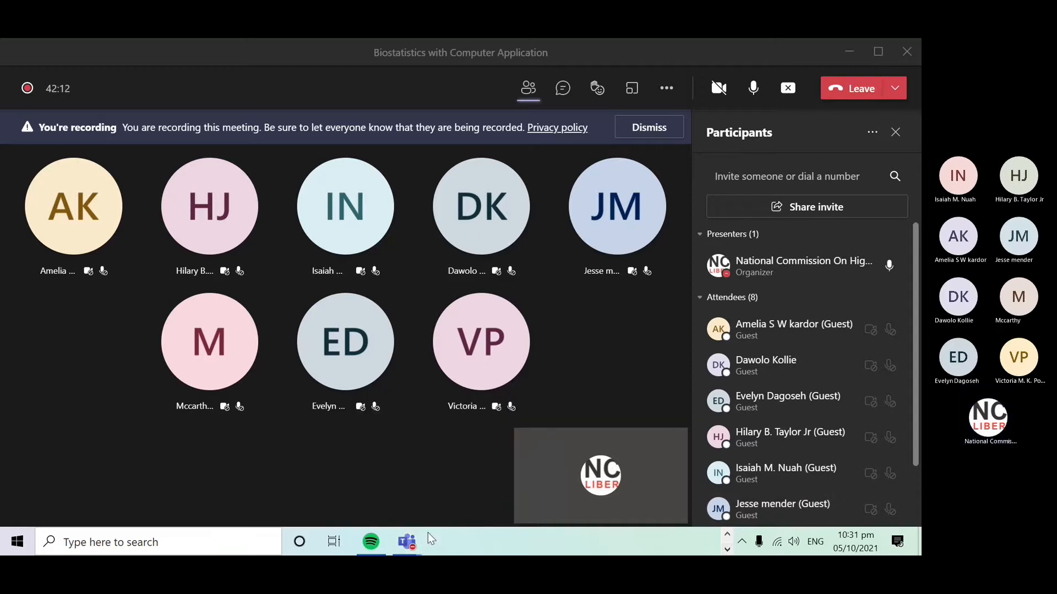
{"action": "left_click", "coordinate": [728, 535]}
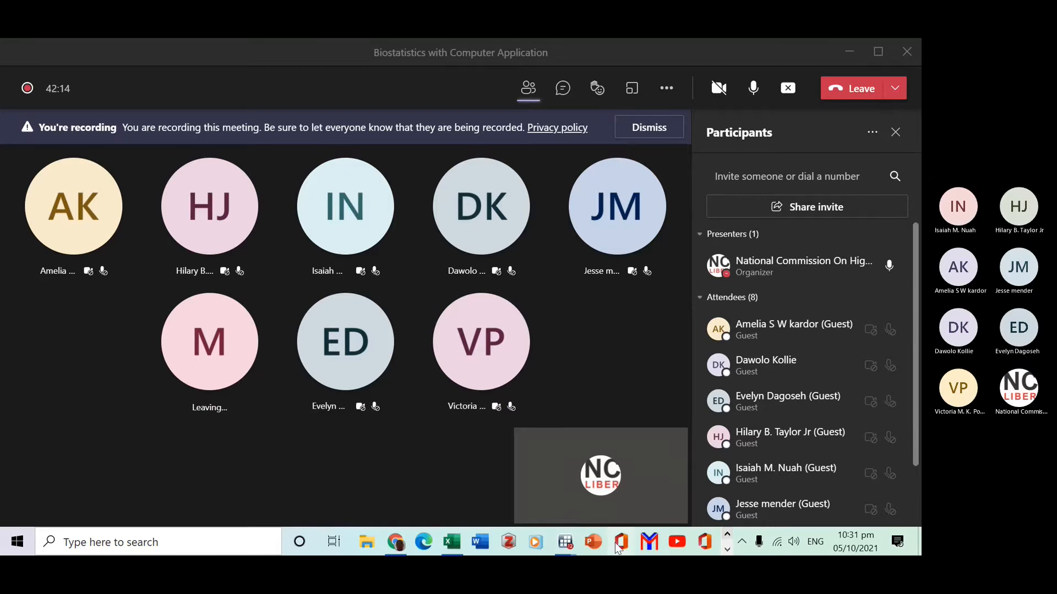
{"action": "mouse_move", "coordinate": [566, 541]}
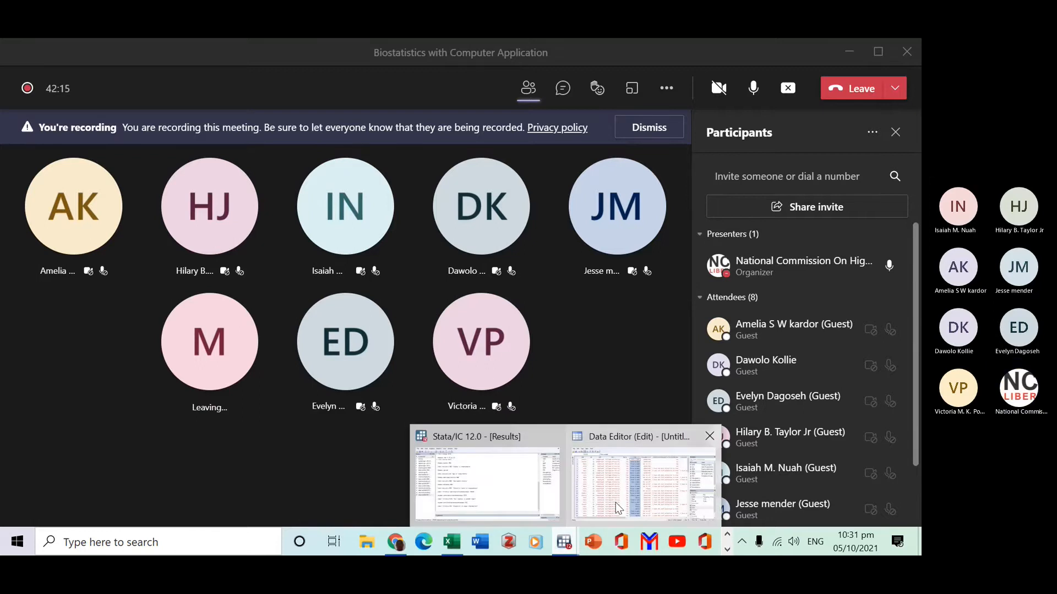
{"action": "mouse_move", "coordinate": [615, 503]}
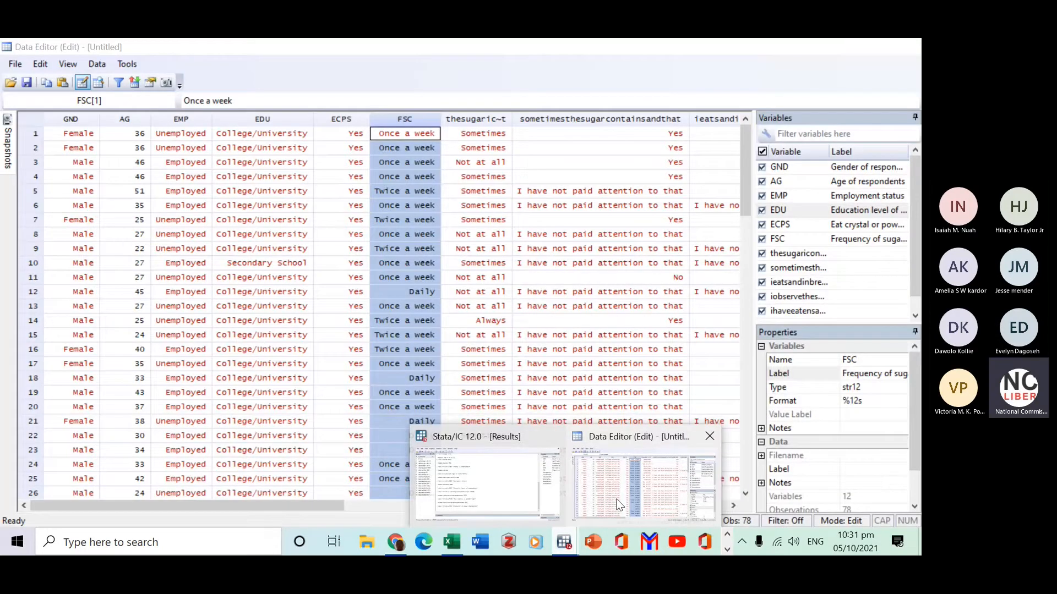
{"action": "left_click", "coordinate": [616, 504]}
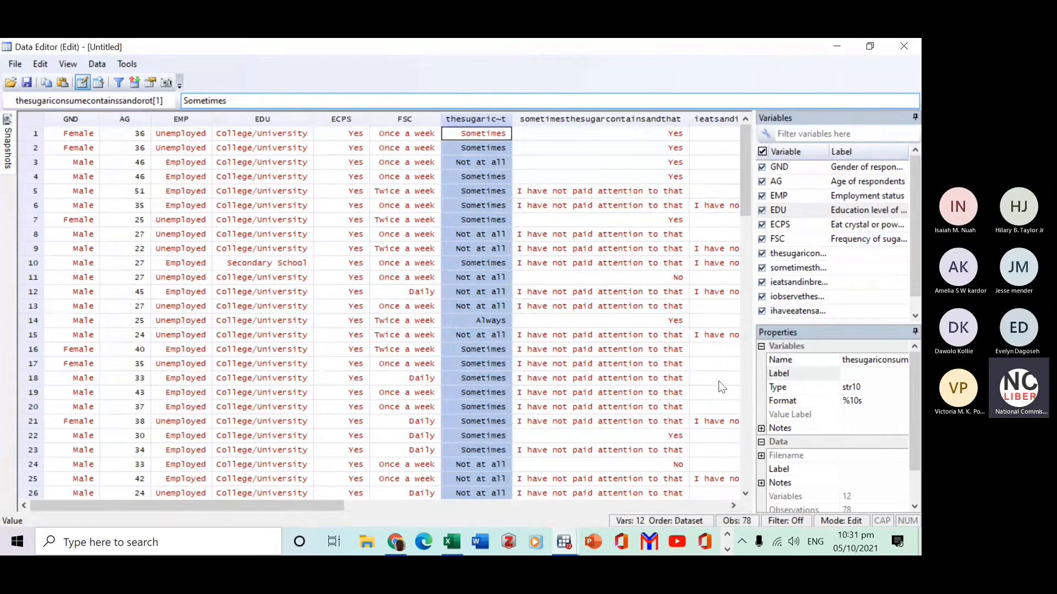
Check the participants list of the Biostatistics with Computer Application meeting in Microsoft Teams again and go back to the Stata Data Editor.
{"action": "left_click", "coordinate": [727, 549]}
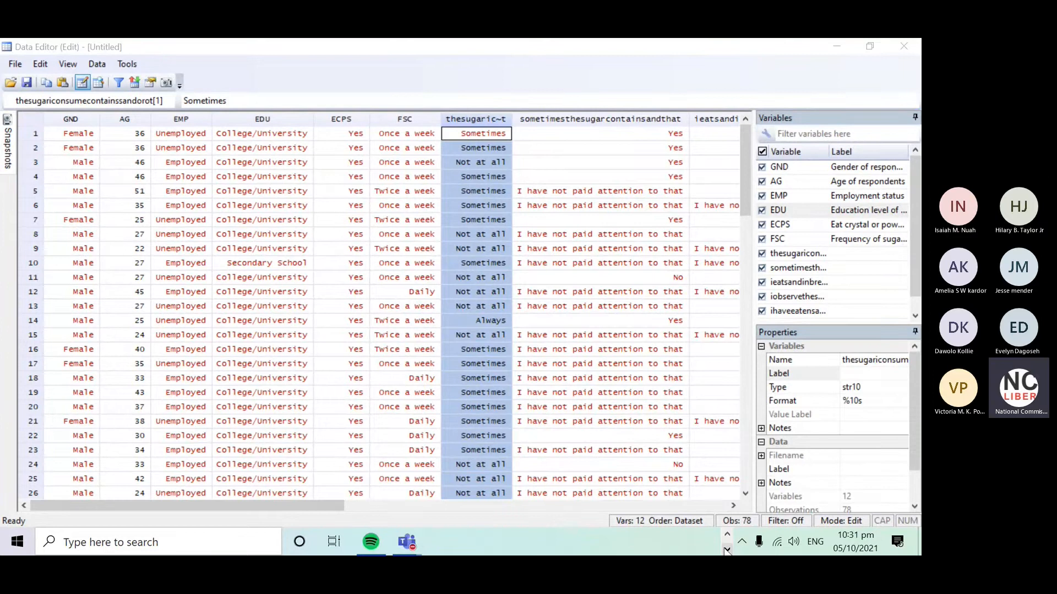
{"action": "mouse_move", "coordinate": [405, 542]}
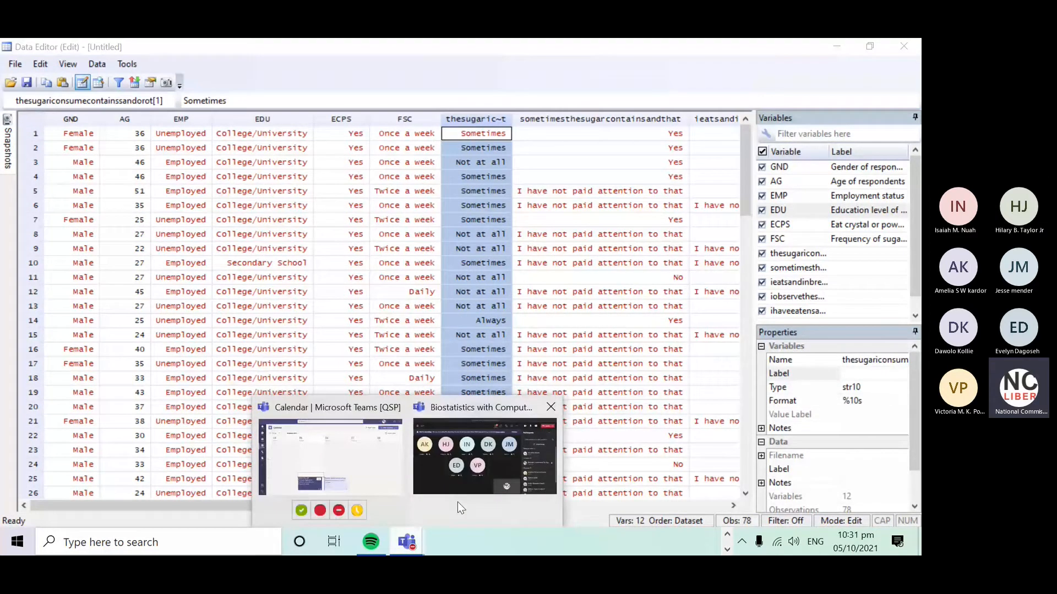
{"action": "left_click", "coordinate": [457, 498]}
{"action": "left_click", "coordinate": [863, 266]}
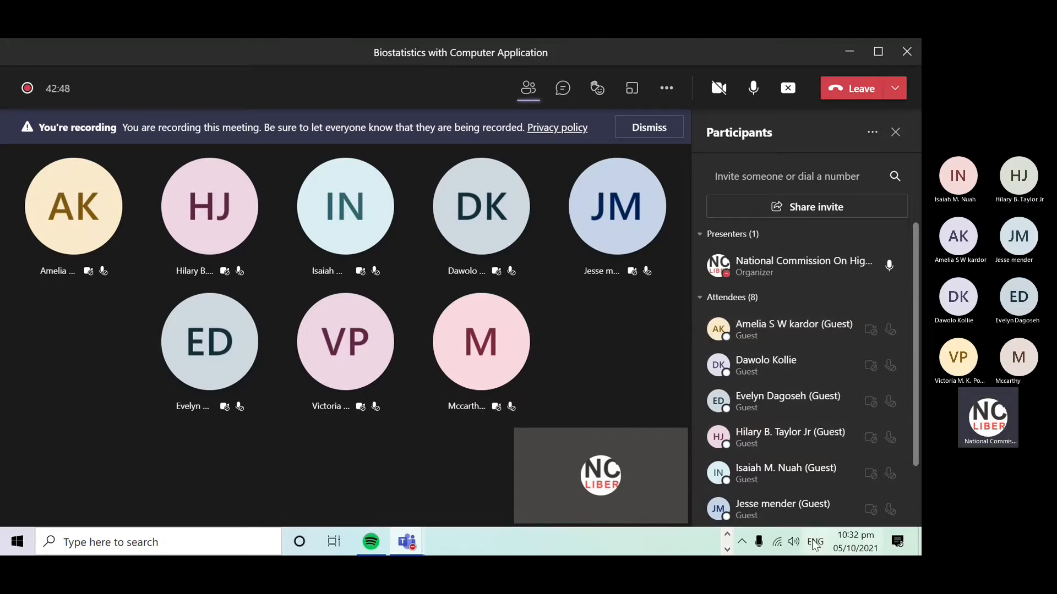
{"action": "left_click", "coordinate": [727, 549]}
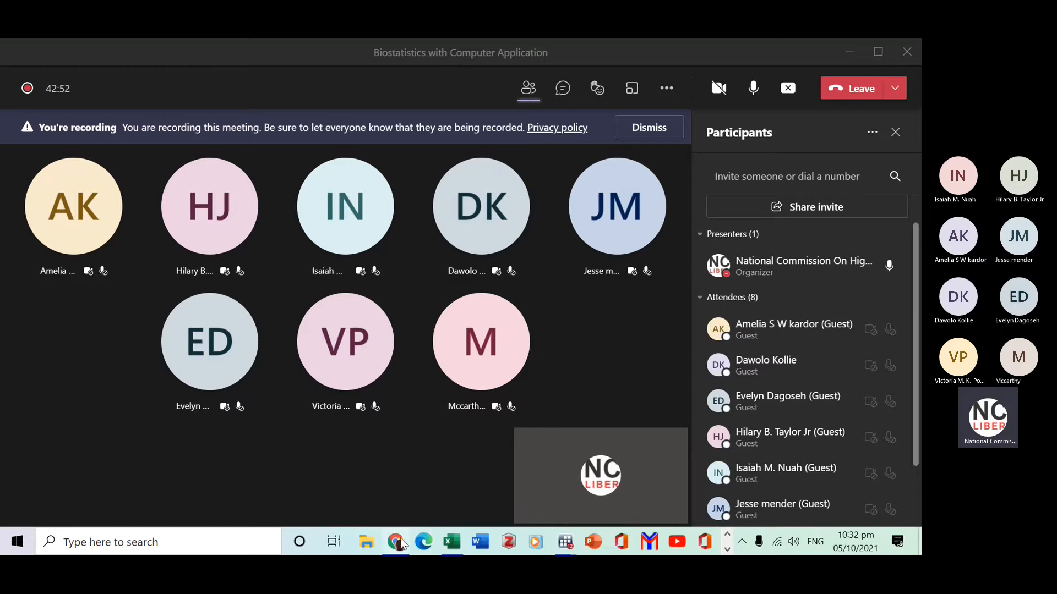
{"action": "mouse_move", "coordinate": [566, 544]}
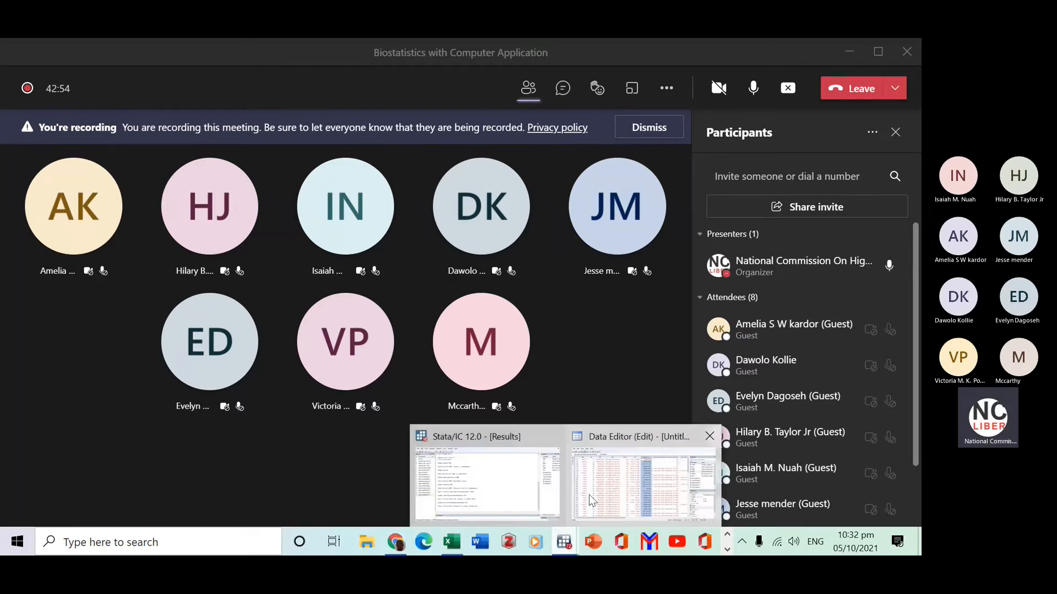
{"action": "left_click", "coordinate": [636, 487]}
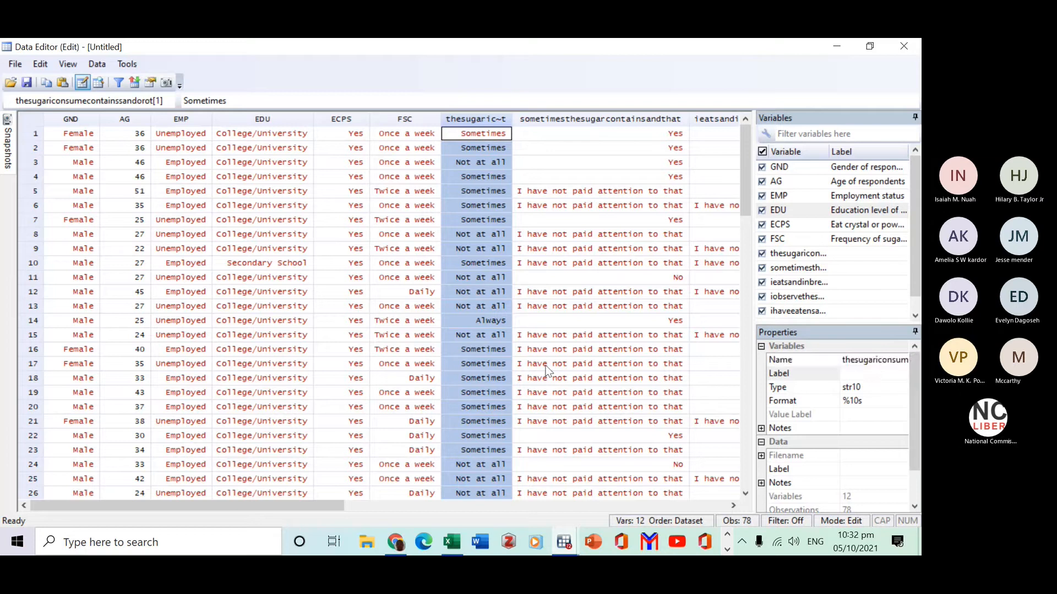
Rename the thesugariconsumecontainssandorot variable to SCSD.
{"action": "left_click", "coordinate": [861, 361]}
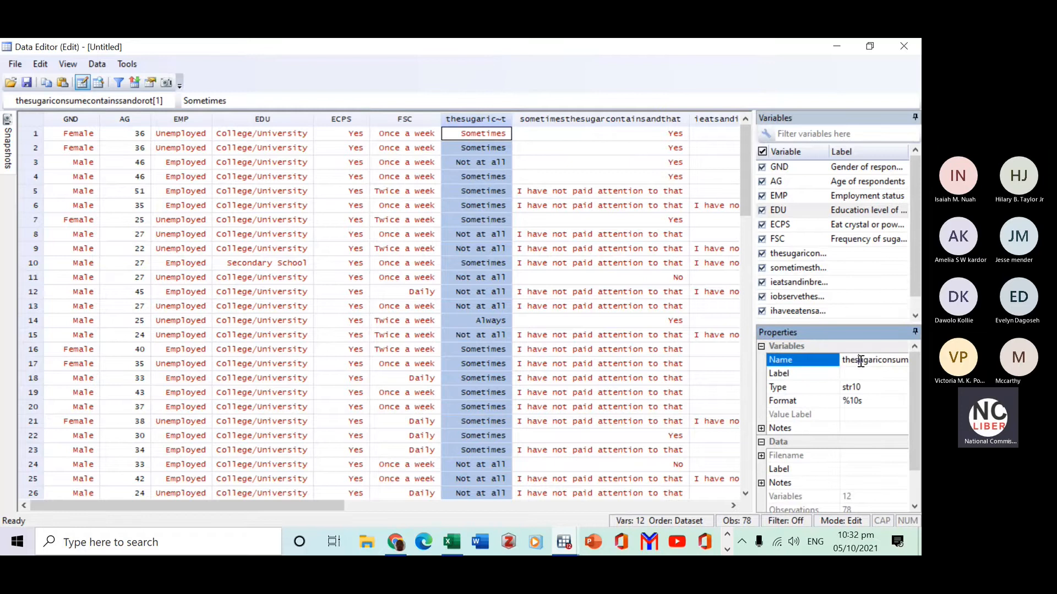
{"action": "key", "text": "BackSpace"}
{"action": "key", "text": "Delete"}
{"action": "key", "text": "Delete"}
{"action": "key", "text": "Delete"}
{"action": "key", "text": "Delete"}
{"action": "key", "text": "Delete"}
{"action": "key", "text": "Delete"}
{"action": "key", "text": "Delete"}
{"action": "key", "text": "Delete"}
{"action": "key", "text": "Delete"}
{"action": "key", "text": "Delete"}
{"action": "key", "text": "Delete"}
{"action": "key", "text": "Delete"}
{"action": "key", "text": "Delete"}
{"action": "key", "text": "Delete"}
{"action": "key", "text": "Delete"}
{"action": "key", "text": "Delete"}
{"action": "key", "text": "Delete"}
{"action": "key", "text": "Delete"}
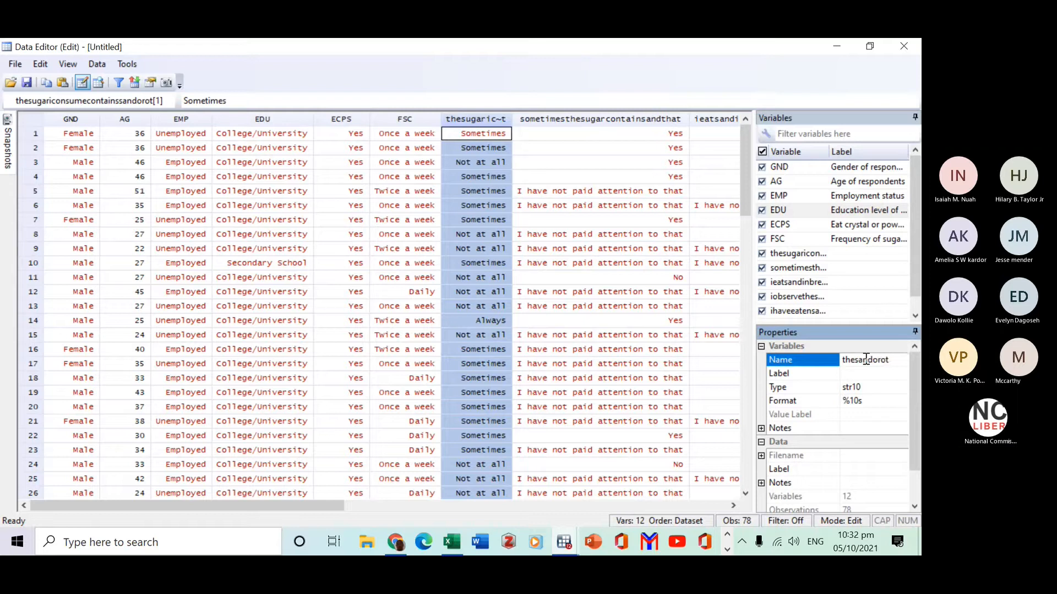
{"action": "key", "text": "Delete"}
{"action": "key", "text": "Delete"}
{"action": "key", "text": "Delete"}
{"action": "key", "text": "Delete"}
{"action": "key", "text": "Delete"}
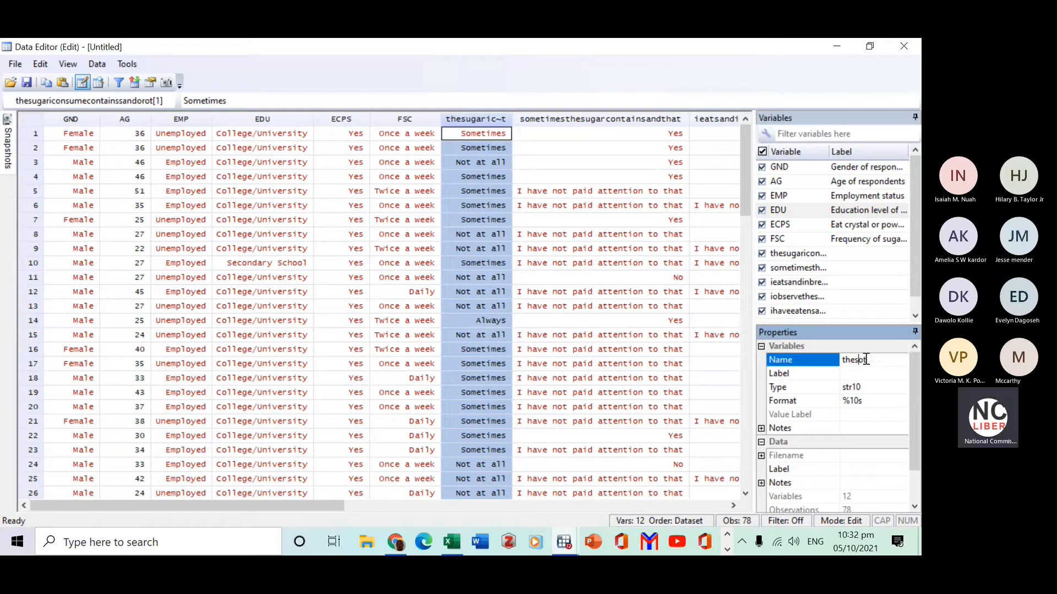
{"action": "key", "text": "BackSpace"}
{"action": "key", "text": "BackSpace"}
{"action": "key", "text": "BackSpace"}
{"action": "key", "text": "BackSpace"}
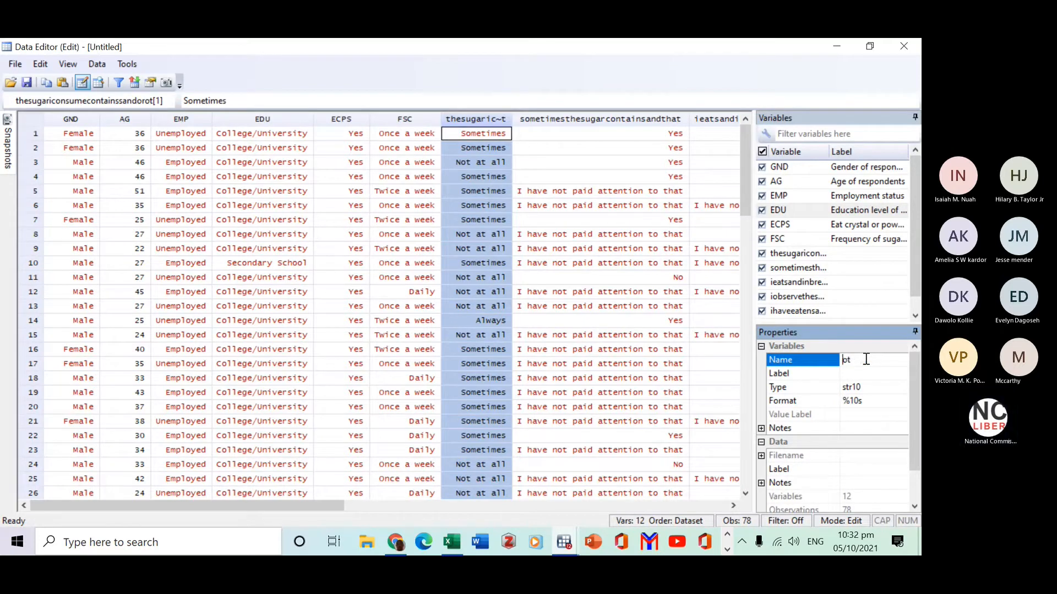
{"action": "key", "text": "Delete"}
{"action": "key", "text": "Delete"}
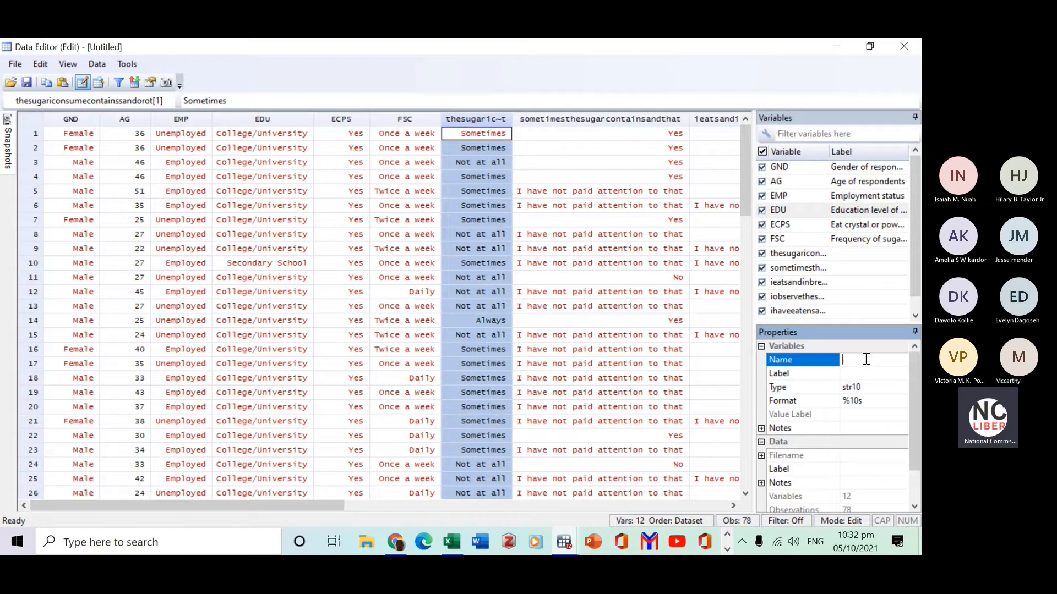
{"action": "type", "text": "s"}
{"action": "key", "text": "BackSpace"}
{"action": "key", "text": "Caps_Lock"}
{"action": "type", "text": "SCSD"}
Label the SCSD variable "Sugar contain sand or dirt".
{"action": "left_click", "coordinate": [870, 374]}
{"action": "left_click", "coordinate": [870, 373]}
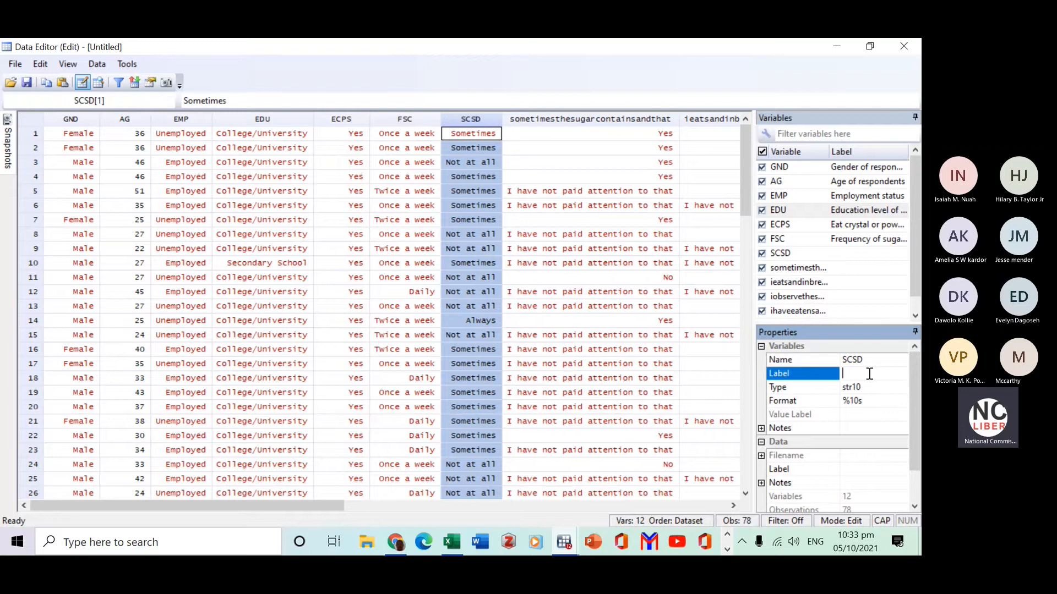
{"action": "type", "text": "S"}
{"action": "type", "text": "ugar con"}
{"action": "type", "text": "tain"}
{"action": "type", "text": " sand o"}
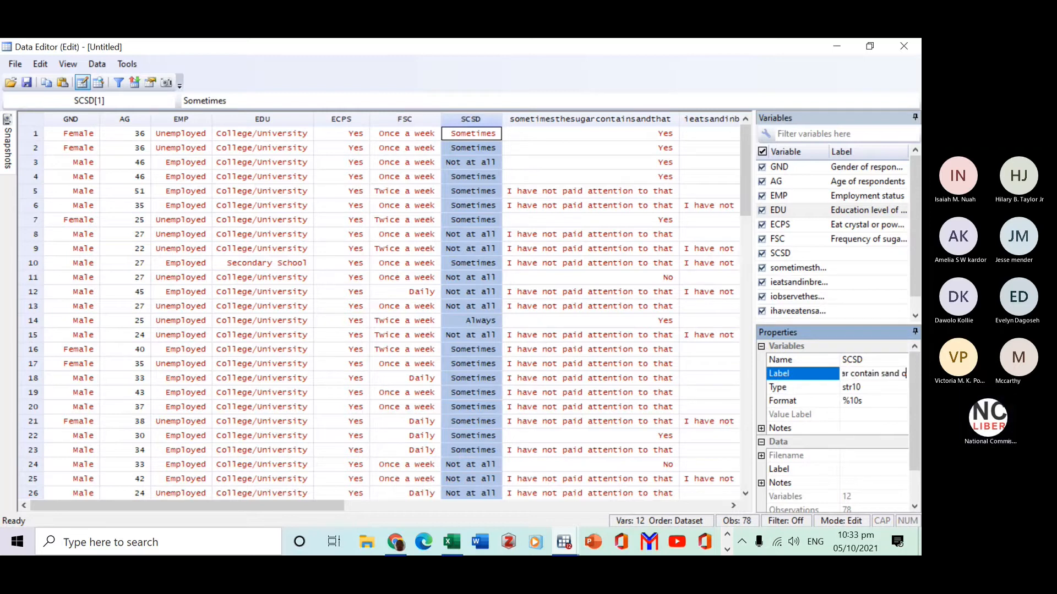
{"action": "type", "text": "r dirt"}
{"action": "key", "text": "Return"}
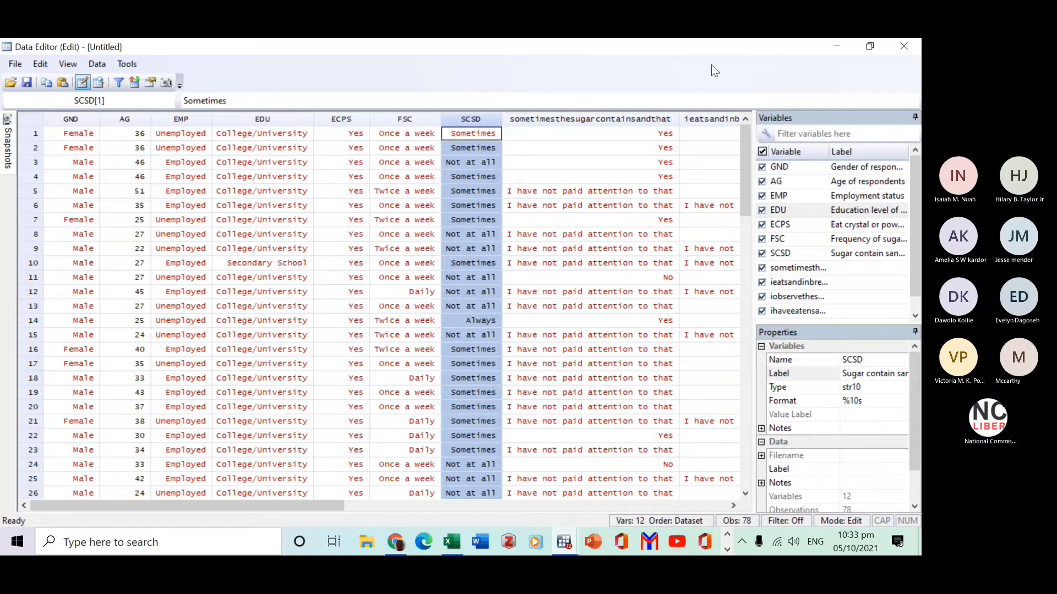
Rename the sometimesthesugarcontainsandthat variable to SCSB.
{"action": "left_click", "coordinate": [543, 119]}
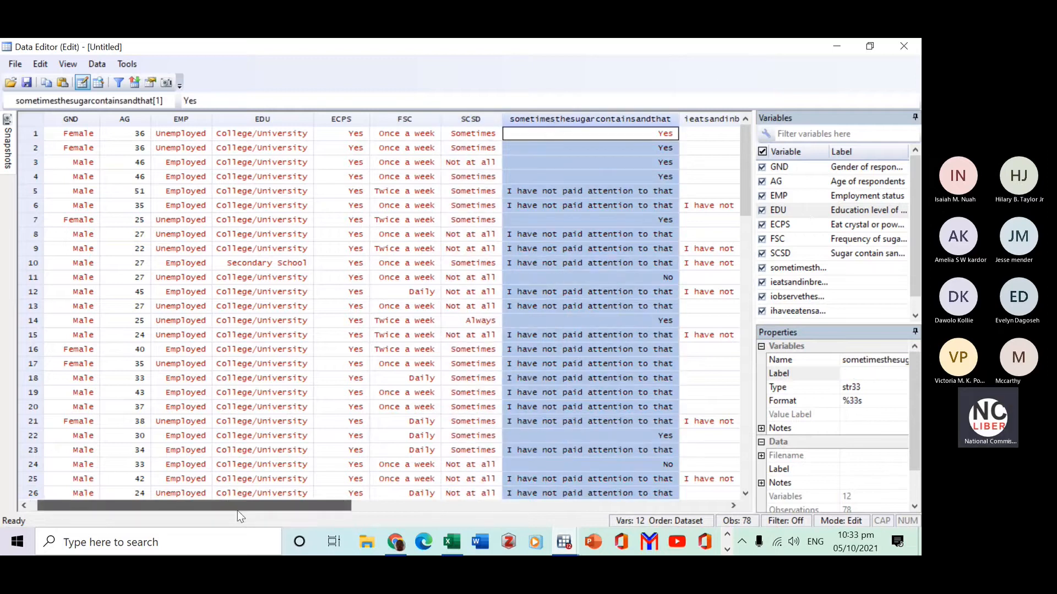
{"action": "left_click_drag", "start_coordinate": [237, 510], "coordinate": [339, 513]}
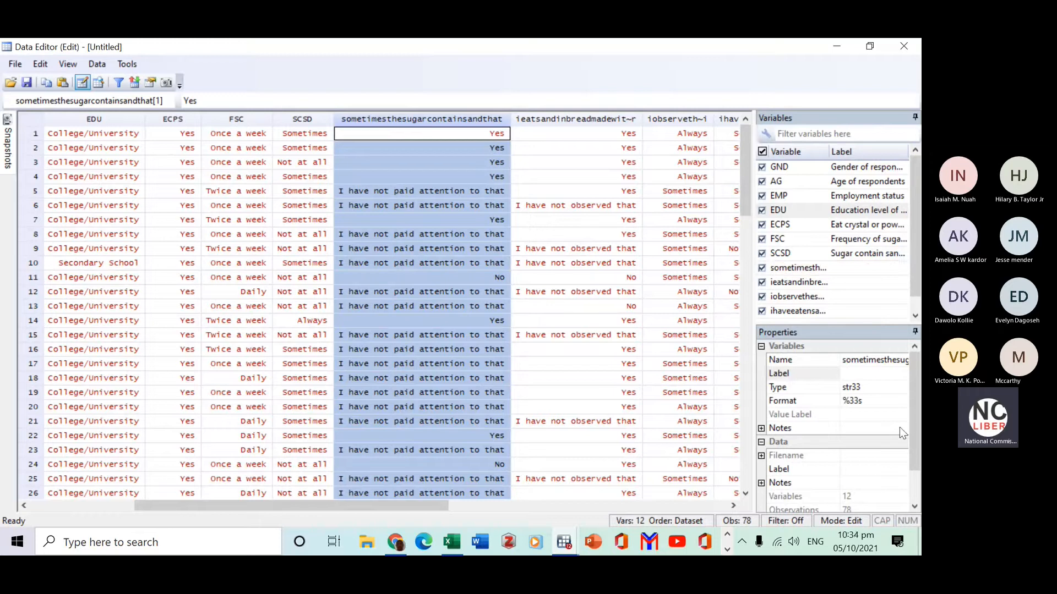
{"action": "left_click", "coordinate": [866, 359]}
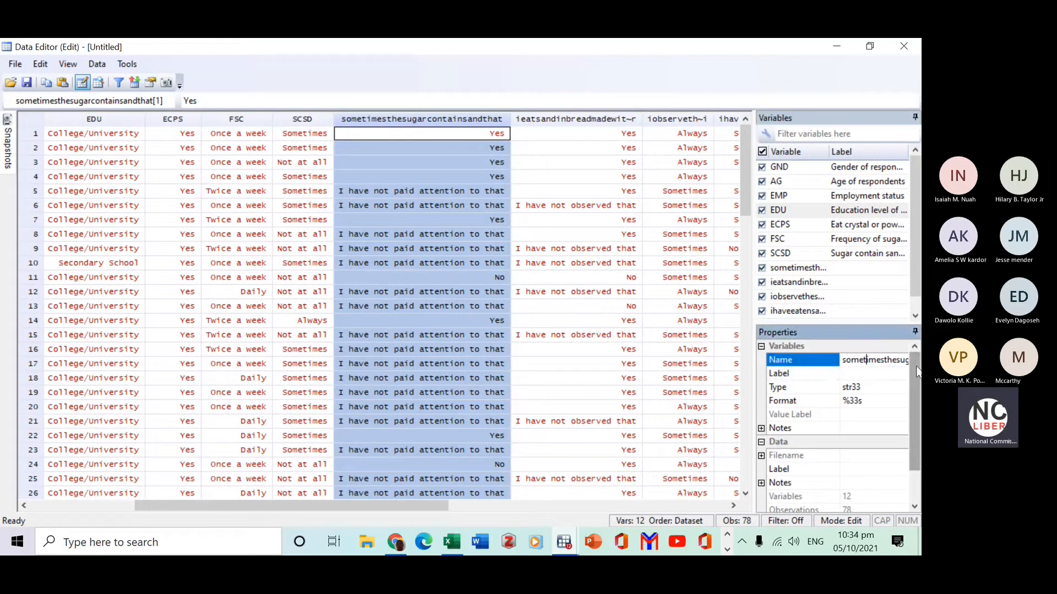
{"action": "key", "text": "End"}
{"action": "key", "text": "Right"}
{"action": "key", "text": "Right"}
{"action": "key", "text": "BackSpace"}
{"action": "key", "text": "BackSpace"}
{"action": "key", "text": "BackSpace"}
{"action": "key", "text": "BackSpace"}
{"action": "key", "text": "BackSpace"}
{"action": "key", "text": "BackSpace"}
{"action": "key", "text": "BackSpace"}
{"action": "key", "text": "BackSpace"}
{"action": "key", "text": "BackSpace"}
{"action": "key", "text": "BackSpace"}
{"action": "key", "text": "BackSpace"}
{"action": "key", "text": "BackSpace"}
{"action": "key", "text": "BackSpace"}
{"action": "key", "text": "BackSpace"}
{"action": "key", "text": "BackSpace"}
{"action": "key", "text": "BackSpace"}
{"action": "key", "text": "BackSpace"}
{"action": "key", "text": "BackSpace"}
{"action": "key", "text": "BackSpace"}
{"action": "key", "text": "BackSpace"}
{"action": "key", "text": "BackSpace"}
{"action": "key", "text": "BackSpace"}
{"action": "key", "text": "BackSpace"}
{"action": "key", "text": "BackSpace"}
{"action": "key", "text": "BackSpace"}
{"action": "key", "text": "BackSpace"}
{"action": "key", "text": "BackSpace"}
{"action": "key", "text": "BackSpace"}
{"action": "key", "text": "BackSpace"}
{"action": "key", "text": "BackSpace"}
{"action": "key", "text": "BackSpace"}
{"action": "key", "text": "BackSpace"}
{"action": "type", "text": "SCS"}
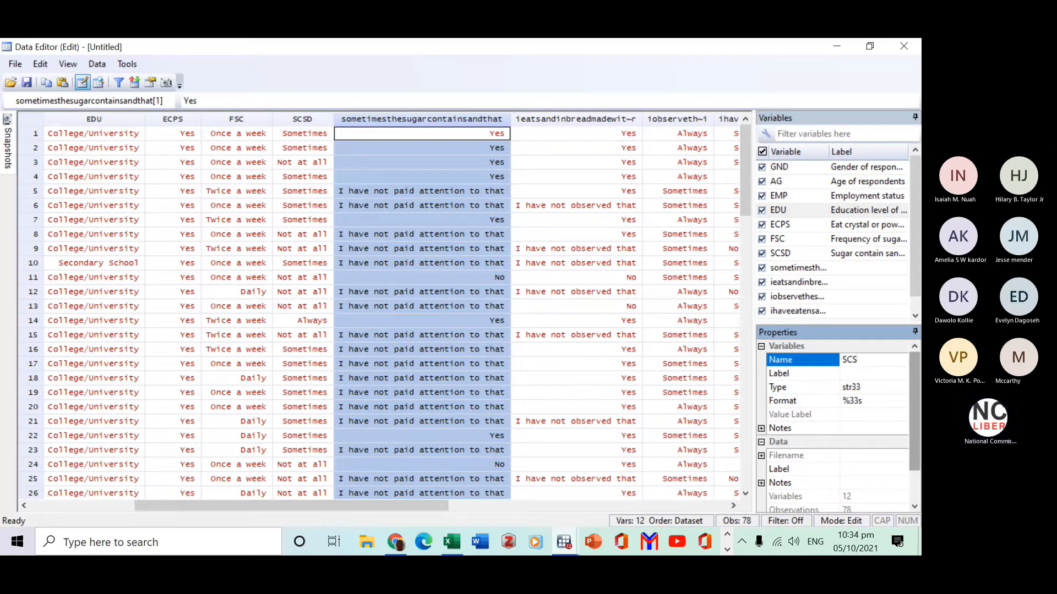
{"action": "type", "text": "B"}
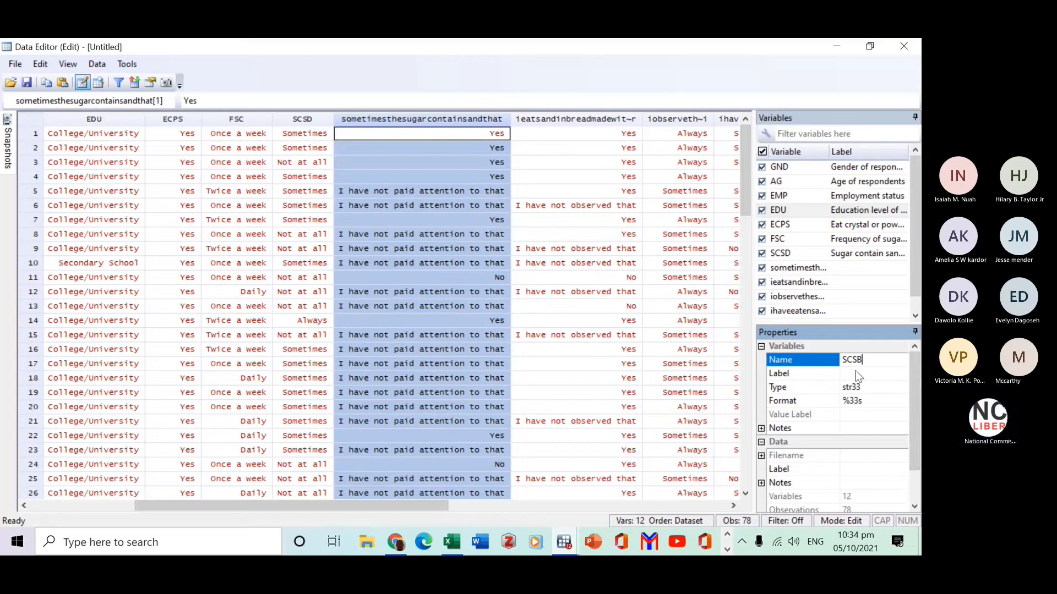
Label the SCSB variable with a description beginning "Sugar contains sand at the bottom of".
{"action": "left_click", "coordinate": [874, 373]}
{"action": "left_click", "coordinate": [874, 373]}
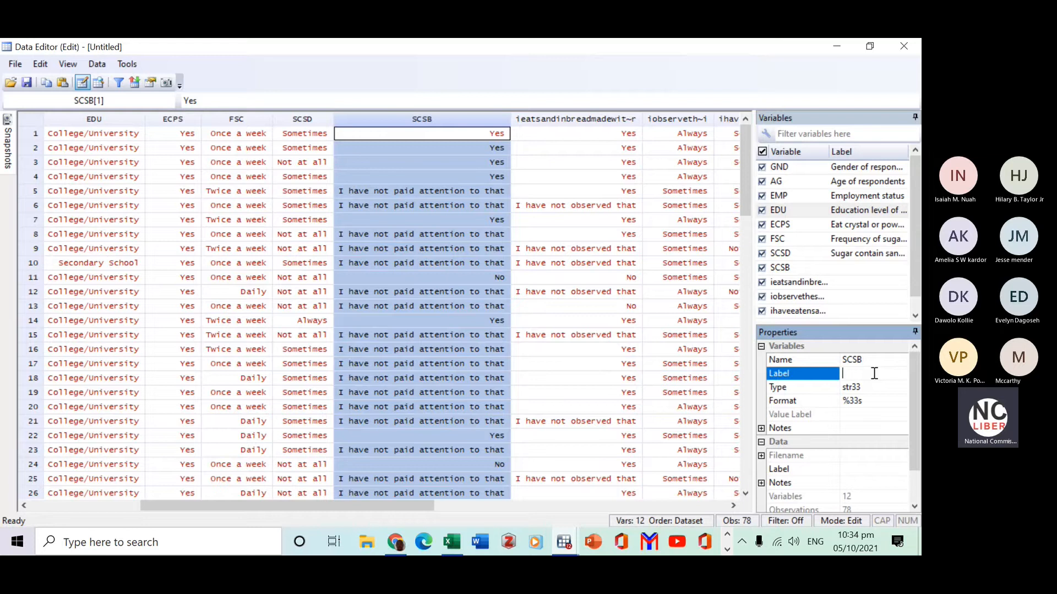
{"action": "type", "text": "S"}
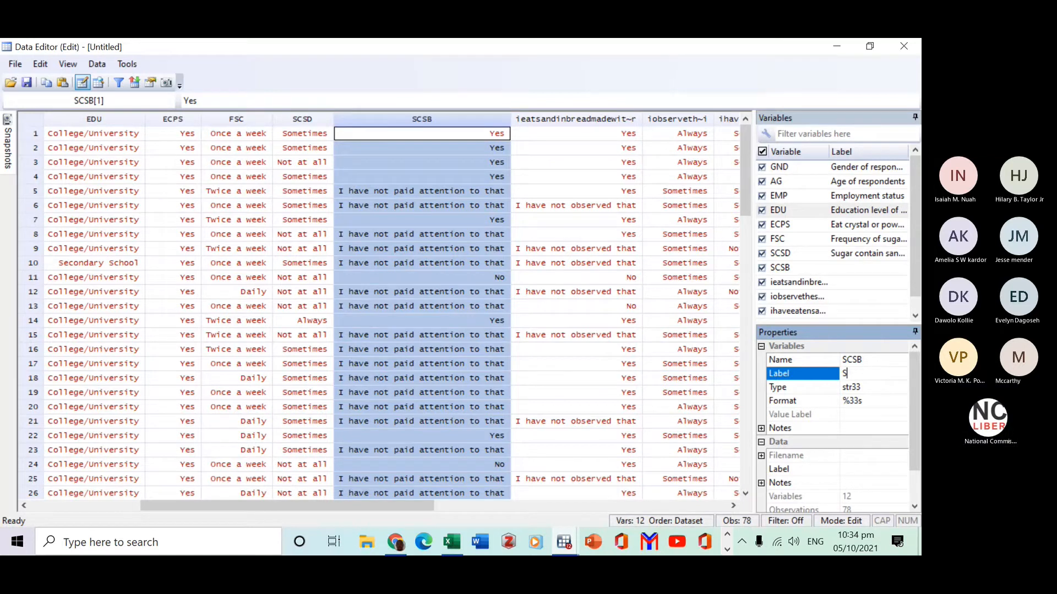
{"action": "type", "text": "uga"}
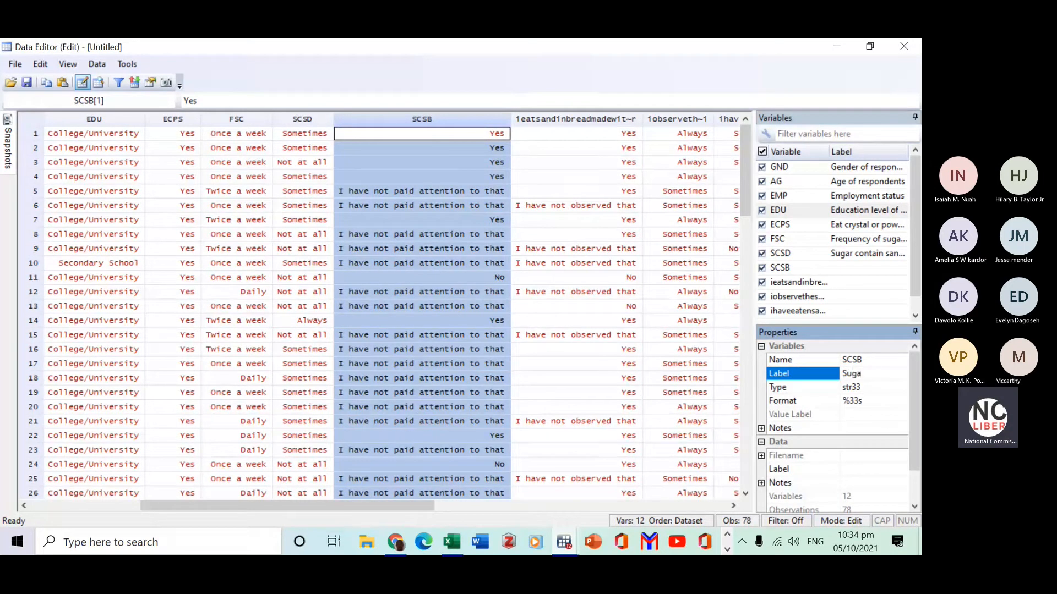
{"action": "type", "text": "r conta"}
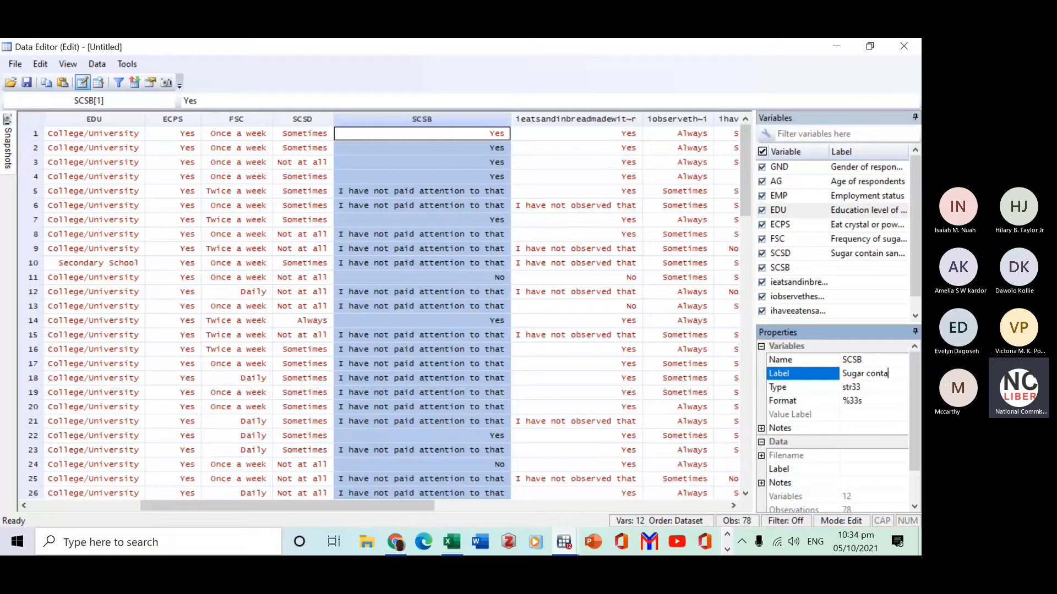
{"action": "type", "text": "ins"}
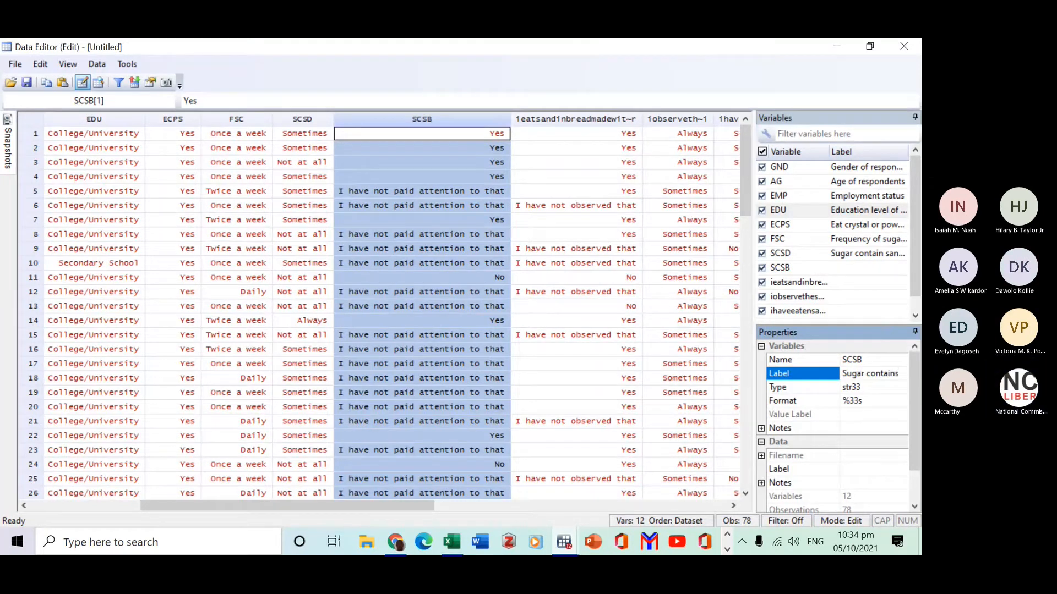
{"action": "type", "text": " sand a"}
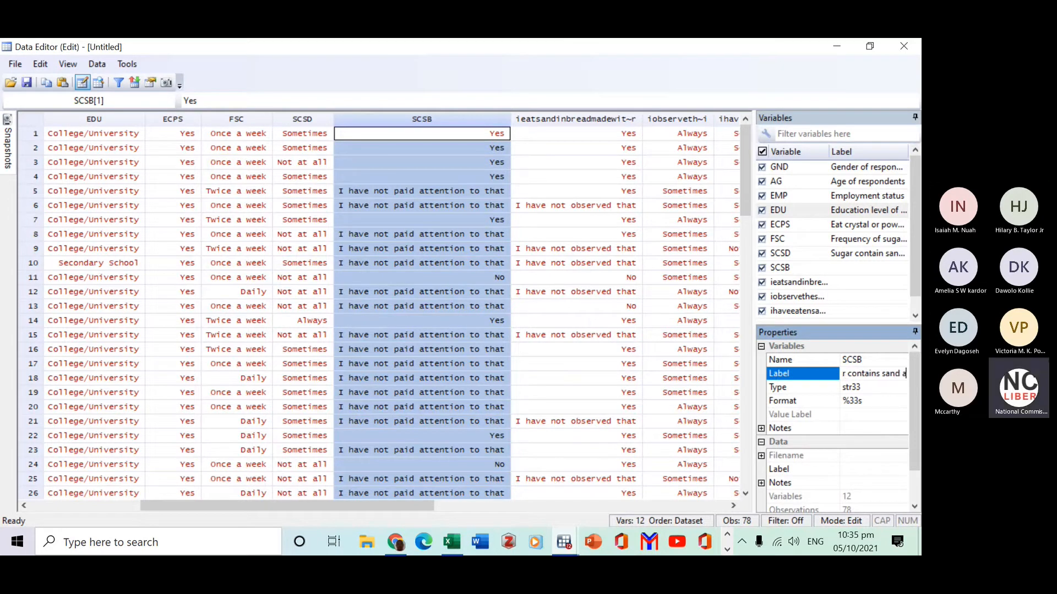
{"action": "type", "text": "t the bottom"}
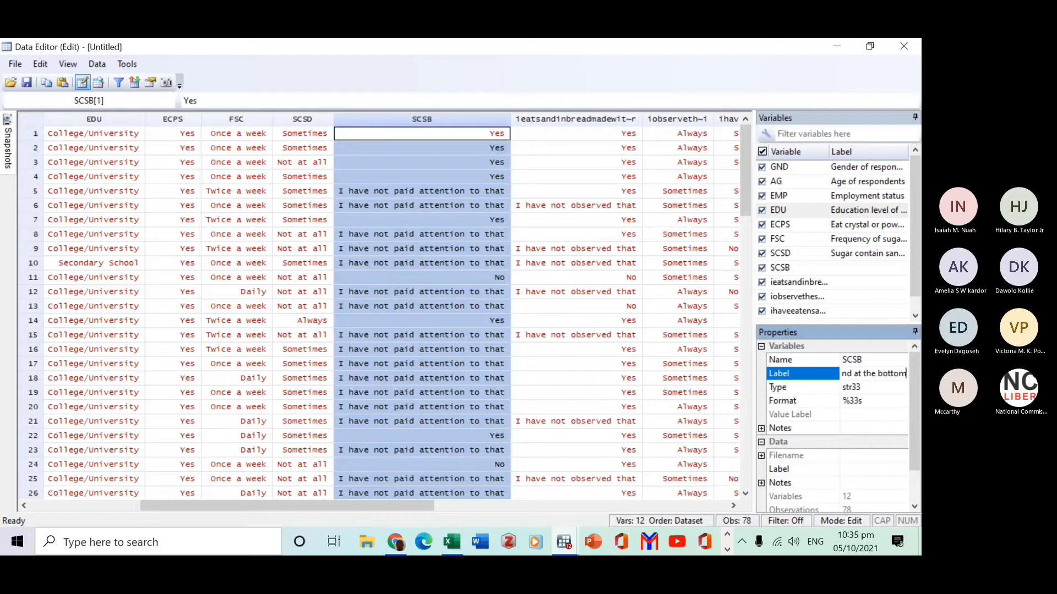
{"action": "type", "text": " of b"}
{"action": "key", "text": "Return"}
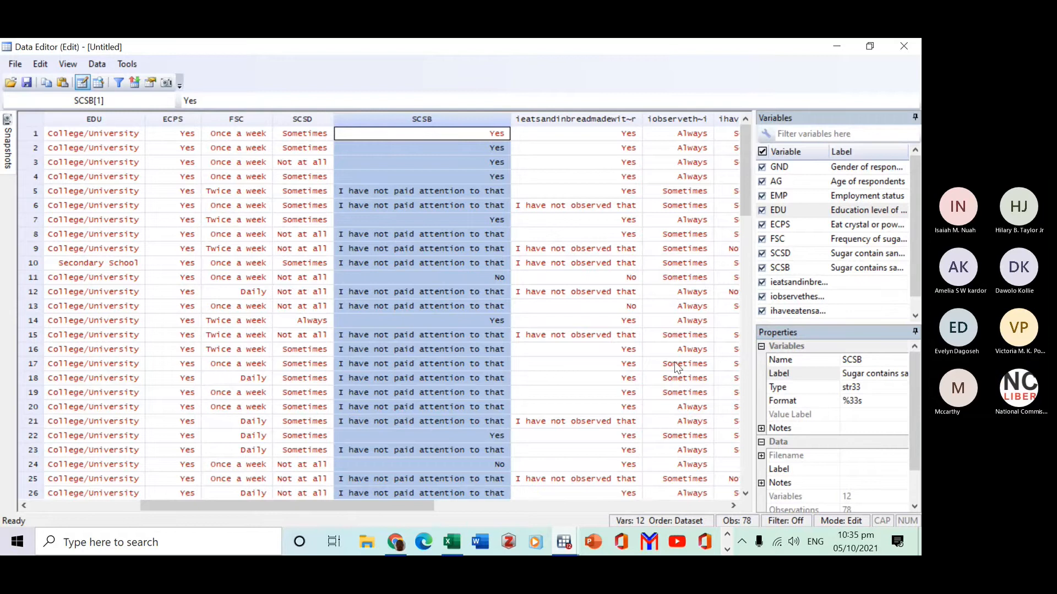
Rename the ieatsandinbreadmadewithsugar variable to ESBS.
{"action": "left_click", "coordinate": [554, 120]}
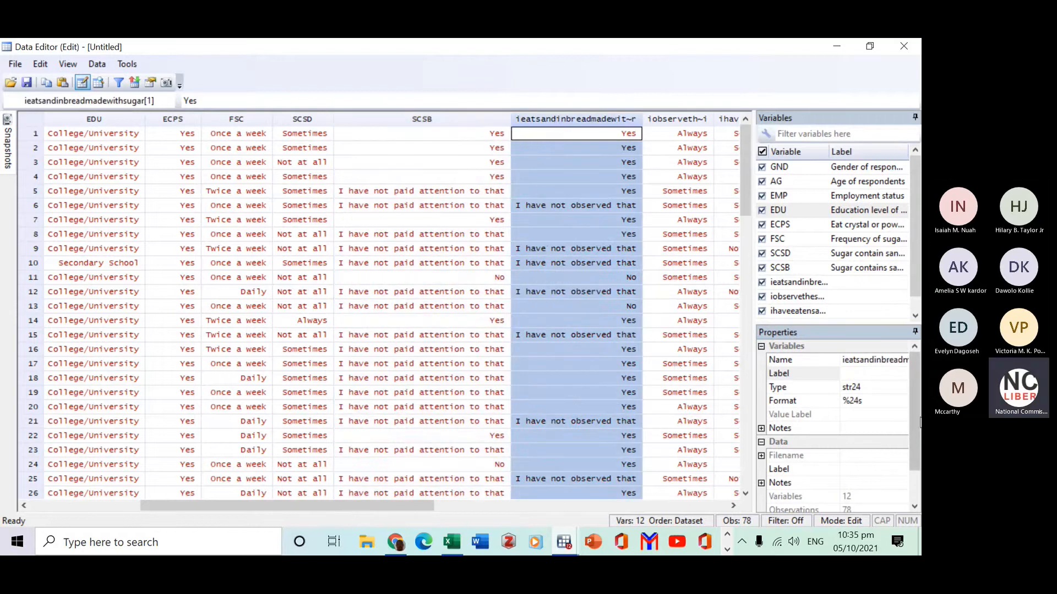
{"action": "left_click", "coordinate": [868, 364]}
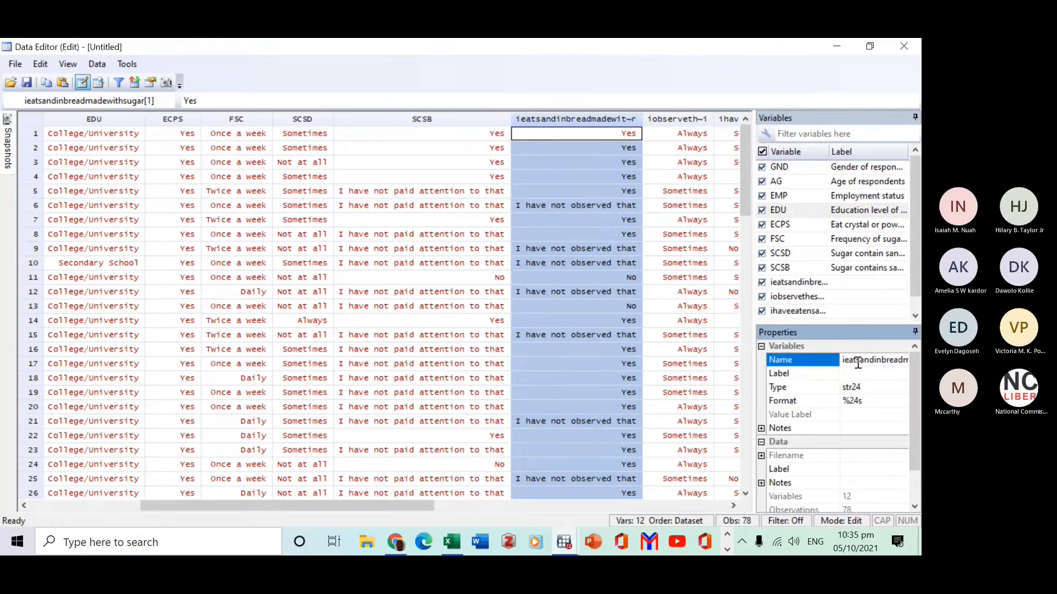
{"action": "key", "text": "End"}
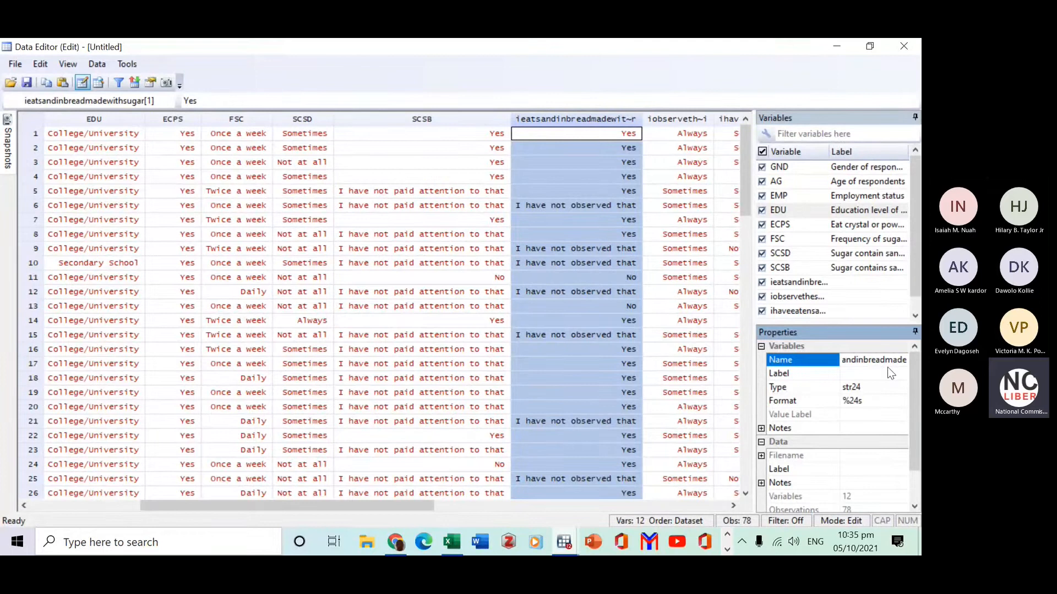
{"action": "key", "text": "ctrl+a"}
{"action": "key", "text": "BackSpace"}
{"action": "key", "text": "Caps_Lock"}
{"action": "type", "text": "ESBS"}
{"action": "key", "text": "Return"}
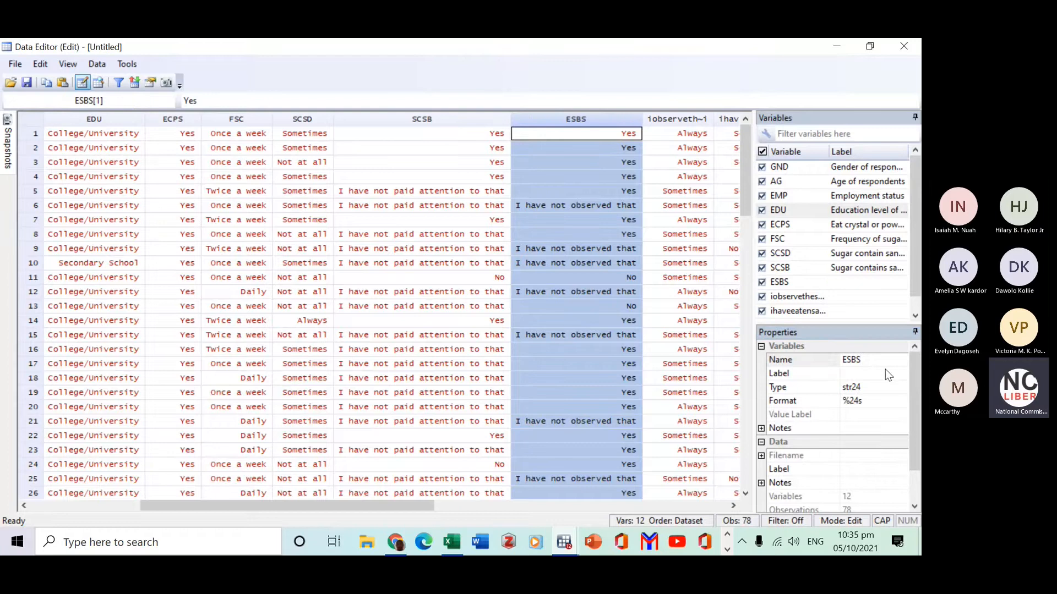
Label the ESBS variable "eat sand in bread with sugar".
{"action": "left_click", "coordinate": [863, 373]}
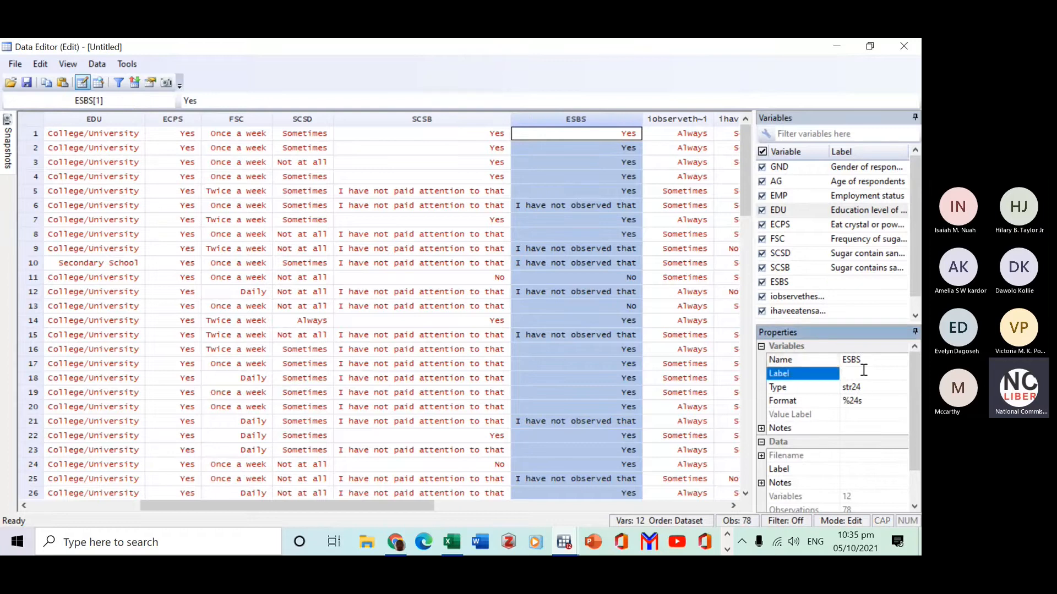
{"action": "type", "text": "eat"}
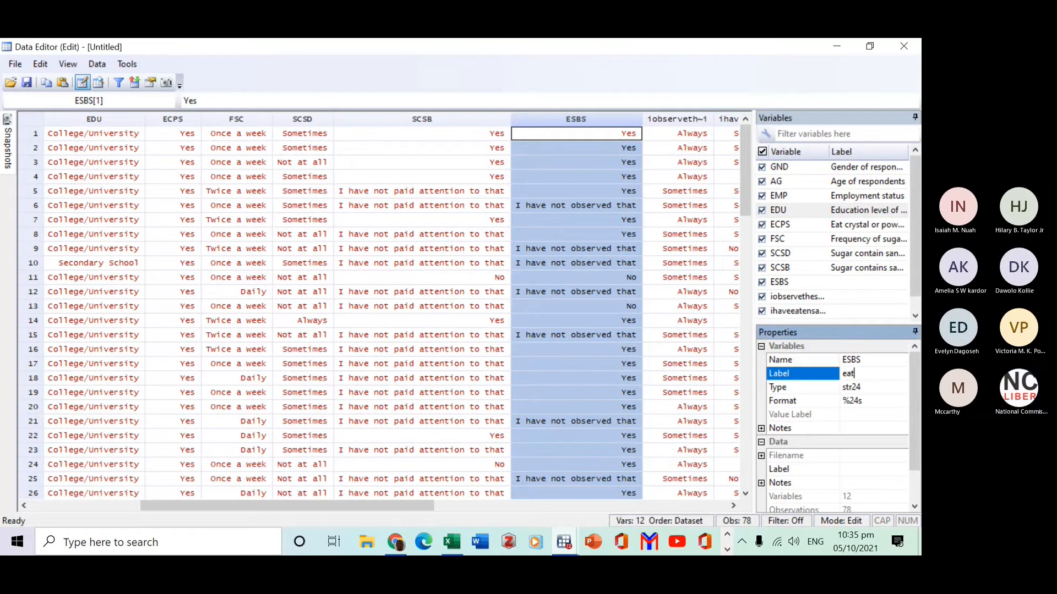
{"action": "type", "text": " sand"}
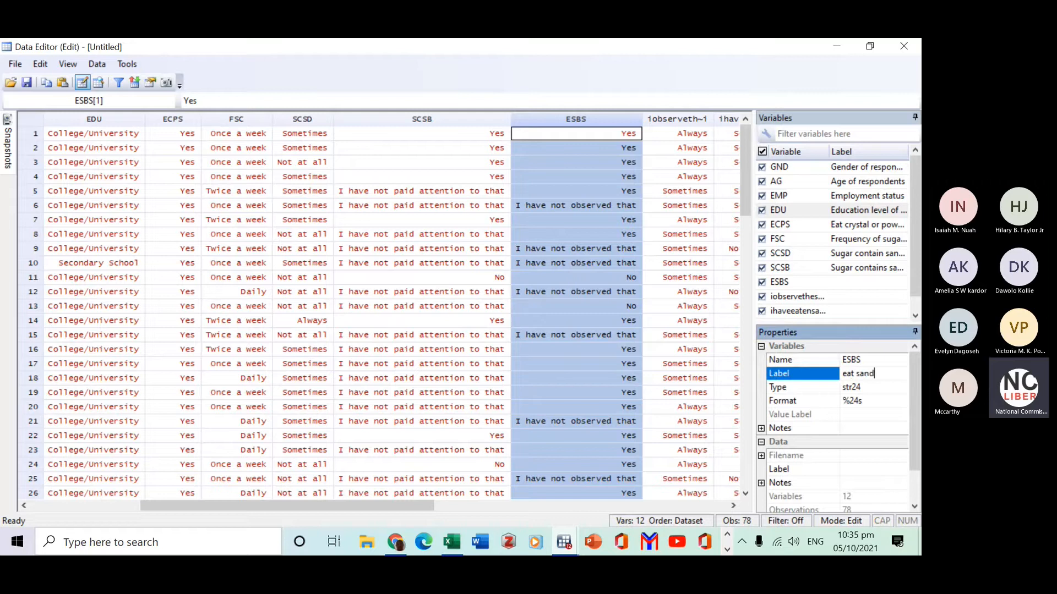
{"action": "type", "text": " in bread w"}
{"action": "type", "text": "ith suga"}
{"action": "type", "text": "r"}
{"action": "key", "text": "Return"}
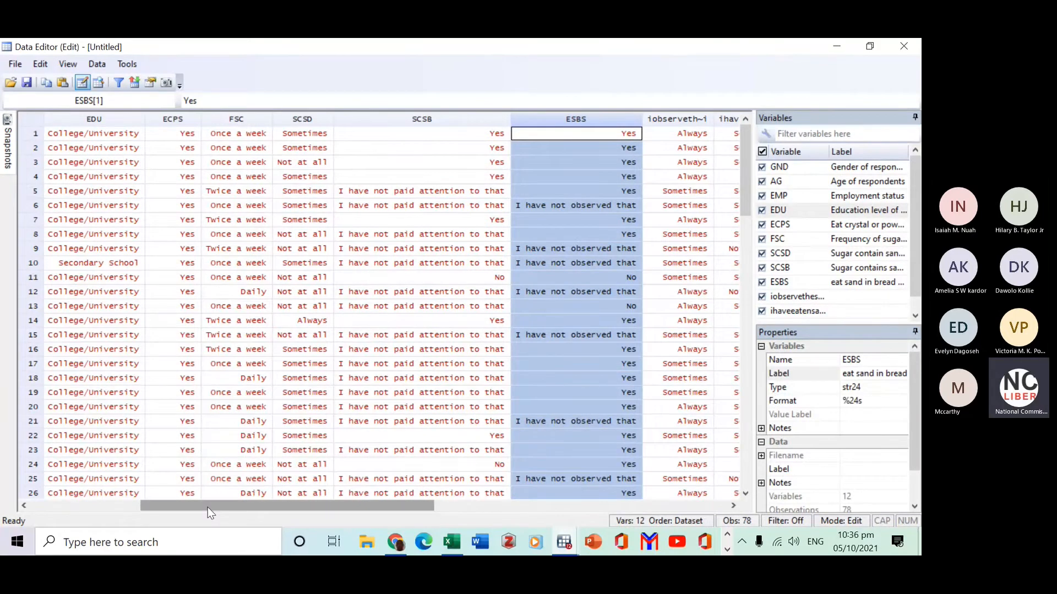
Rename the iobservethesuagrsoldonthemarketi variable to OSMO.
{"action": "left_click_drag", "start_coordinate": [207, 507], "coordinate": [369, 512]}
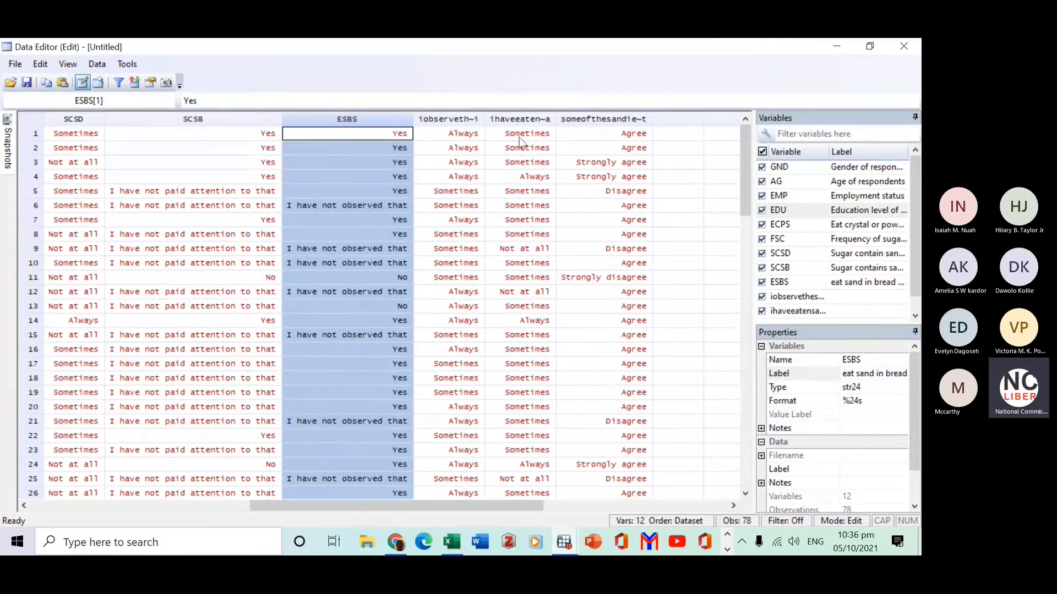
{"action": "left_click", "coordinate": [439, 119]}
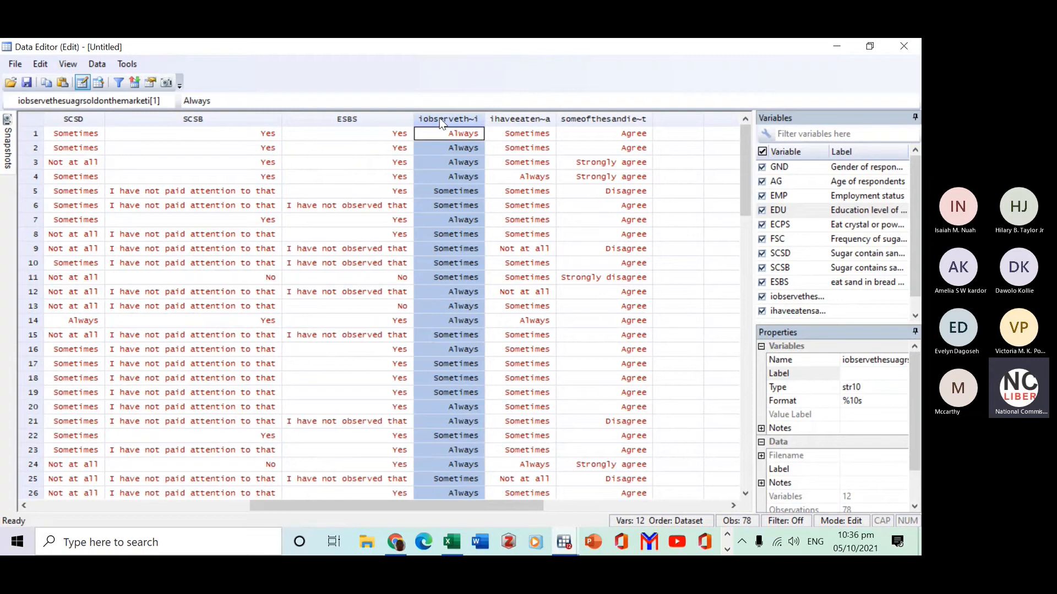
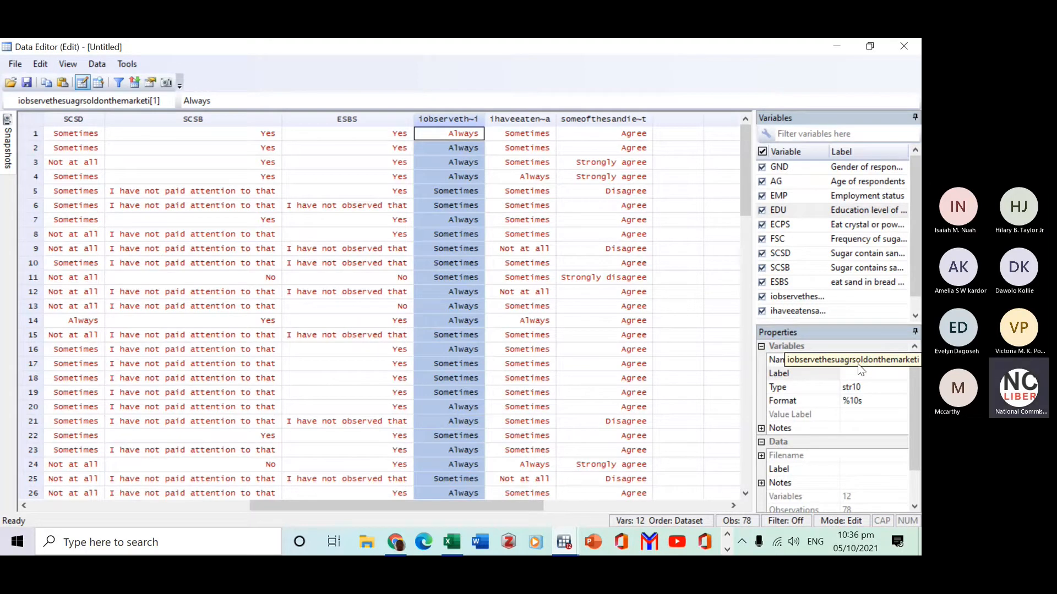
{"action": "left_click", "coordinate": [861, 364]}
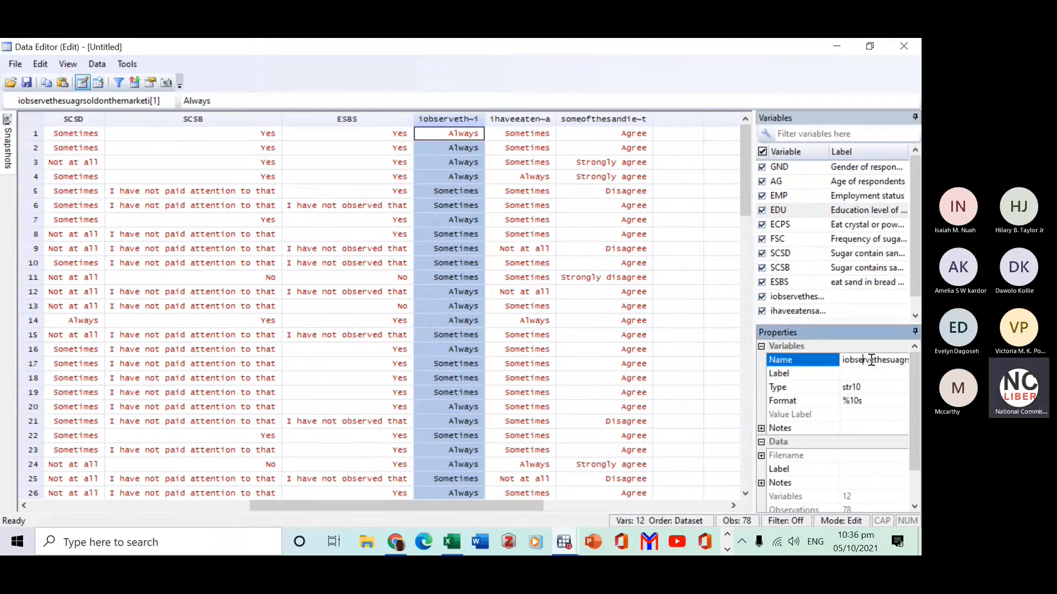
{"action": "key", "text": "Right"}
{"action": "key", "text": "Right"}
{"action": "key", "text": "Right"}
{"action": "key", "text": "Right"}
{"action": "key", "text": "Right"}
{"action": "key", "text": "Right"}
{"action": "key", "text": "Right"}
{"action": "key", "text": "Right"}
{"action": "key", "text": "Right"}
{"action": "key", "text": "Right"}
{"action": "key", "text": "Right"}
{"action": "key", "text": "Right"}
{"action": "key", "text": "Right"}
{"action": "key", "text": "Right"}
{"action": "key", "text": "Right"}
{"action": "key", "text": "Right"}
{"action": "key", "text": "Right"}
{"action": "key", "text": "Right"}
{"action": "key", "text": "Right"}
{"action": "key", "text": "Right"}
{"action": "key", "text": "Home"}
{"action": "key", "text": "Right"}
{"action": "key", "text": "Right"}
{"action": "key", "text": "Right"}
{"action": "key", "text": "Right"}
{"action": "key", "text": "Right"}
{"action": "key", "text": "Right"}
{"action": "key", "text": "Right"}
{"action": "key", "text": "Right"}
{"action": "key", "text": "Right"}
{"action": "key", "text": "Right"}
{"action": "key", "text": "Right"}
{"action": "key", "text": "Right"}
{"action": "key", "text": "Right"}
{"action": "key", "text": "Right"}
{"action": "key", "text": "Right"}
{"action": "key", "text": "Right"}
{"action": "key", "text": "Right"}
{"action": "key", "text": "Right"}
{"action": "key", "text": "Right"}
{"action": "key", "text": "Right"}
{"action": "key", "text": "Right"}
{"action": "key", "text": "Right"}
{"action": "key", "text": "Right"}
{"action": "key", "text": "Right"}
{"action": "key", "text": "Right"}
{"action": "key", "text": "Right"}
{"action": "key", "text": "Right"}
{"action": "key", "text": "Right"}
{"action": "key", "text": "Right"}
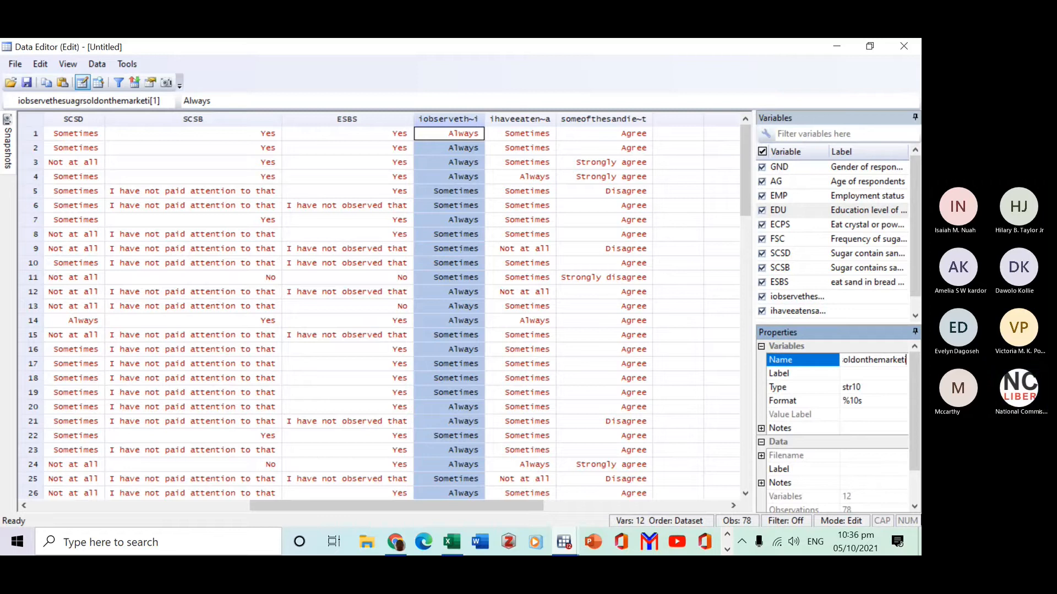
{"action": "key", "text": "BackSpace"}
{"action": "key", "text": "BackSpace"}
{"action": "key", "text": "BackSpace"}
{"action": "key", "text": "BackSpace"}
{"action": "key", "text": "BackSpace"}
{"action": "key", "text": "BackSpace"}
{"action": "key", "text": "BackSpace"}
{"action": "key", "text": "BackSpace"}
{"action": "key", "text": "BackSpace"}
{"action": "key", "text": "BackSpace"}
{"action": "key", "text": "BackSpace"}
{"action": "key", "text": "BackSpace"}
{"action": "key", "text": "BackSpace"}
{"action": "key", "text": "BackSpace"}
{"action": "key", "text": "BackSpace"}
{"action": "key", "text": "BackSpace"}
{"action": "key", "text": "BackSpace"}
{"action": "key", "text": "BackSpace"}
{"action": "key", "text": "BackSpace"}
{"action": "key", "text": "BackSpace"}
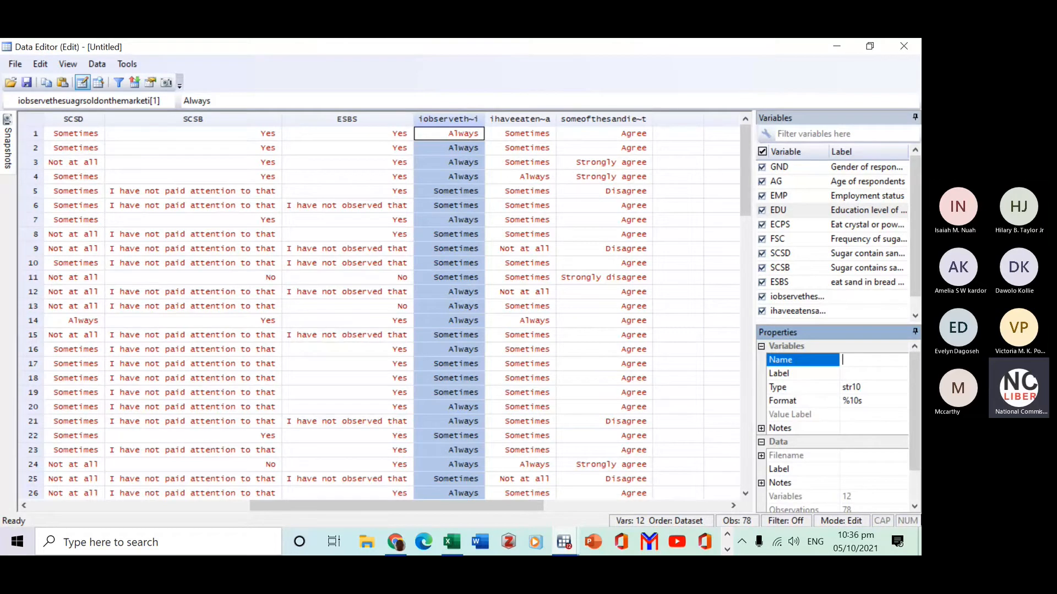
{"action": "key", "text": "Caps_Lock"}
{"action": "type", "text": "O"}
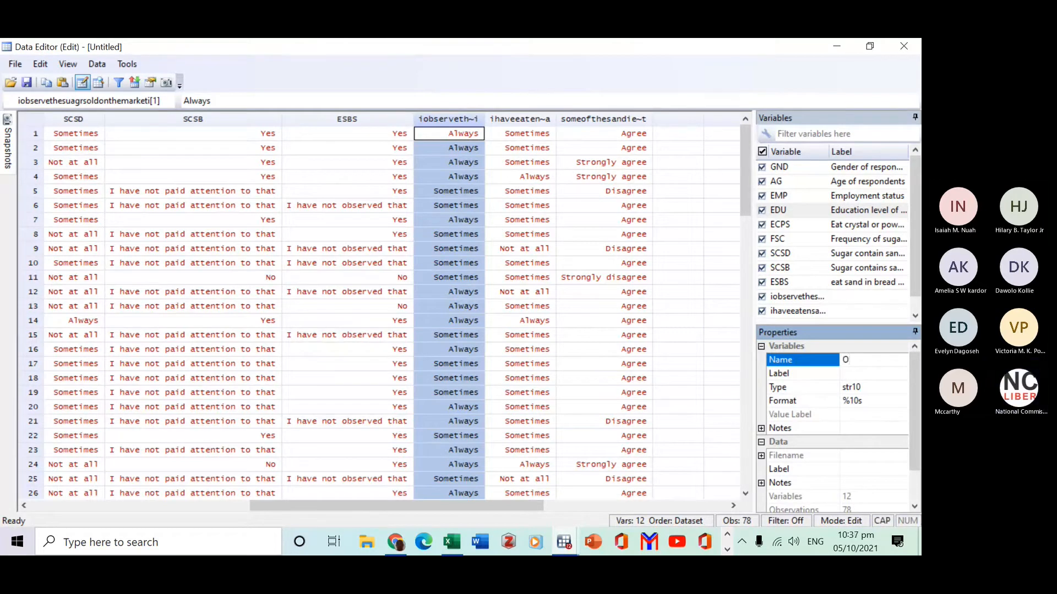
{"action": "type", "text": "SM"}
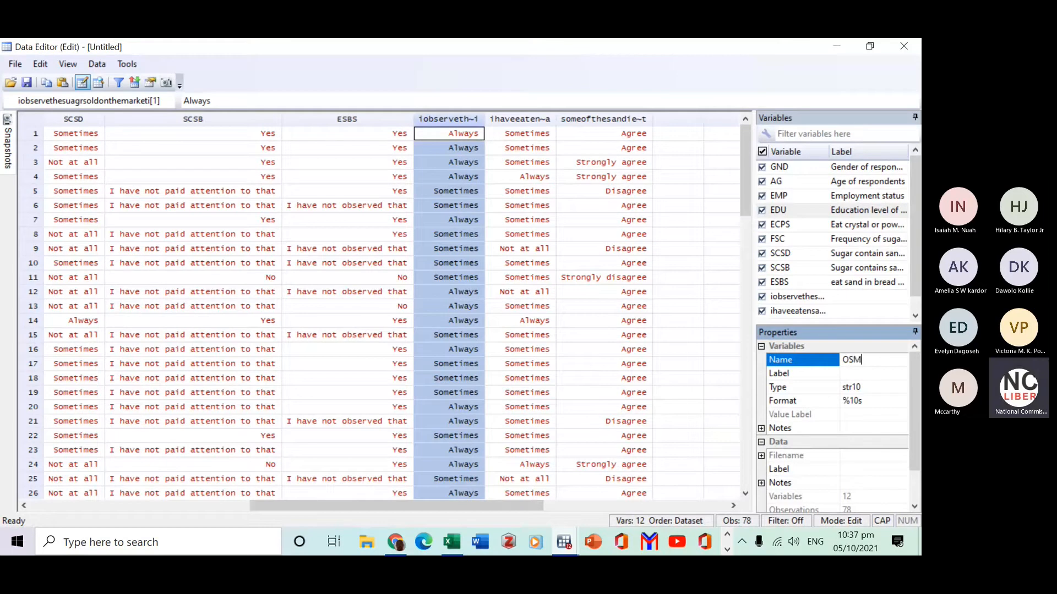
{"action": "type", "text": "O"}
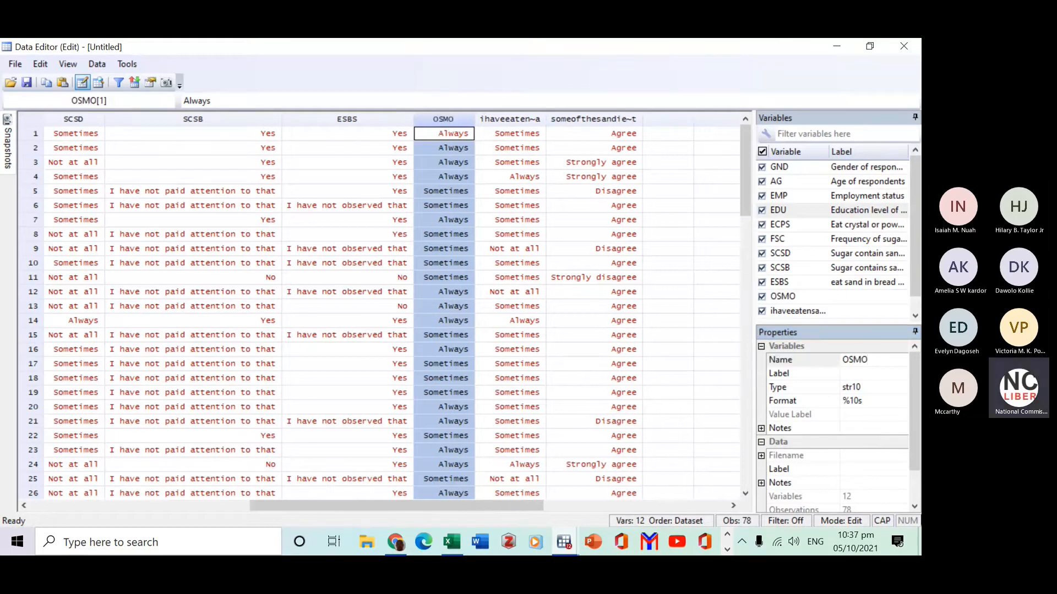
{"action": "key", "text": "Return"}
Label the OSMO variable with a description beginning "Observe sugar on the market".
{"action": "left_click", "coordinate": [859, 372]}
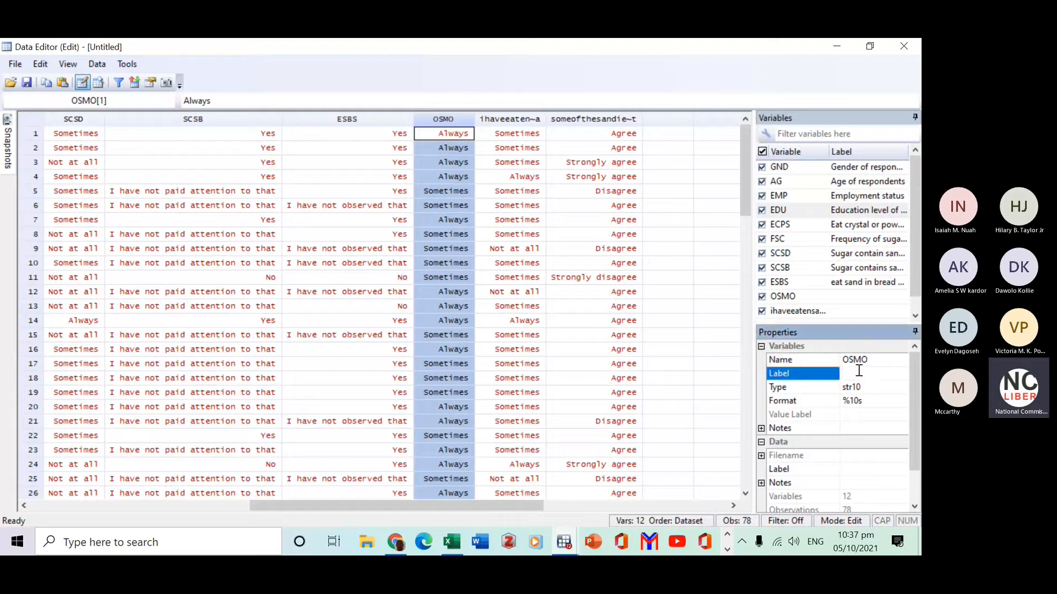
{"action": "type", "text": "Observ"}
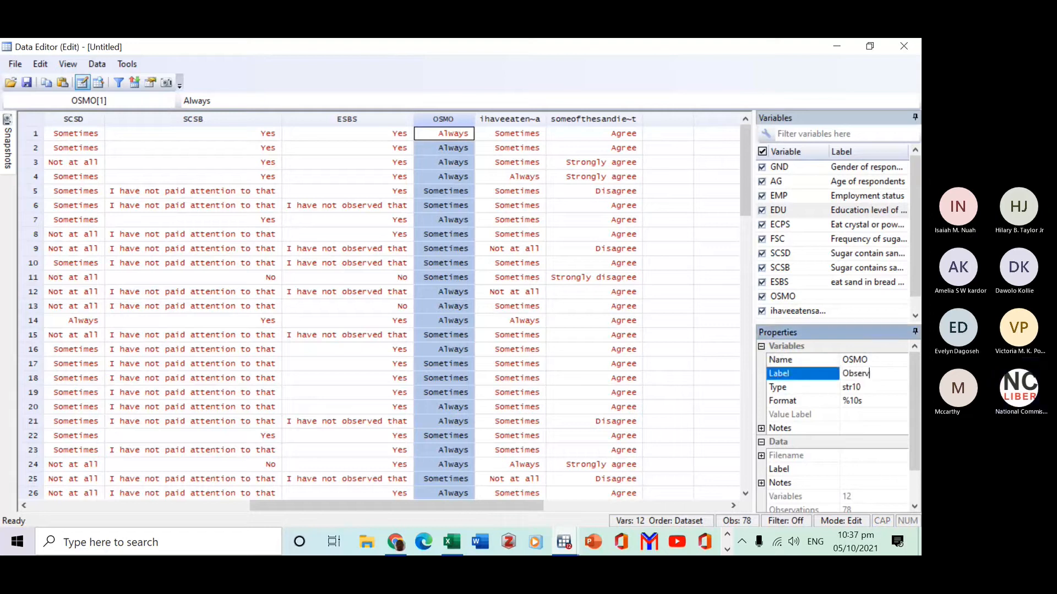
{"action": "type", "text": "e sugar on the"}
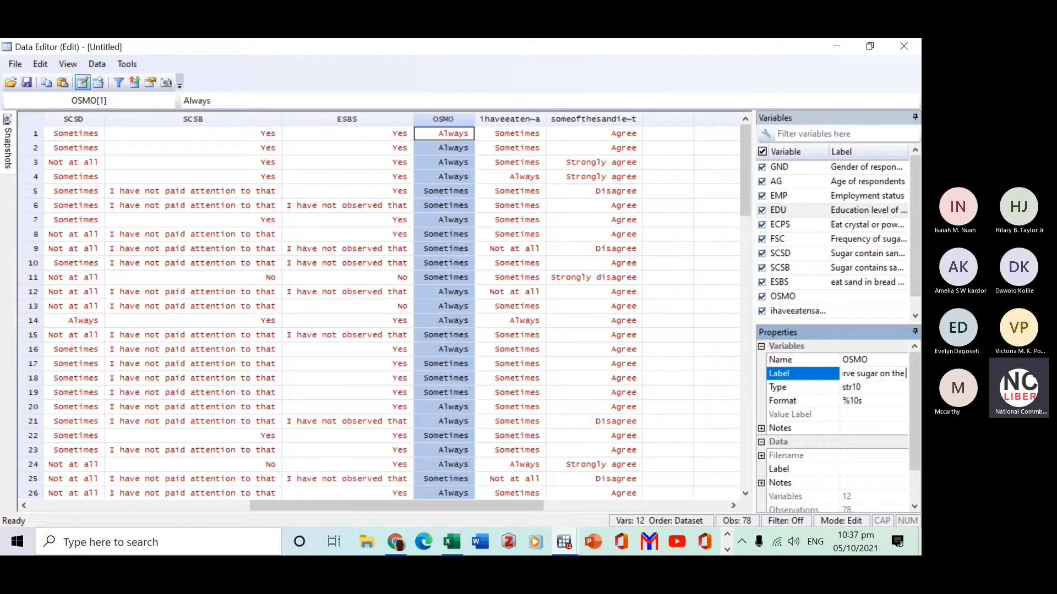
{"action": "type", "text": " market ope"}
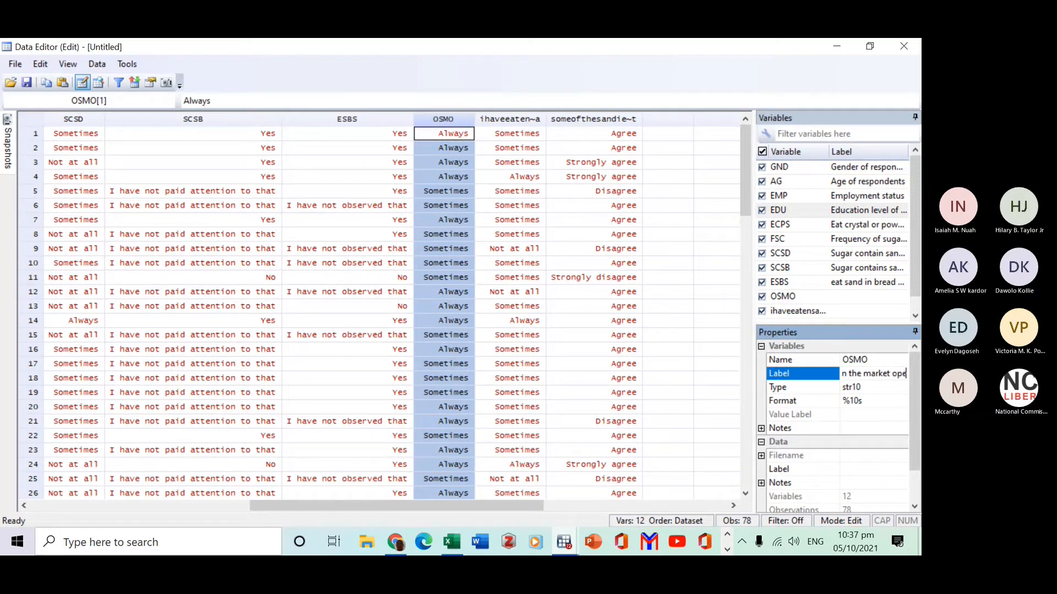
{"action": "key", "text": "Return"}
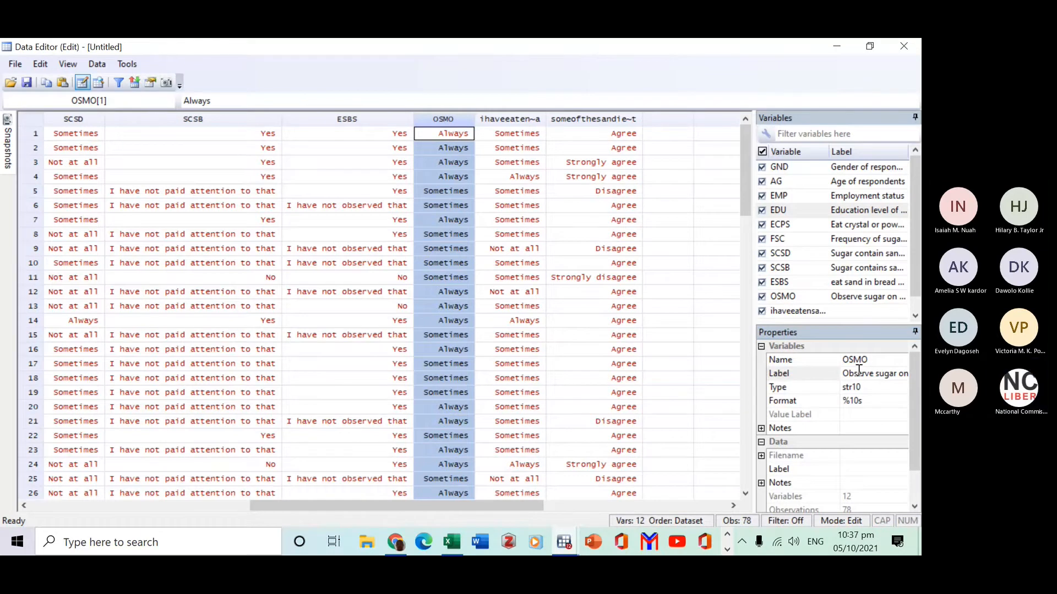
Select the ihaveeatensandinbreadsoldonthema variable's column.
{"action": "left_click_drag", "start_coordinate": [491, 503], "coordinate": [529, 504]}
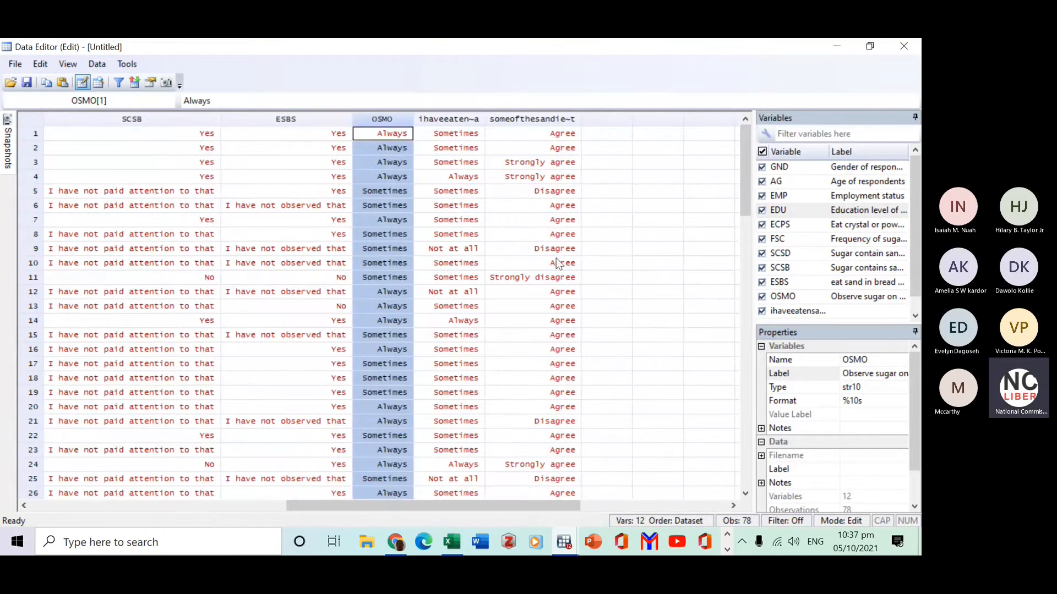
{"action": "left_click", "coordinate": [441, 120]}
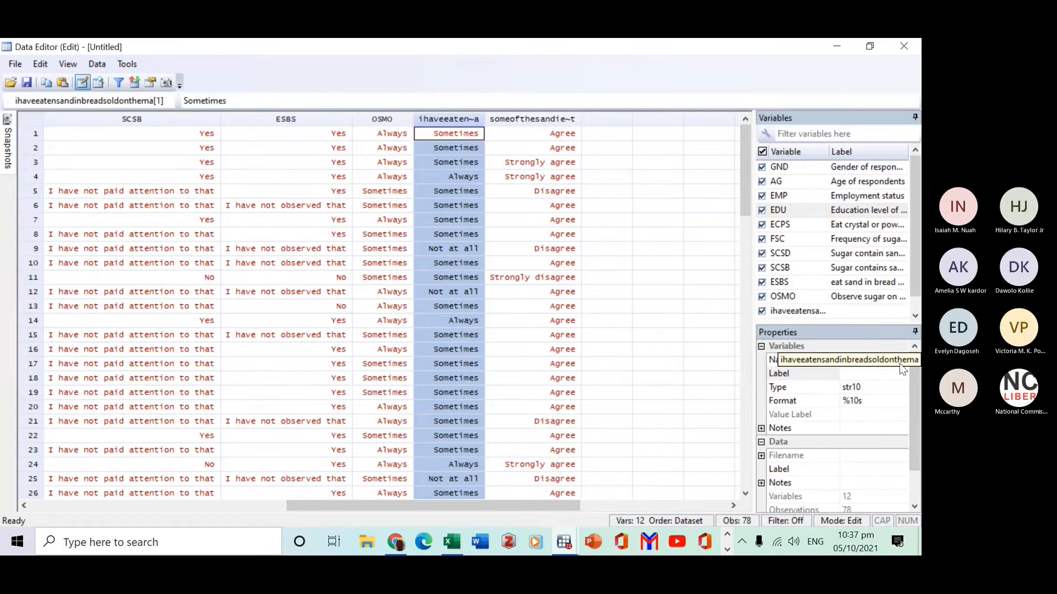
{"action": "left_click", "coordinate": [870, 359]}
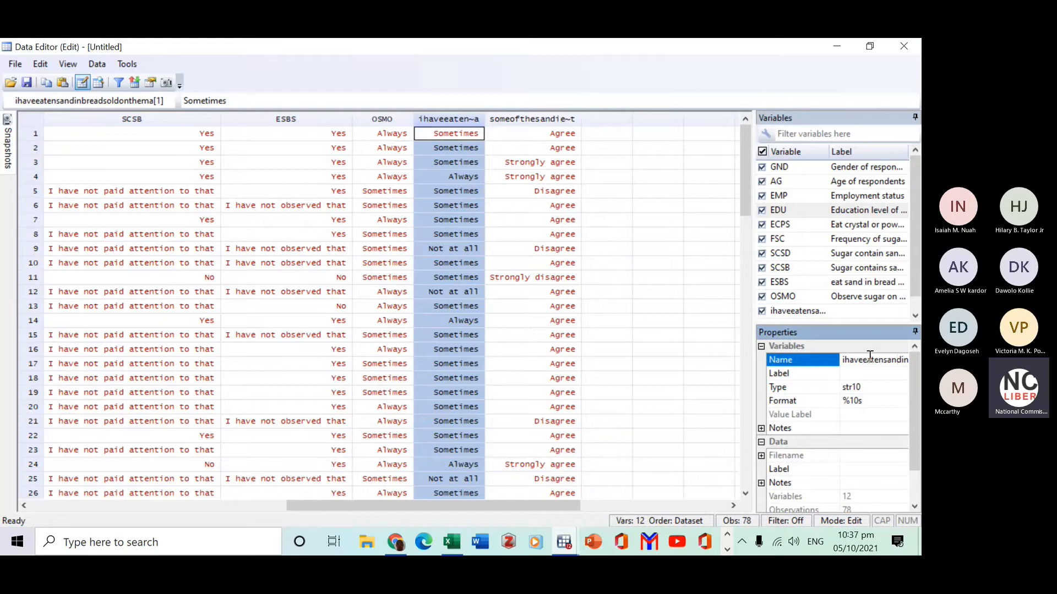
{"action": "key", "text": "Right"}
{"action": "key", "text": "Right"}
{"action": "key", "text": "Right"}
{"action": "key", "text": "Right"}
{"action": "key", "text": "Right"}
{"action": "key", "text": "Right"}
{"action": "key", "text": "Right"}
{"action": "key", "text": "Right"}
{"action": "key", "text": "Right"}
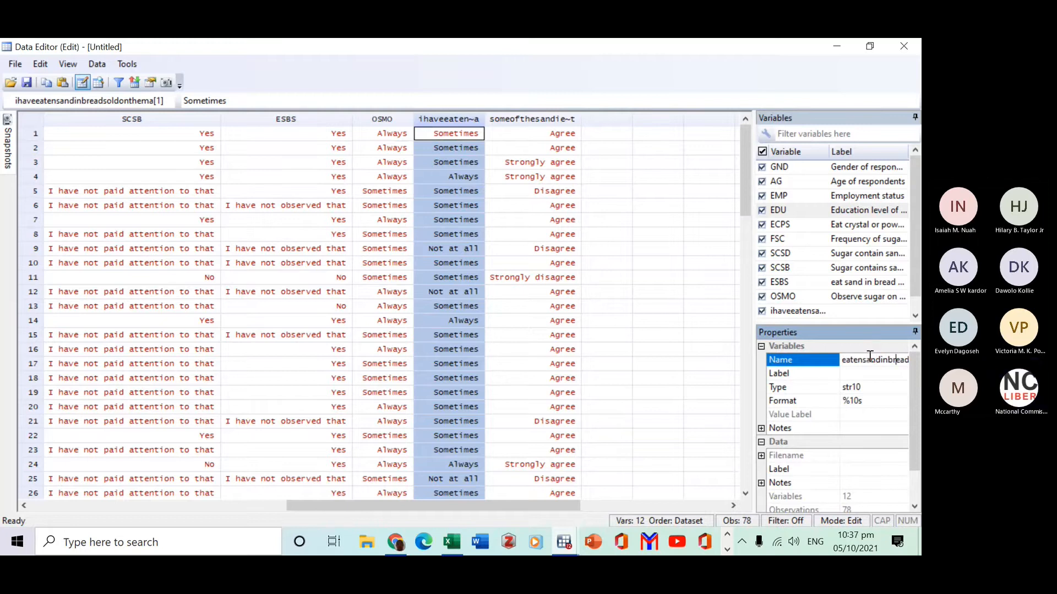
{"action": "key", "text": "Right"}
{"action": "key", "text": "Right"}
{"action": "key", "text": "Right"}
{"action": "key", "text": "Right"}
{"action": "key", "text": "Right"}
{"action": "key", "text": "Right"}
{"action": "key", "text": "Right"}
{"action": "key", "text": "Right"}
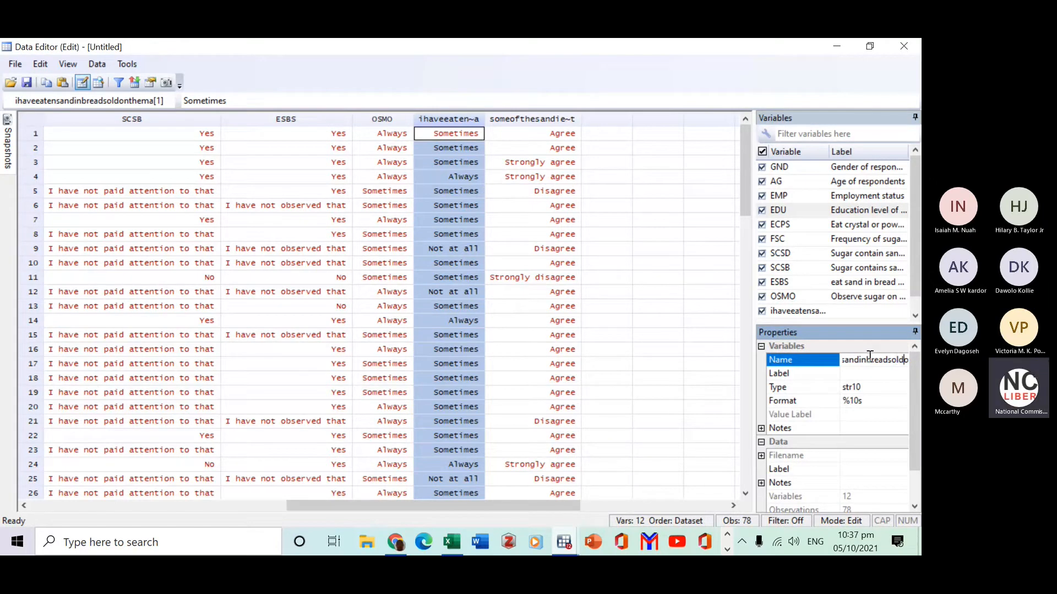
{"action": "key", "text": "Right"}
{"action": "key", "text": "Right"}
{"action": "key", "text": "Right"}
{"action": "key", "text": "Right"}
{"action": "key", "text": "Right"}
{"action": "key", "text": "Right"}
{"action": "key", "text": "Right"}
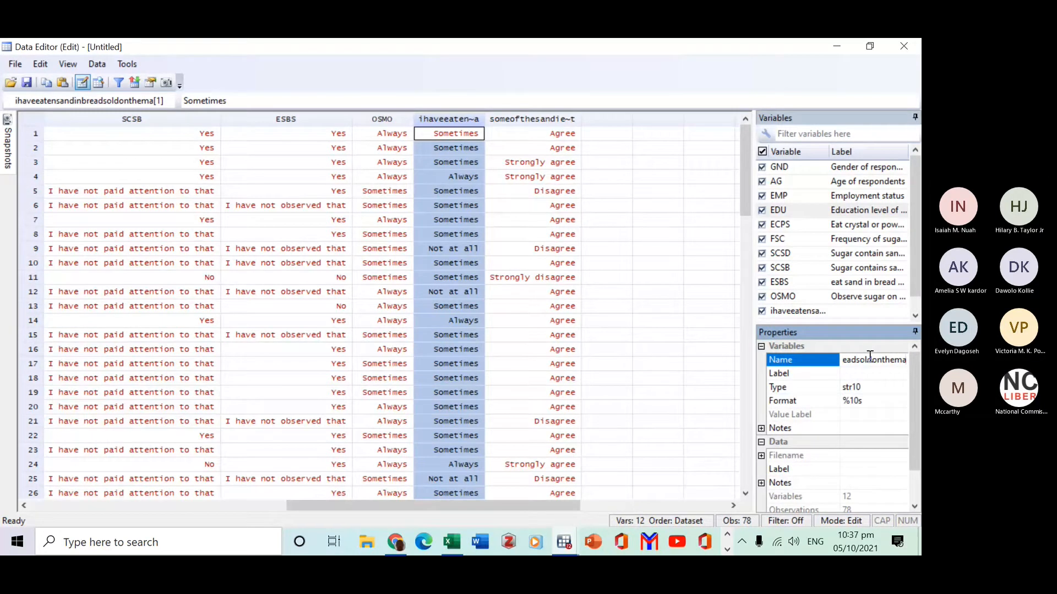
{"action": "key", "text": "BackSpace"}
{"action": "key", "text": "ctrl+a"}
{"action": "key", "text": "BackSpace"}
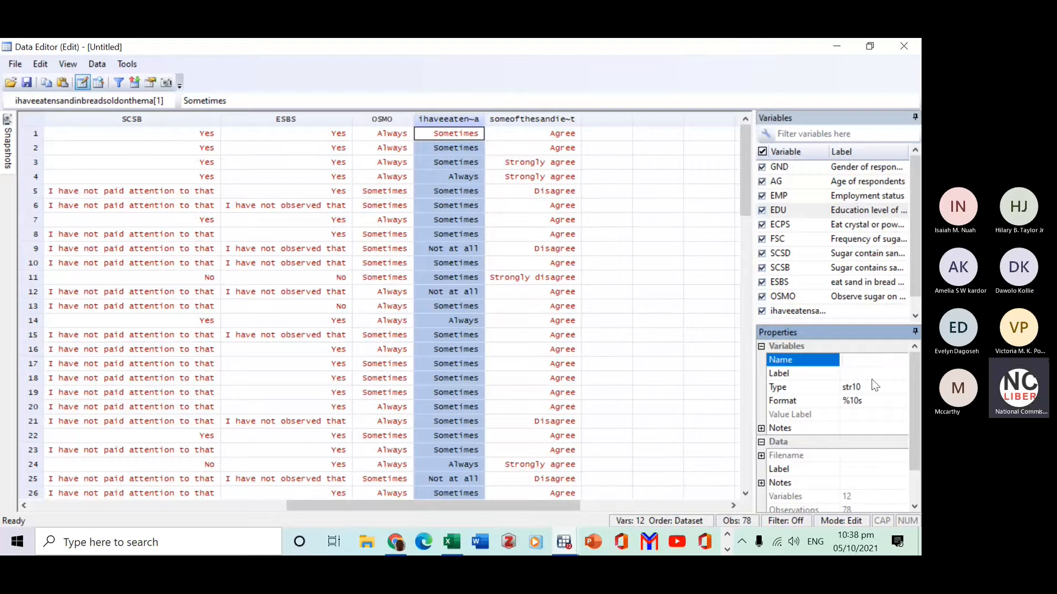
{"action": "left_click", "coordinate": [727, 550]}
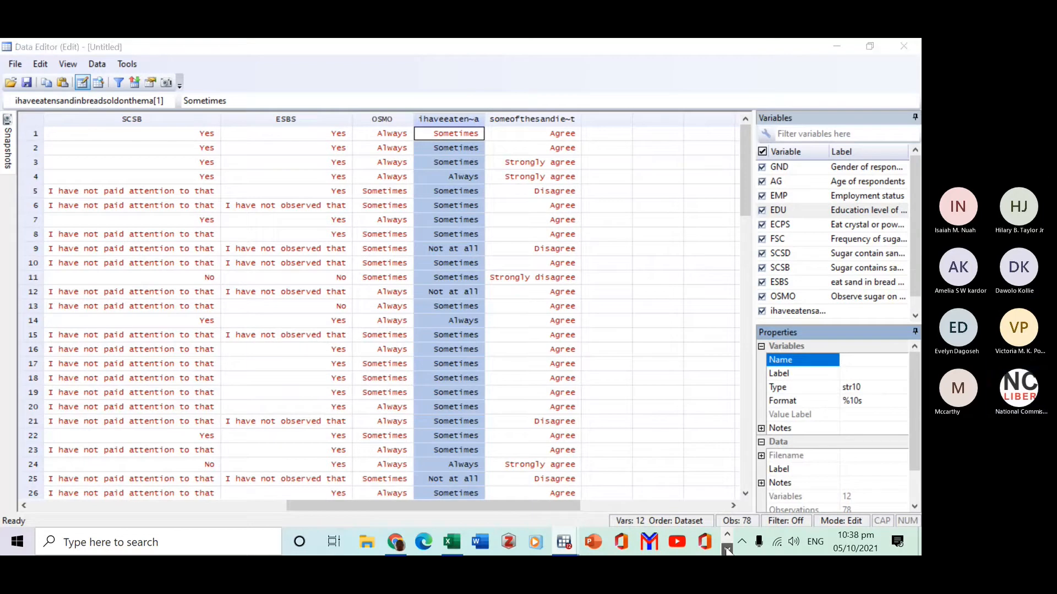
{"action": "left_click", "coordinate": [524, 325]}
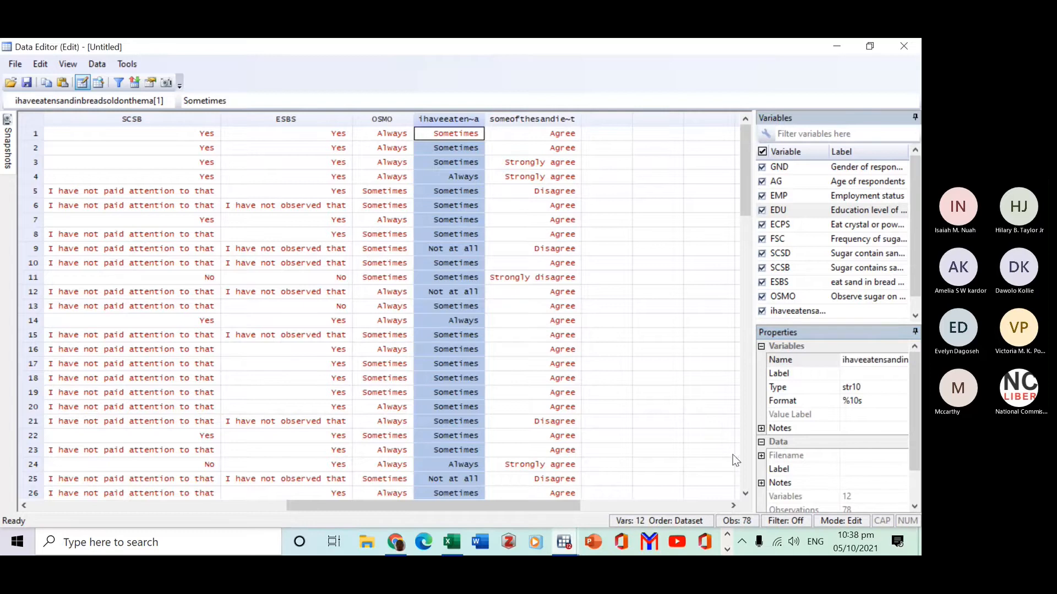
Switch to the Microsoft Teams meeting, admit the guest waiting in the lobby and check the attendee list.
{"action": "left_click", "coordinate": [726, 548]}
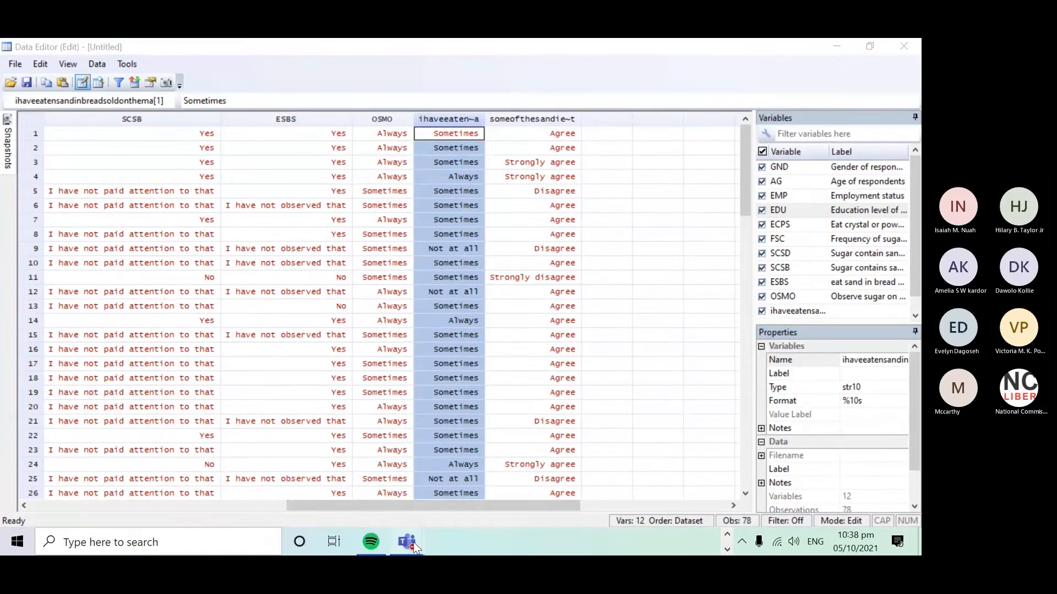
{"action": "mouse_move", "coordinate": [414, 543]}
{"action": "left_click", "coordinate": [484, 452]}
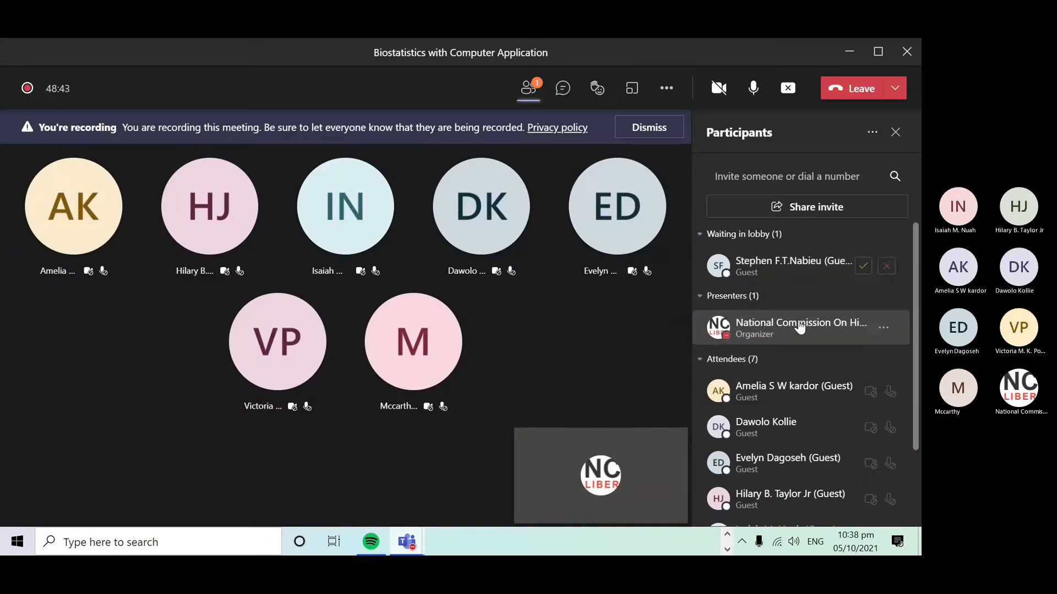
{"action": "left_click", "coordinate": [862, 267]}
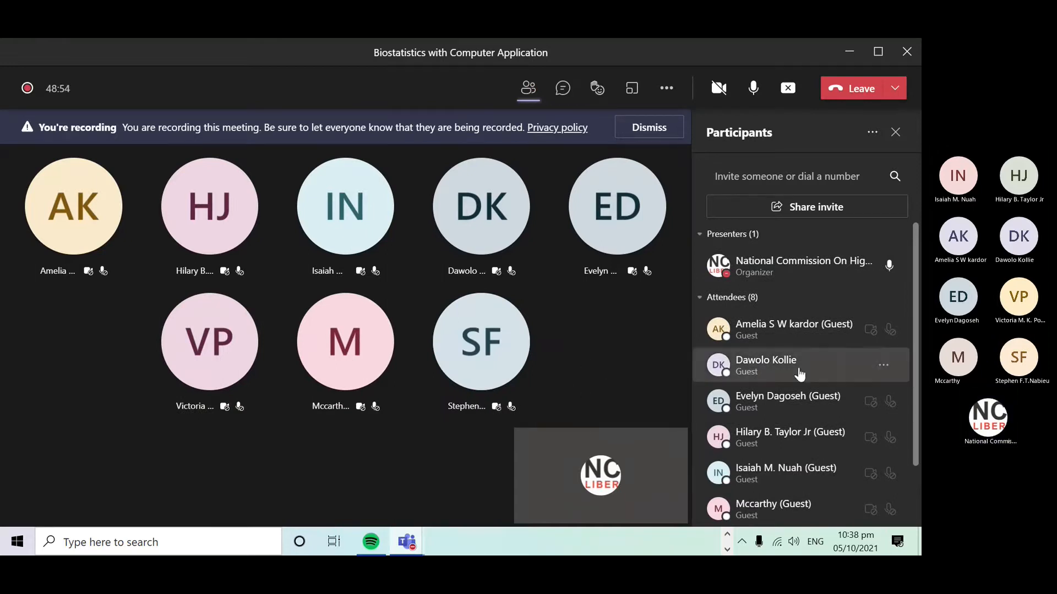
{"action": "scroll", "coordinate": [801, 368], "scroll_direction": "down", "scroll_amount": 2}
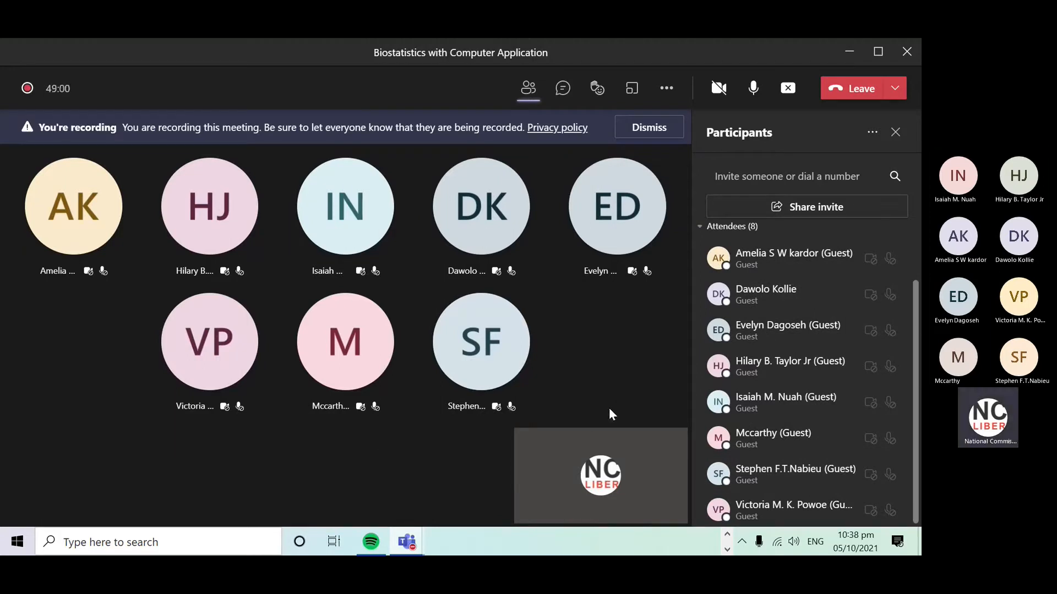
Switch back to Stata's Data Editor and rename the ihaveeatensandinbreadsoldonthema variable to ESBSM.
{"action": "left_click", "coordinate": [727, 549]}
{"action": "left_click", "coordinate": [726, 536]}
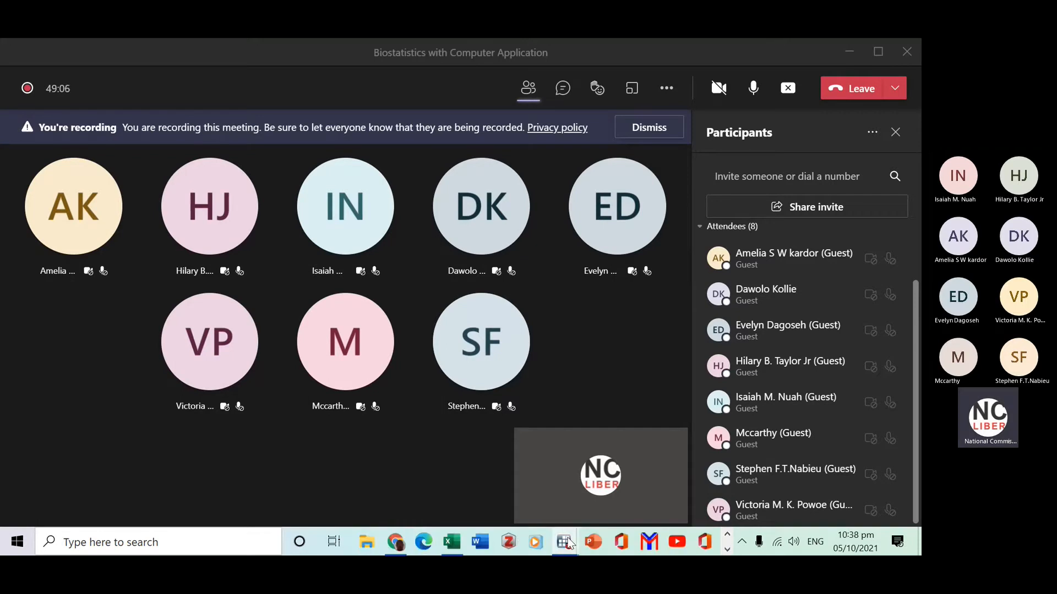
{"action": "mouse_move", "coordinate": [563, 542]}
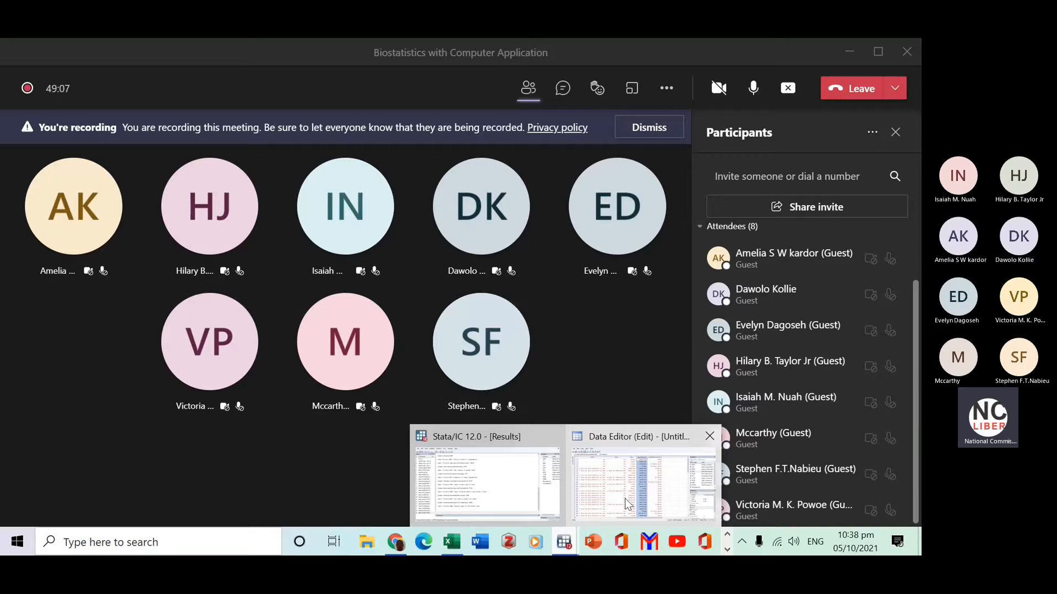
{"action": "left_click", "coordinate": [625, 498]}
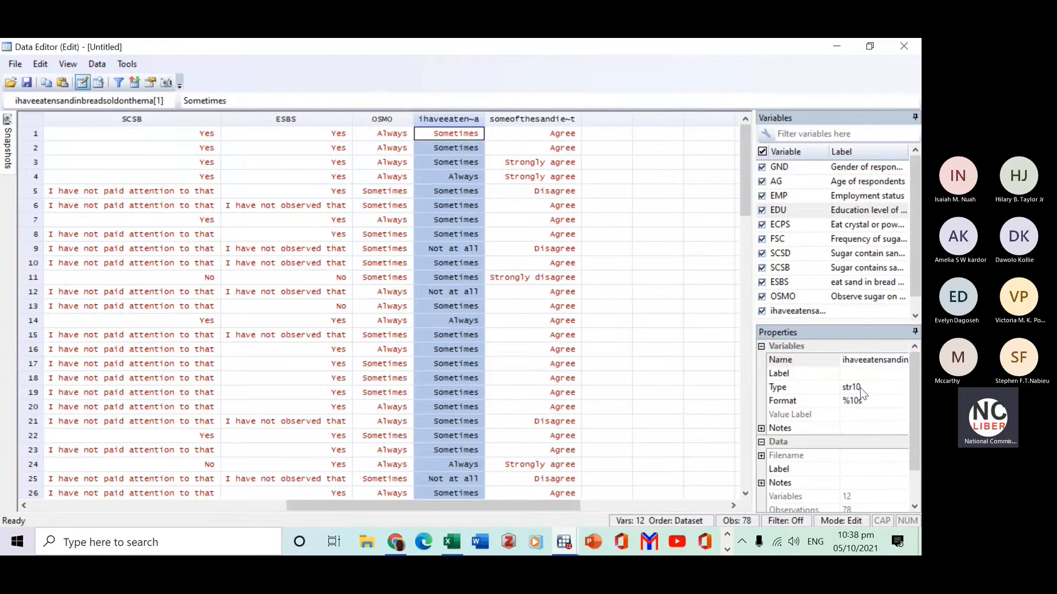
{"action": "left_click", "coordinate": [857, 361]}
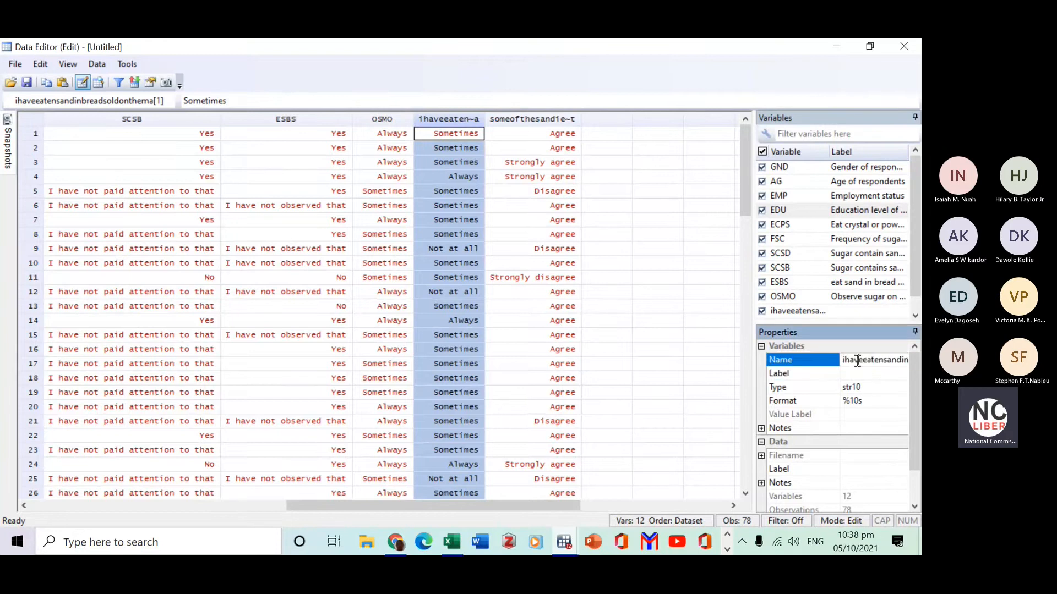
{"action": "key", "text": "BackSpace"}
{"action": "key", "text": "BackSpace"}
{"action": "key", "text": "BackSpace"}
{"action": "key", "text": "BackSpace"}
{"action": "key", "text": "BackSpace"}
{"action": "key", "text": "BackSpace"}
{"action": "key", "text": "BackSpace"}
{"action": "key", "text": "BackSpace"}
{"action": "key", "text": "BackSpace"}
{"action": "key", "text": "BackSpace"}
{"action": "key", "text": "BackSpace"}
{"action": "key", "text": "BackSpace"}
{"action": "key", "text": "BackSpace"}
{"action": "key", "text": "BackSpace"}
{"action": "key", "text": "BackSpace"}
{"action": "key", "text": "BackSpace"}
{"action": "key", "text": "BackSpace"}
{"action": "key", "text": "BackSpace"}
{"action": "key", "text": "BackSpace"}
{"action": "key", "text": "BackSpace"}
{"action": "key", "text": "BackSpace"}
{"action": "key", "text": "BackSpace"}
{"action": "key", "text": "BackSpace"}
{"action": "key", "text": "BackSpace"}
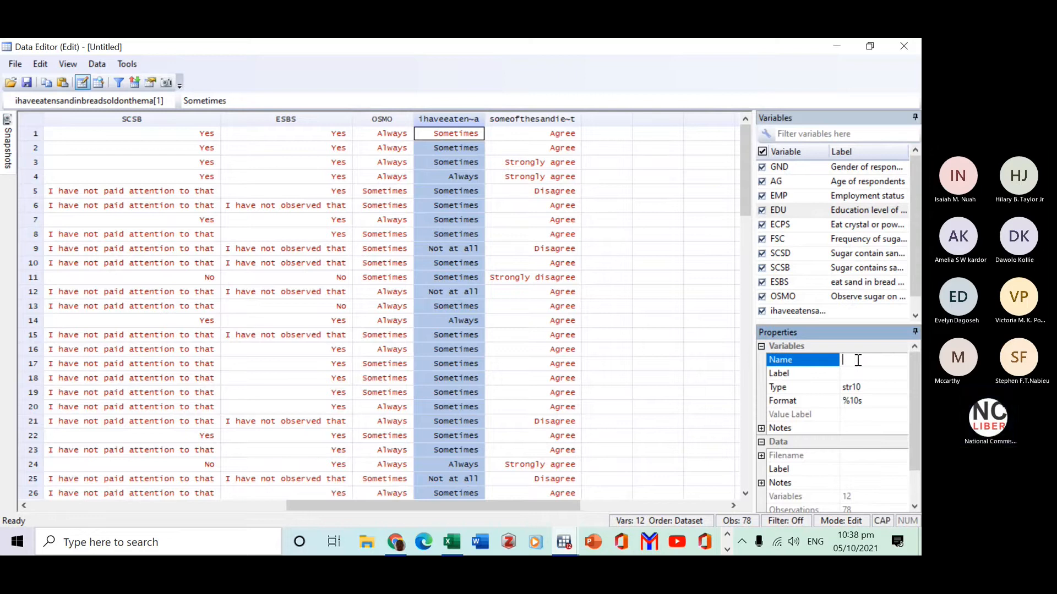
{"action": "type", "text": "E"}
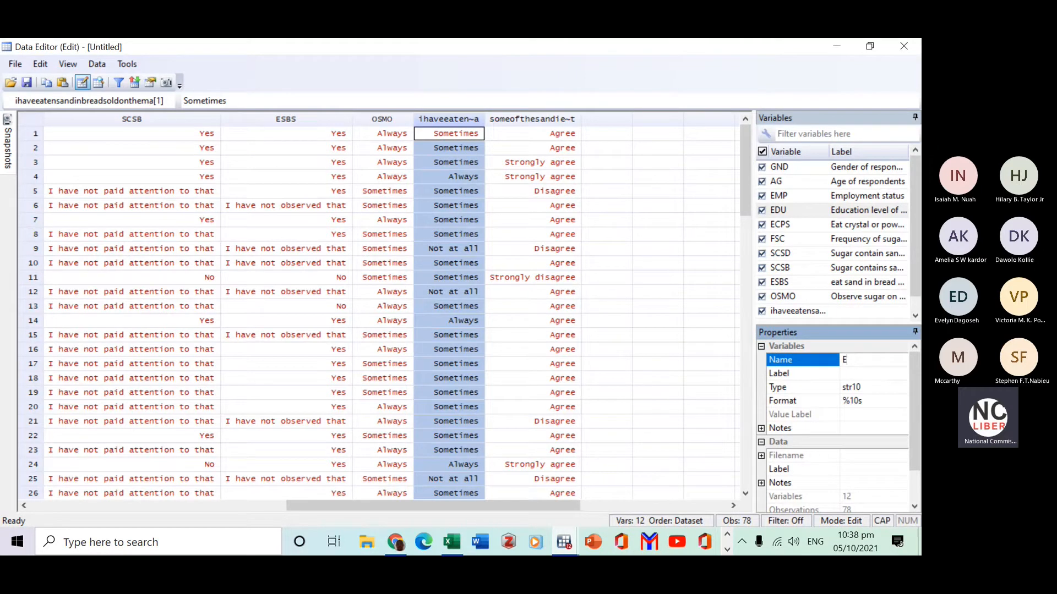
{"action": "type", "text": "SB"}
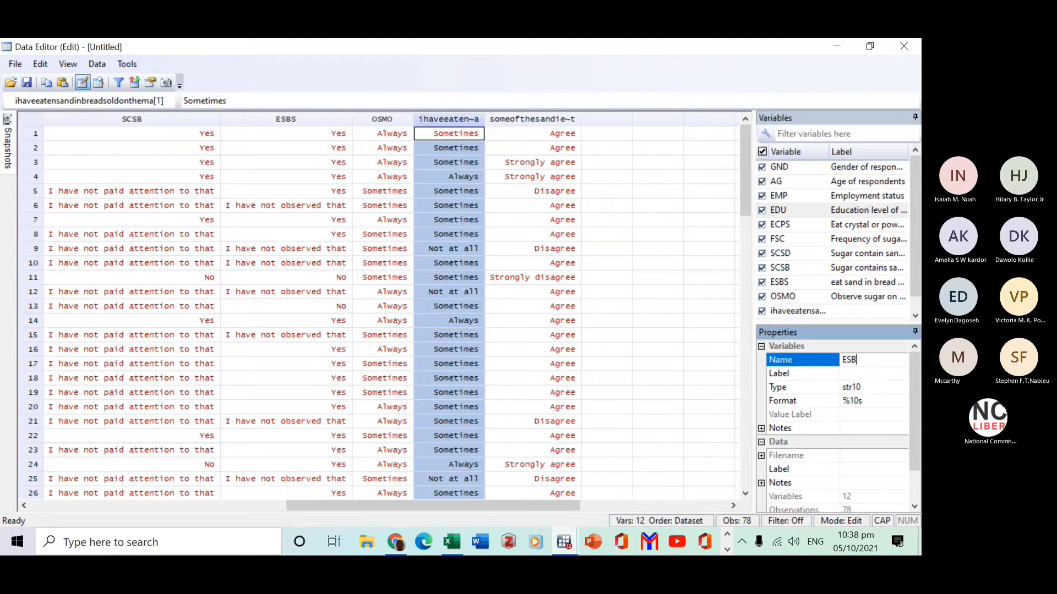
{"action": "type", "text": "SM"}
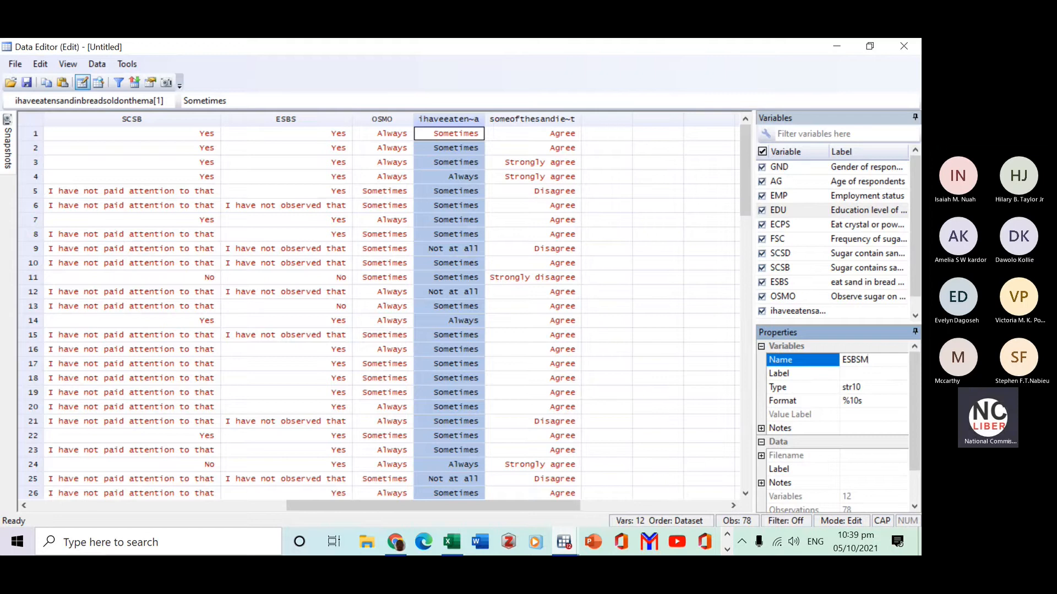
{"action": "key", "text": "Return"}
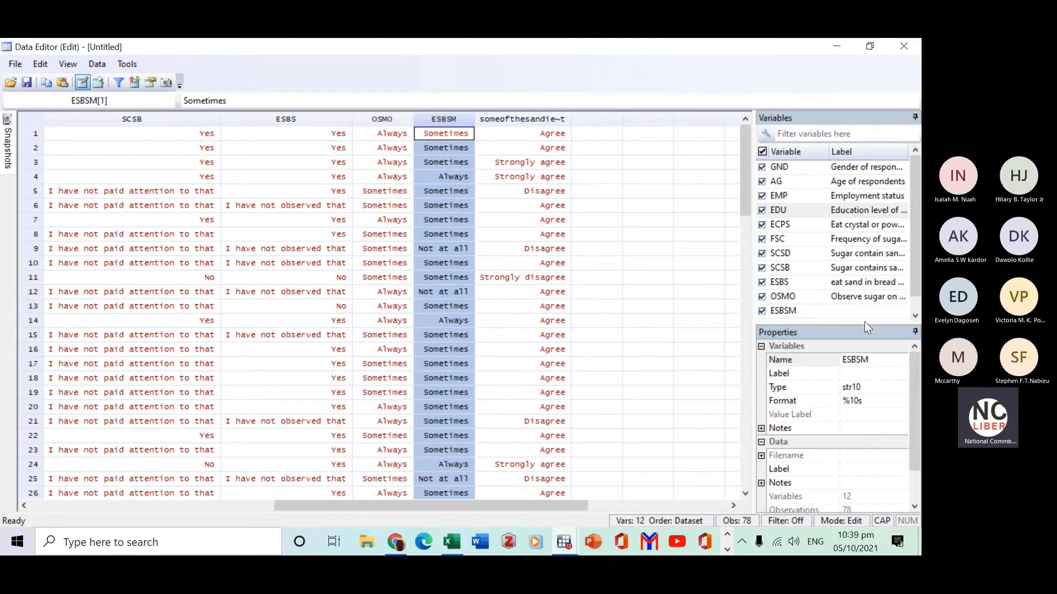
Label the ESBSM variable "Eat sand in bread sold on the market".
{"action": "left_click", "coordinate": [860, 373]}
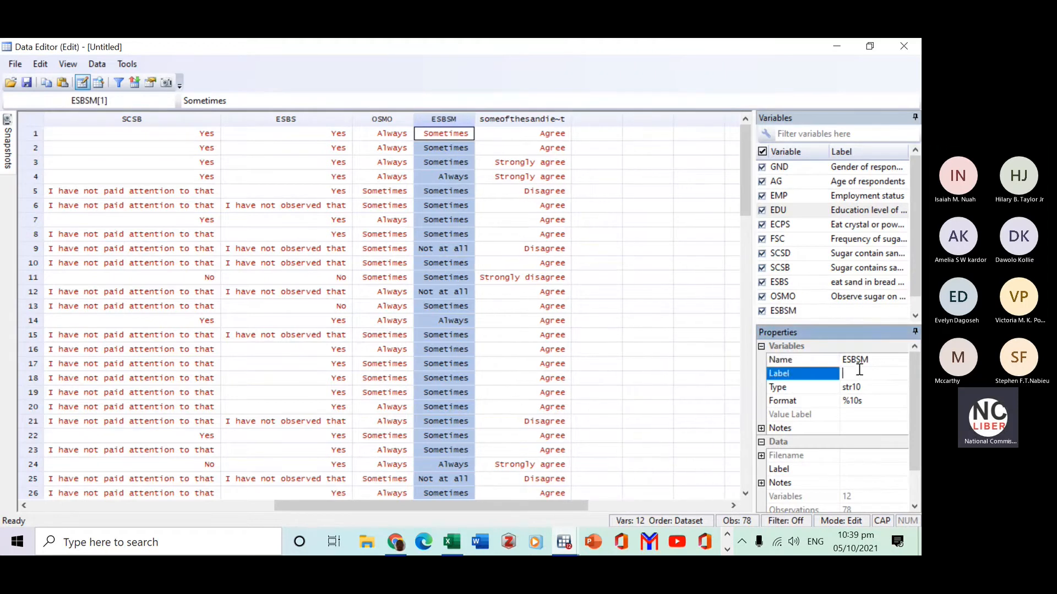
{"action": "type", "text": "Eat san"}
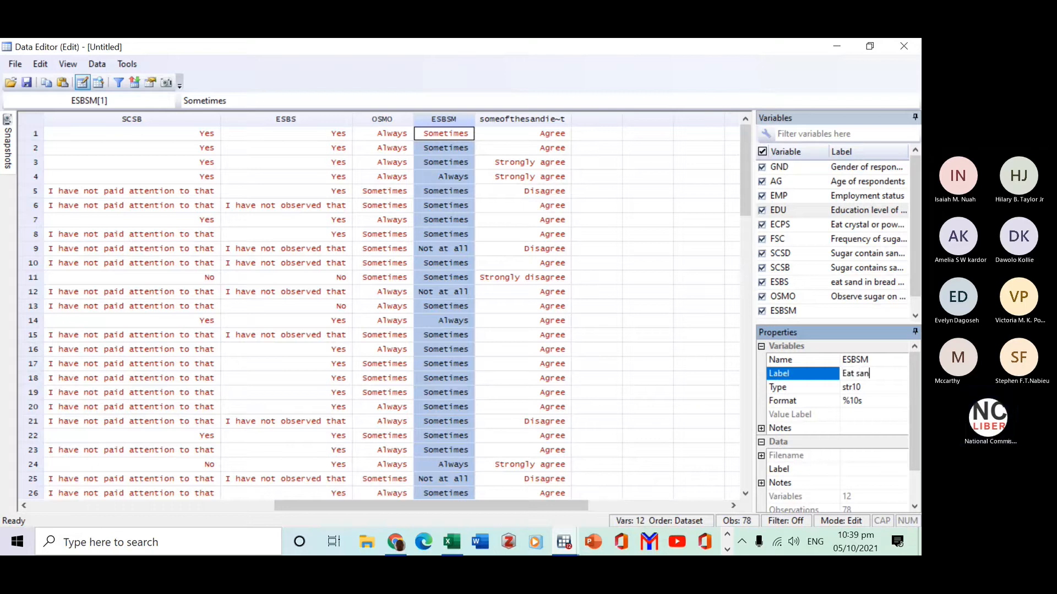
{"action": "type", "text": "d in bread so"}
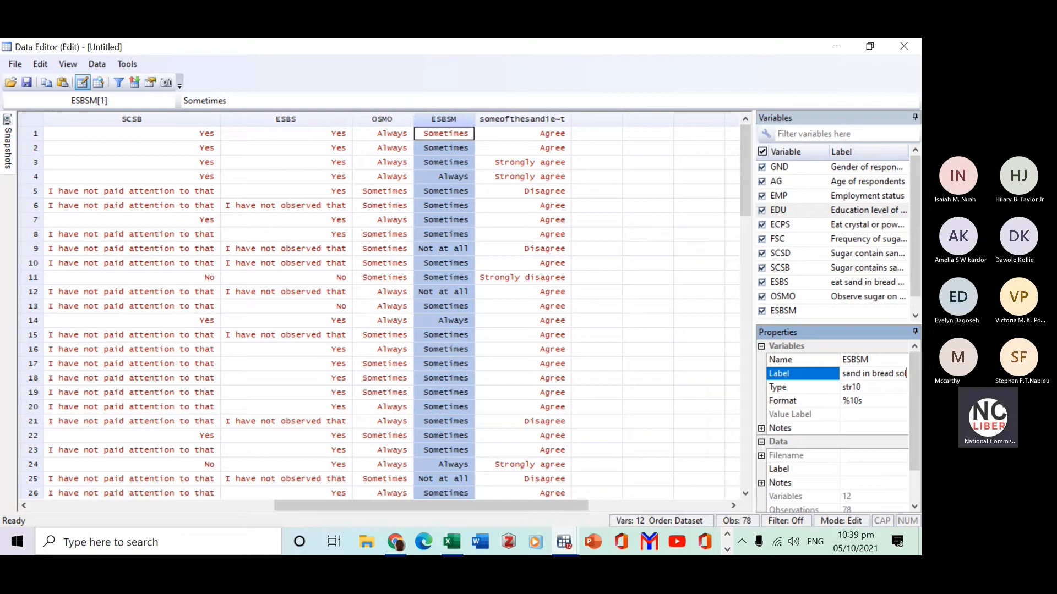
{"action": "type", "text": "ld on the marke"}
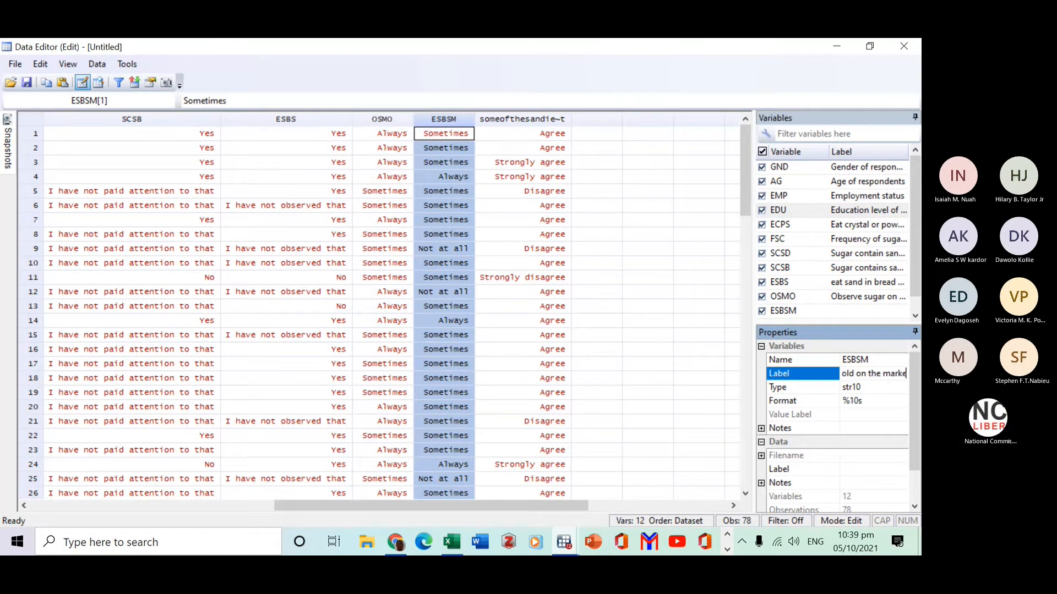
{"action": "type", "text": "t"}
{"action": "key", "text": "Return"}
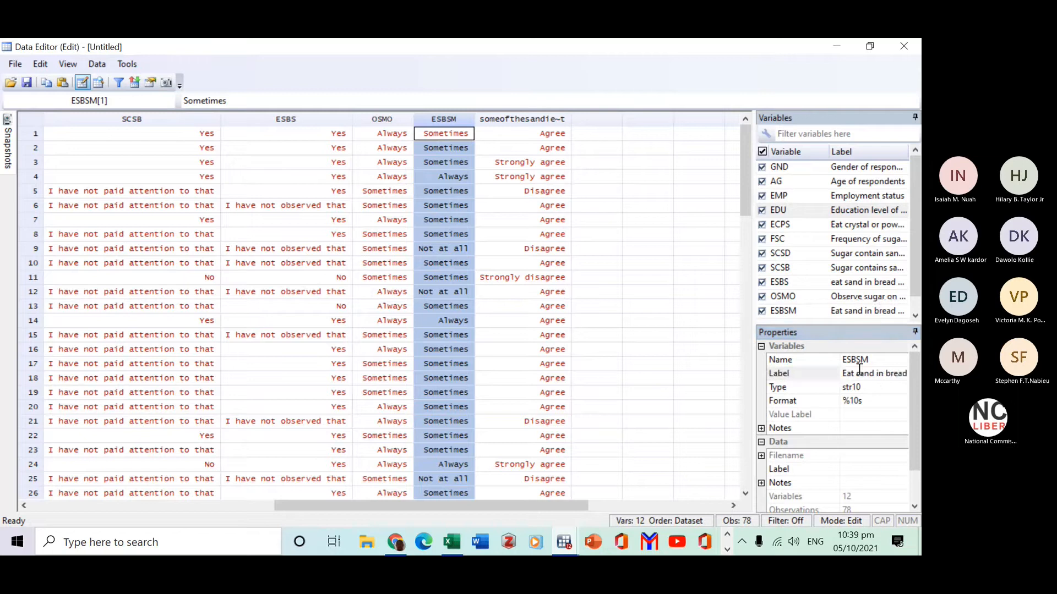
Rename the someofthesandieatinbreadisduetot variable to SSDD.
{"action": "left_click", "coordinate": [520, 119]}
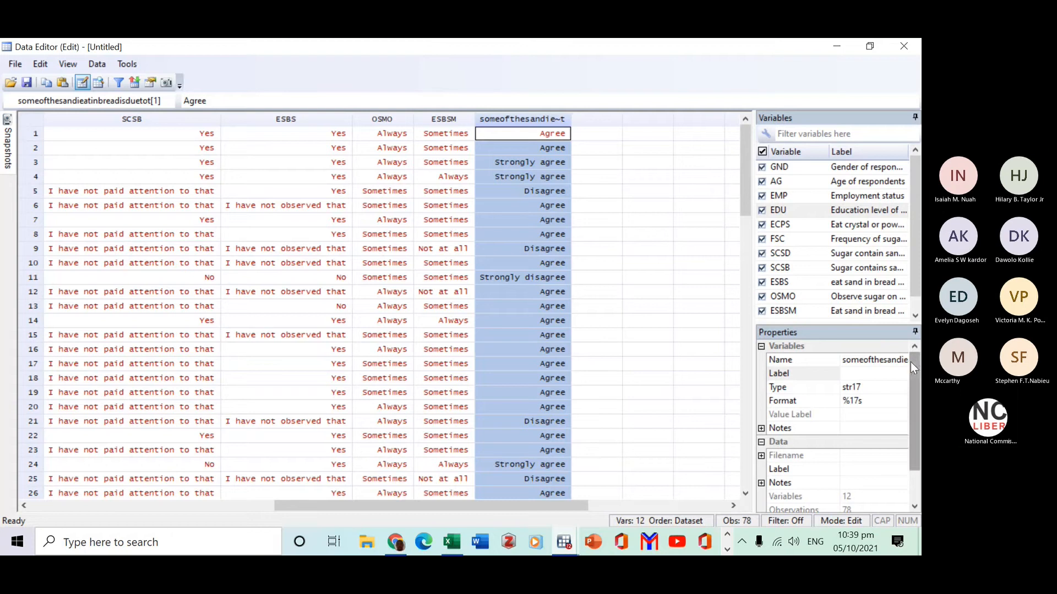
{"action": "left_click", "coordinate": [867, 361]}
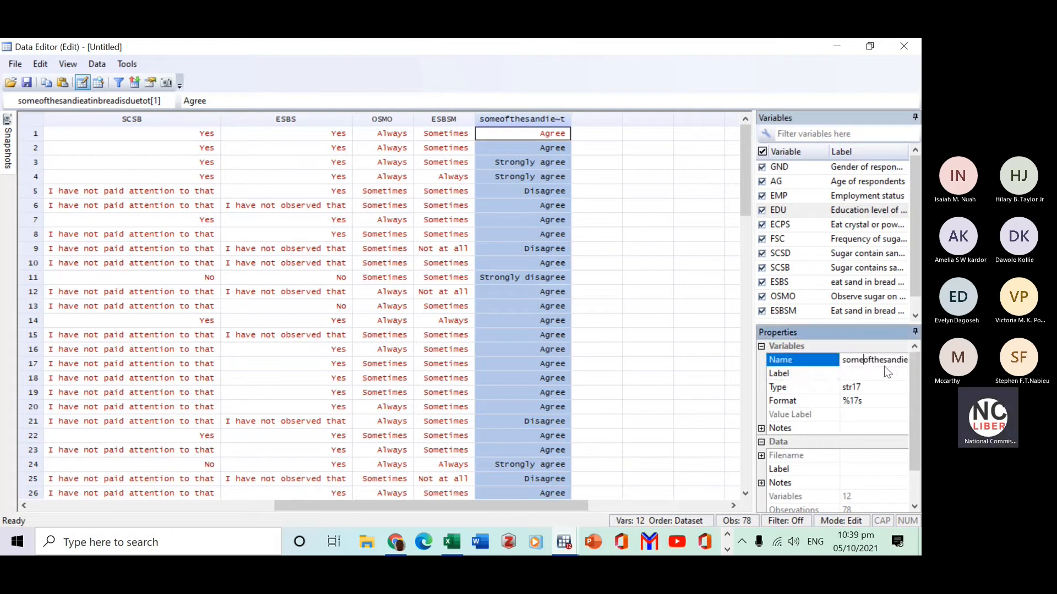
{"action": "key", "text": "End"}
{"action": "type", "text": "San"}
{"action": "key", "text": "BackSpace"}
{"action": "key", "text": "BackSpace"}
{"action": "type", "text": "A"}
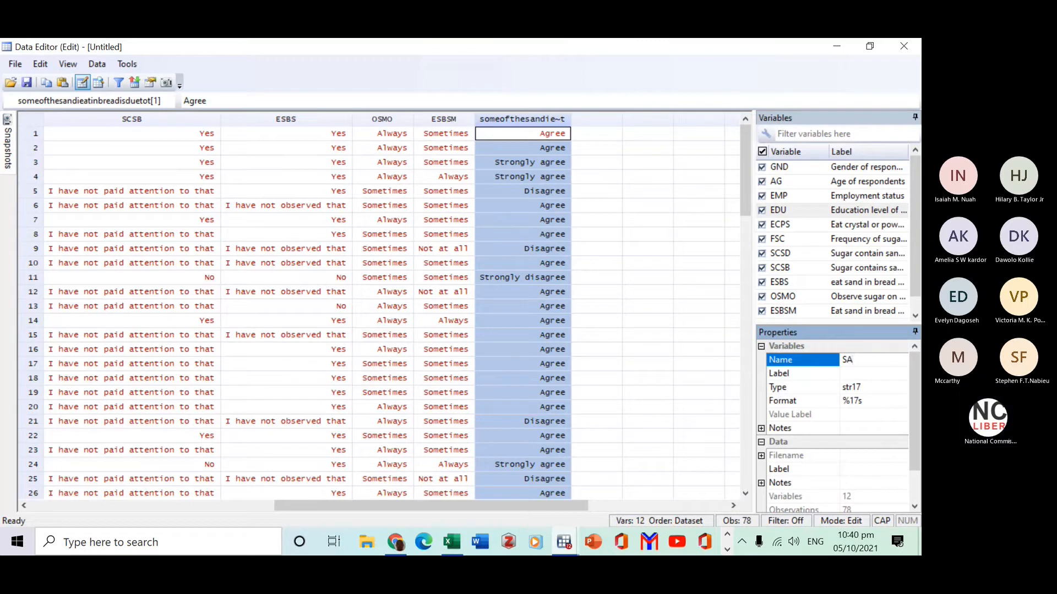
{"action": "key", "text": "BackSpace"}
{"action": "type", "text": "SDD"}
{"action": "key", "text": "Return"}
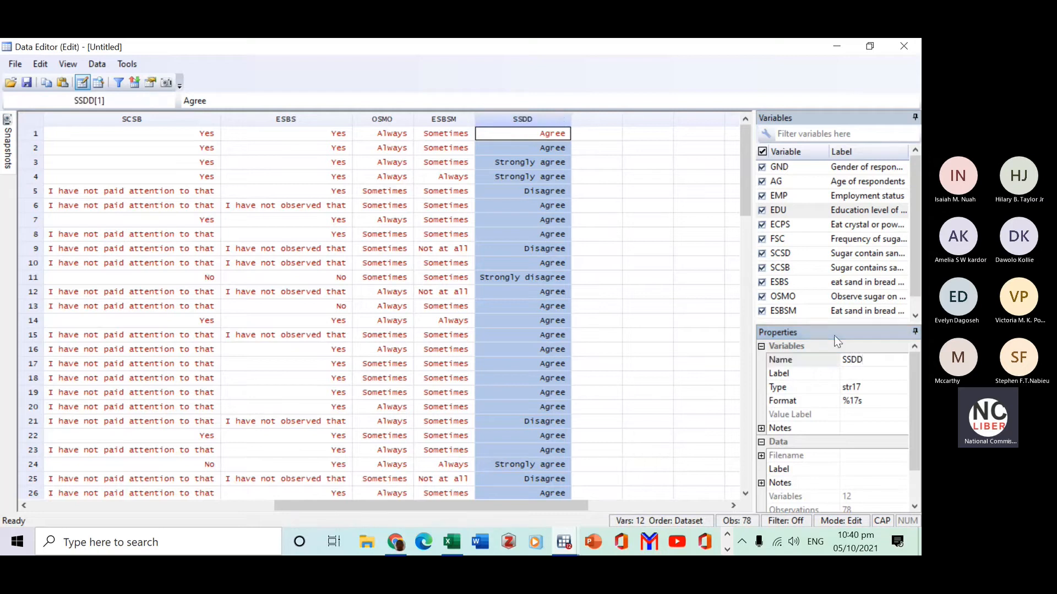
Label the SSDD variable "Some sand due to dirt".
{"action": "left_click", "coordinate": [861, 373]}
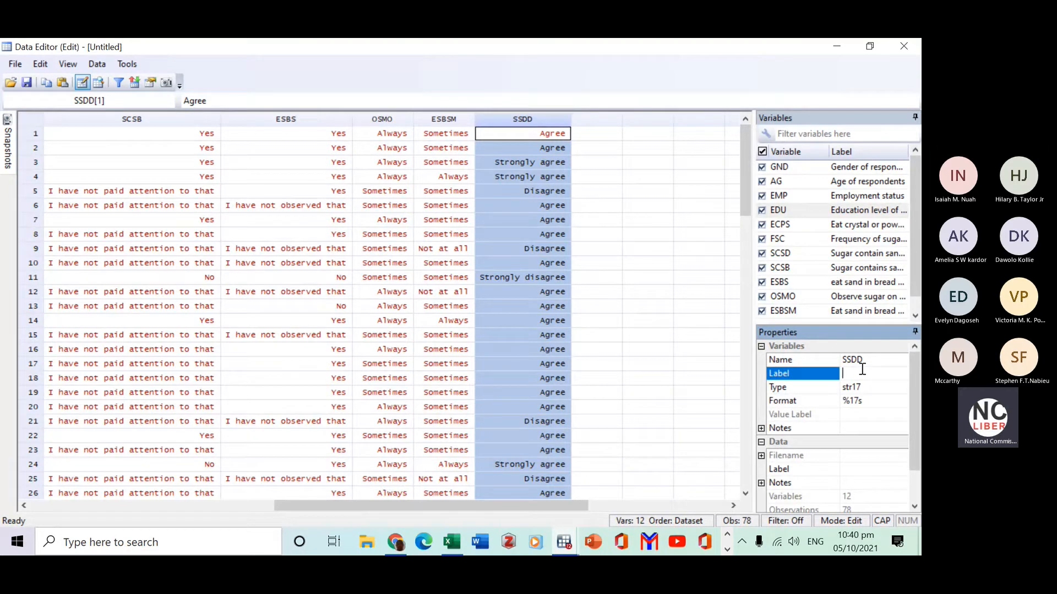
{"action": "key", "text": "Caps_Lock"}
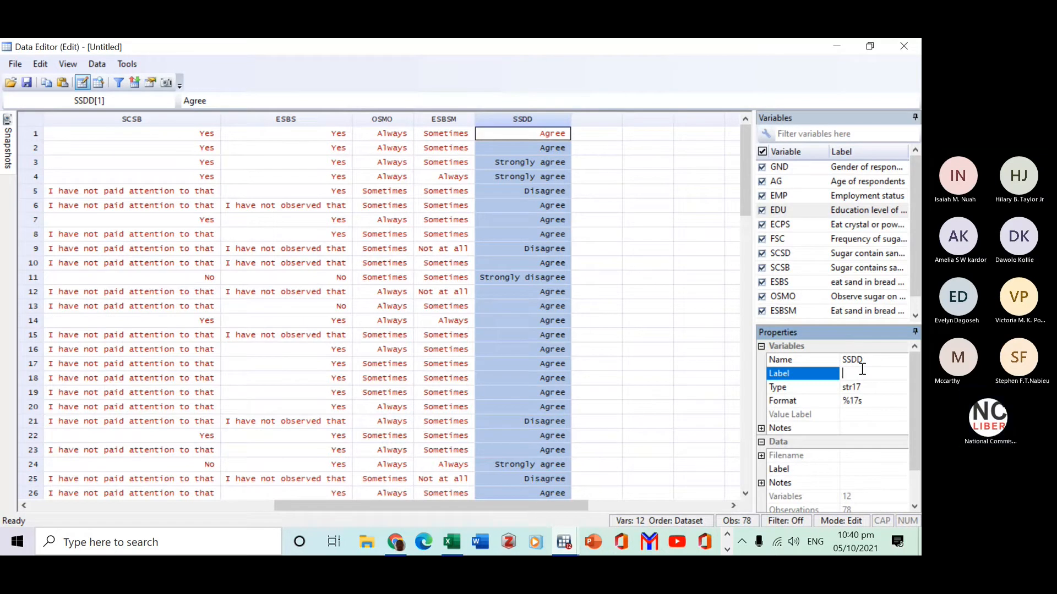
{"action": "type", "text": "Some"}
{"action": "type", "text": " s"}
{"action": "type", "text": "an"}
{"action": "type", "text": "d due"}
{"action": "type", "text": " to dirt"}
{"action": "key", "text": "Return"}
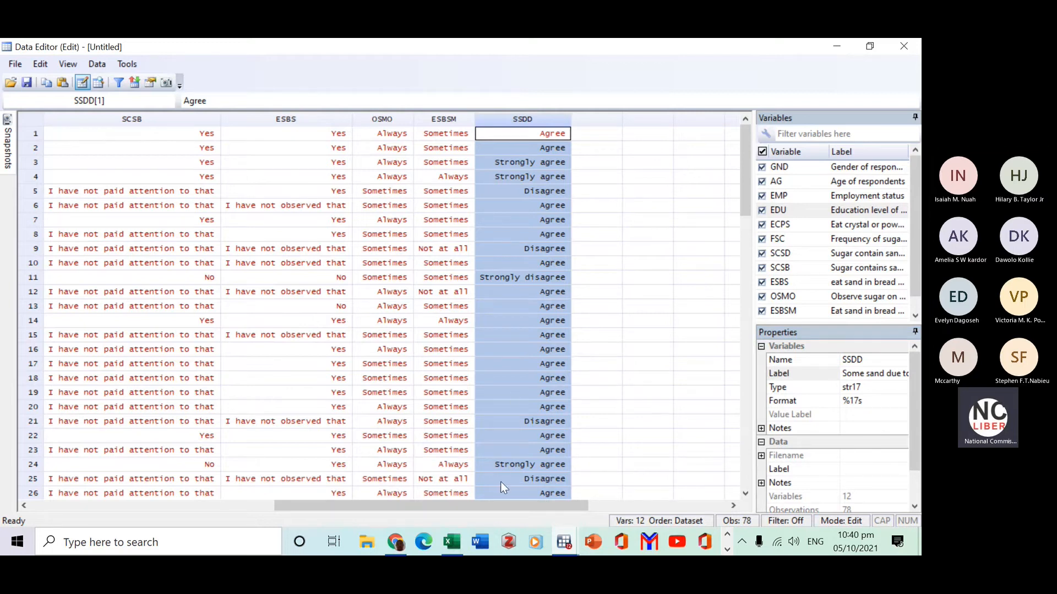
Switch to the main Stata window and review the logged replace, rename and label commands from the start of the session.
{"action": "mouse_move", "coordinate": [568, 547]}
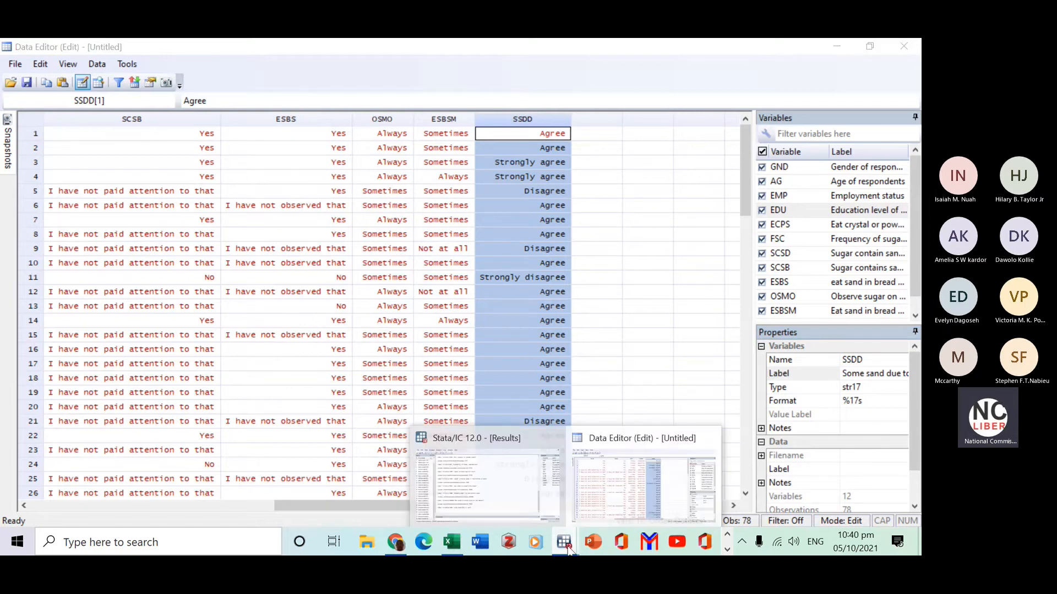
{"action": "left_click", "coordinate": [546, 523]}
{"action": "scroll", "coordinate": [296, 292], "scroll_direction": "up", "scroll_amount": 11}
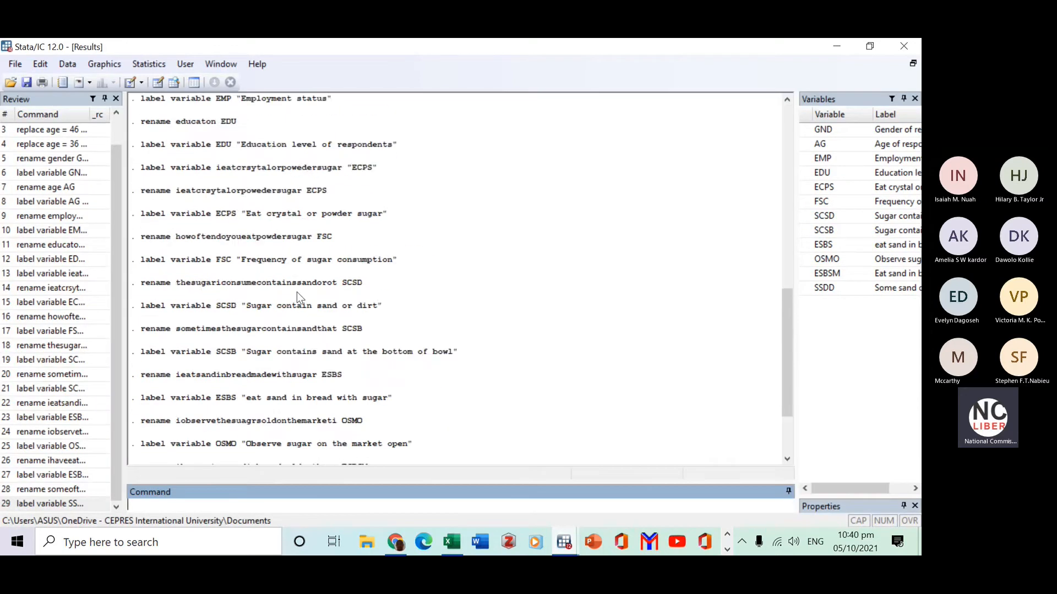
{"action": "scroll", "coordinate": [290, 290], "scroll_direction": "down", "scroll_amount": 5}
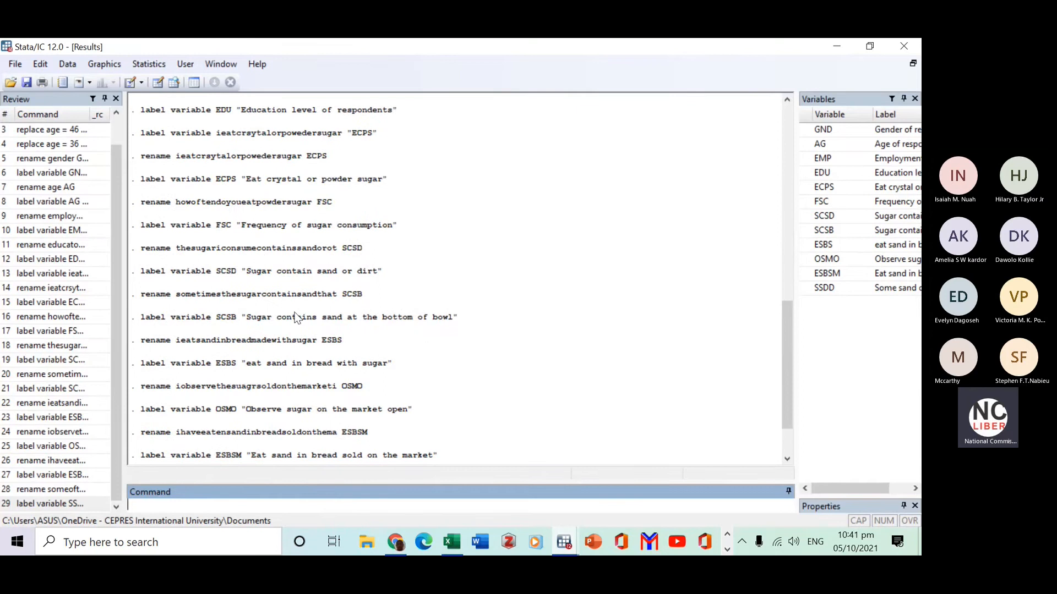
{"action": "scroll", "coordinate": [297, 318], "scroll_direction": "down", "scroll_amount": 1}
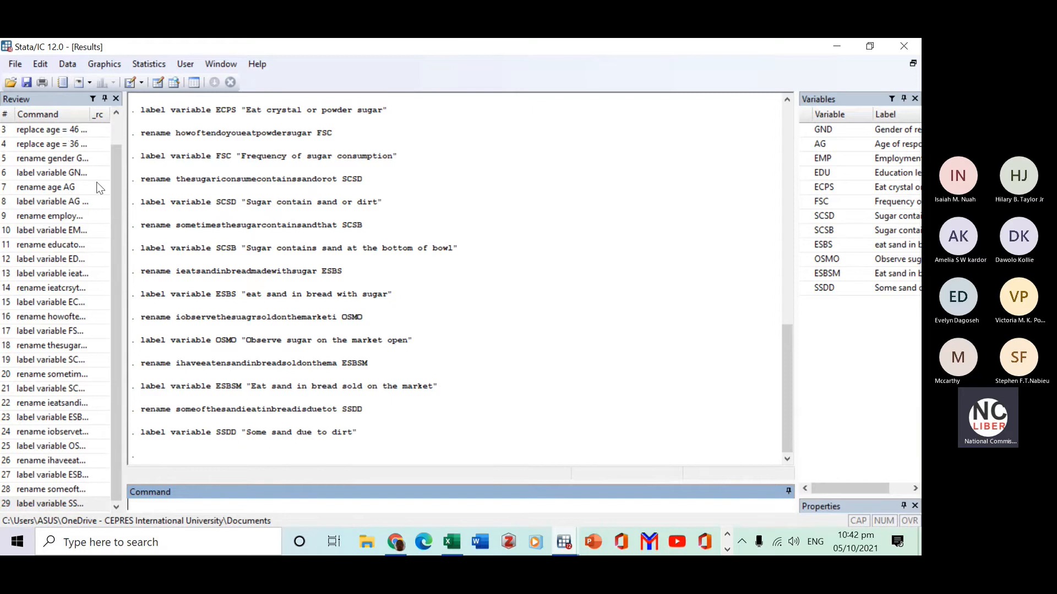
{"action": "scroll", "coordinate": [120, 382], "scroll_direction": "up", "scroll_amount": 1}
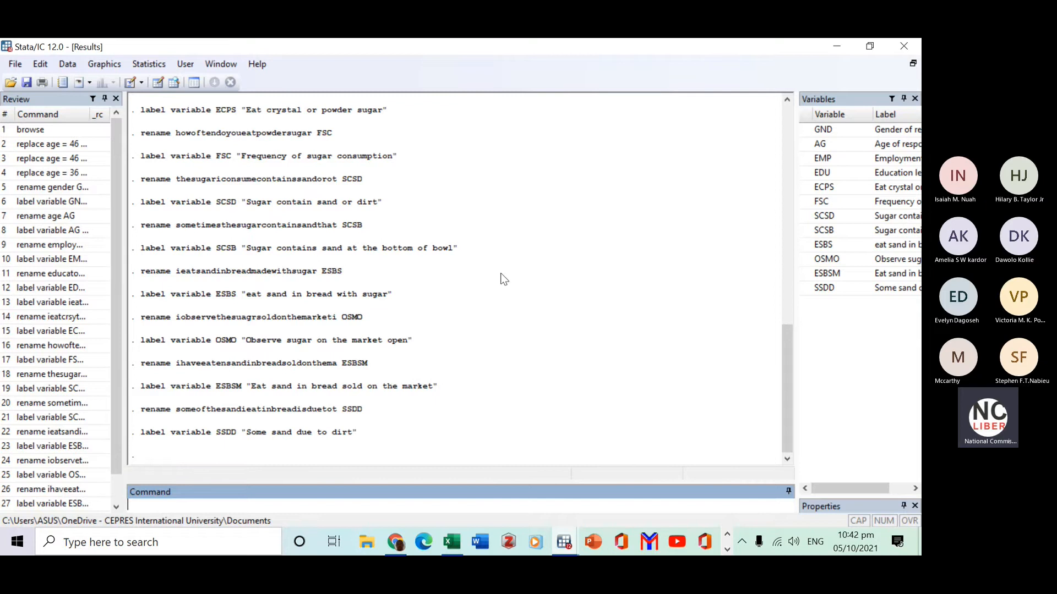
{"action": "scroll", "coordinate": [500, 279], "scroll_direction": "up", "scroll_amount": 10}
{"action": "scroll", "coordinate": [542, 385], "scroll_direction": "up", "scroll_amount": 5}
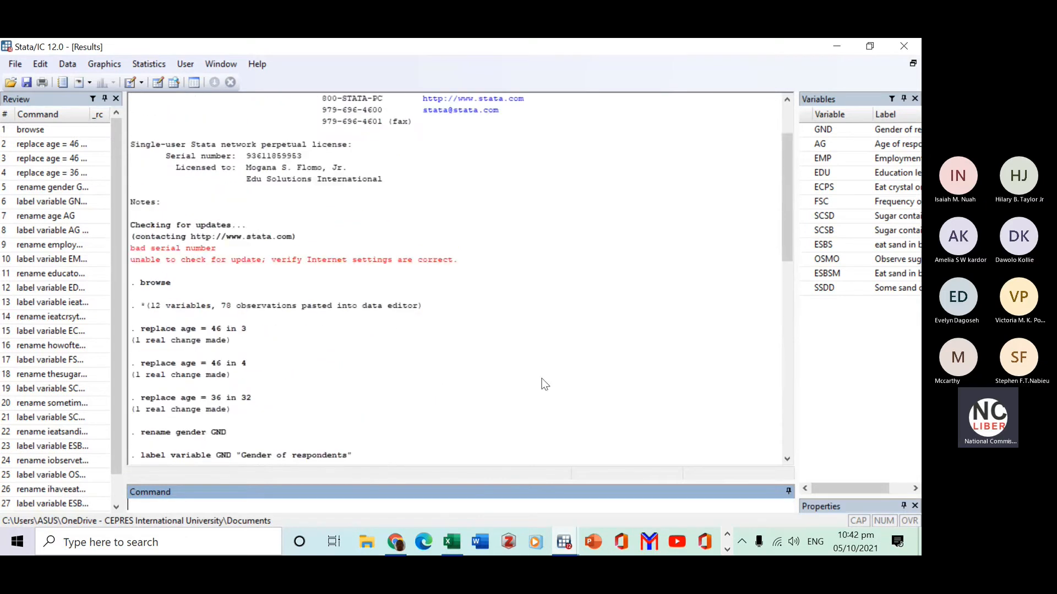
{"action": "scroll", "coordinate": [568, 397], "scroll_direction": "up", "scroll_amount": 3}
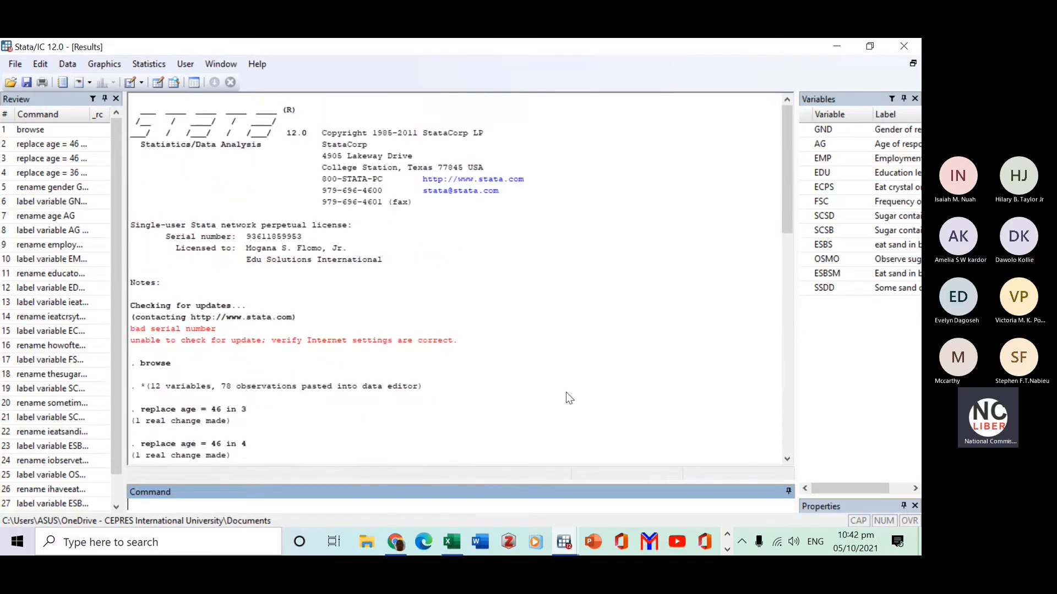
{"action": "scroll", "coordinate": [566, 392], "scroll_direction": "down", "scroll_amount": 10}
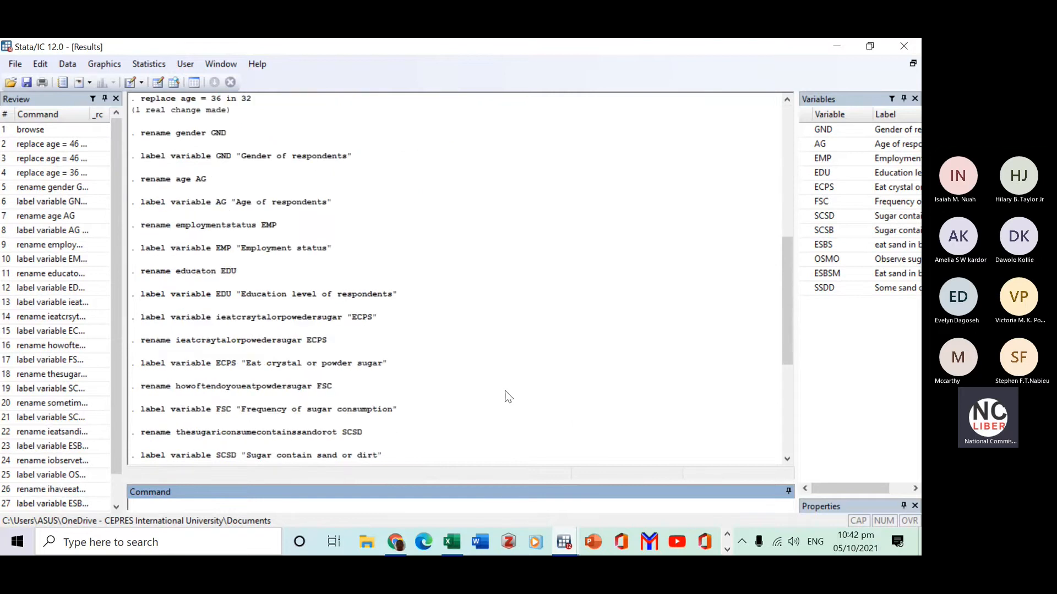
Return to the Data Editor and look through the renamed columns from GND onward across all observations.
{"action": "left_click", "coordinate": [565, 544]}
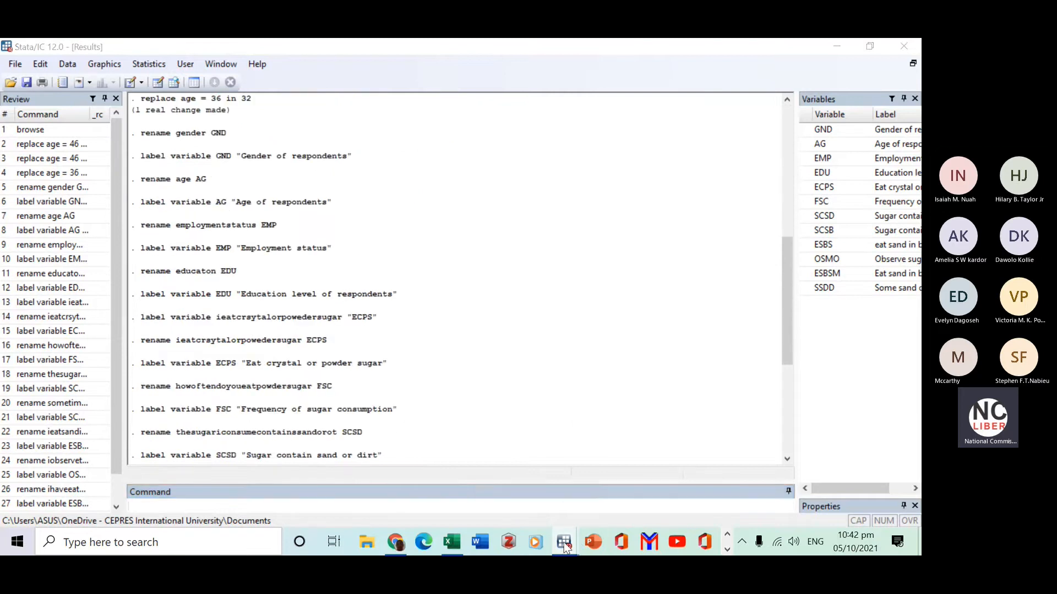
{"action": "left_click", "coordinate": [622, 504]}
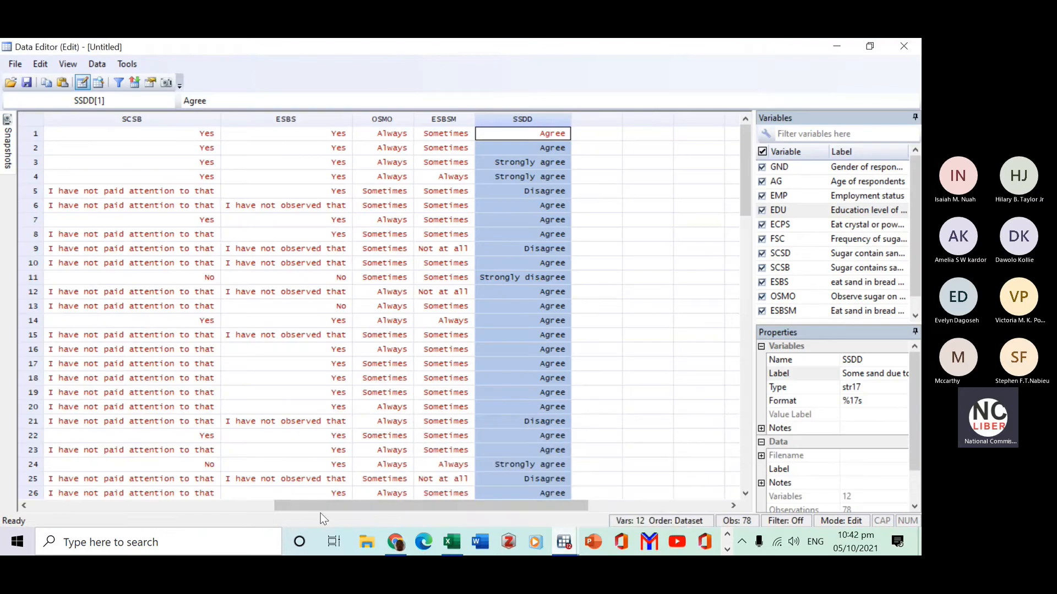
{"action": "left_click_drag", "start_coordinate": [320, 507], "coordinate": [45, 493]}
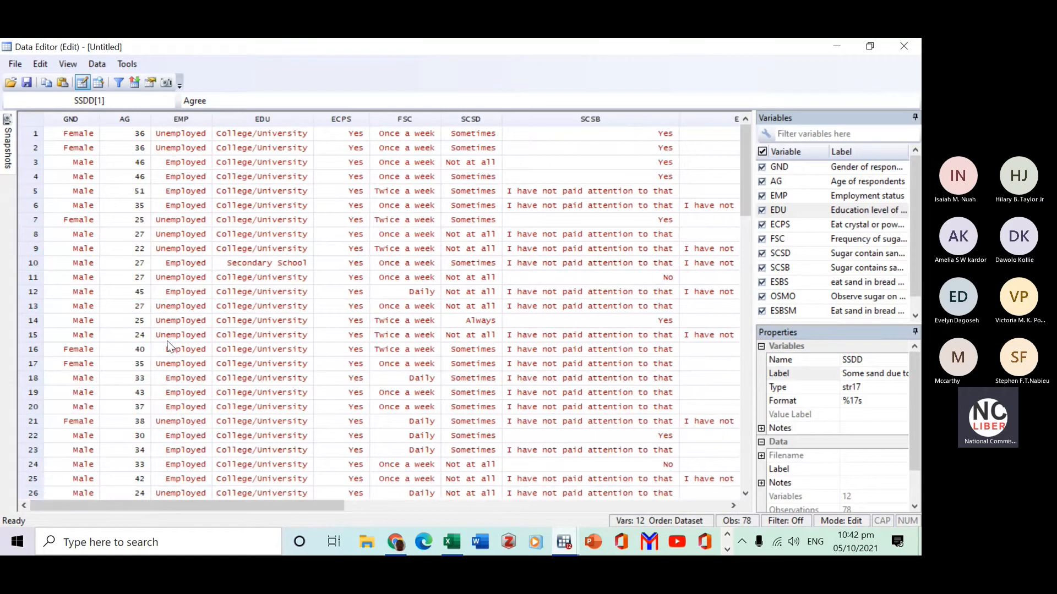
{"action": "scroll", "coordinate": [169, 341], "scroll_direction": "down", "scroll_amount": 5}
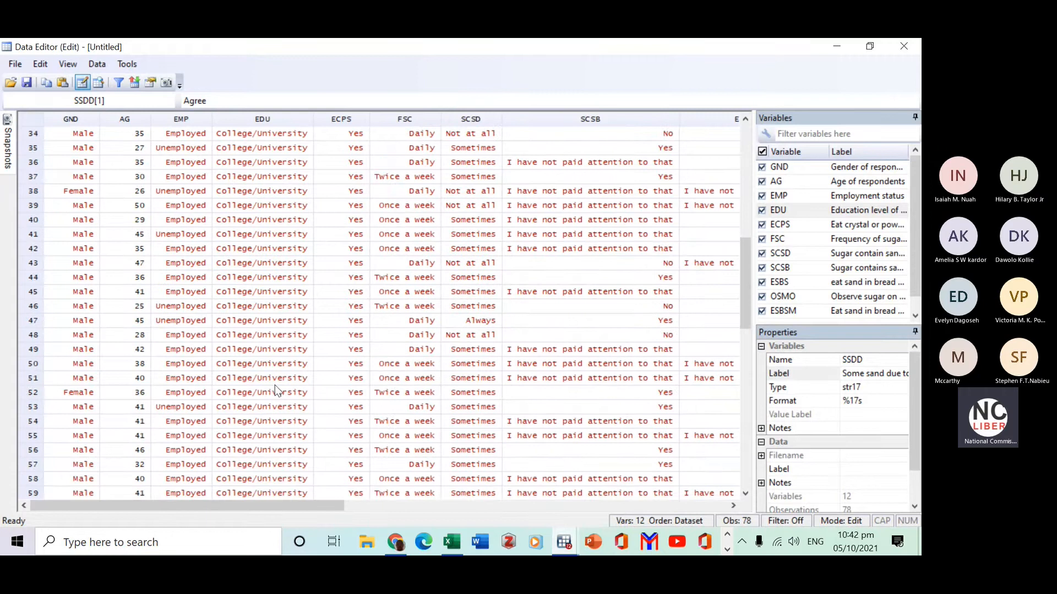
{"action": "scroll", "coordinate": [293, 385], "scroll_direction": "down", "scroll_amount": 10}
{"action": "scroll", "coordinate": [293, 385], "scroll_direction": "up", "scroll_amount": 5}
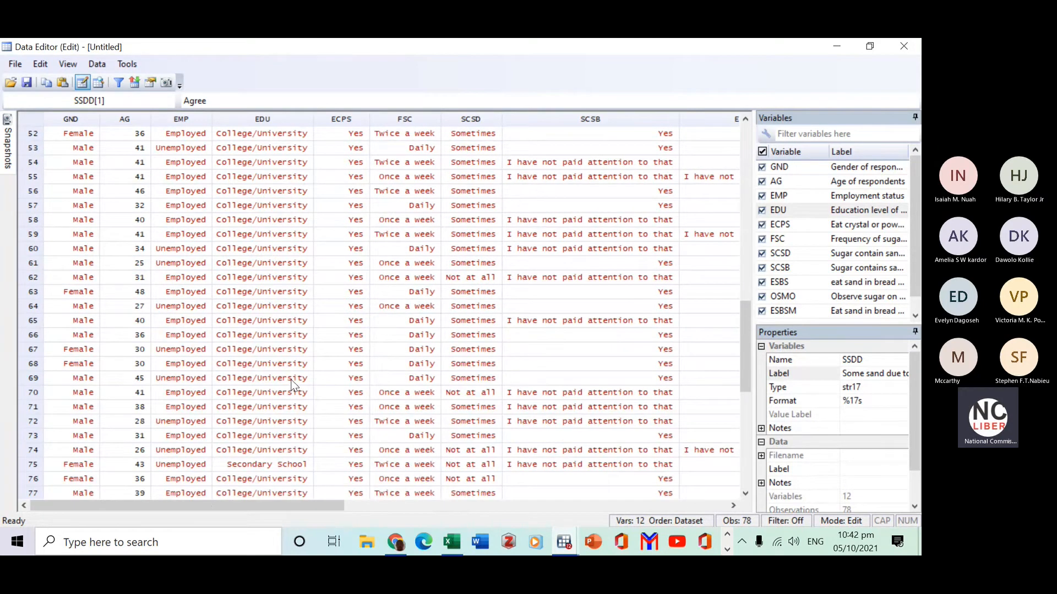
{"action": "mouse_move", "coordinate": [203, 499]}
{"action": "left_mouse_down"}
{"action": "mouse_move", "coordinate": [346, 490]}
{"action": "mouse_move", "coordinate": [203, 492]}
{"action": "left_mouse_up"}
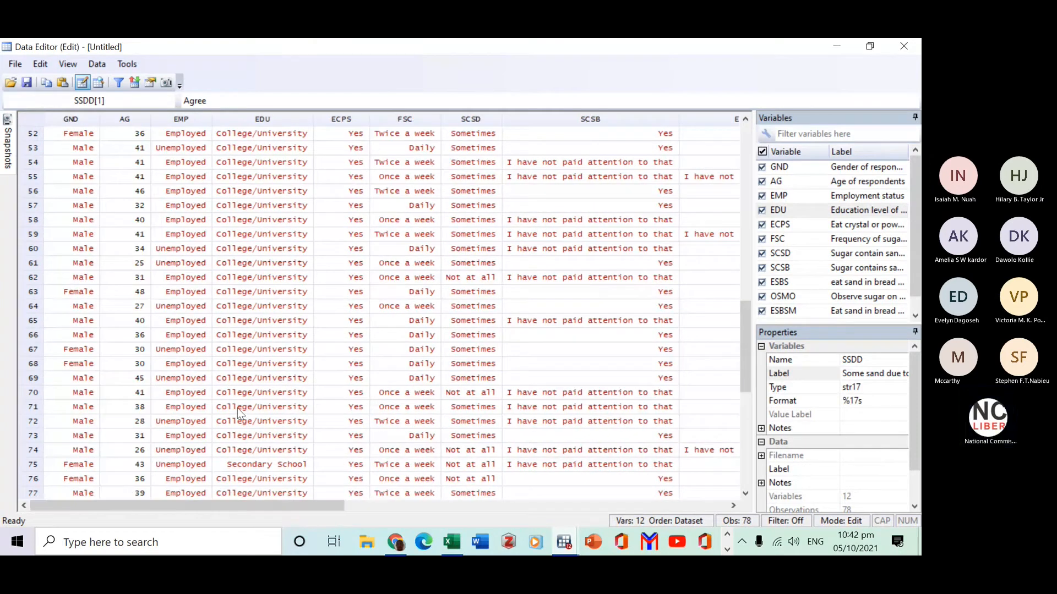
{"action": "scroll", "coordinate": [236, 408], "scroll_direction": "up", "scroll_amount": 12}
{"action": "scroll", "coordinate": [199, 245], "scroll_direction": "up", "scroll_amount": 5}
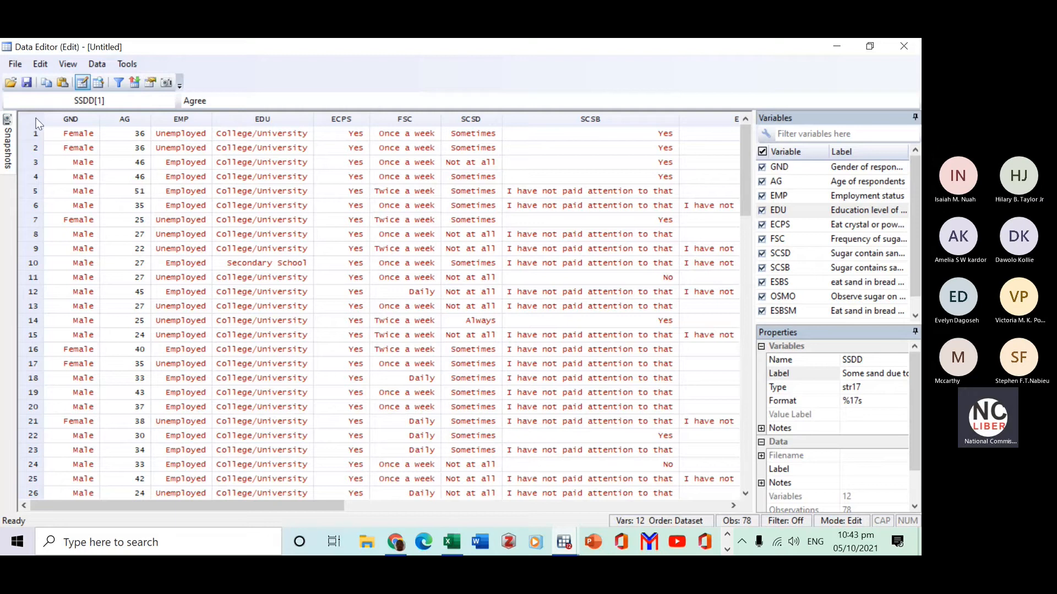
Switch back to the main Stata window and tabulate the frequencies of the GND variable.
{"action": "left_click", "coordinate": [554, 545]}
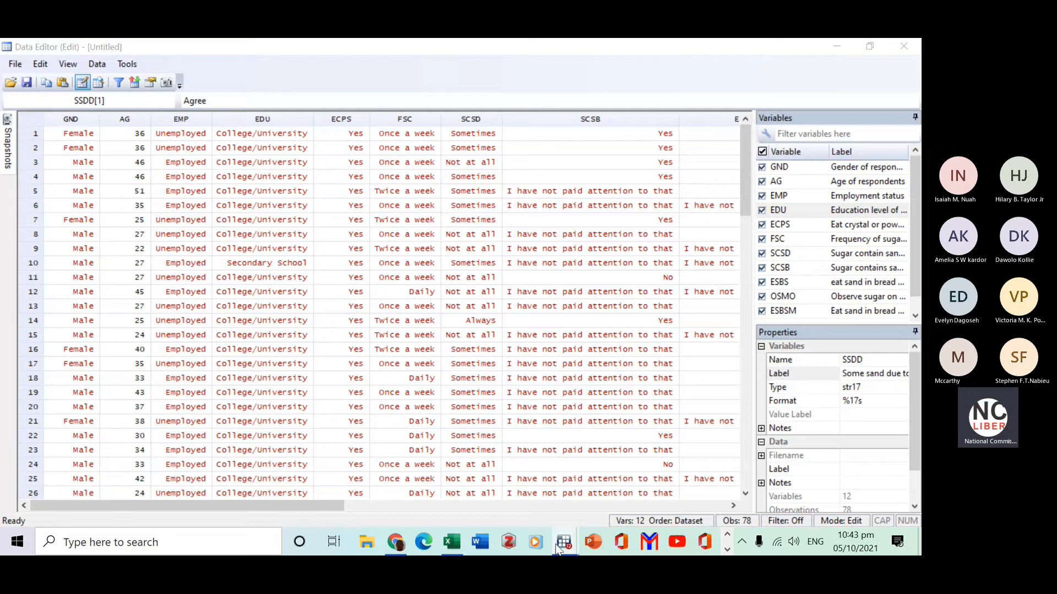
{"action": "left_click", "coordinate": [484, 498]}
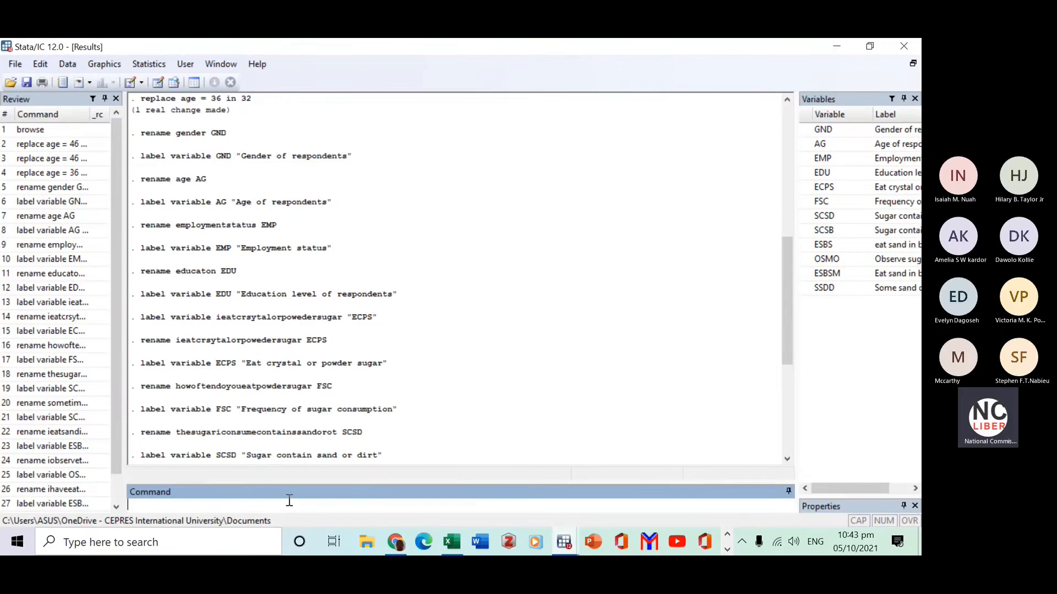
{"action": "type", "text": "tab"}
{"action": "left_click", "coordinate": [836, 129]}
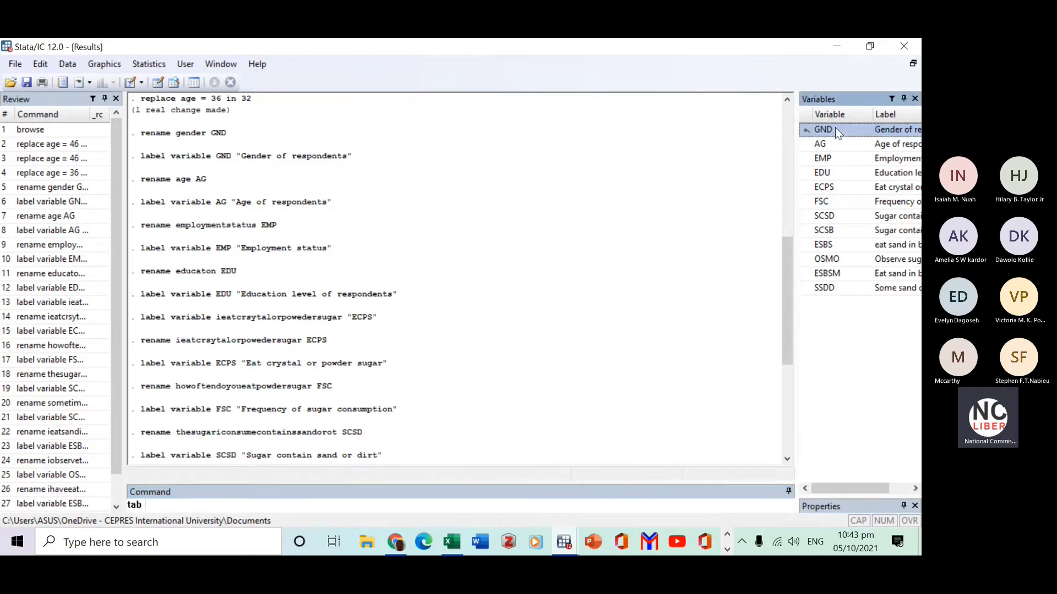
{"action": "double_click", "coordinate": [835, 129]}
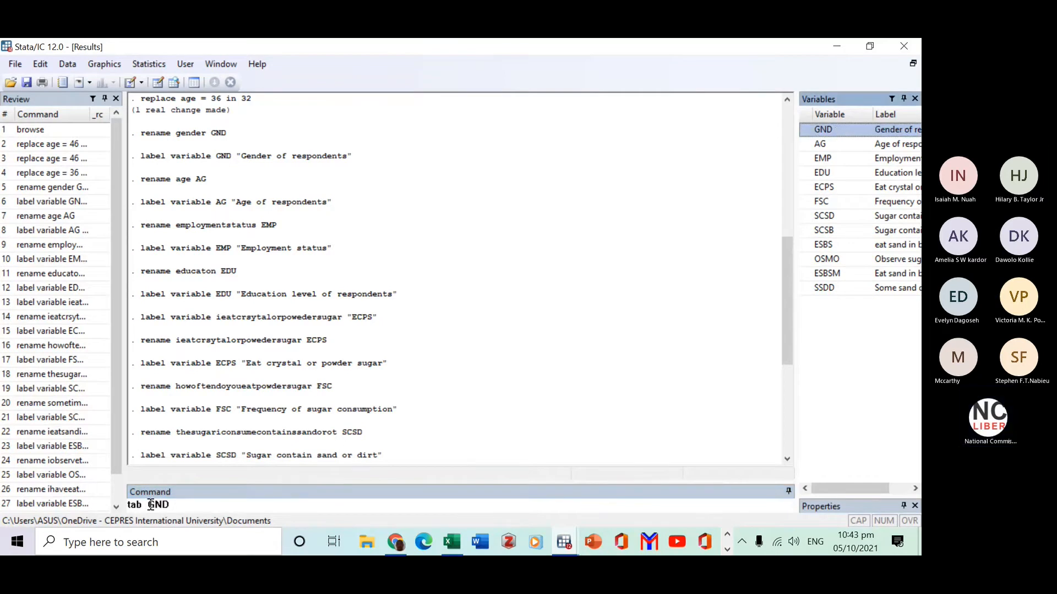
{"action": "left_click", "coordinate": [178, 506]}
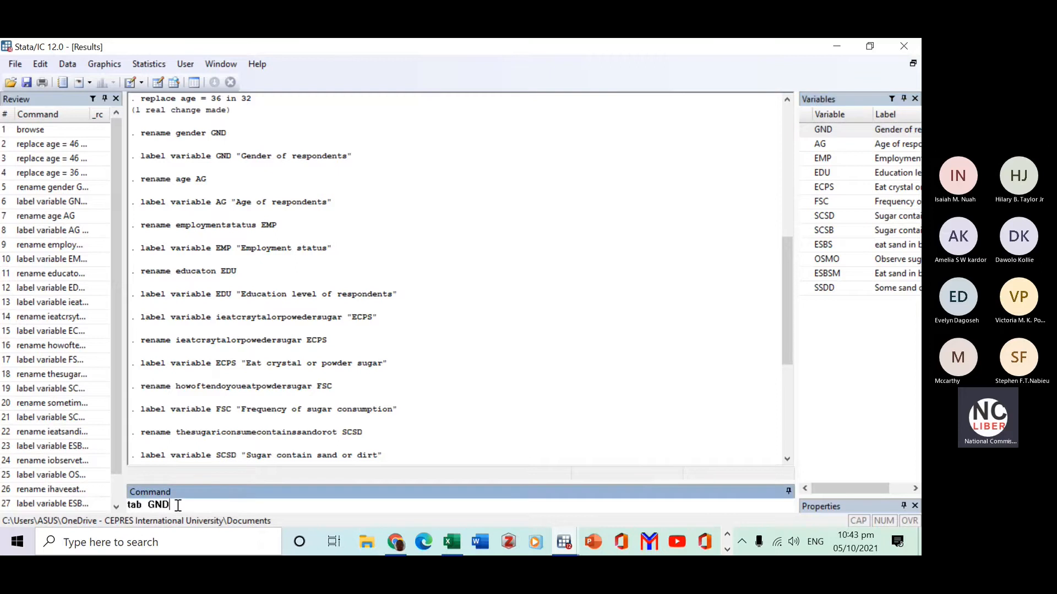
{"action": "key", "text": "Return"}
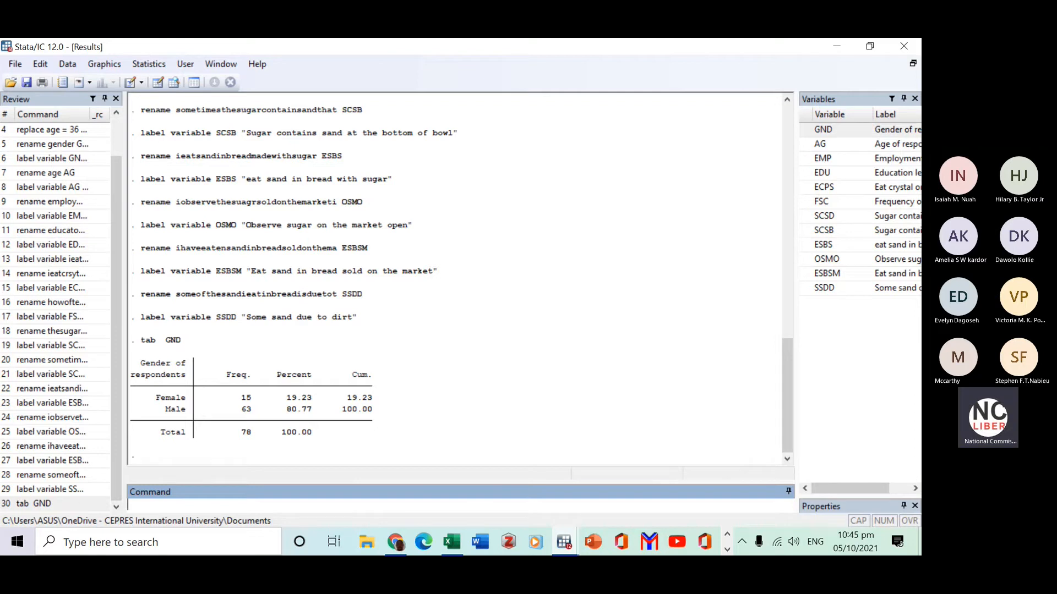
Tabulate the frequencies of the AG variable and display the rest of the paused output.
{"action": "type", "text": "tab AG"}
{"action": "key", "text": "Return"}
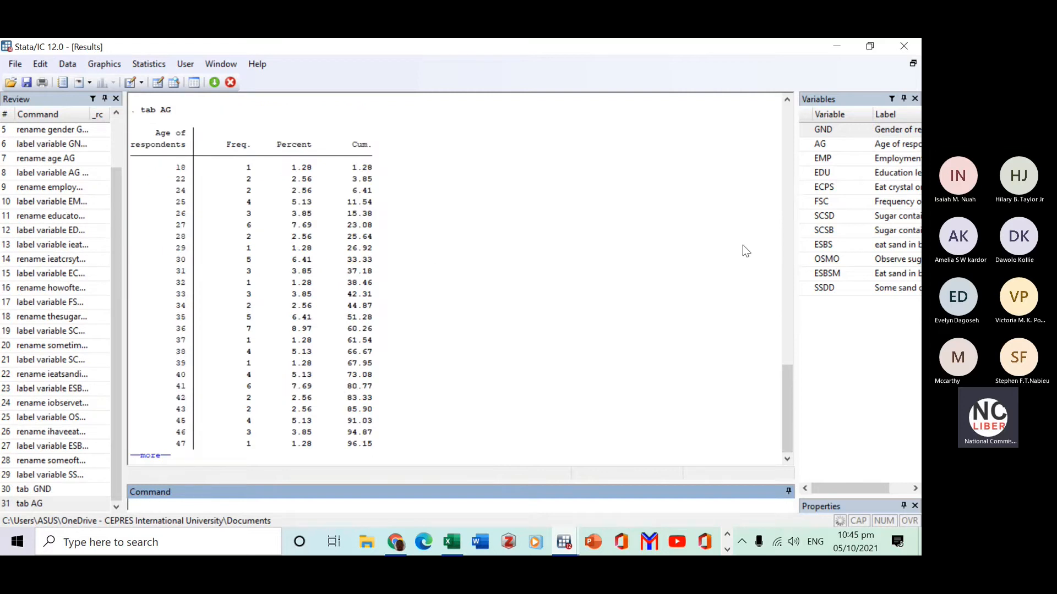
{"action": "left_click", "coordinate": [141, 456]}
Examine the age frequency table's frequencies, percentages and cumulative percentages, from the youngest age to the total row.
{"action": "scroll", "coordinate": [405, 354], "scroll_direction": "up", "scroll_amount": 3}
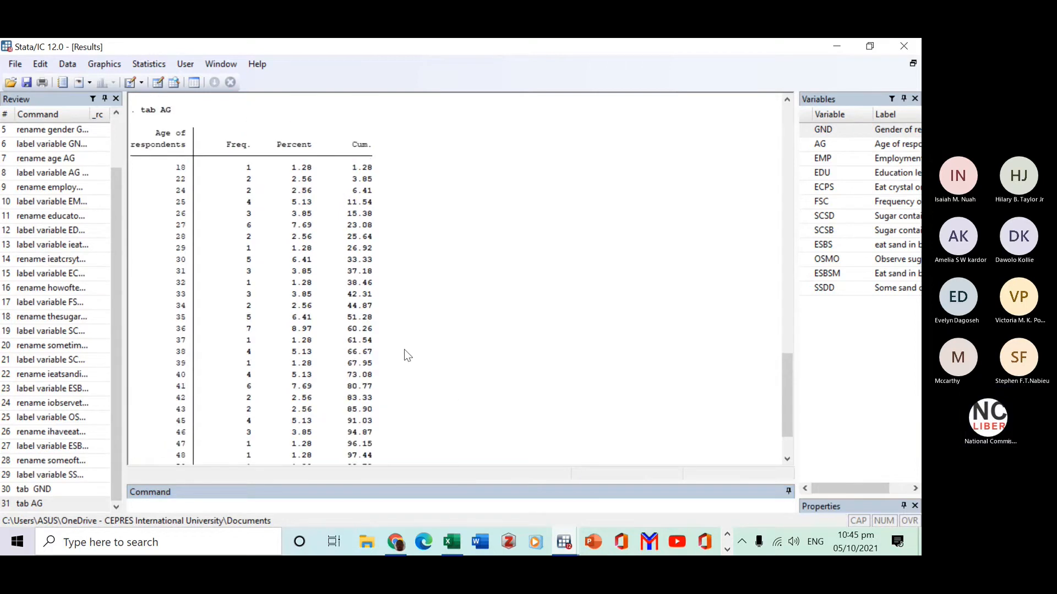
{"action": "scroll", "coordinate": [405, 353], "scroll_direction": "down", "scroll_amount": 2}
{"action": "scroll", "coordinate": [406, 353], "scroll_direction": "up", "scroll_amount": 1}
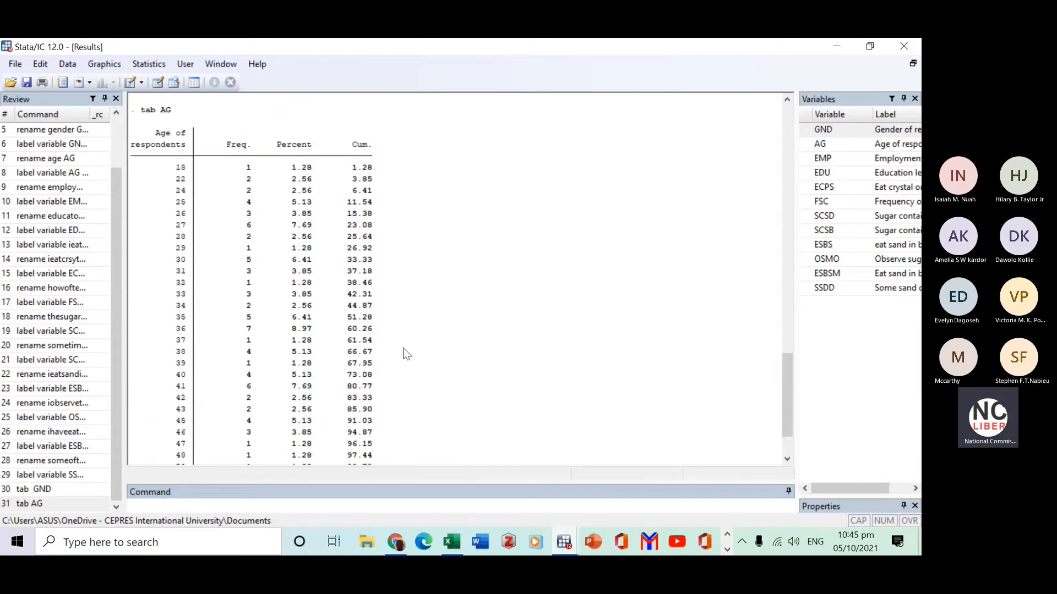
{"action": "scroll", "coordinate": [403, 353], "scroll_direction": "down", "scroll_amount": 2}
{"action": "scroll", "coordinate": [403, 353], "scroll_direction": "up", "scroll_amount": 1}
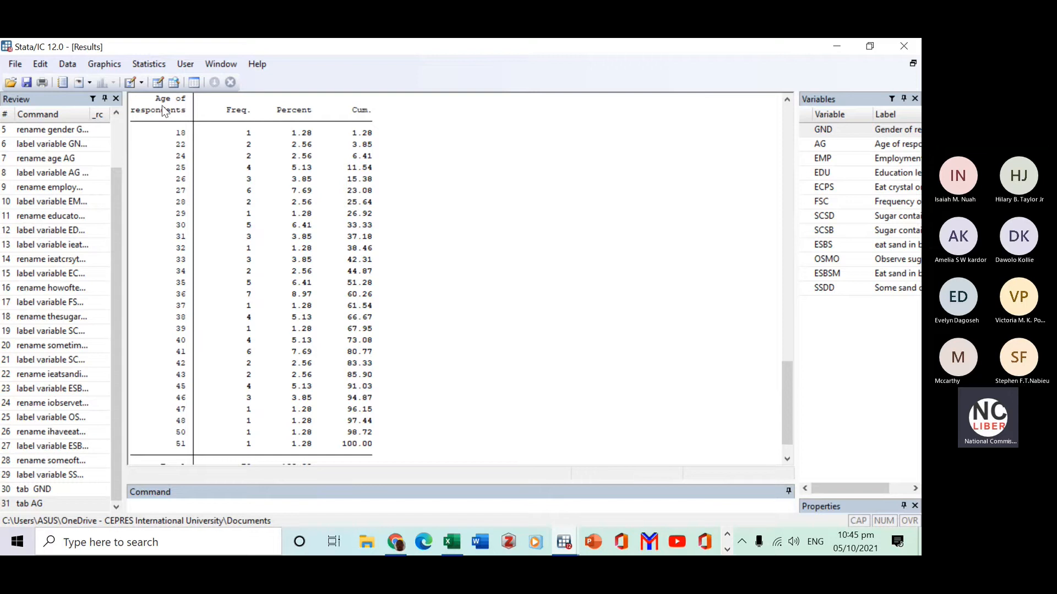
{"action": "scroll", "coordinate": [177, 154], "scroll_direction": "up", "scroll_amount": 1}
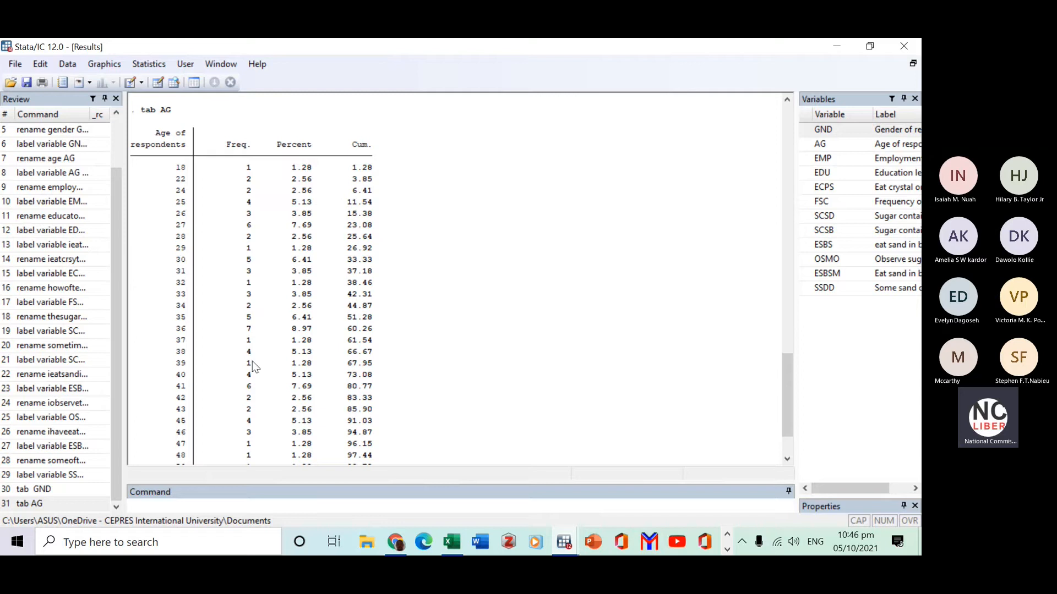
{"action": "scroll", "coordinate": [270, 424], "scroll_direction": "down", "scroll_amount": 1}
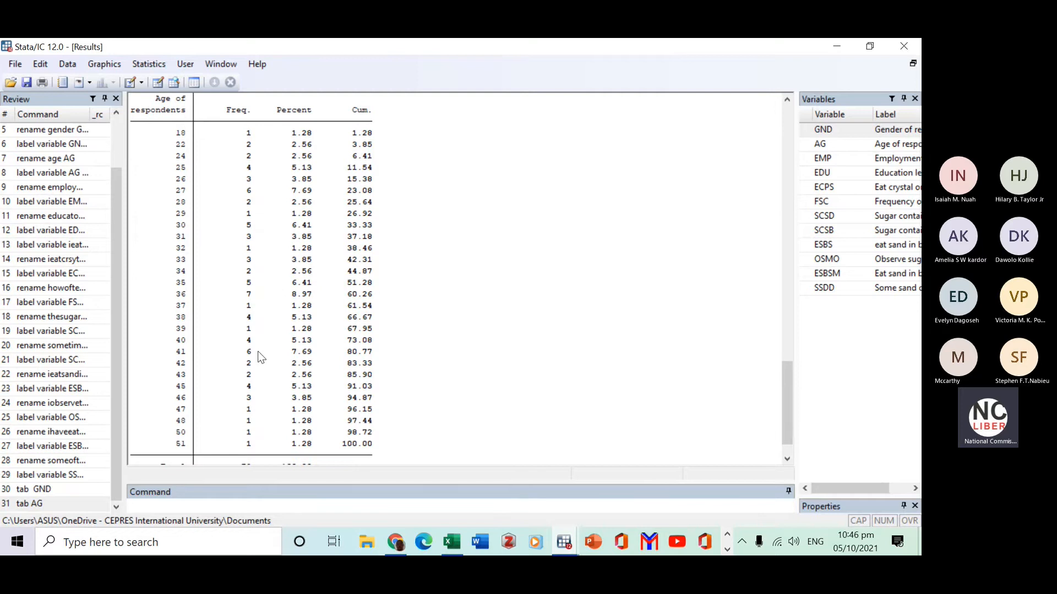
{"action": "scroll", "coordinate": [278, 405], "scroll_direction": "down", "scroll_amount": 1}
{"action": "scroll", "coordinate": [263, 387], "scroll_direction": "up", "scroll_amount": 2}
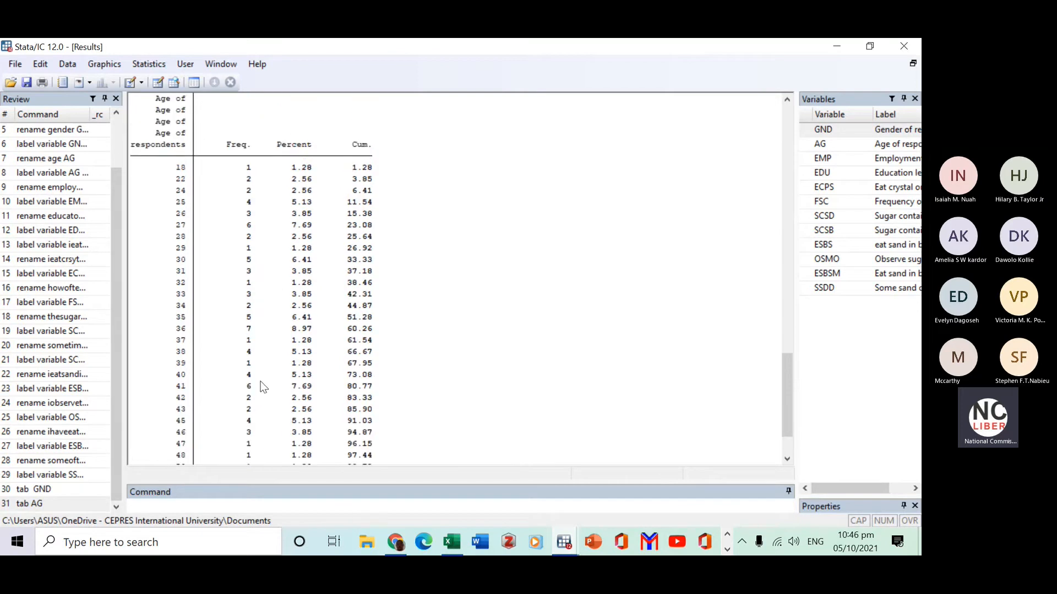
{"action": "scroll", "coordinate": [262, 385], "scroll_direction": "up", "scroll_amount": 2}
{"action": "scroll", "coordinate": [264, 374], "scroll_direction": "down", "scroll_amount": 4}
{"action": "scroll", "coordinate": [266, 367], "scroll_direction": "up", "scroll_amount": 2}
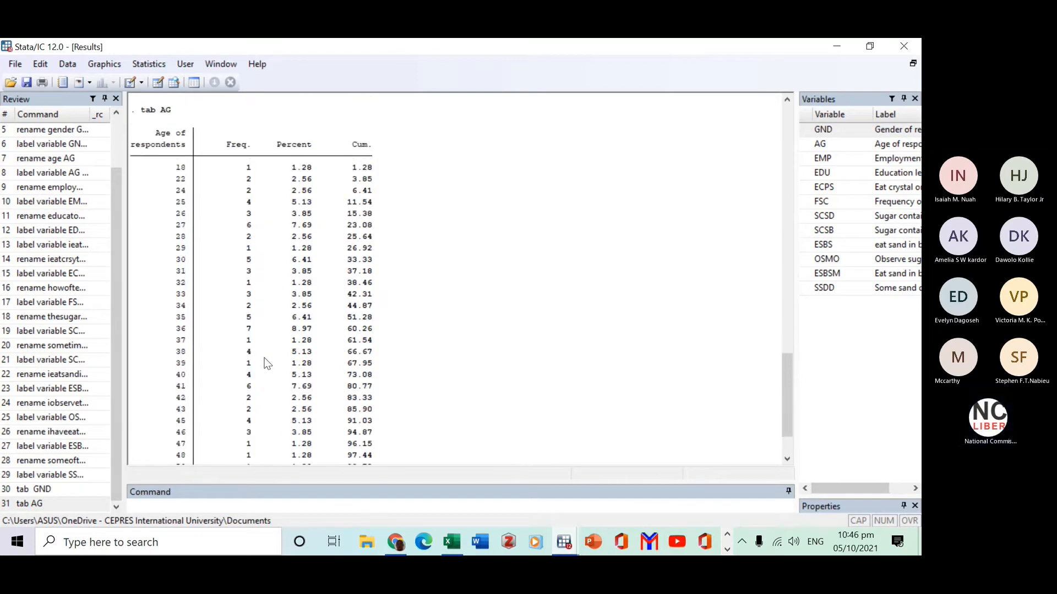
{"action": "scroll", "coordinate": [263, 284], "scroll_direction": "down", "scroll_amount": 2}
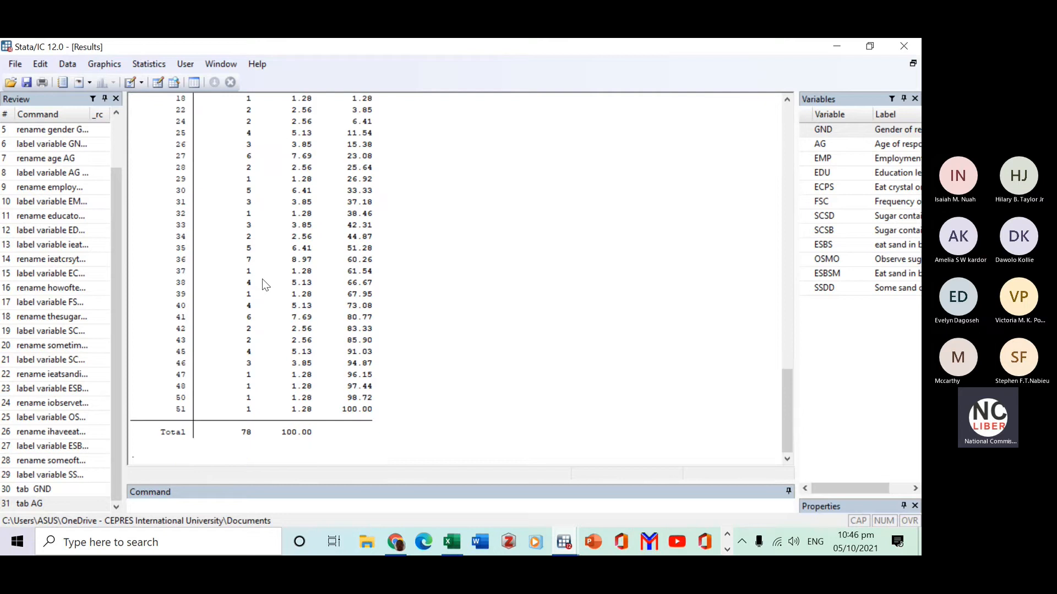
{"action": "scroll", "coordinate": [262, 284], "scroll_direction": "up", "scroll_amount": 1}
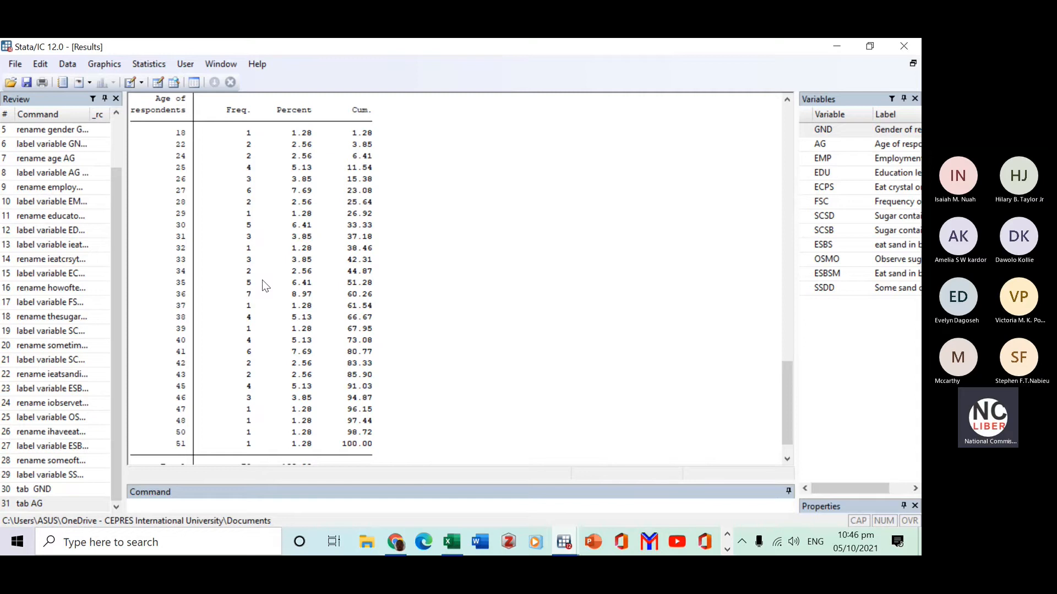
{"action": "scroll", "coordinate": [262, 280], "scroll_direction": "up", "scroll_amount": 1}
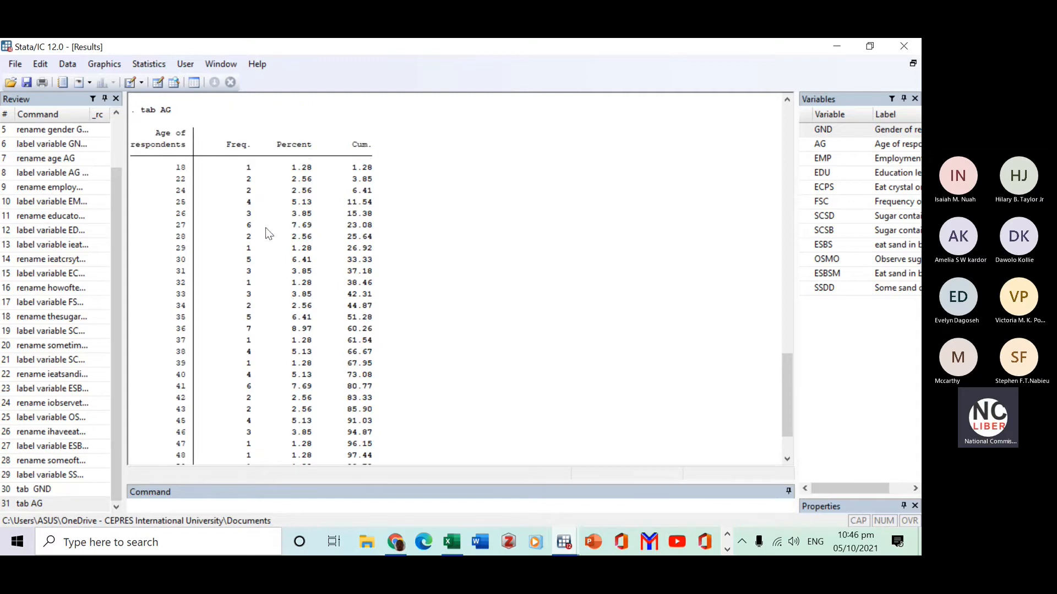
{"action": "scroll", "coordinate": [311, 369], "scroll_direction": "down", "scroll_amount": 2}
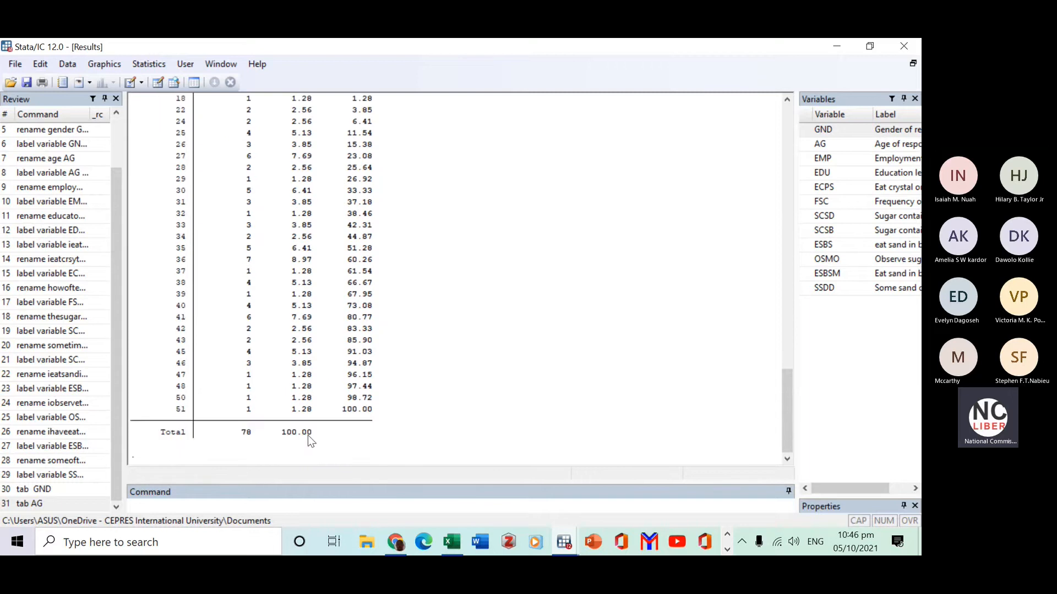
{"action": "scroll", "coordinate": [306, 423], "scroll_direction": "up", "scroll_amount": 1}
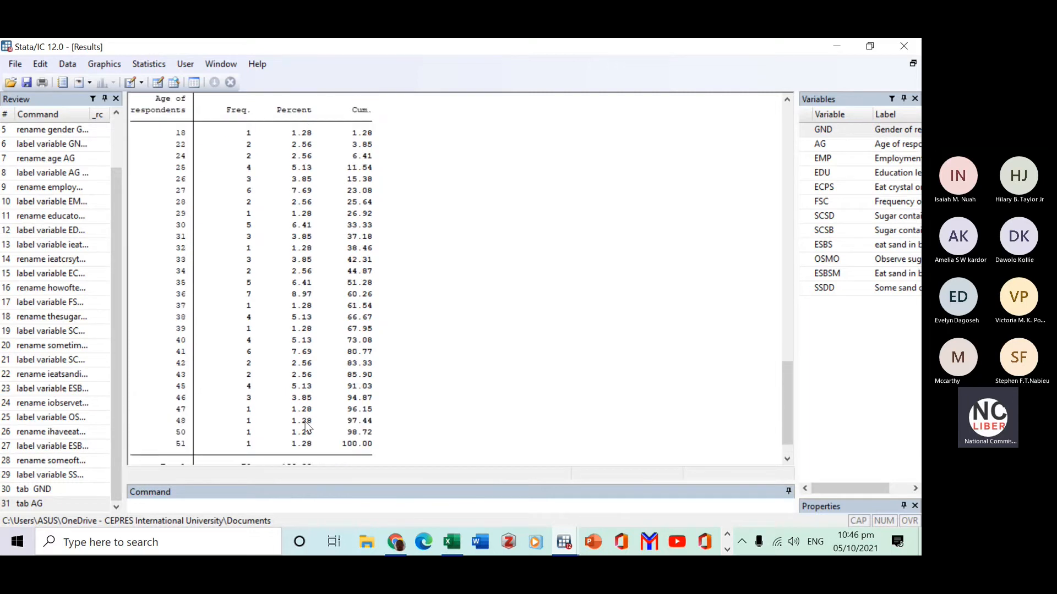
{"action": "scroll", "coordinate": [307, 425], "scroll_direction": "up", "scroll_amount": 1}
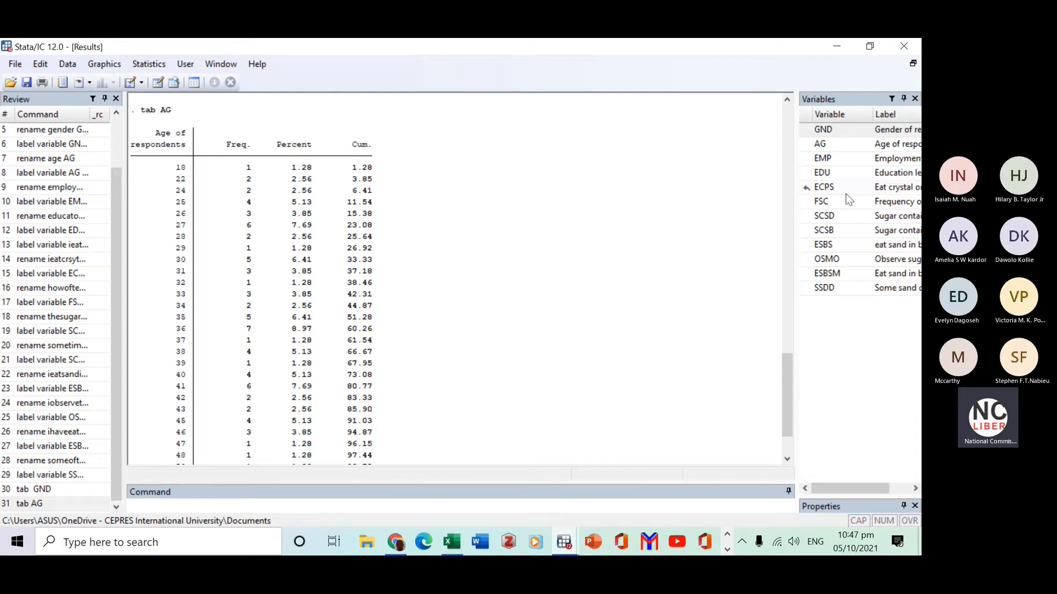
Tabulate the frequencies of the ECPS variable.
{"action": "left_click", "coordinate": [909, 190]}
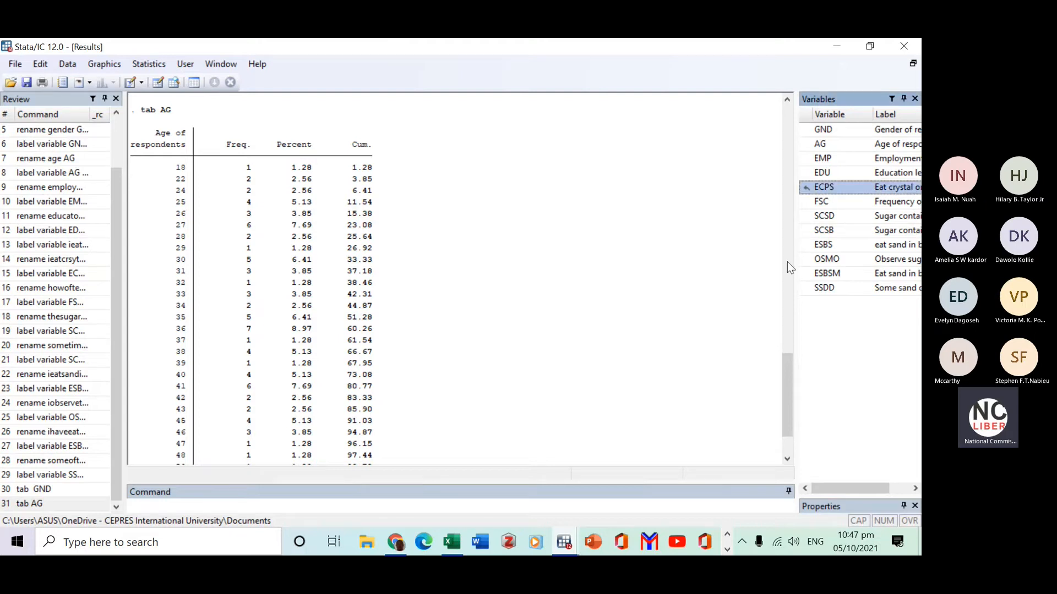
{"action": "left_click", "coordinate": [228, 506]}
{"action": "type", "text": "t"}
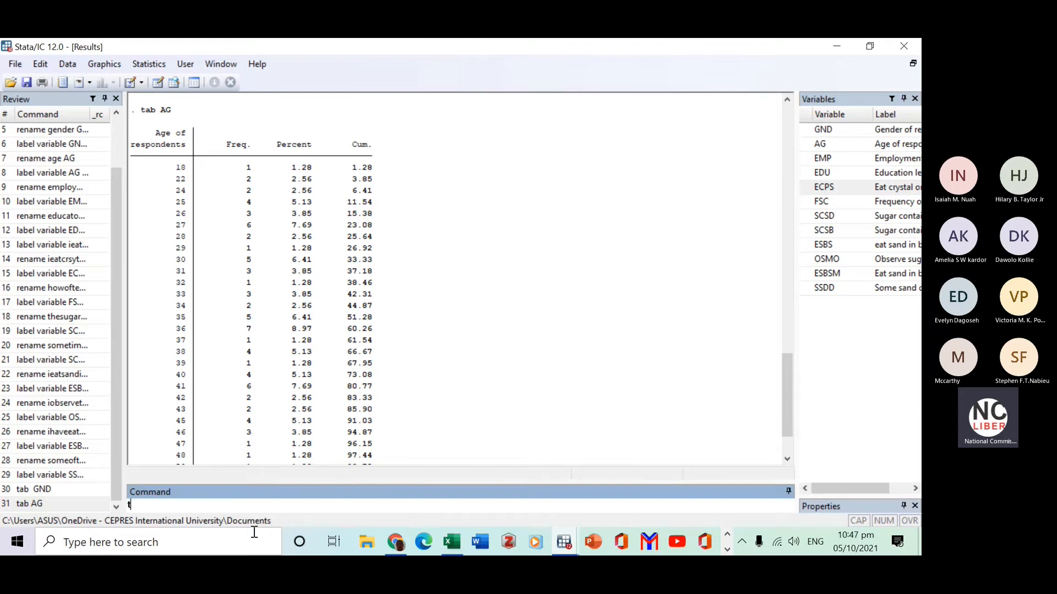
{"action": "type", "text": "ab"}
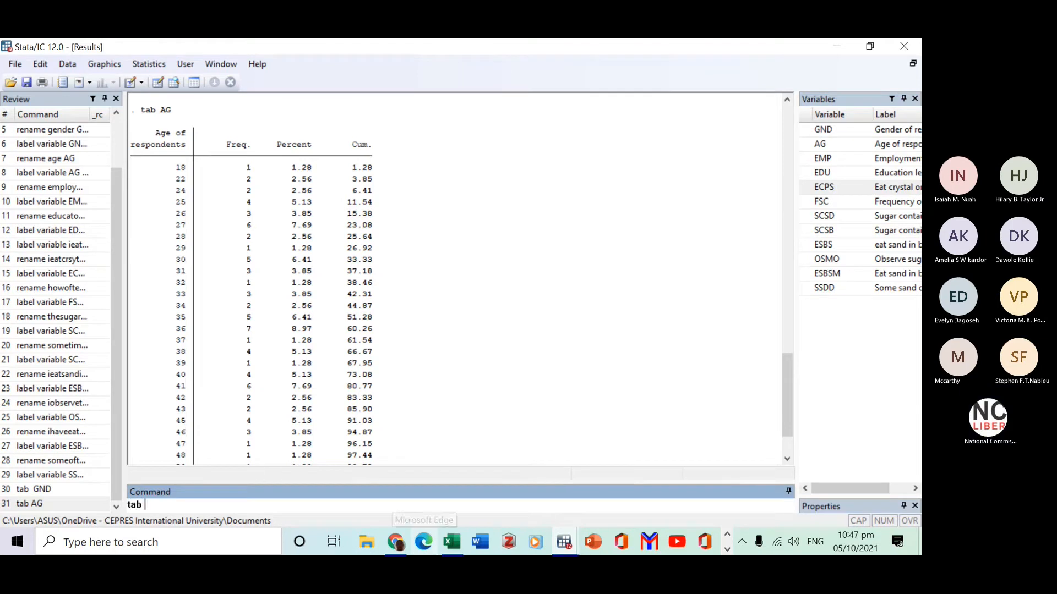
{"action": "key", "text": "Caps_Lock"}
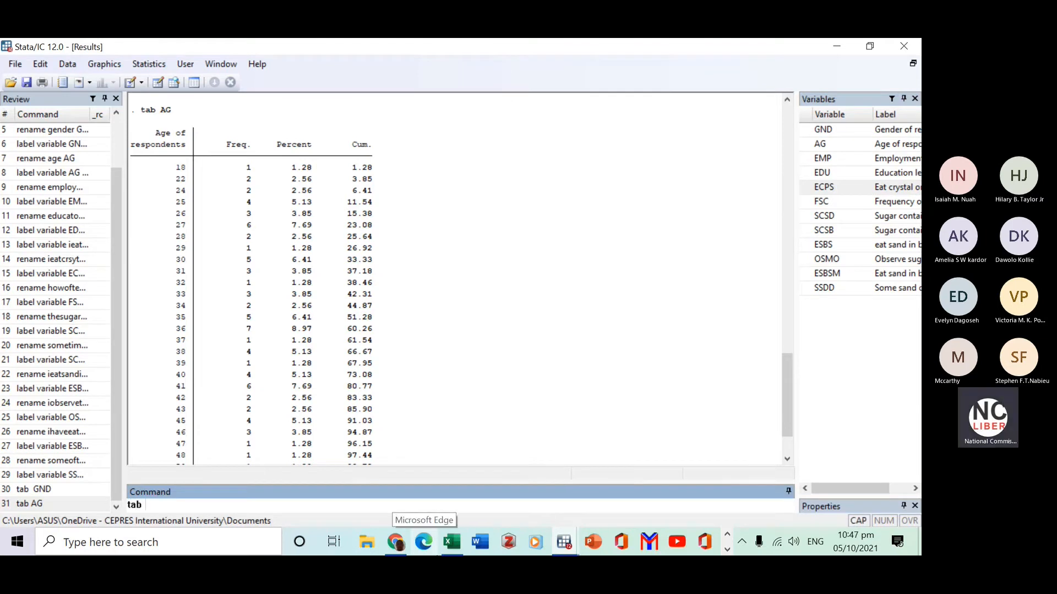
{"action": "type", "text": "ECPS"}
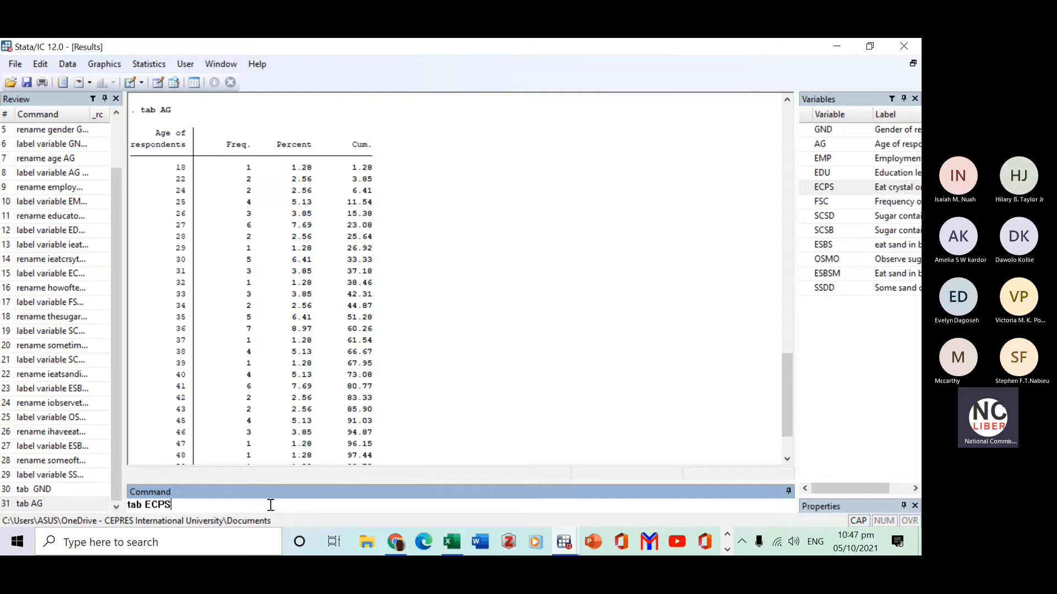
{"action": "key", "text": "Return"}
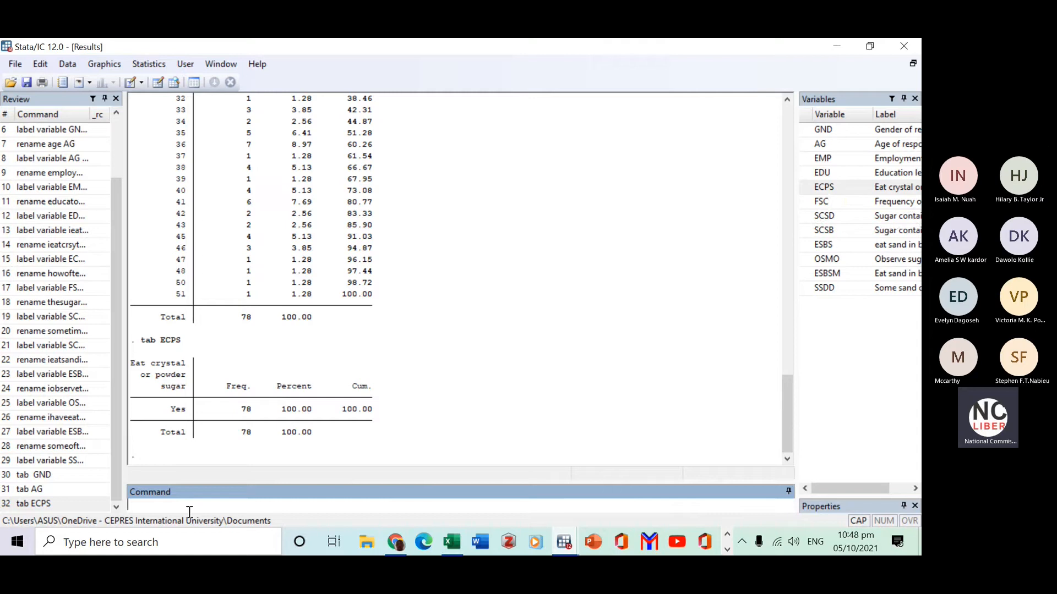
Tabulate the frequencies of the SCSD variable.
{"action": "type", "text": "T"}
{"action": "key", "text": "BackSpace"}
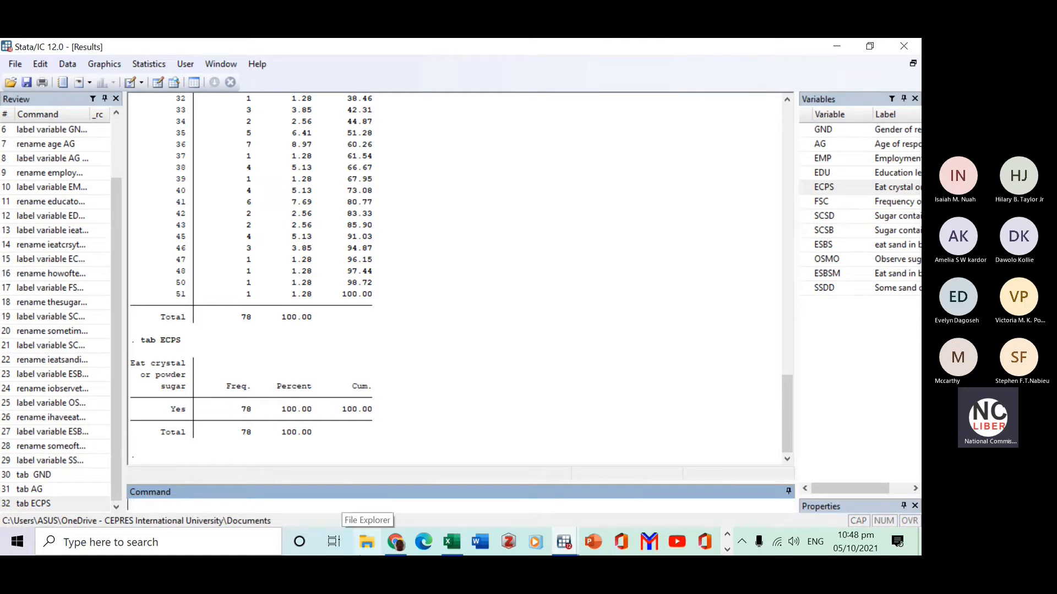
{"action": "type", "text": "tab"}
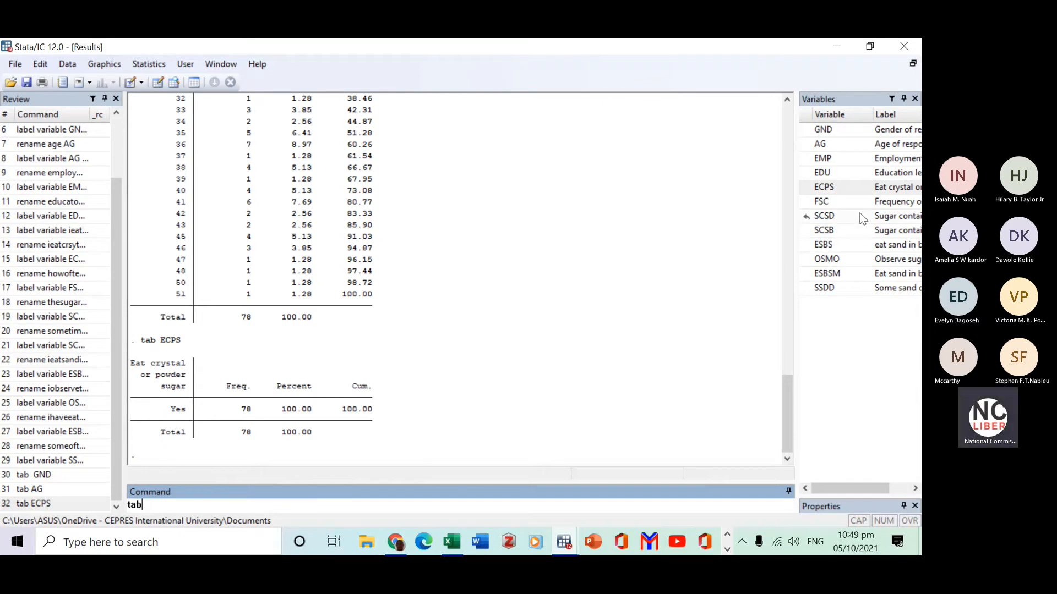
{"action": "left_click", "coordinate": [834, 218]}
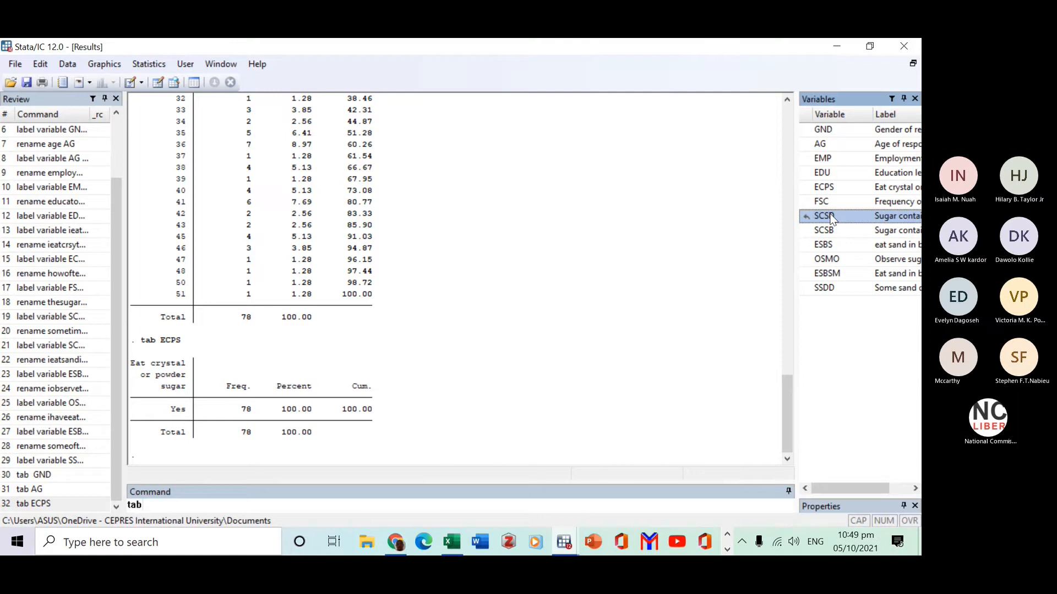
{"action": "double_click", "coordinate": [833, 218]}
{"action": "key", "text": "Return"}
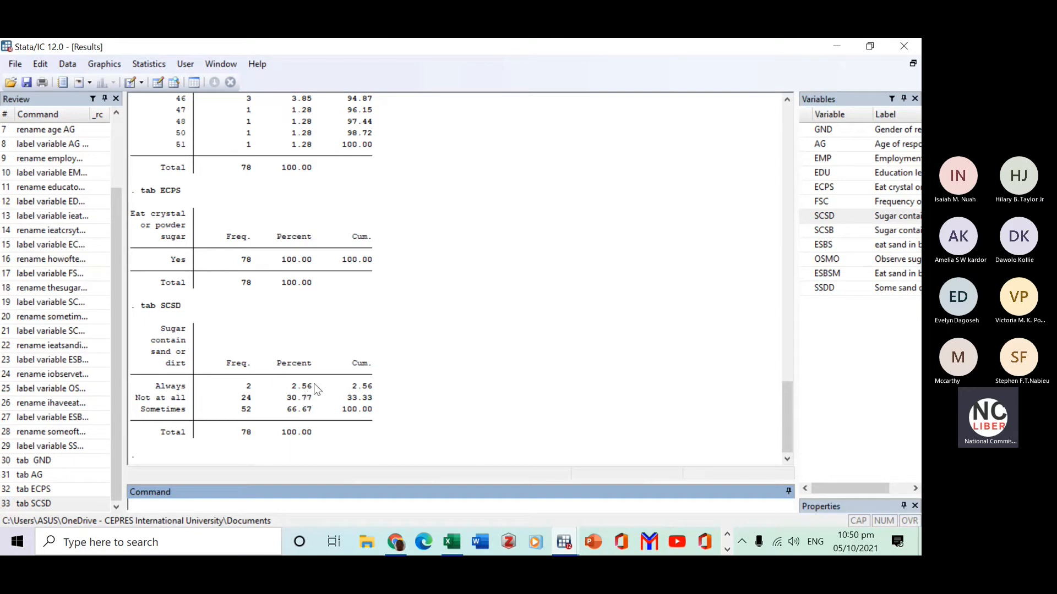
Review the earlier label and rename commands and the frequency tables for GND, AG, ECPS and SCSD in the results.
{"action": "scroll", "coordinate": [319, 417], "scroll_direction": "up", "scroll_amount": 15}
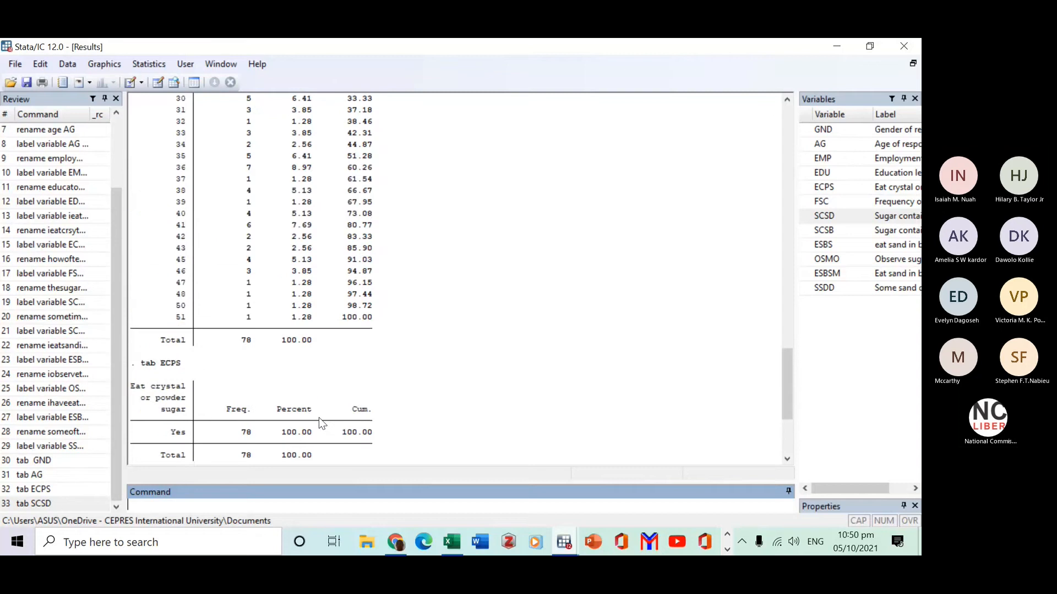
{"action": "scroll", "coordinate": [319, 417], "scroll_direction": "up", "scroll_amount": 1}
{"action": "scroll", "coordinate": [357, 420], "scroll_direction": "down", "scroll_amount": 6}
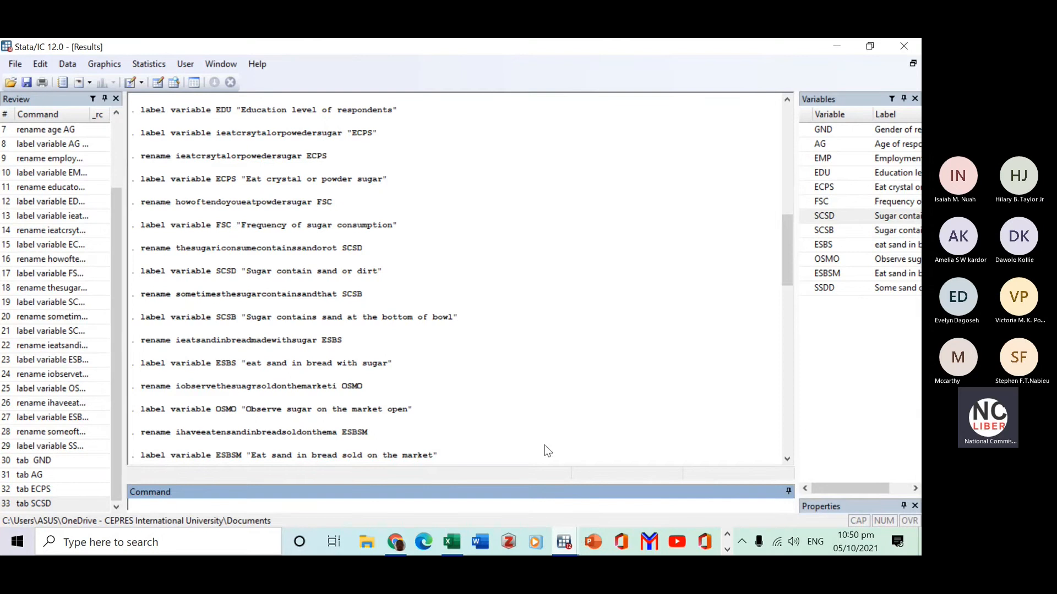
{"action": "scroll", "coordinate": [441, 392], "scroll_direction": "down", "scroll_amount": 3}
{"action": "scroll", "coordinate": [443, 389], "scroll_direction": "down", "scroll_amount": 10}
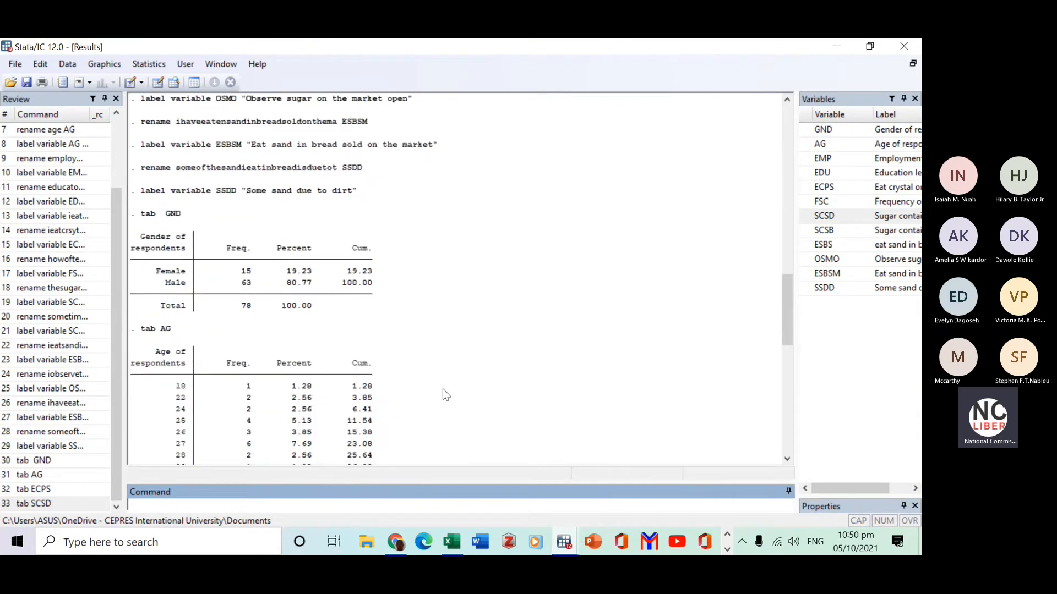
{"action": "scroll", "coordinate": [445, 406], "scroll_direction": "down", "scroll_amount": 10}
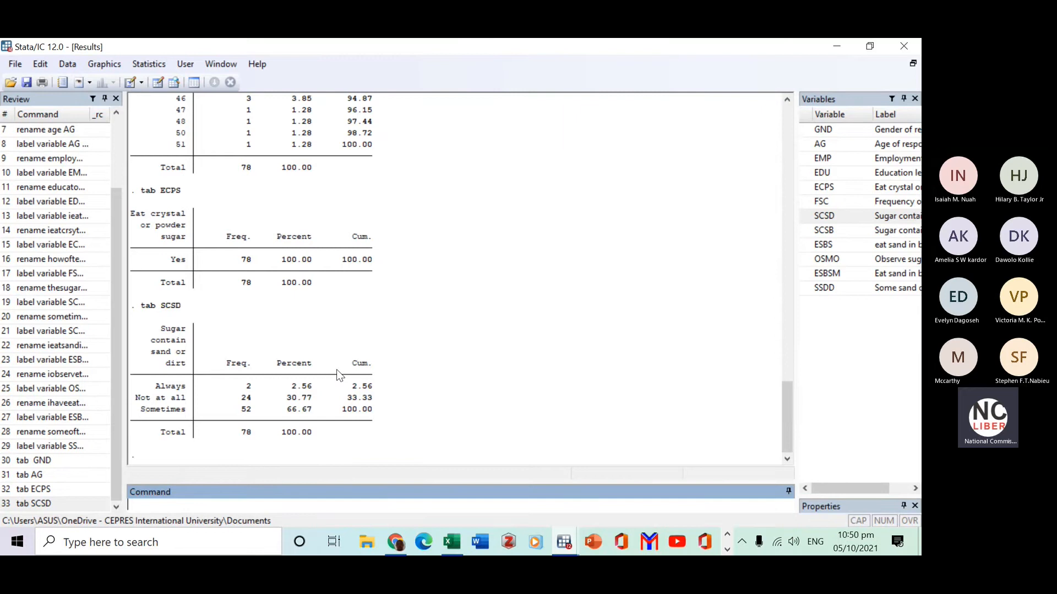
{"action": "scroll", "coordinate": [338, 372], "scroll_direction": "up", "scroll_amount": 5}
{"action": "scroll", "coordinate": [374, 376], "scroll_direction": "up", "scroll_amount": 20}
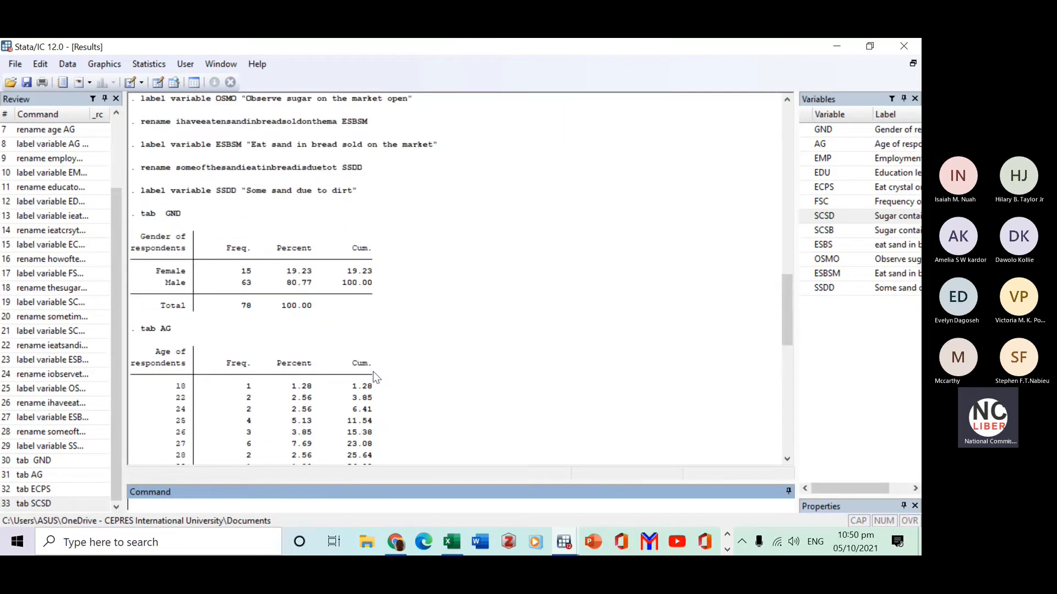
{"action": "scroll", "coordinate": [427, 371], "scroll_direction": "down", "scroll_amount": 9}
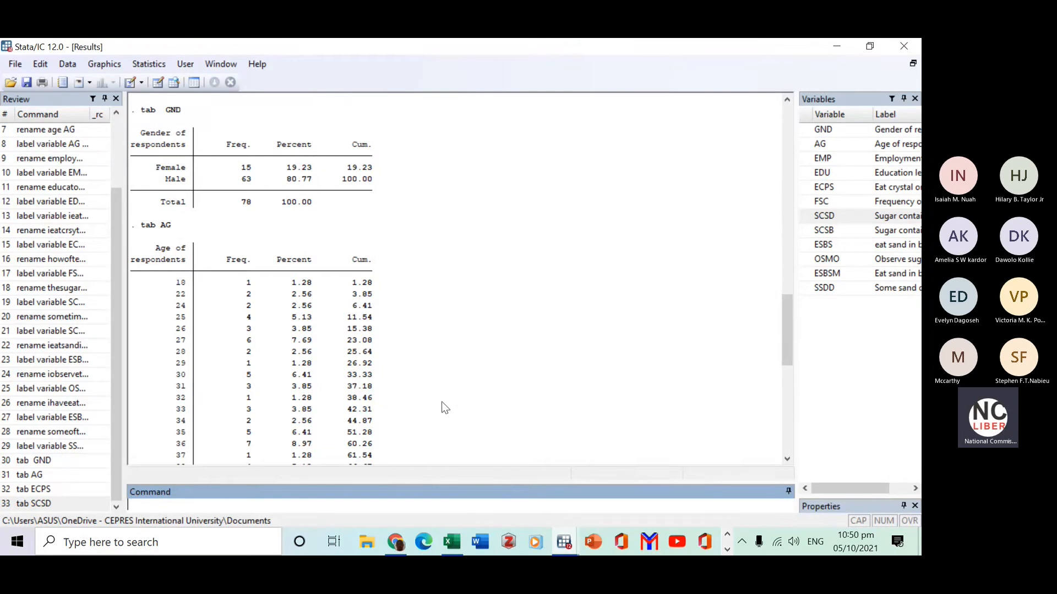
{"action": "scroll", "coordinate": [444, 406], "scroll_direction": "down", "scroll_amount": 6}
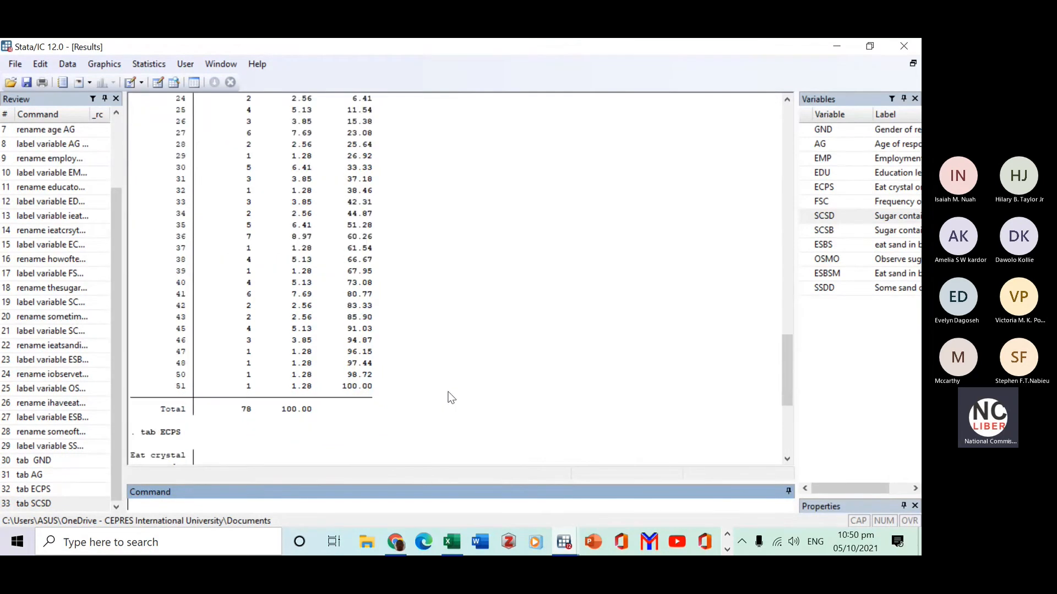
{"action": "scroll", "coordinate": [450, 397], "scroll_direction": "down", "scroll_amount": 4}
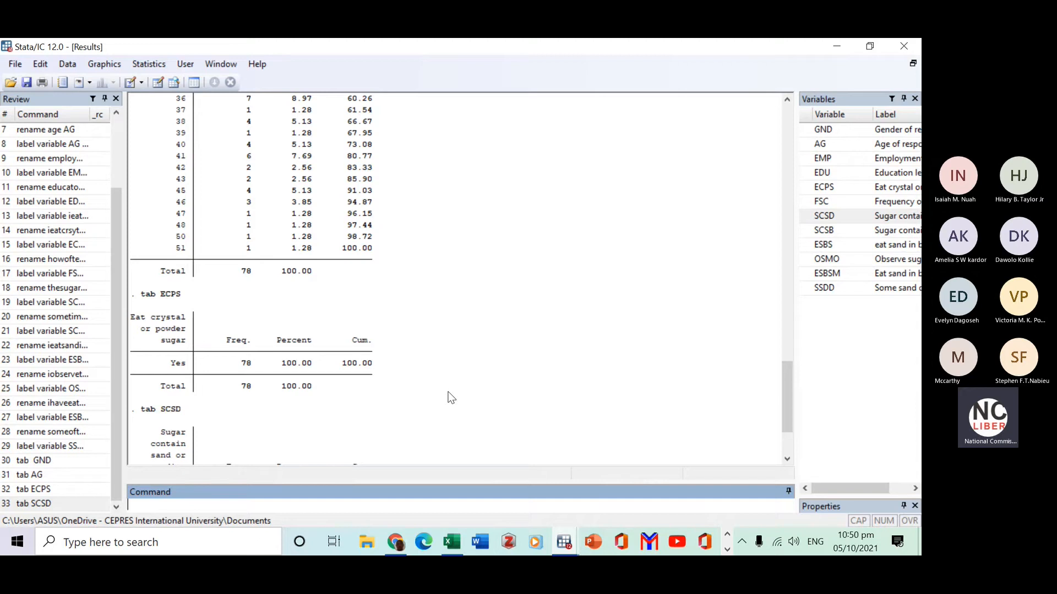
{"action": "scroll", "coordinate": [449, 395], "scroll_direction": "down", "scroll_amount": 3}
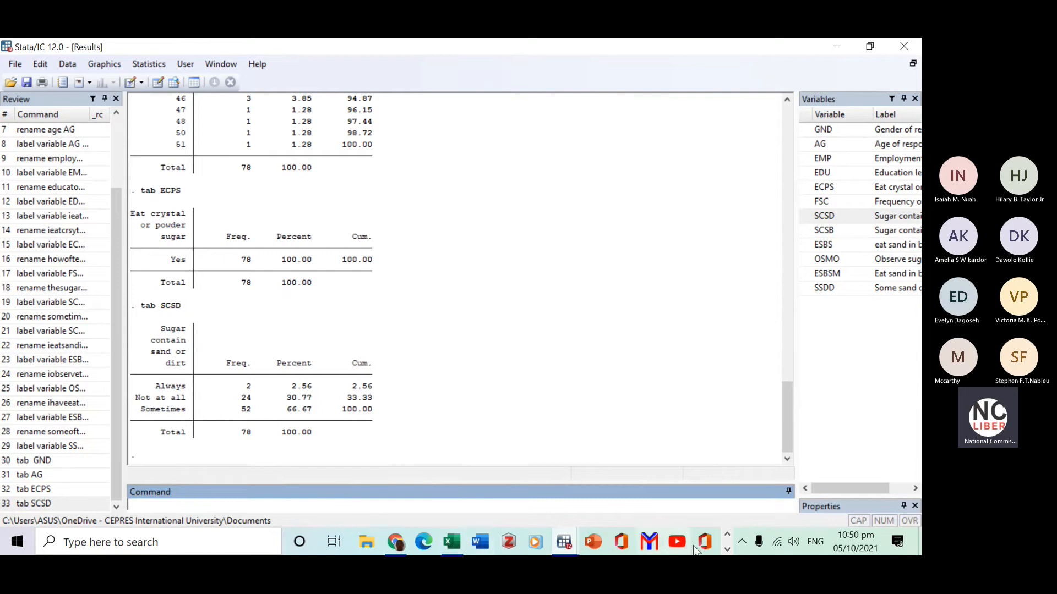
Switch to the Biostatistics with Computer Application meeting in Microsoft Teams and allow microphones for all attendees.
{"action": "left_click", "coordinate": [727, 549]}
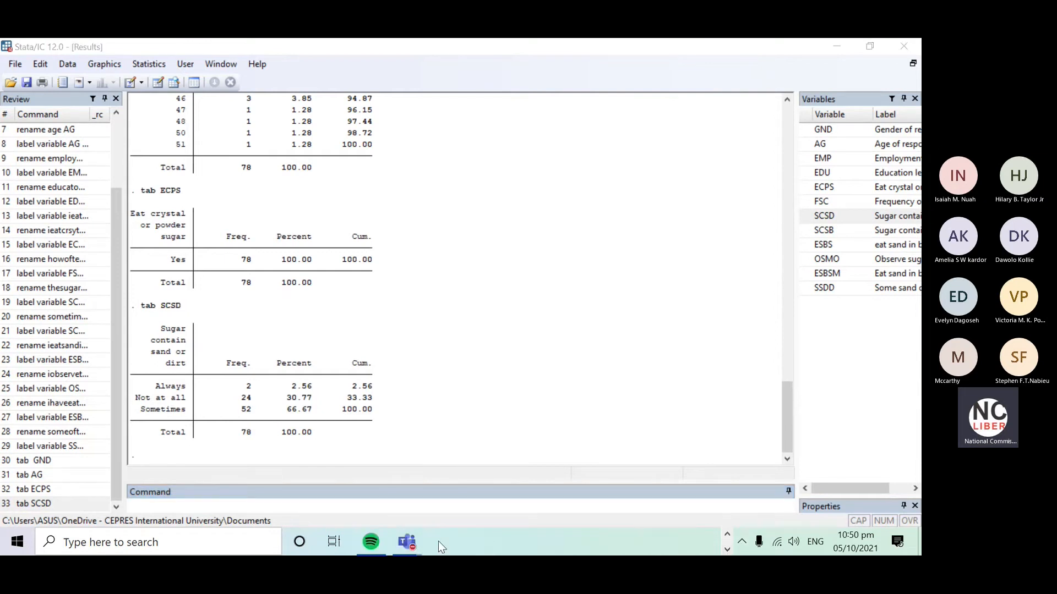
{"action": "mouse_move", "coordinate": [413, 549]}
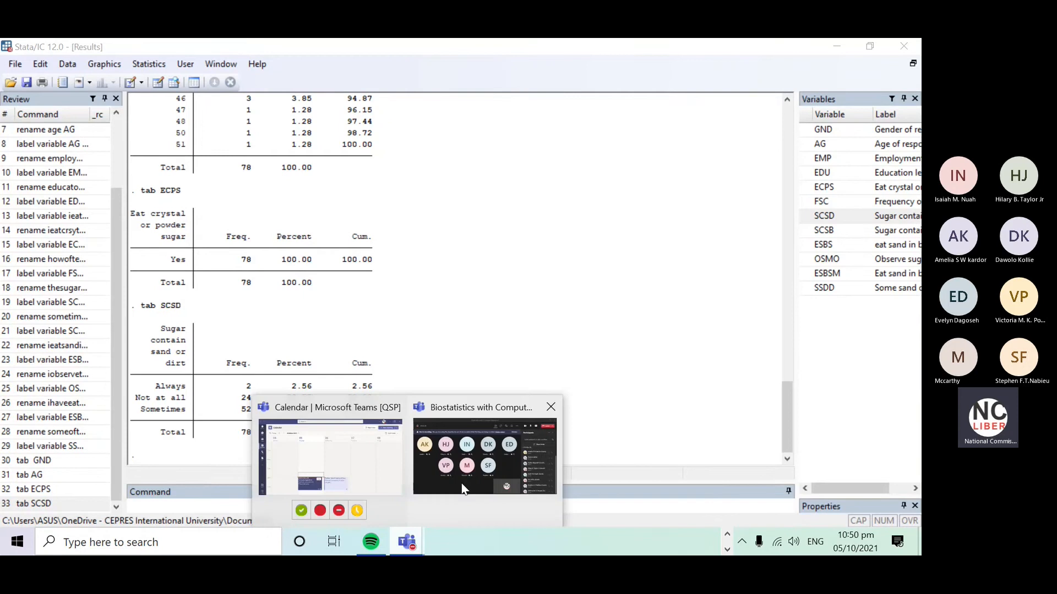
{"action": "left_click", "coordinate": [468, 462]}
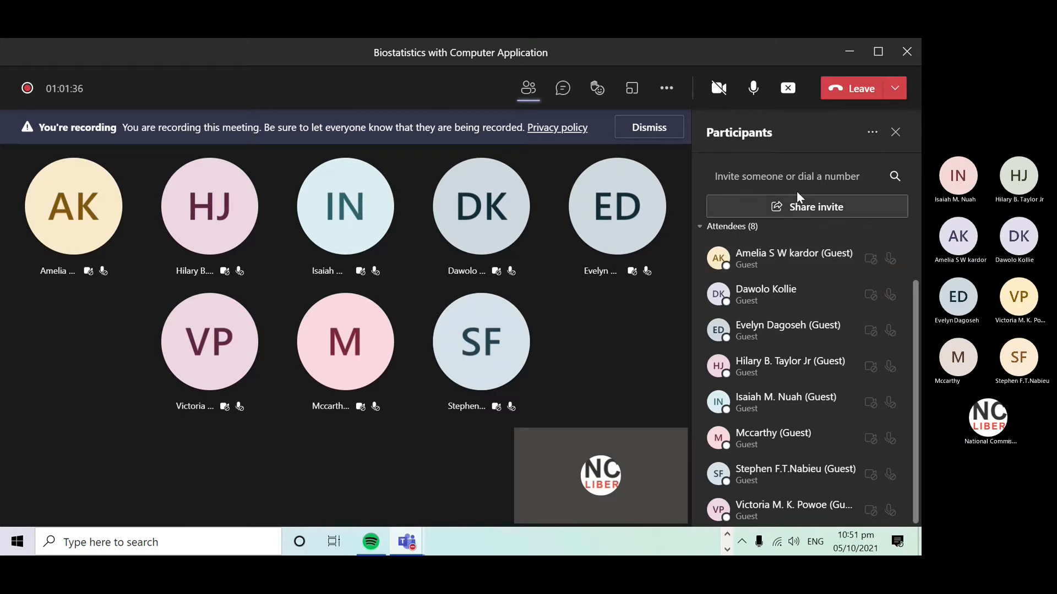
{"action": "left_click", "coordinate": [873, 133]}
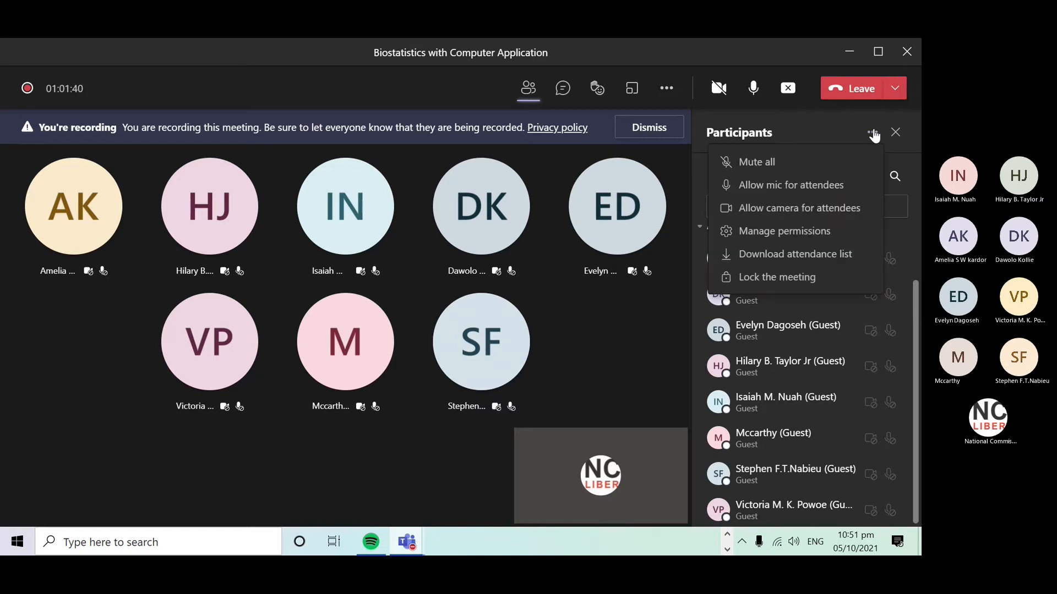
{"action": "left_click", "coordinate": [824, 185]}
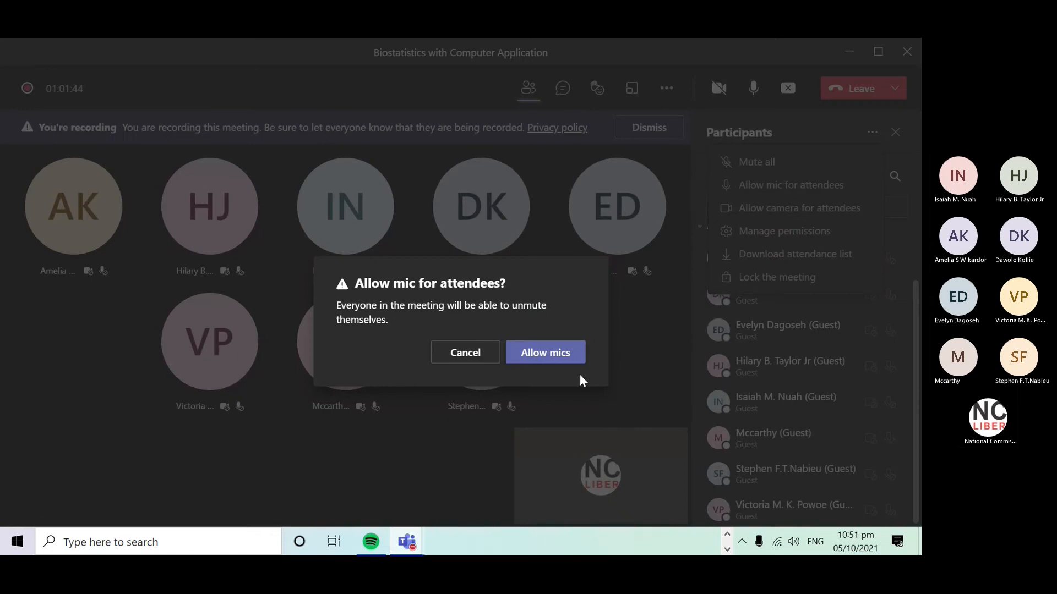
{"action": "left_click", "coordinate": [561, 358]}
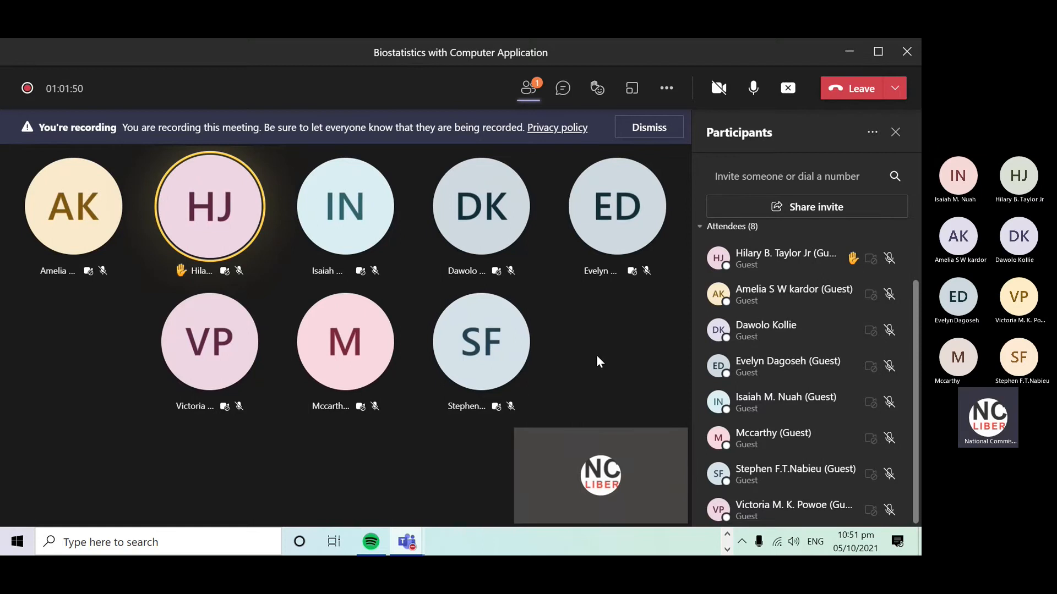
Mute all attendees in the meeting and check the participant list.
{"action": "mouse_move", "coordinate": [484, 355]}
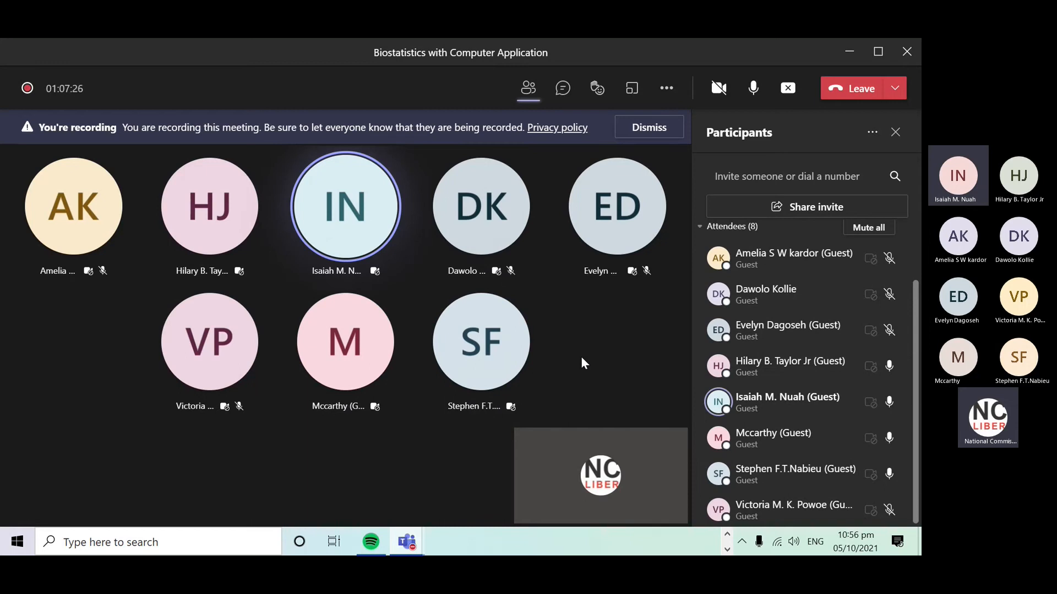
{"action": "left_click", "coordinate": [863, 231]}
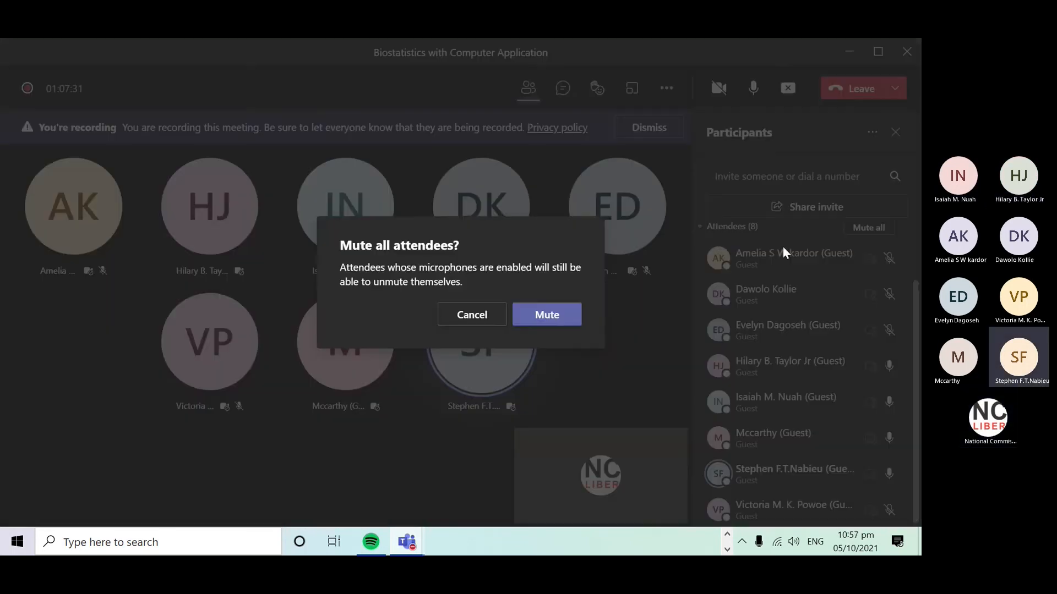
{"action": "left_click", "coordinate": [558, 316]}
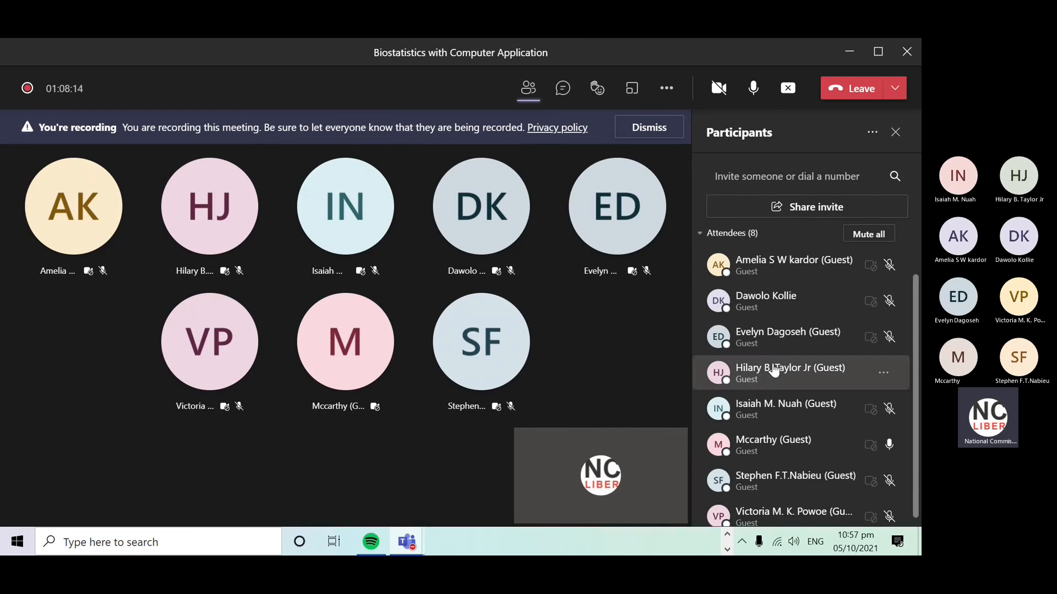
{"action": "scroll", "coordinate": [787, 380], "scroll_direction": "down", "scroll_amount": 1}
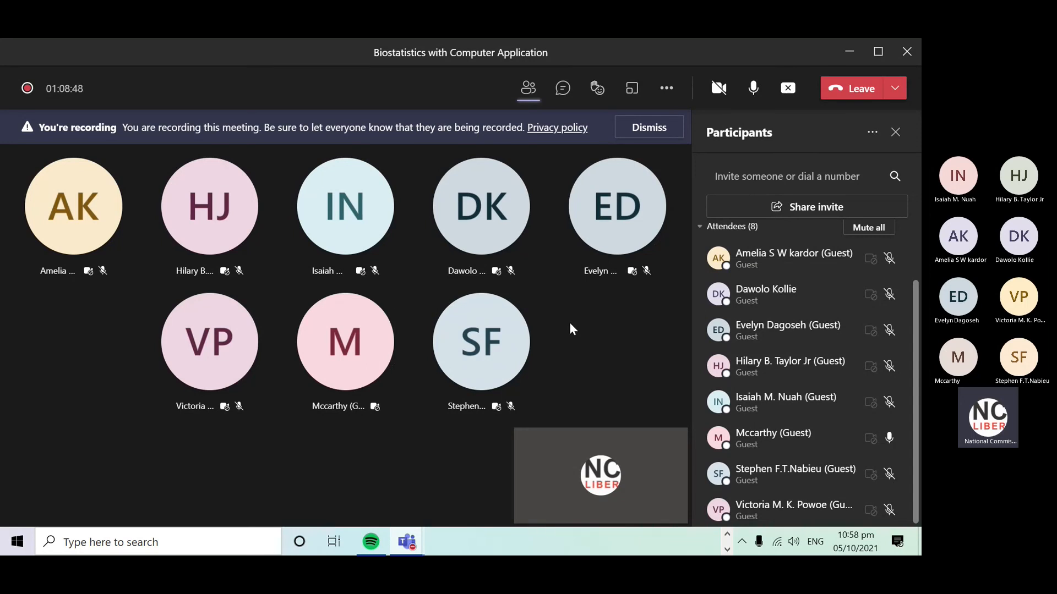
Stop the meeting recording.
{"action": "left_click", "coordinate": [666, 92]}
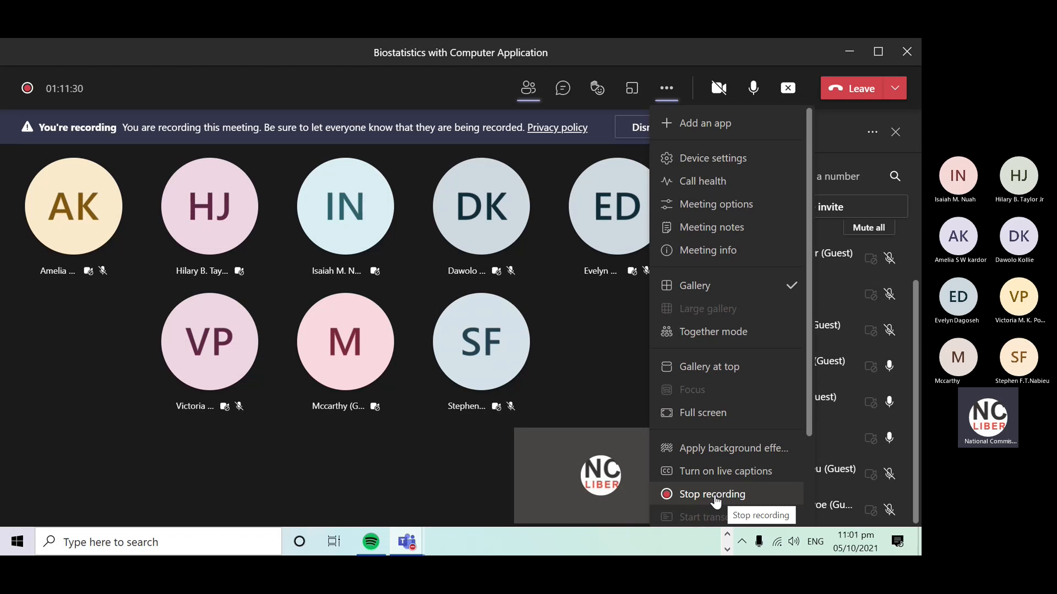
{"action": "left_click", "coordinate": [715, 498]}
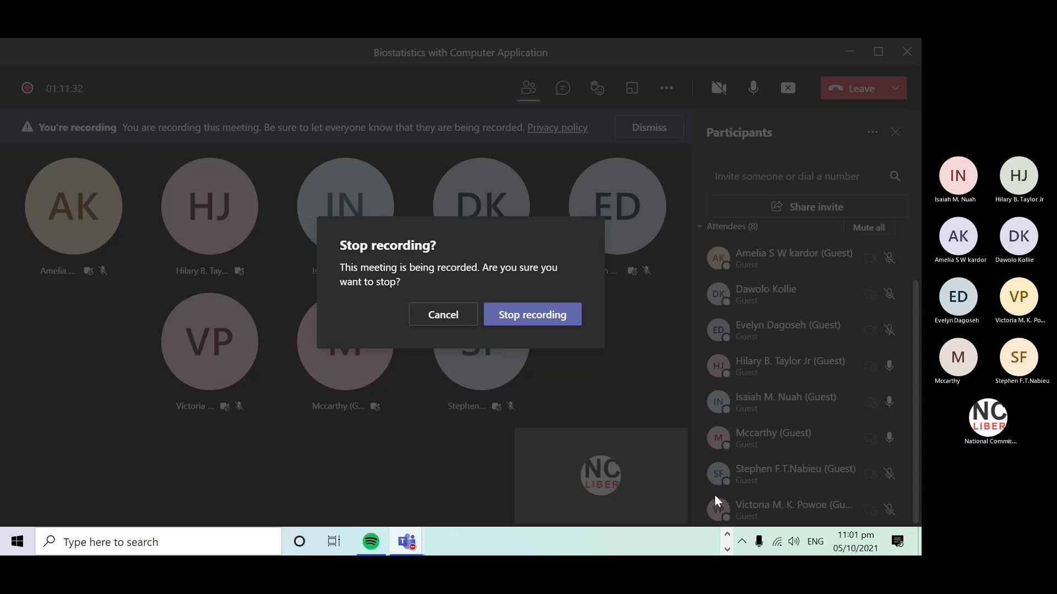